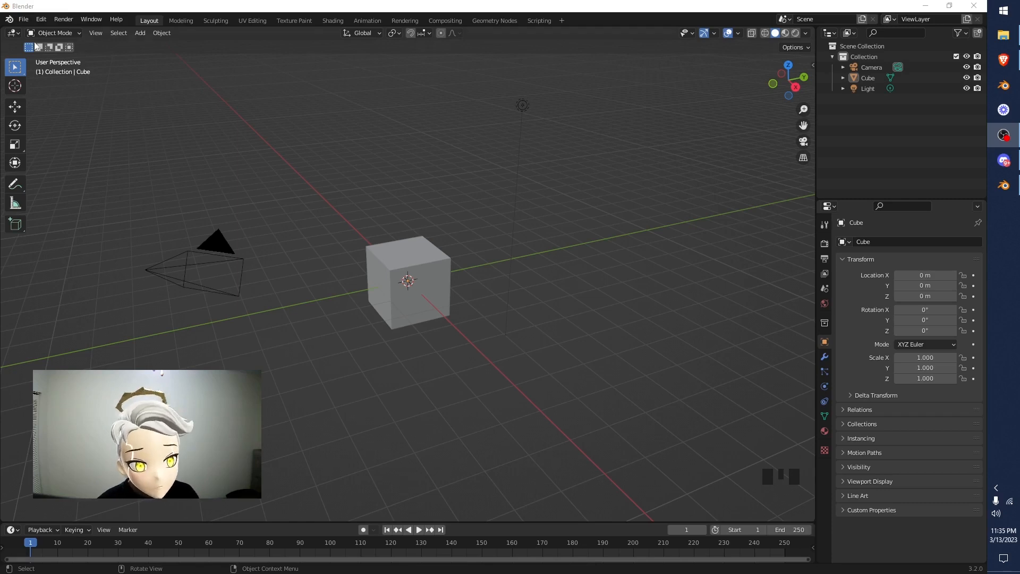
Open the About Blender information to check the installed version.
left_click(91, 4)
left_click(9, 20)
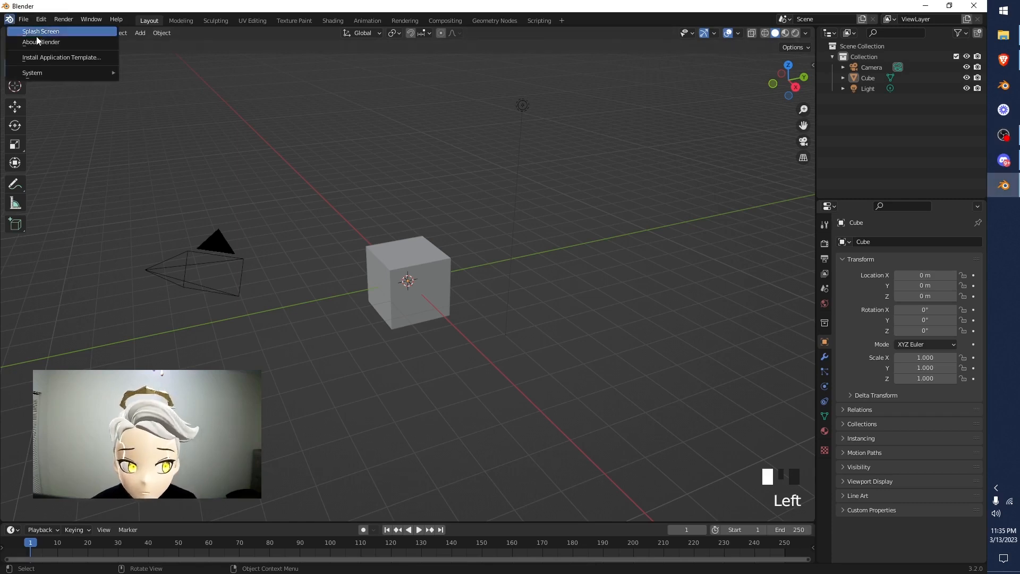
left_click(33, 40)
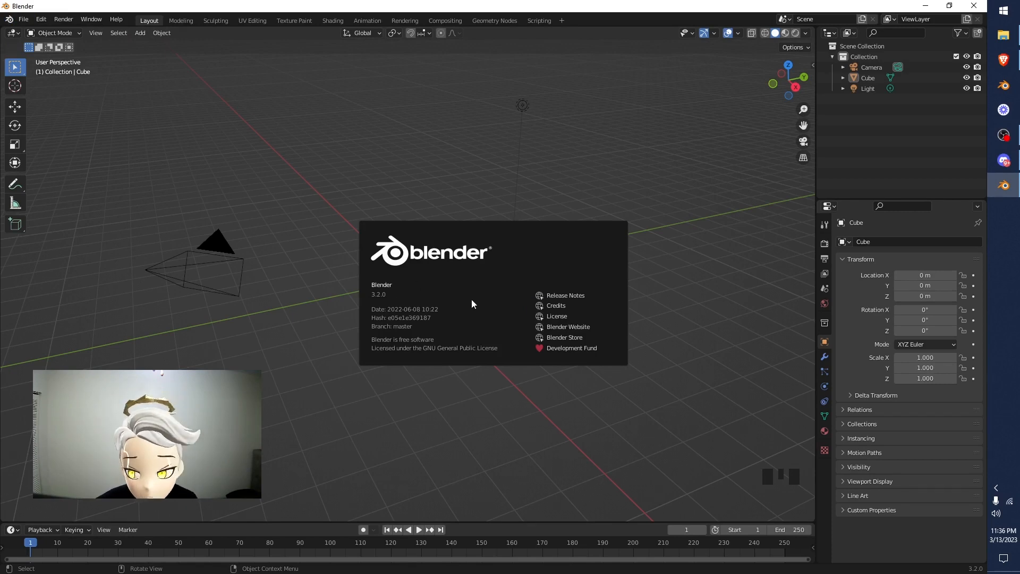
Open the add-on preferences and move their window over the middle of the viewport.
left_click(41, 19)
left_click(41, 19)
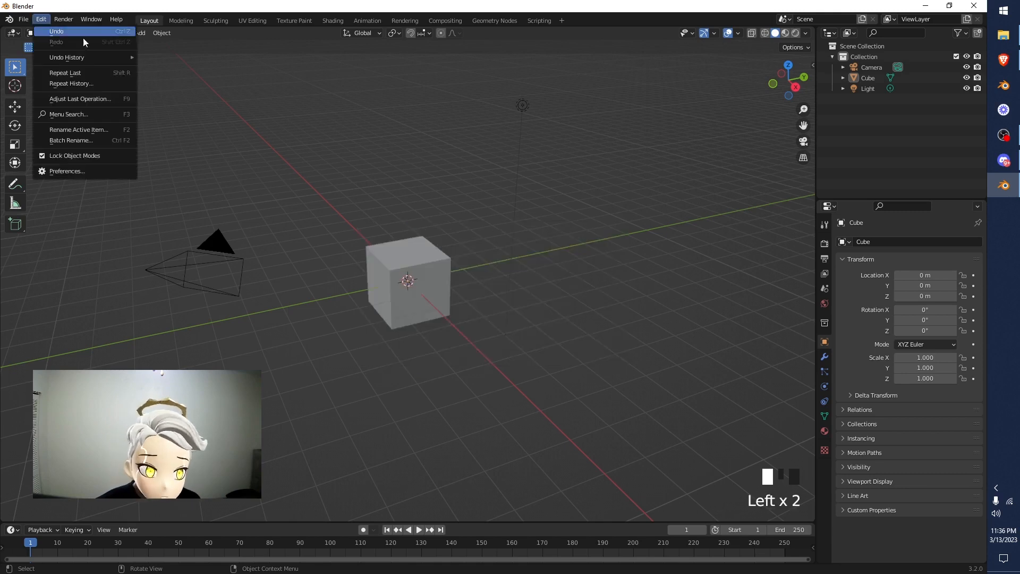
left_click(95, 171)
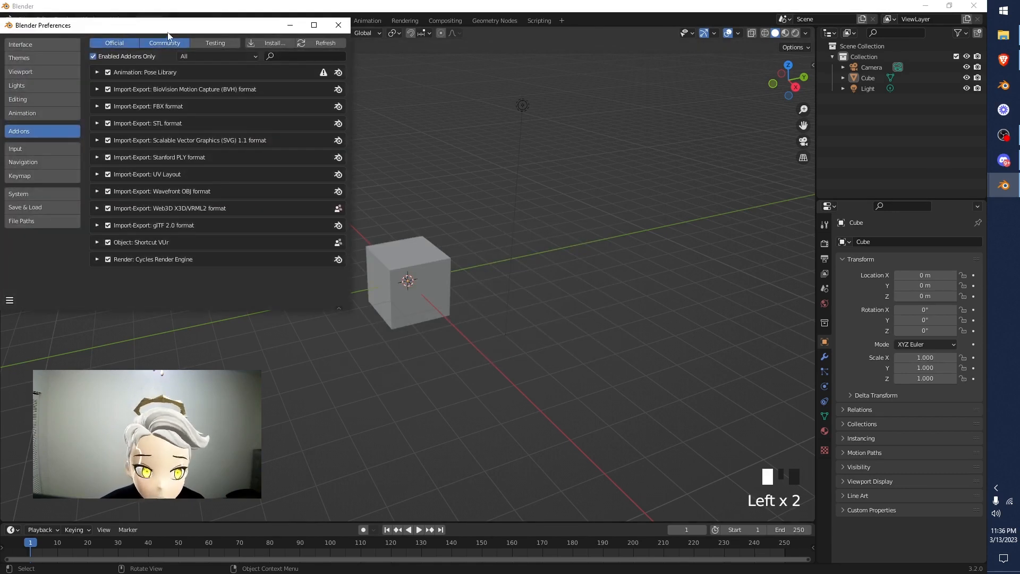
left_click_drag(167, 25, 390, 129)
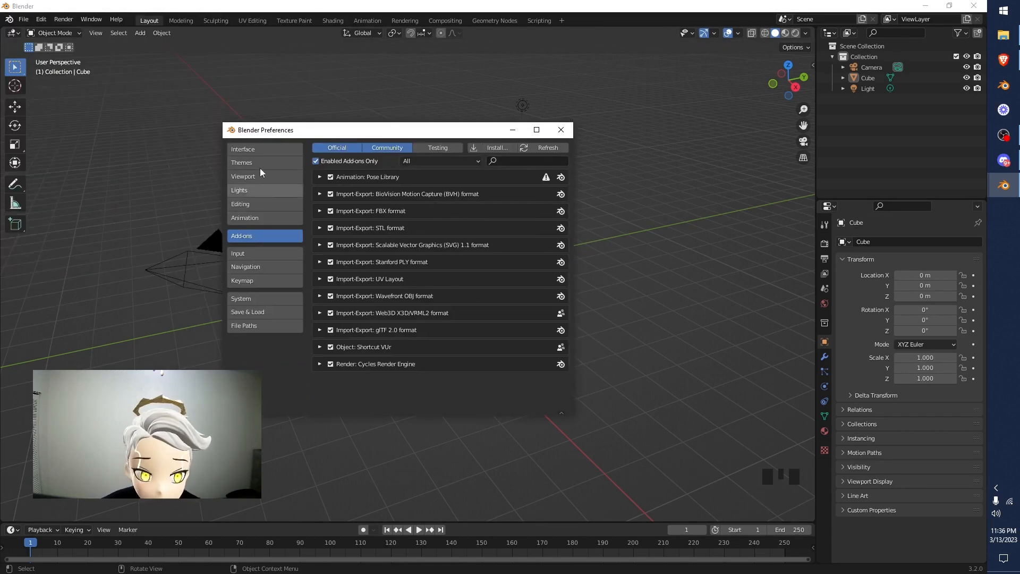
left_click(41, 20)
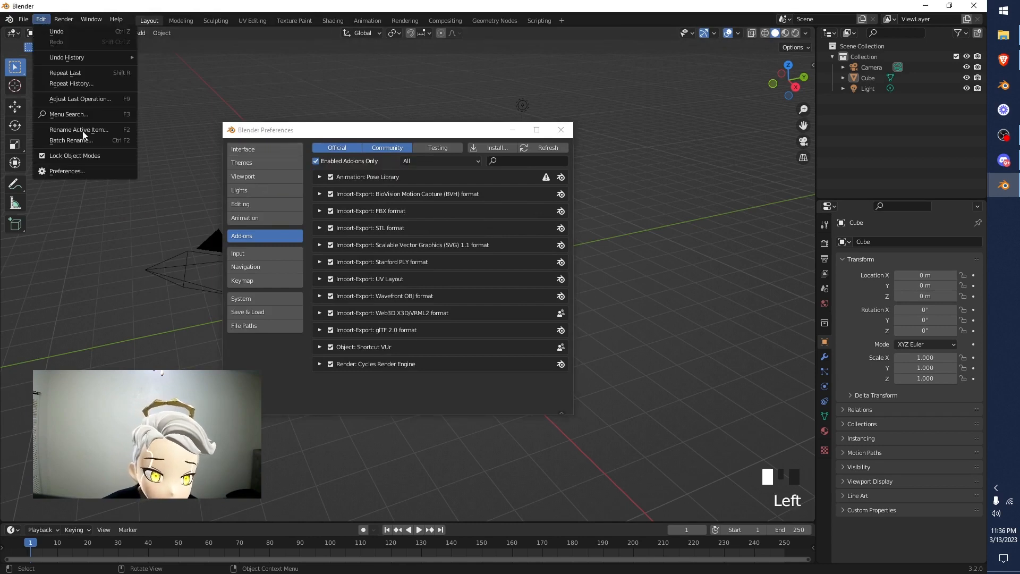
left_click(112, 174)
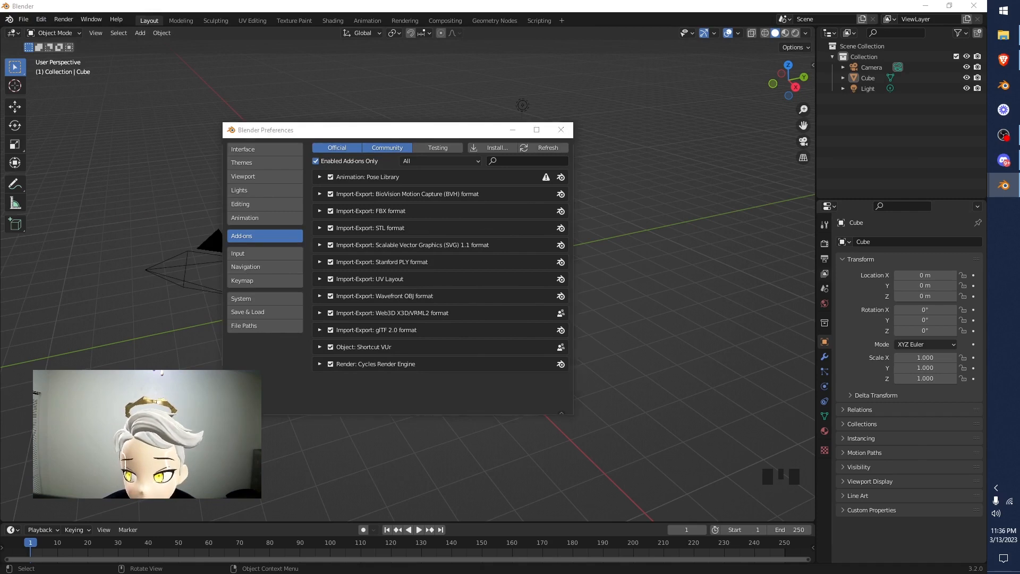
Switch to File Explorer and copy the path of the CT-2.0 folder on the desktop.
key("alt+Tab")
left_click(441, 203)
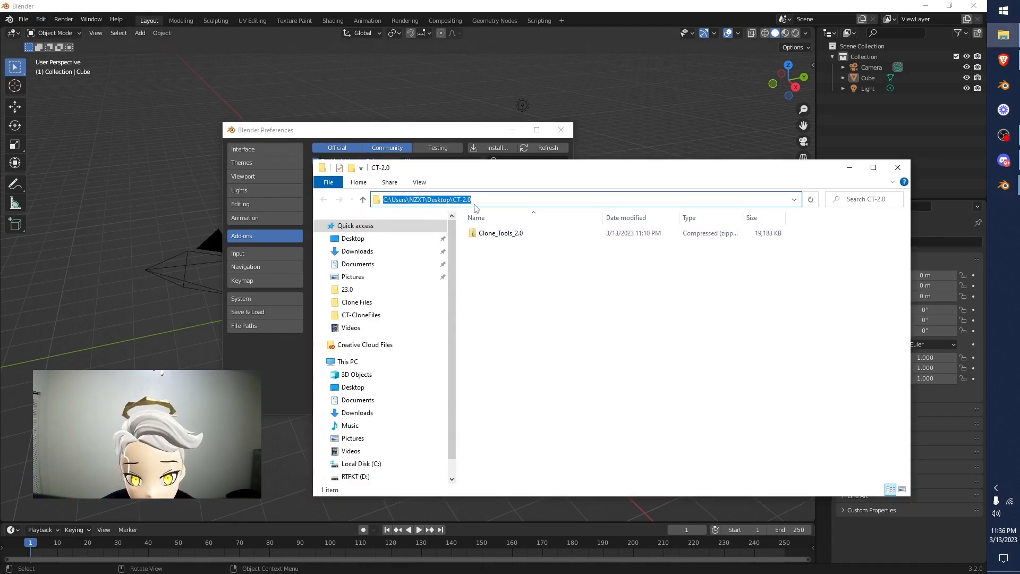
right_click(465, 198)
left_click(492, 233)
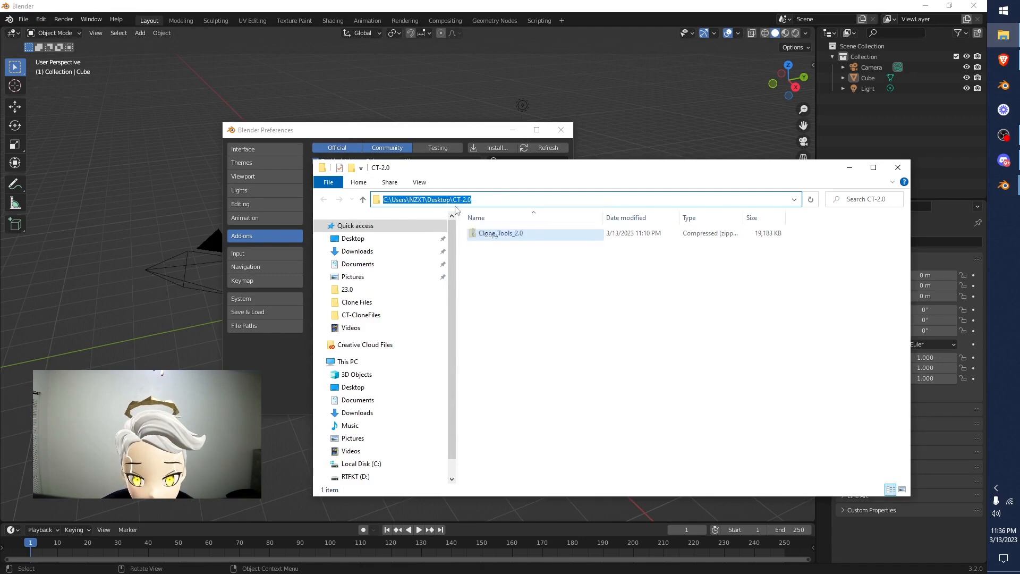
Back in Blender, install the add-on Clone_Tools_2.0.zip from the copied CT-2.0 folder path.
left_click(453, 138)
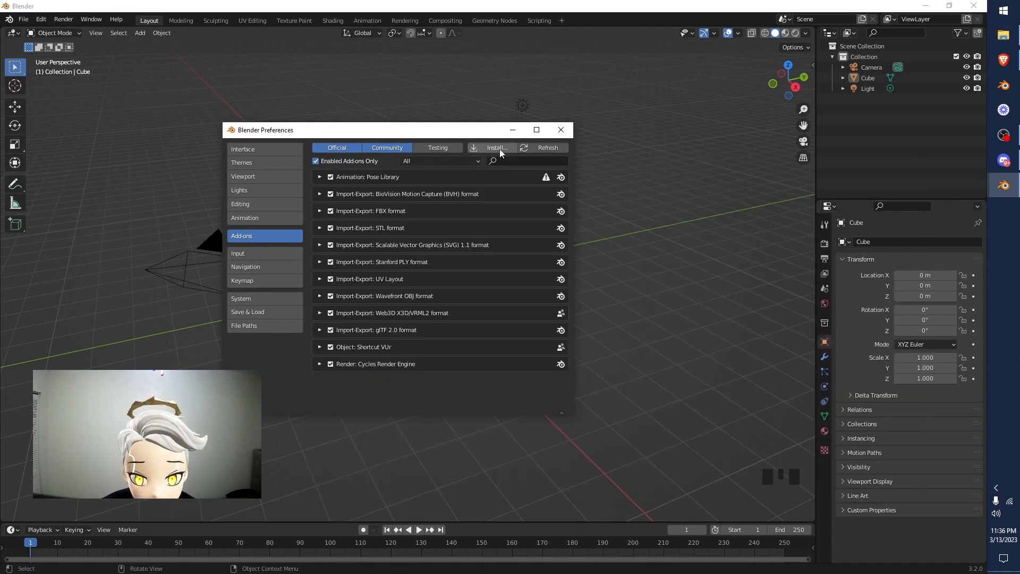
left_click(499, 149)
left_click(401, 130)
key("ctrl+v")
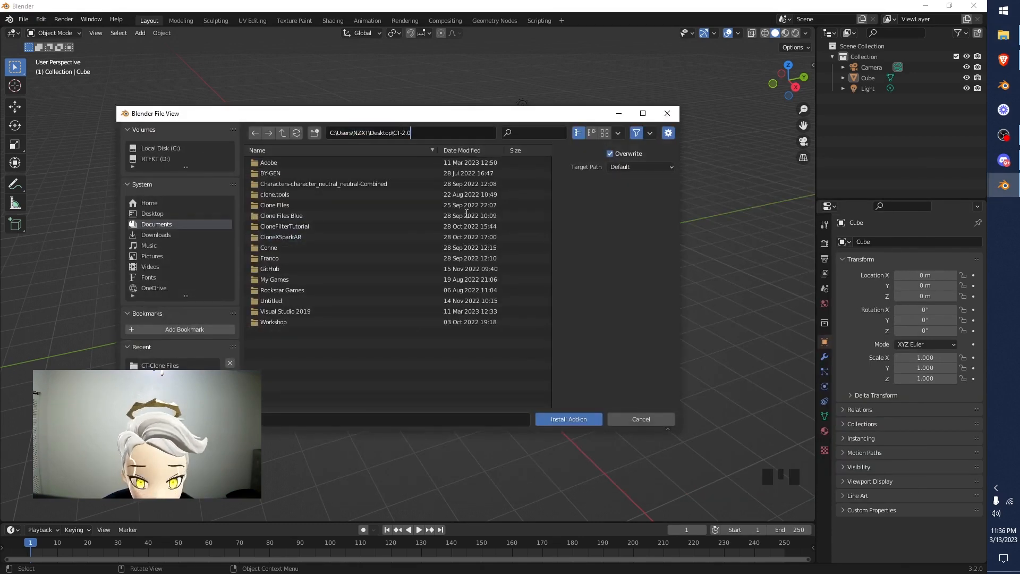
key("Return")
left_click(375, 164)
left_click(577, 419)
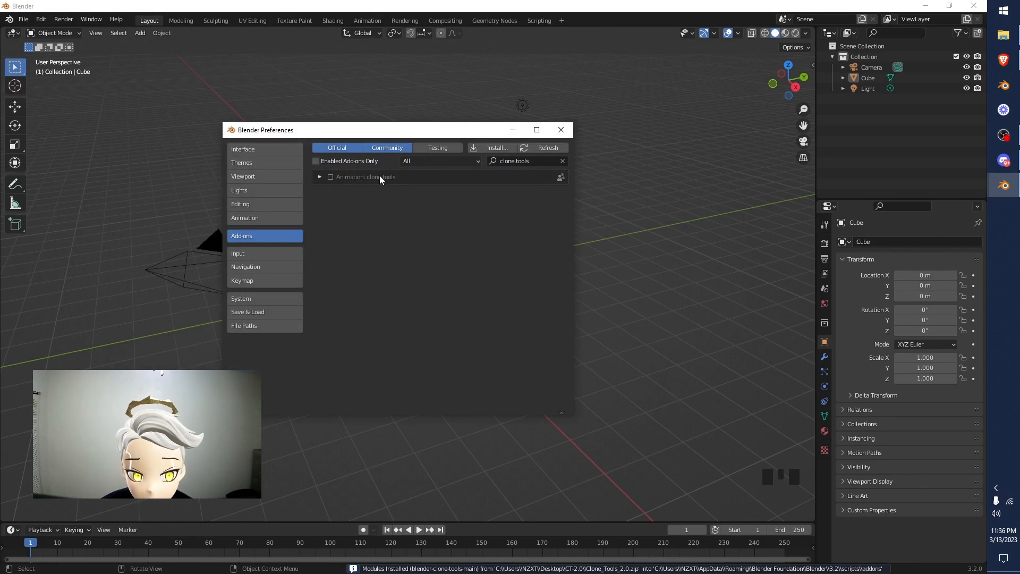
Enable the clone.tools add-on, expand its details and close the preferences.
left_click(331, 177)
left_click(320, 176)
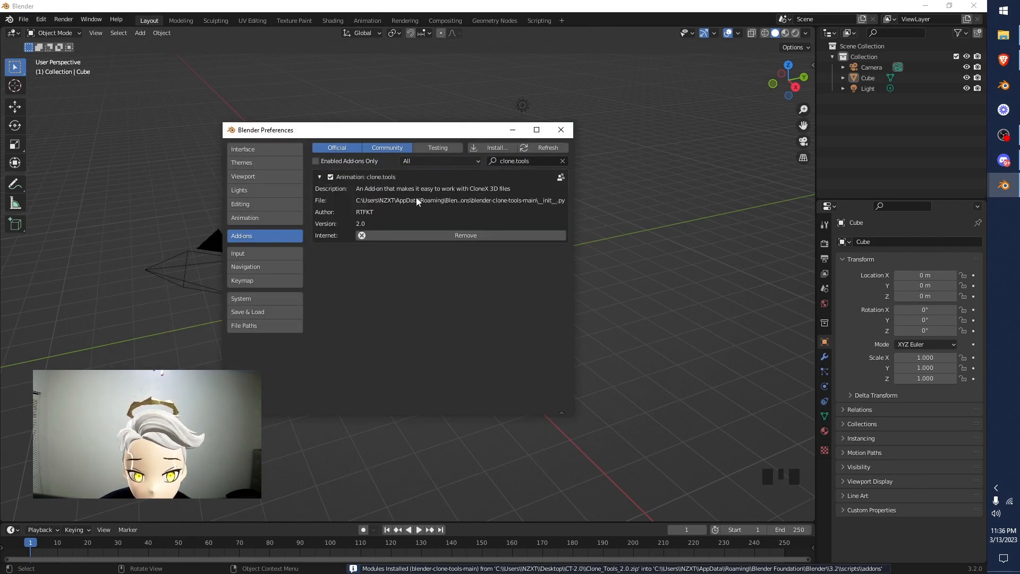
left_click(556, 126)
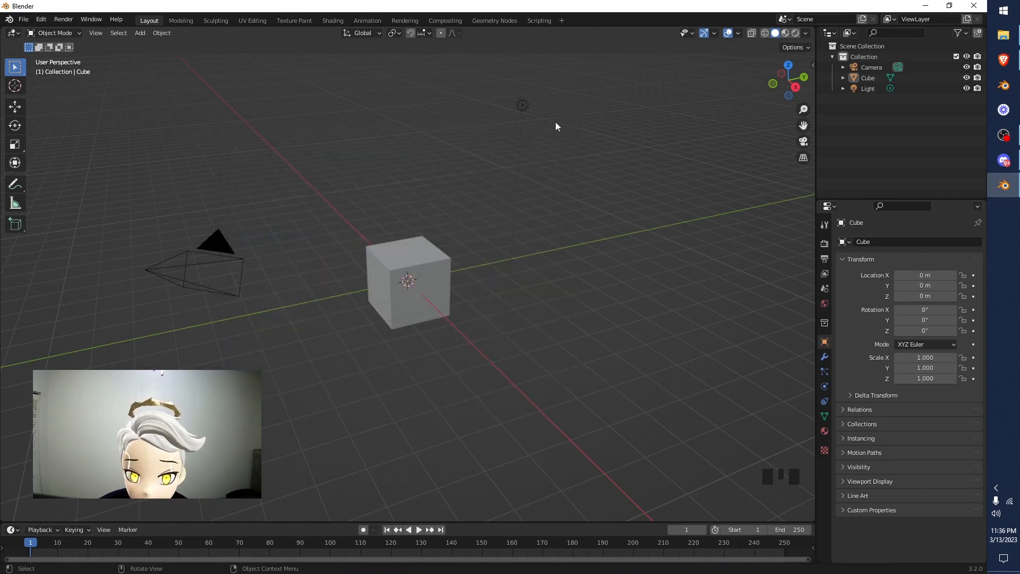
Show the 3D viewport's sidebar and display the clone.tools add-on's controls in it.
left_click(812, 64)
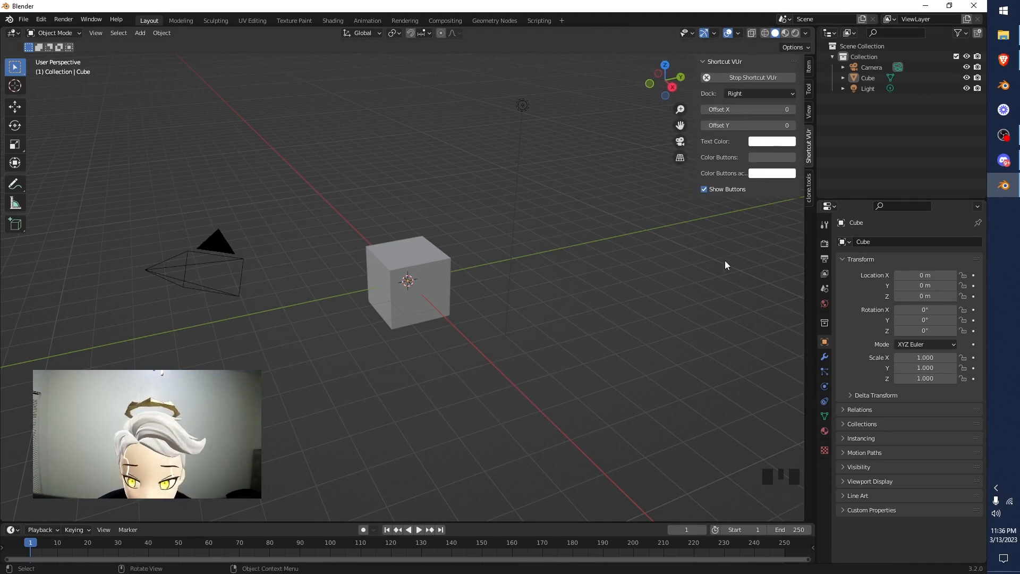
key("n")
key("n")
key("n")
key("n")
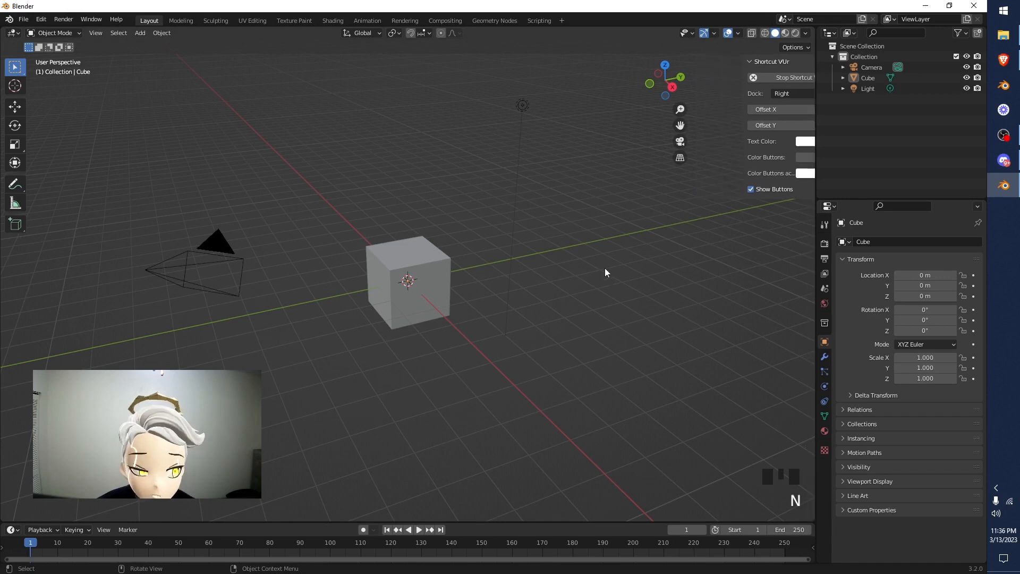
key("n")
key("n")
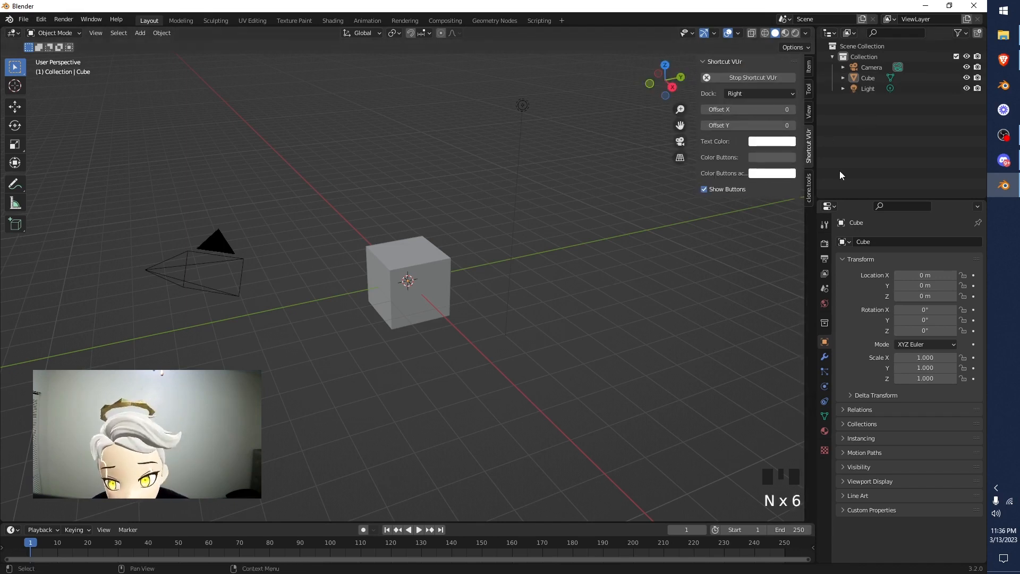
left_click(810, 185)
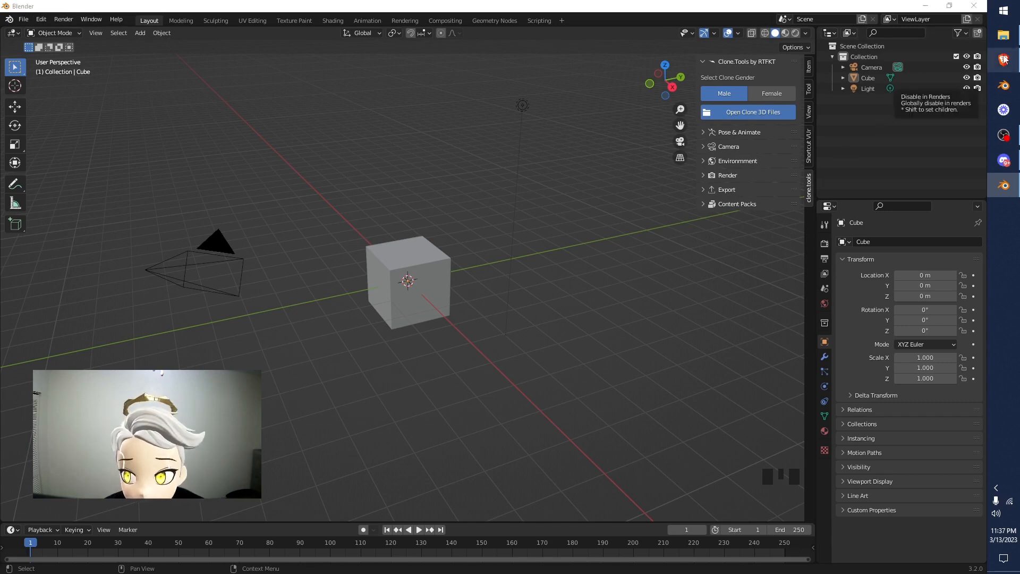
Switch to the CloneX inventory page in the browser, and in File Explorer copy the CT-CloneFiles folder path.
left_click(753, 111)
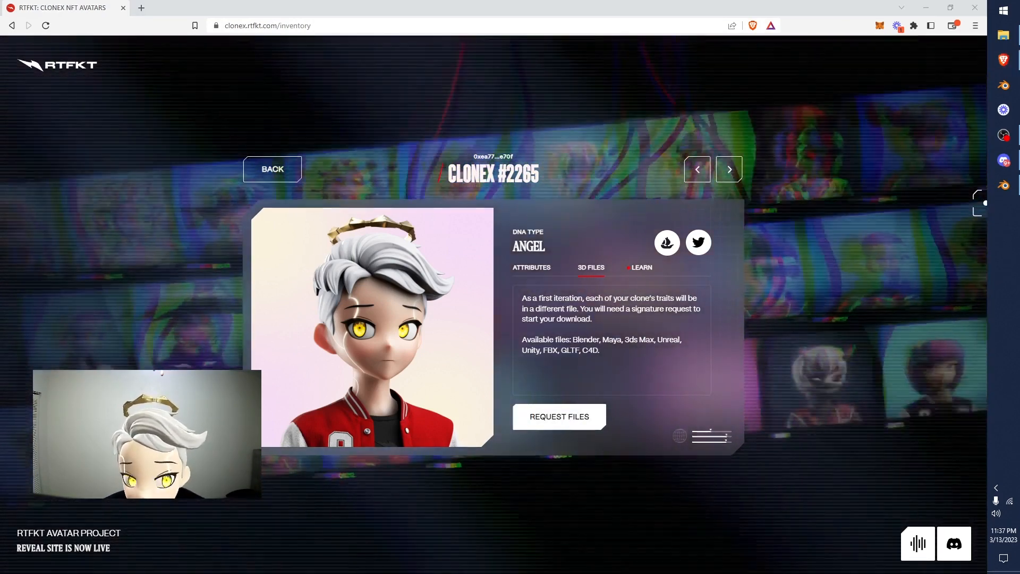
left_click(1003, 35)
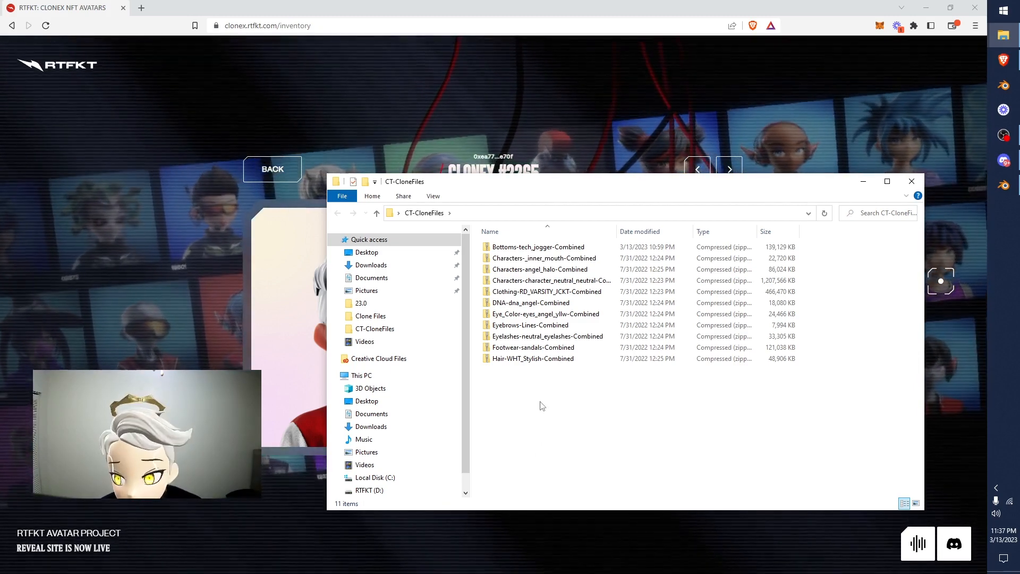
left_click(476, 214)
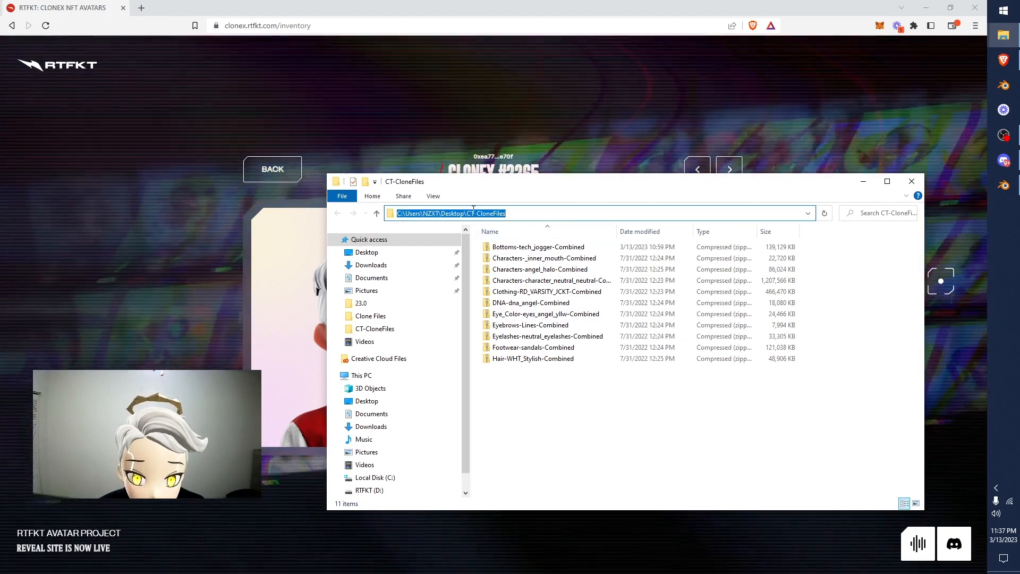
right_click(476, 217)
left_click(500, 246)
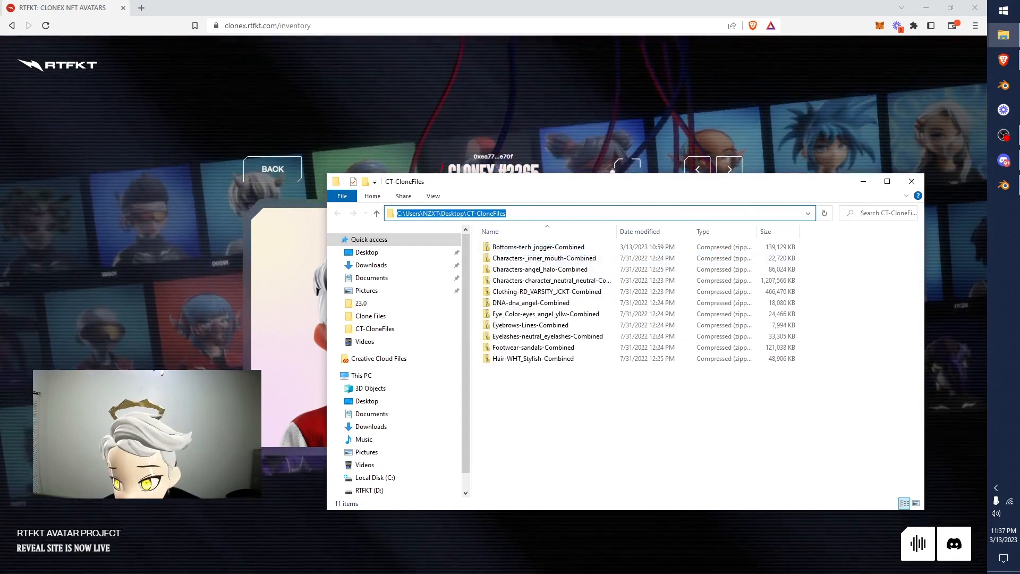
Back in Blender, load the clone's 3D files from the copied CT-CloneFiles folder path.
left_click(1005, 188)
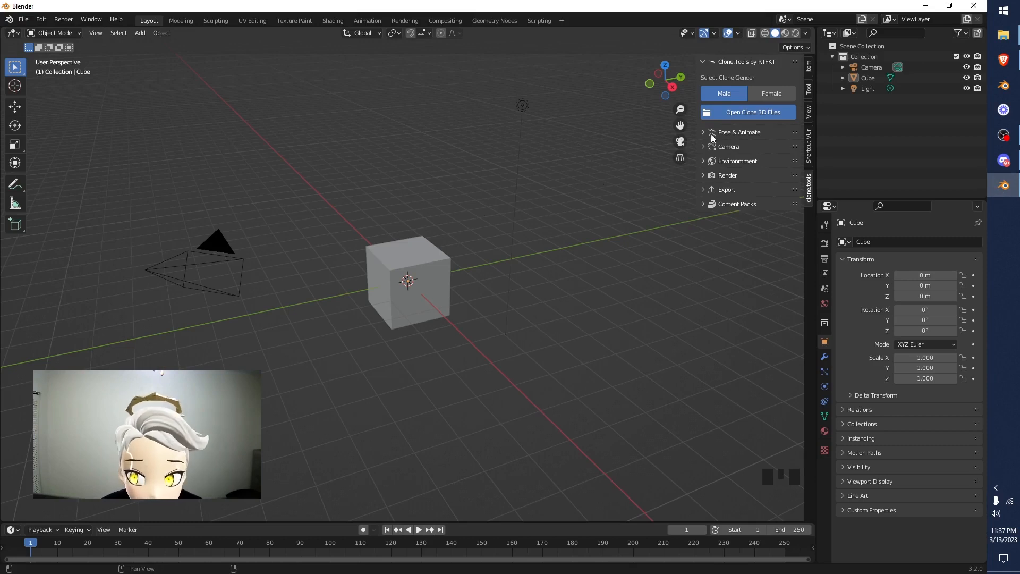
left_click(714, 112)
left_click(572, 151)
key("ctrl+v")
key("Return")
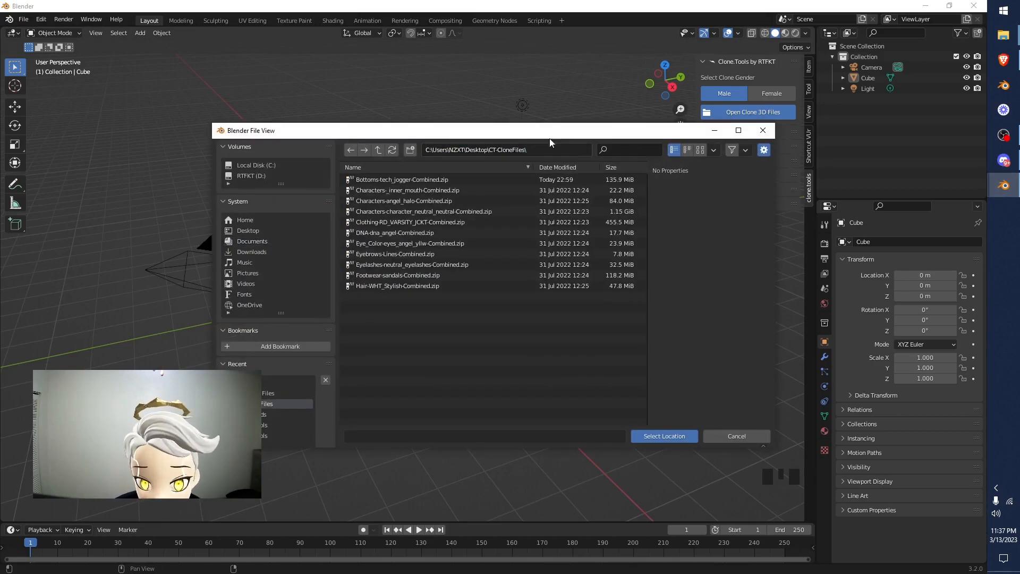
left_click(665, 436)
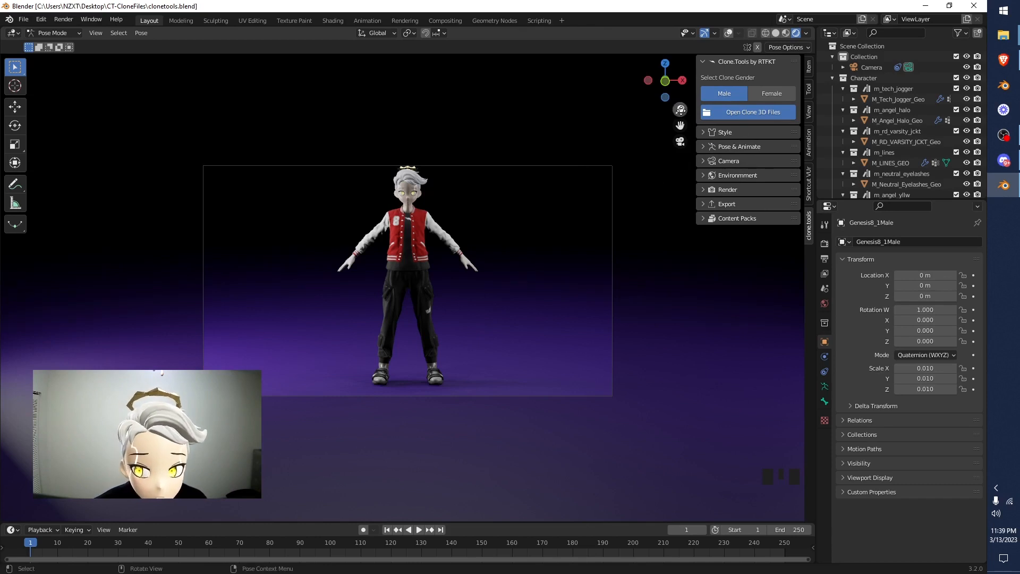
Examine the loaded clone up close and from the side, and return to an enlarged camera view.
left_click(680, 109)
left_click_drag(681, 109, 680, 65)
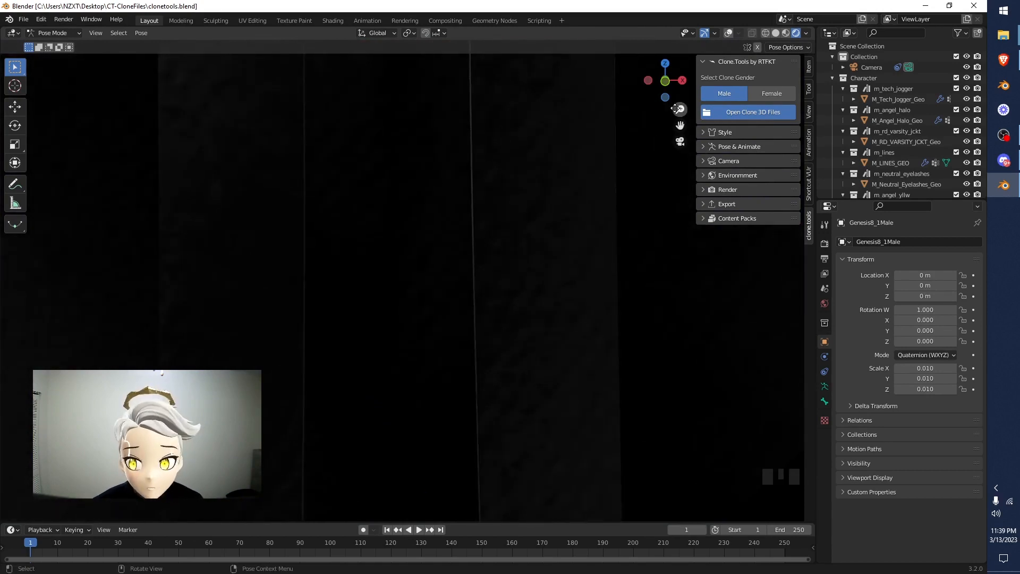
left_click(682, 145)
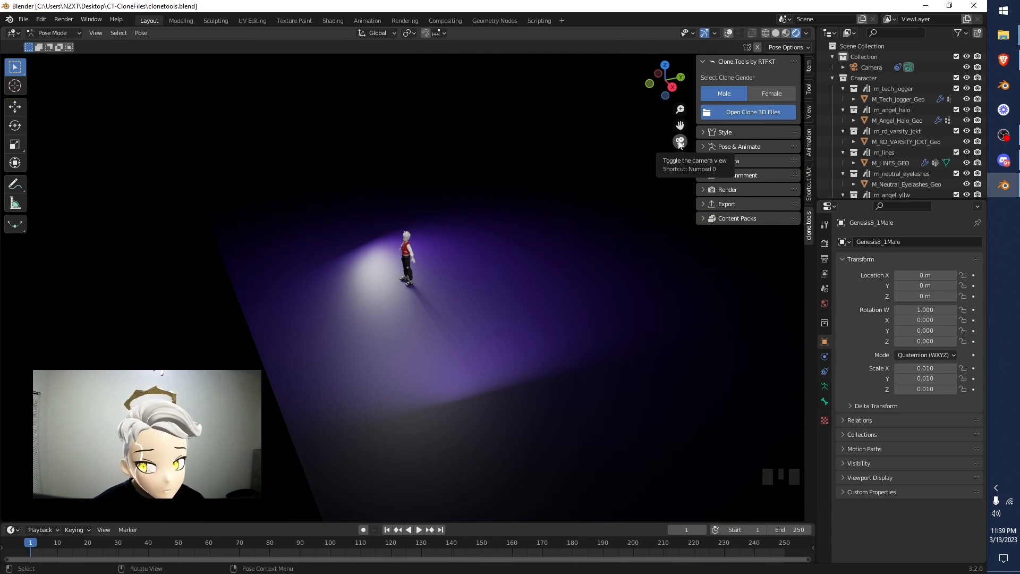
left_click(680, 143)
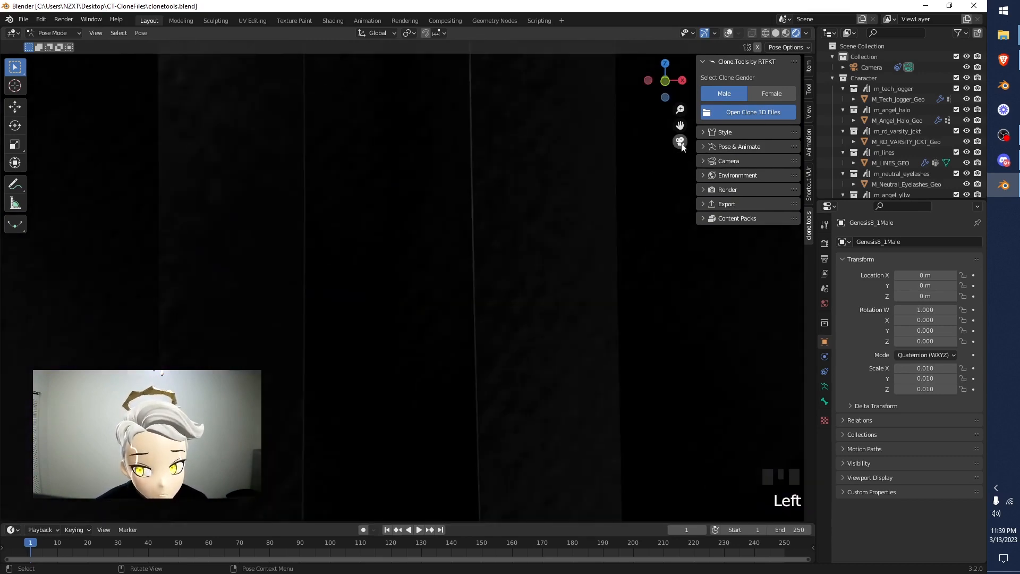
left_click_drag(680, 109, 681, 388)
scroll(535, 244, "up", 4)
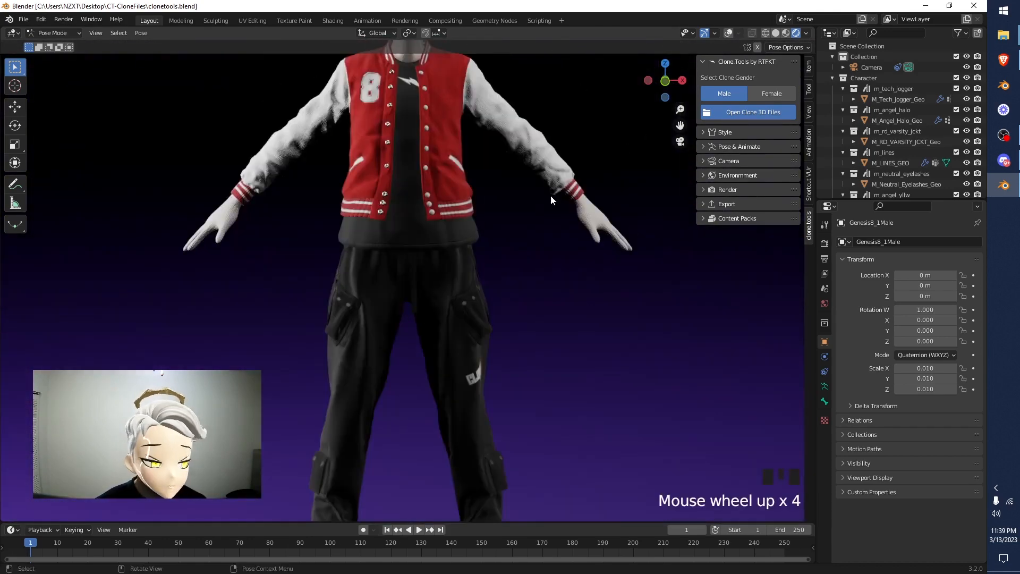
scroll(597, 201, "down", 8)
middle_click_drag(597, 200, 772, 314)
scroll(610, 237, "up", 4)
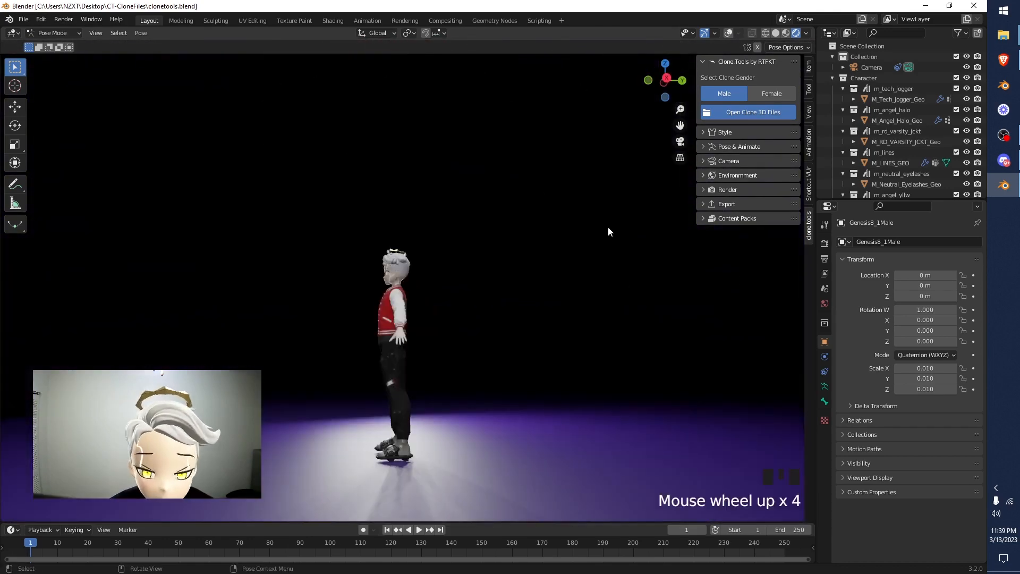
scroll(561, 179, "down", 4)
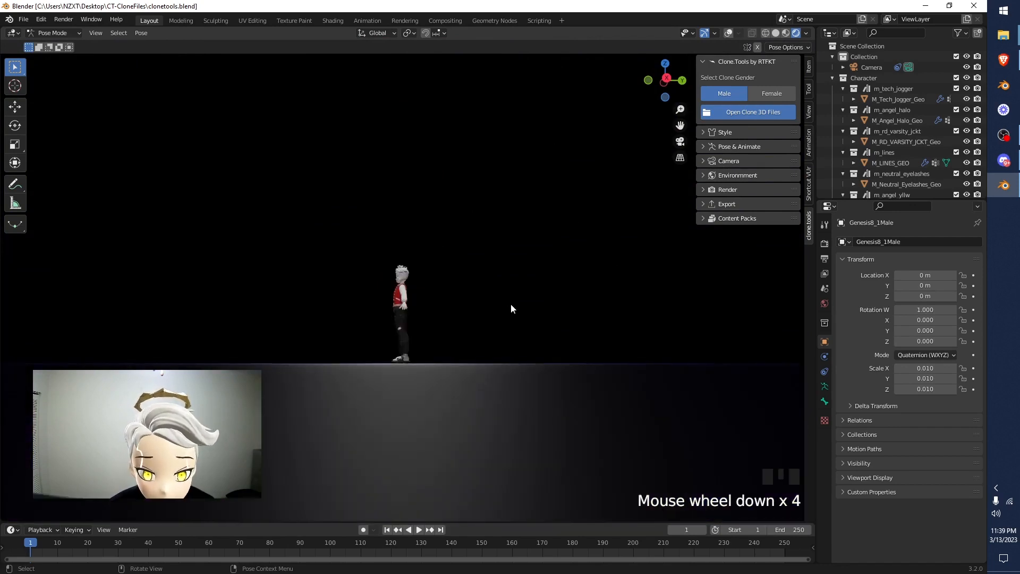
left_click(680, 141)
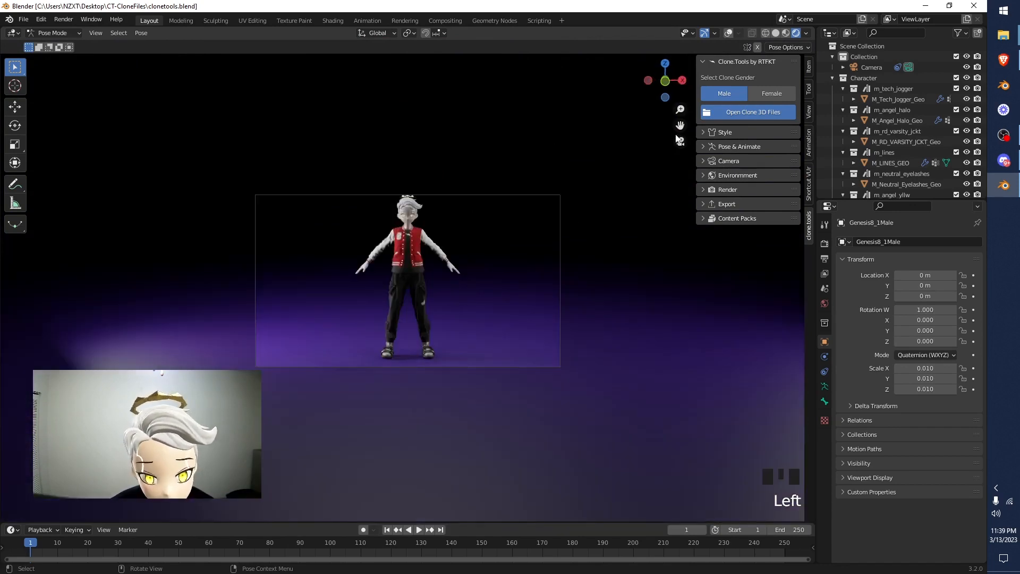
left_click_drag(681, 109, 684, 115)
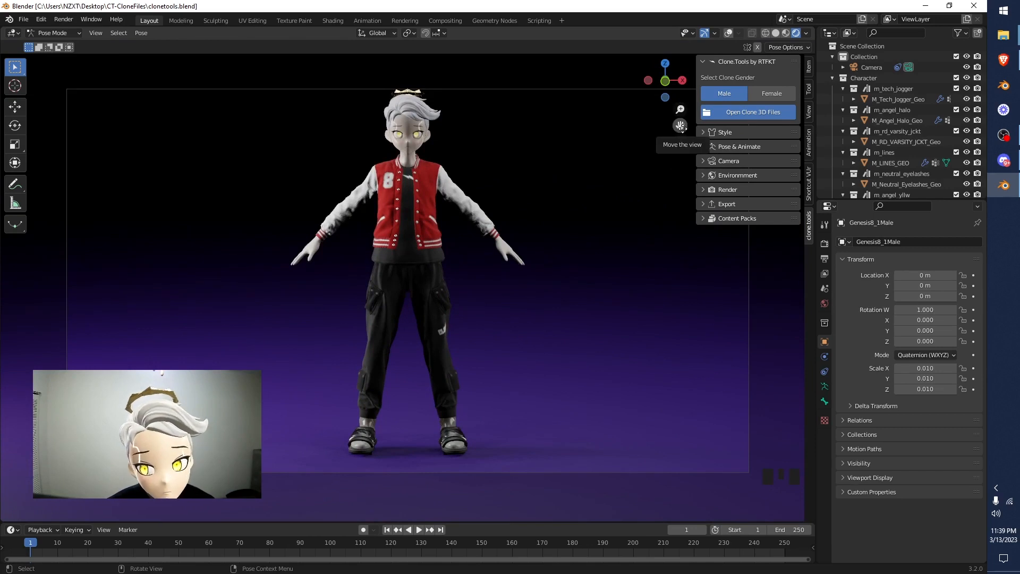
Examine the scene around the clone by panning and zooming, and return to the camera view.
left_click_drag(681, 126, 952, 505)
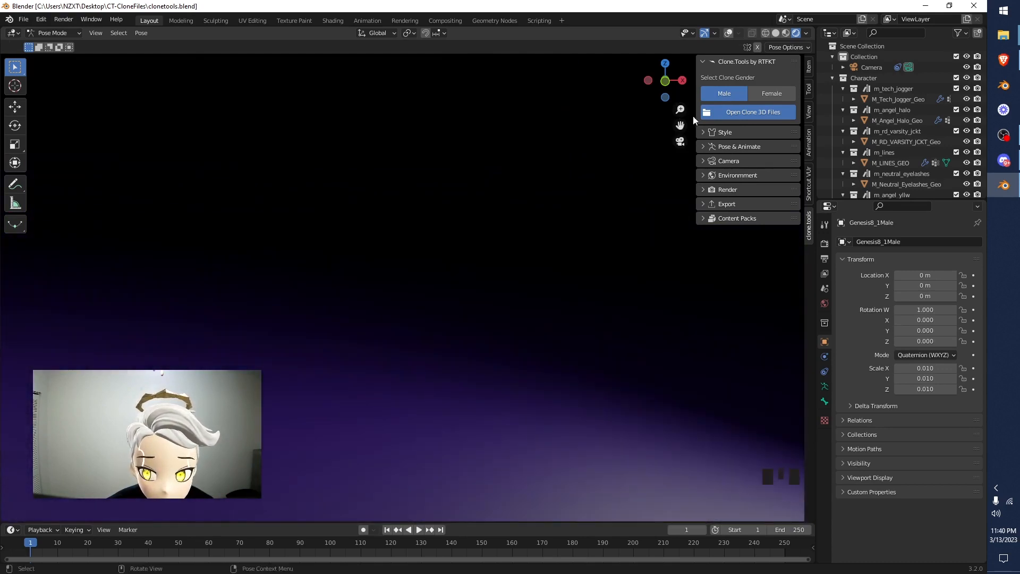
left_click_drag(680, 109, 1018, 152)
left_click(693, 113)
left_click_drag(681, 110, 682, 85)
middle_click_drag(580, 140, 599, 143)
scroll(688, 203, "up", 4)
scroll(688, 203, "down", 4)
left_click(680, 141)
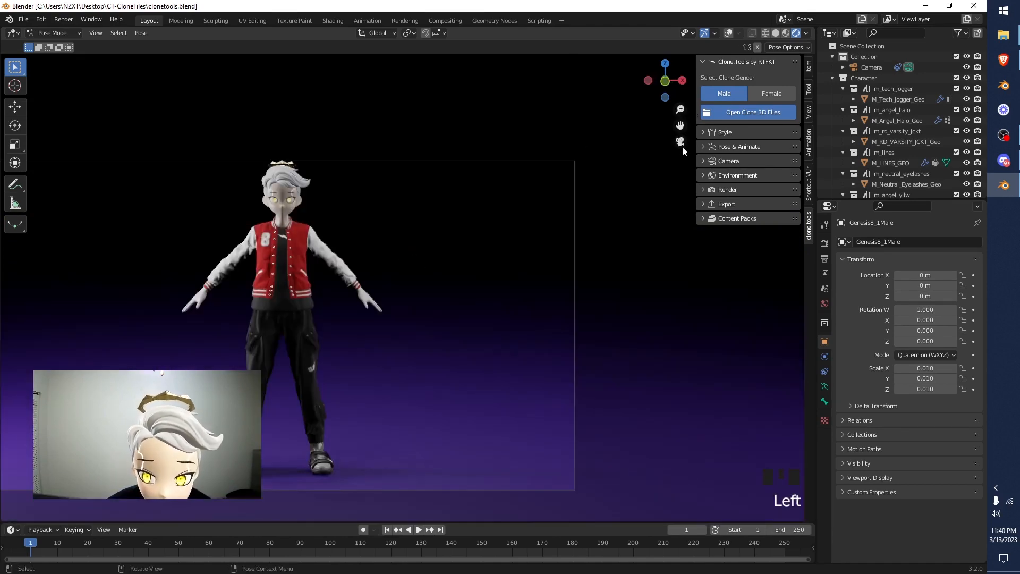
Examine the clone and its surroundings by zooming, orbiting and panning, and return to the camera view.
left_click_drag(681, 126, 751, 111)
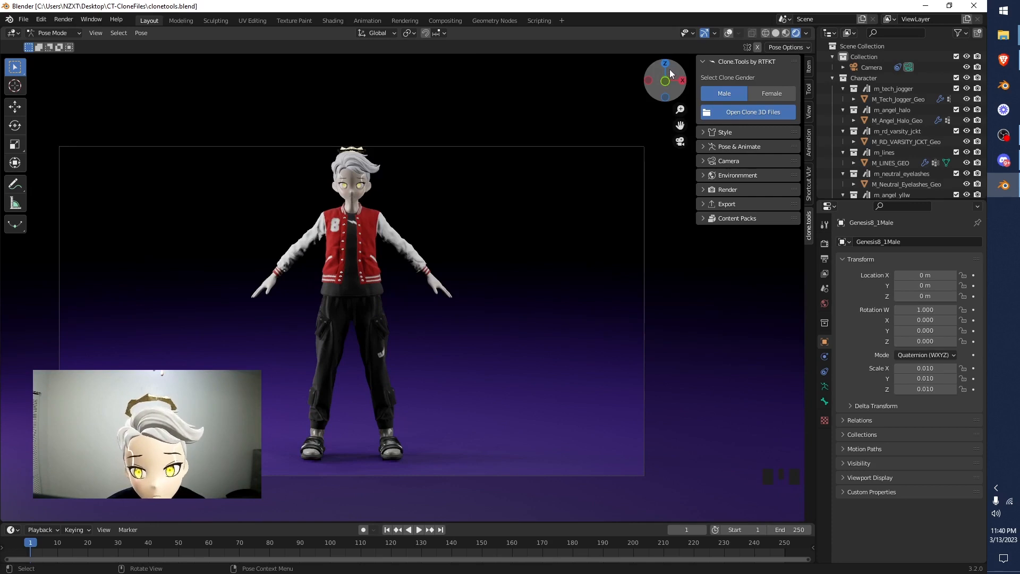
left_click_drag(671, 74, 718, 80)
left_click(682, 144)
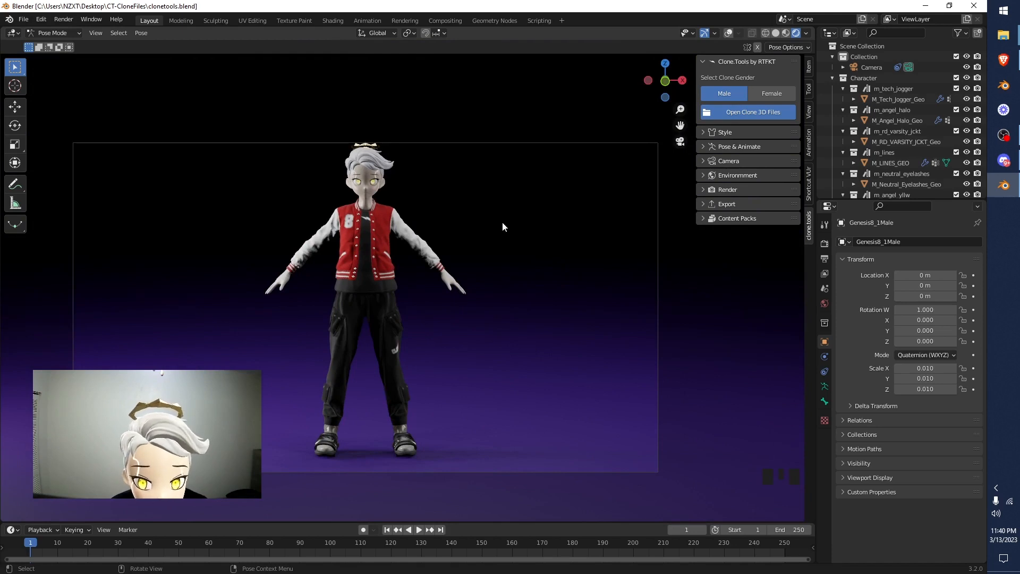
middle_click_drag(501, 221, 501, 256)
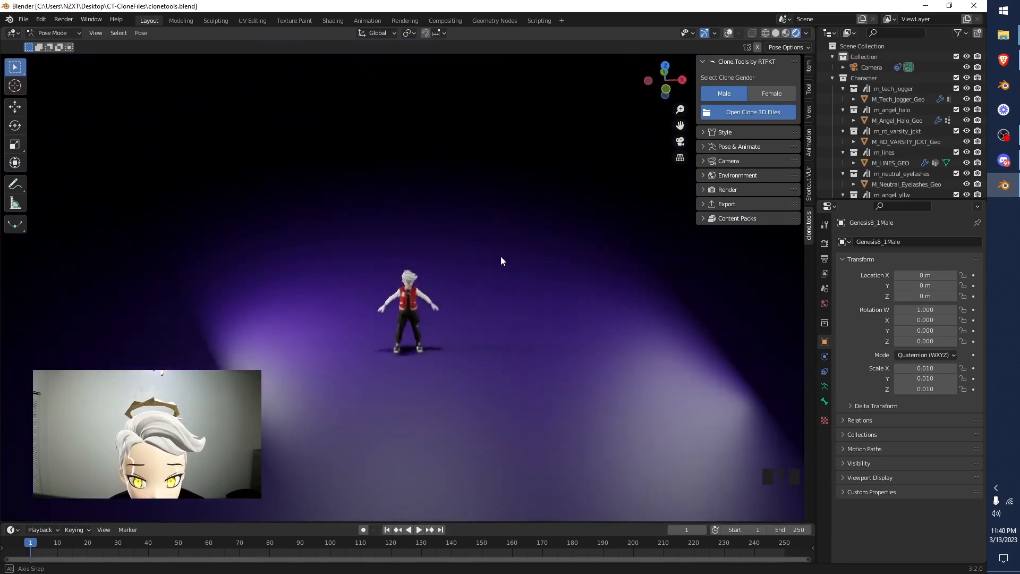
scroll(478, 228, "up", 8)
middle_click_drag(393, 254, 332, 245, "shift")
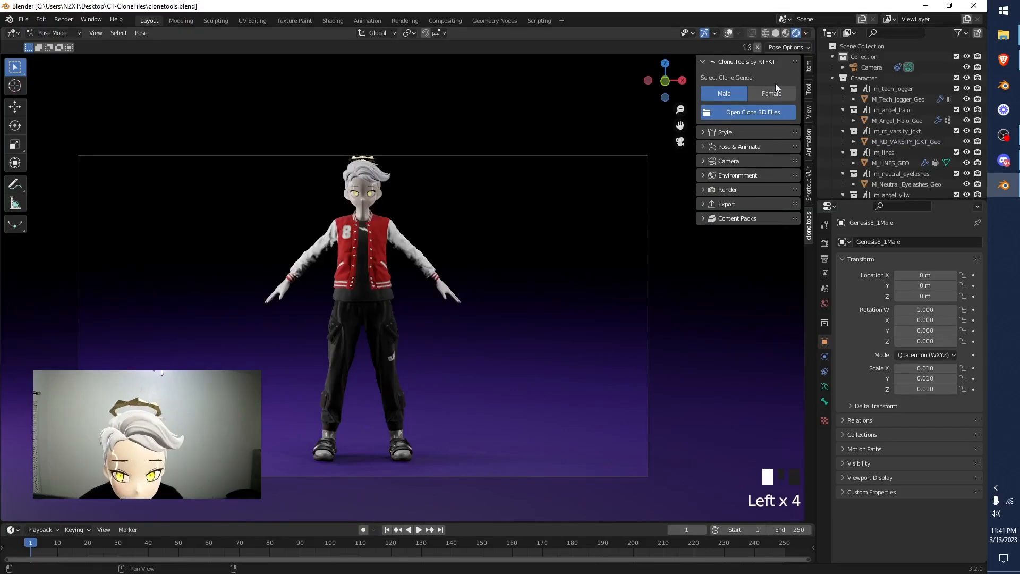
Expand the Style section of Clone Tools and review the clone's currently equipped items from m_tech_jogger to m_wht_stylish.
left_click(714, 133)
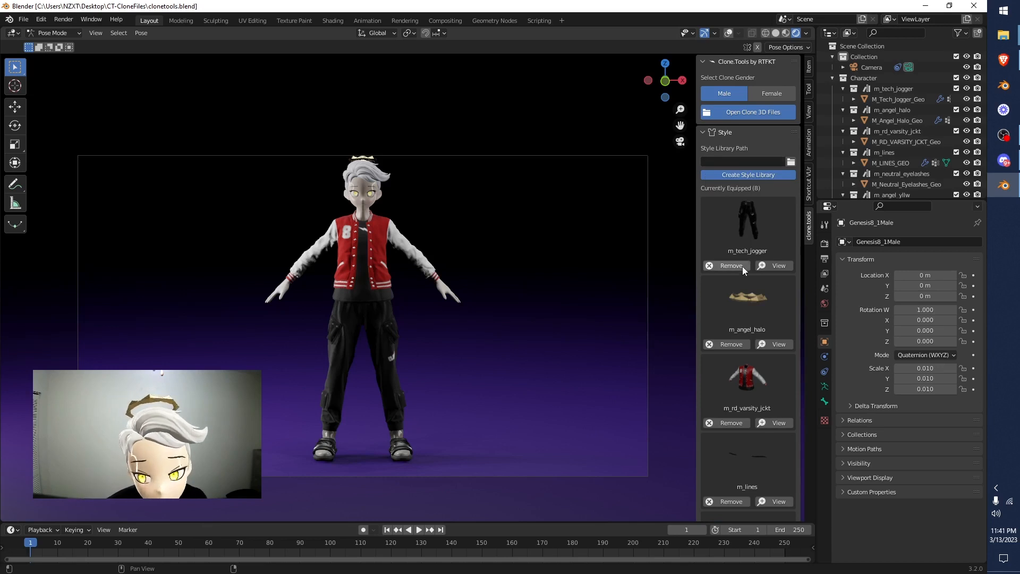
scroll(751, 215, "down", 4)
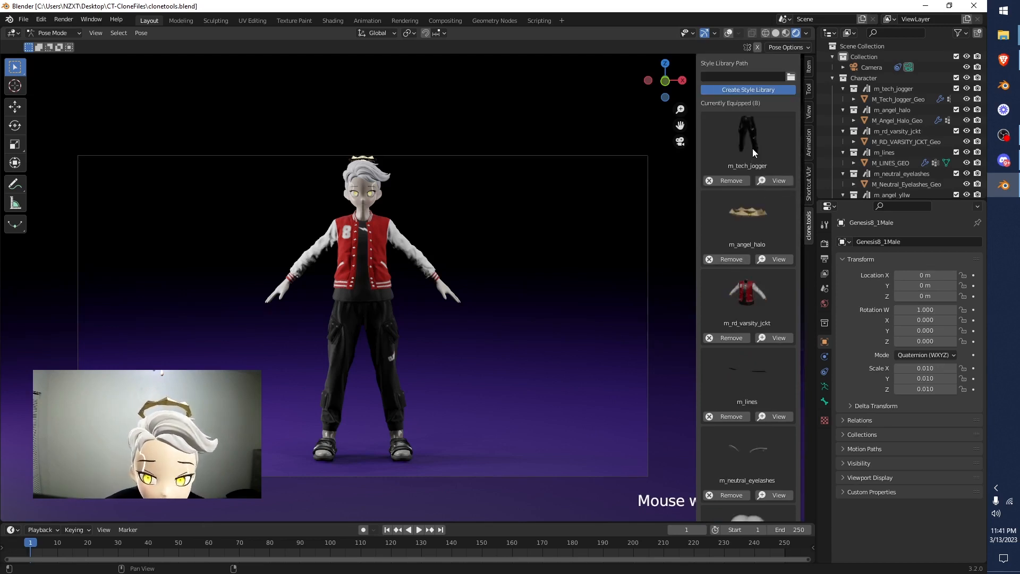
scroll(742, 139, "down", 4)
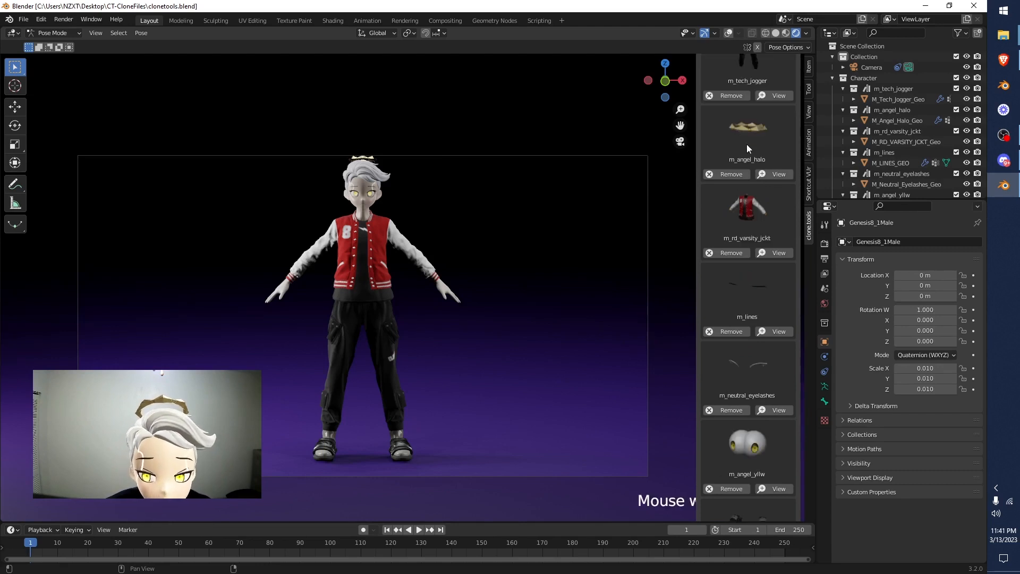
scroll(754, 154, "down", 4)
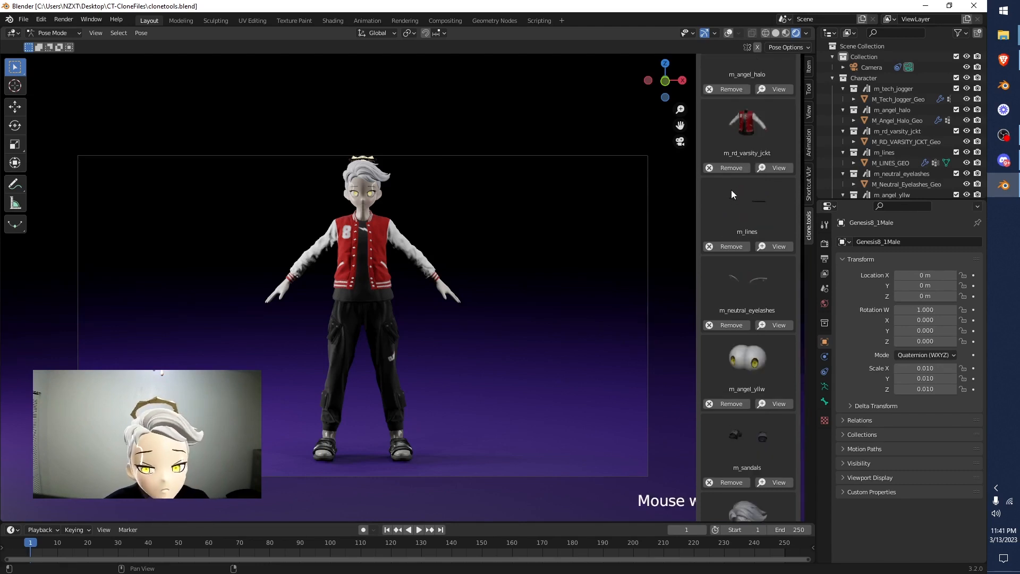
scroll(729, 193, "down", 6)
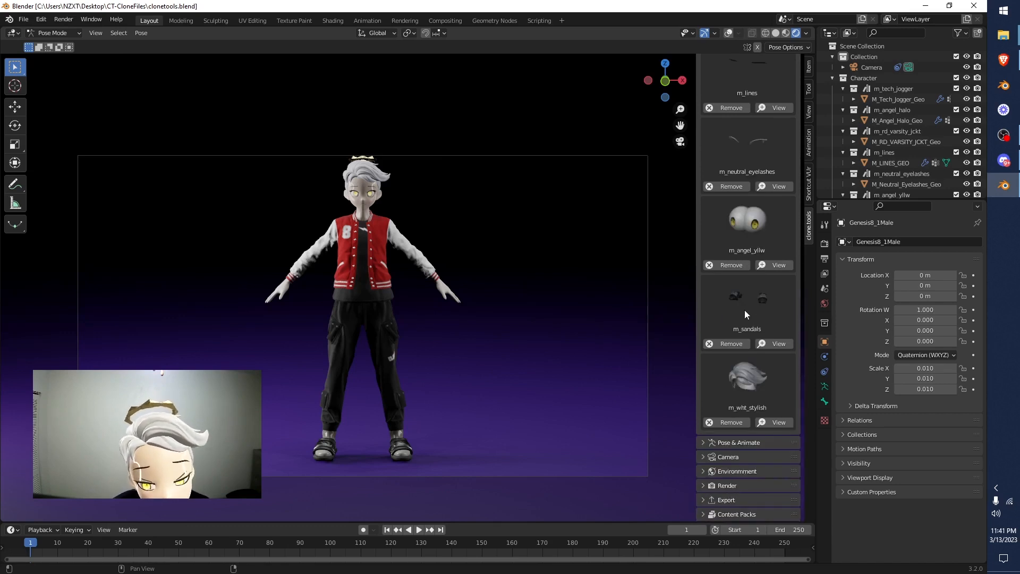
scroll(754, 339, "up", 15)
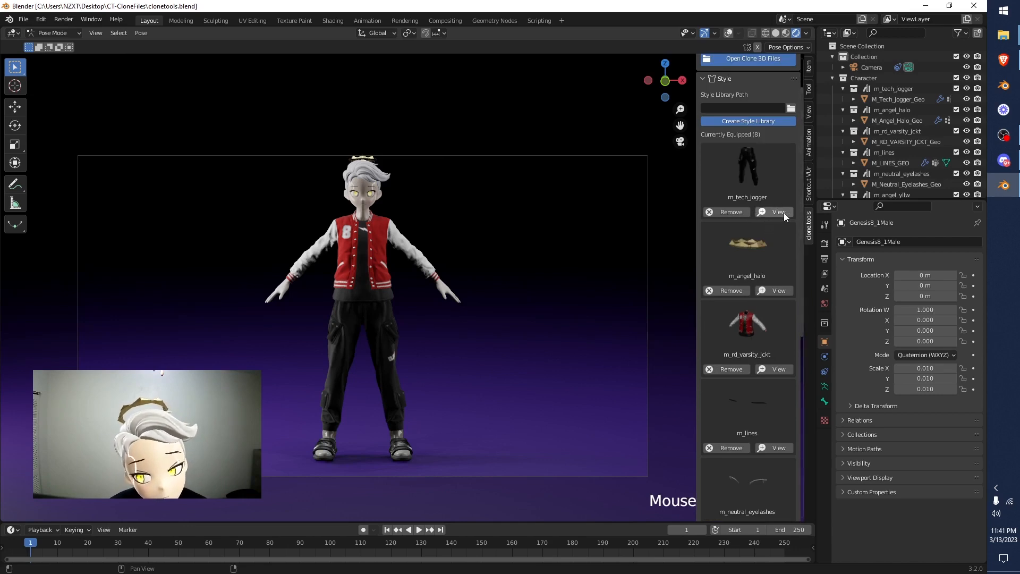
View the equipped tech jogger, red varsity jacket, white stylish hair and sandals up close, and return to the camera view.
left_click(780, 212)
scroll(780, 295, "down", 4)
left_click(781, 288)
scroll(776, 334, "down", 10)
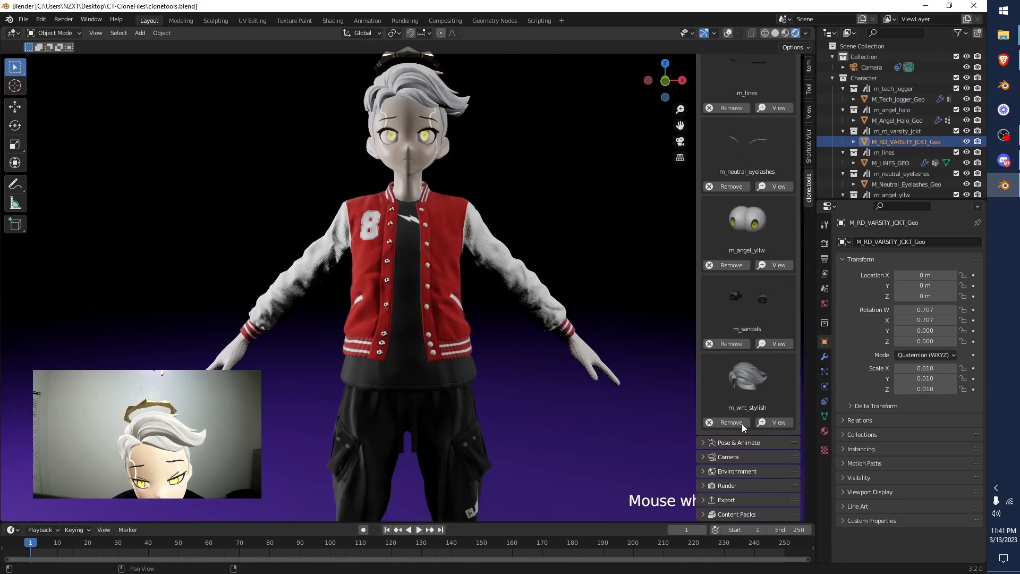
left_click(772, 422)
left_click(781, 344)
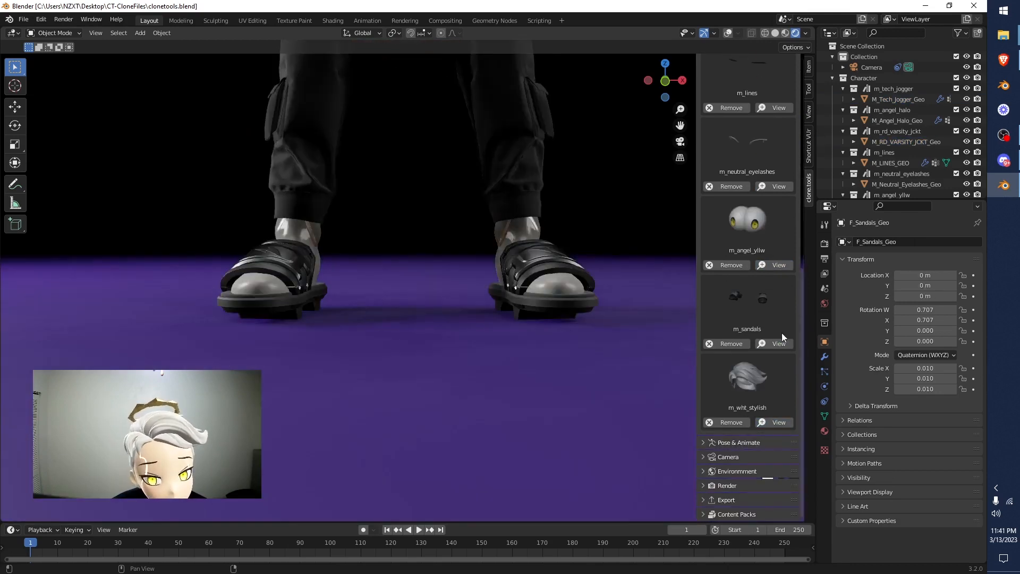
scroll(776, 303, "up", 15)
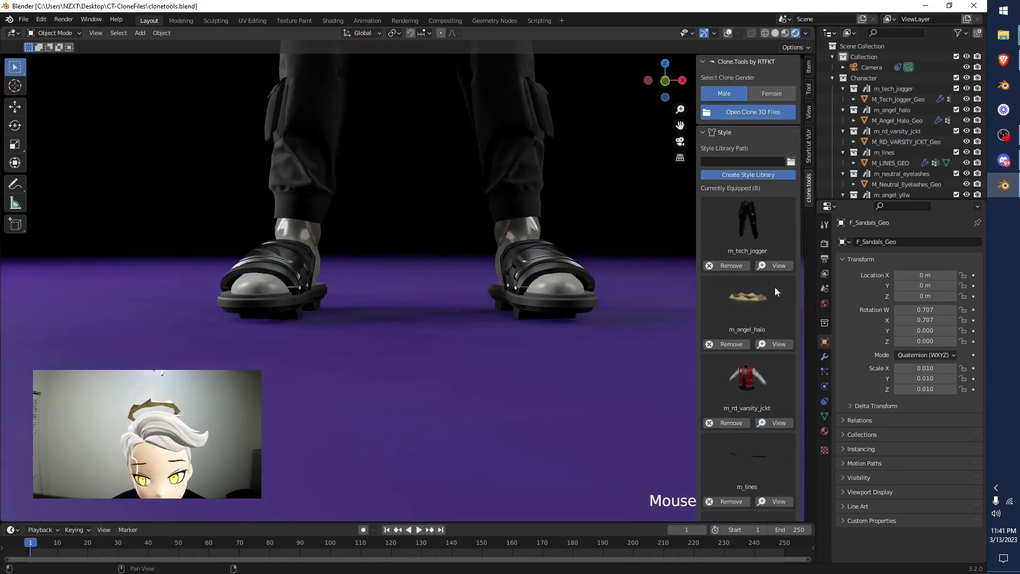
left_click(681, 142)
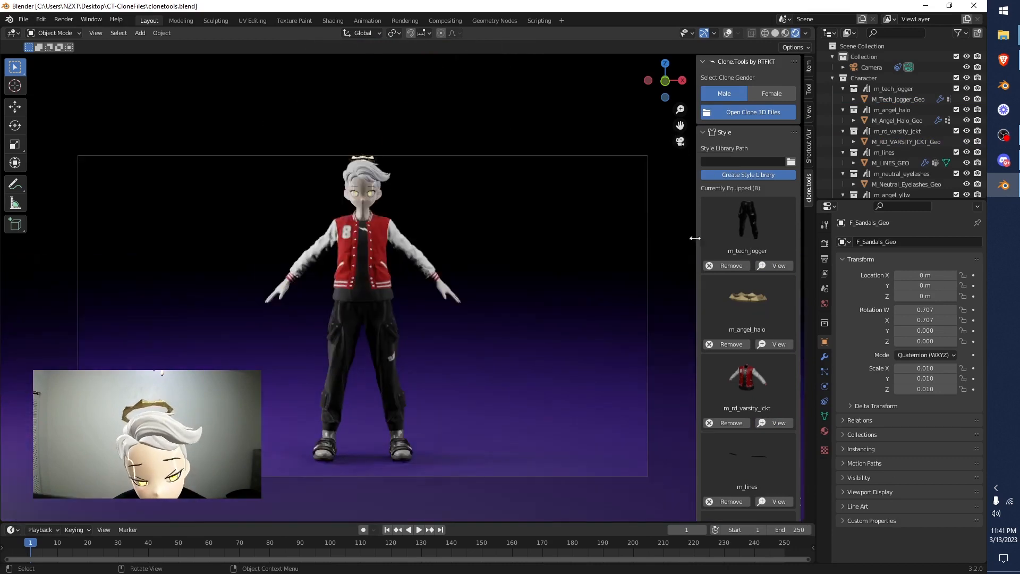
scroll(775, 232, "down", 10)
scroll(769, 236, "up", 10)
scroll(755, 208, "down", 4)
scroll(741, 170, "up", 4)
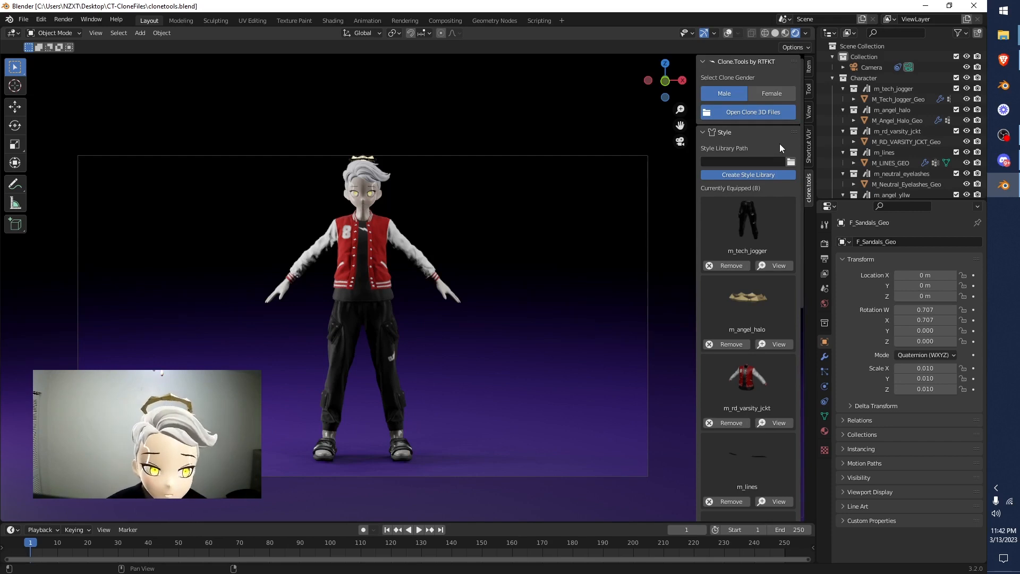
Set the style library path to the CT-CloneFiles folder on the desktop and create the style library.
left_click(791, 161)
scroll(590, 233, "down", 2)
scroll(512, 305, "up", 1)
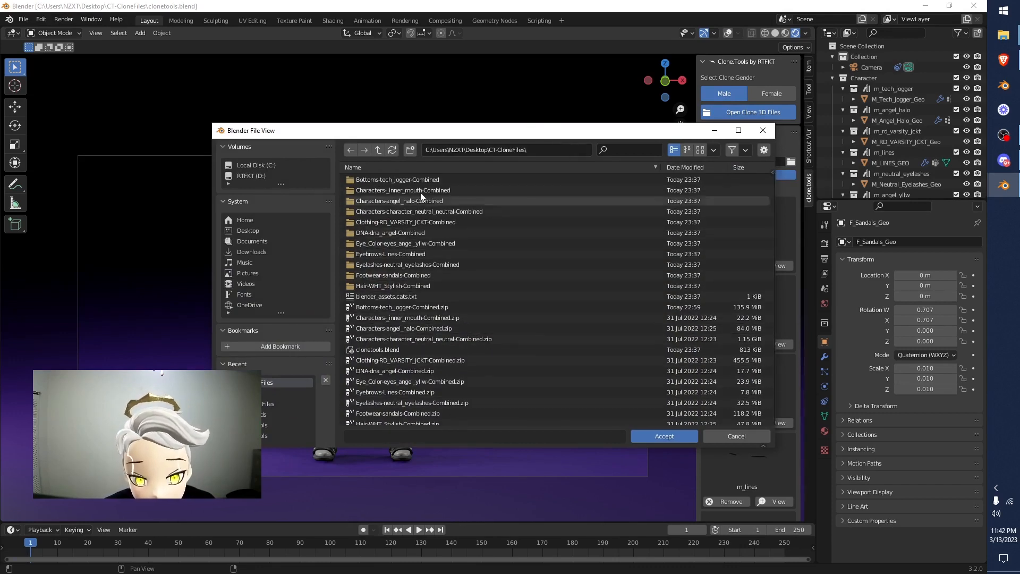
scroll(386, 314, "down", 1)
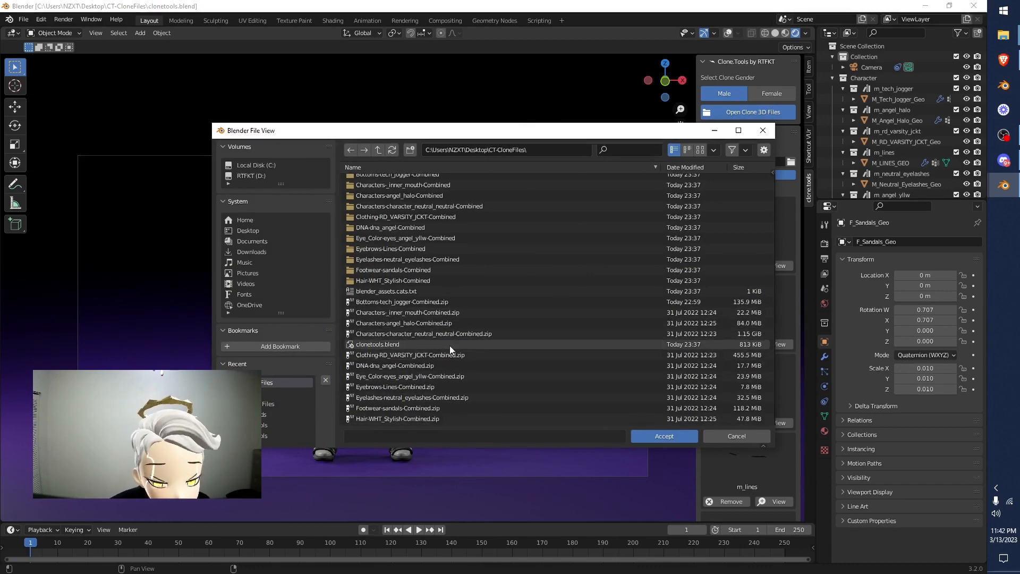
scroll(449, 346, "up", 1)
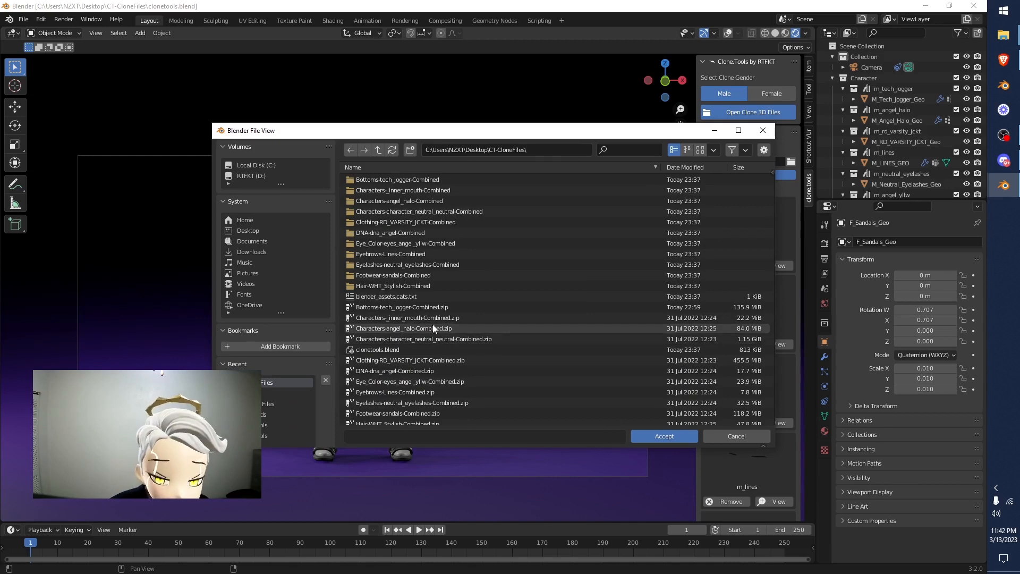
scroll(495, 321, "down", 1)
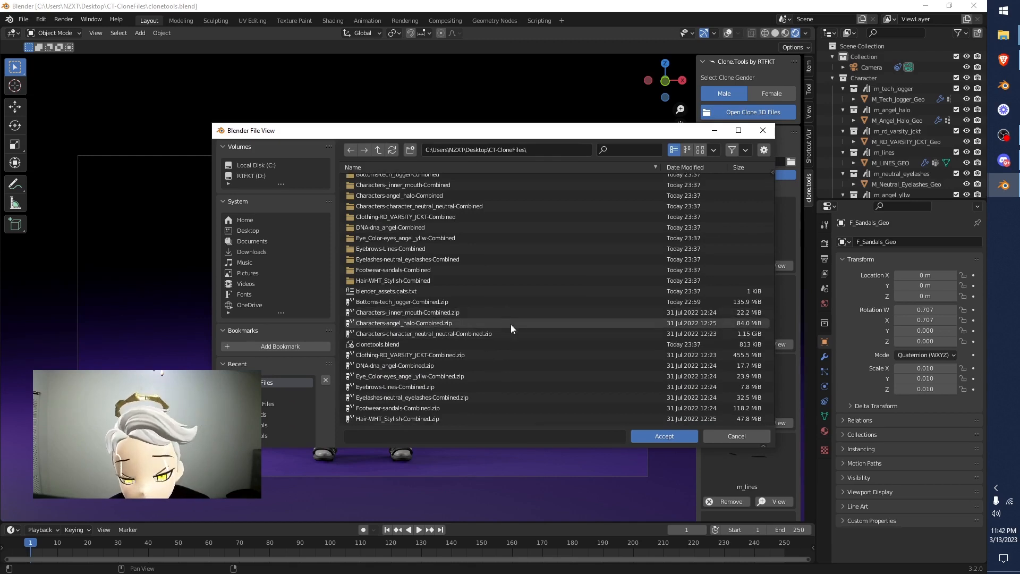
left_click(666, 435)
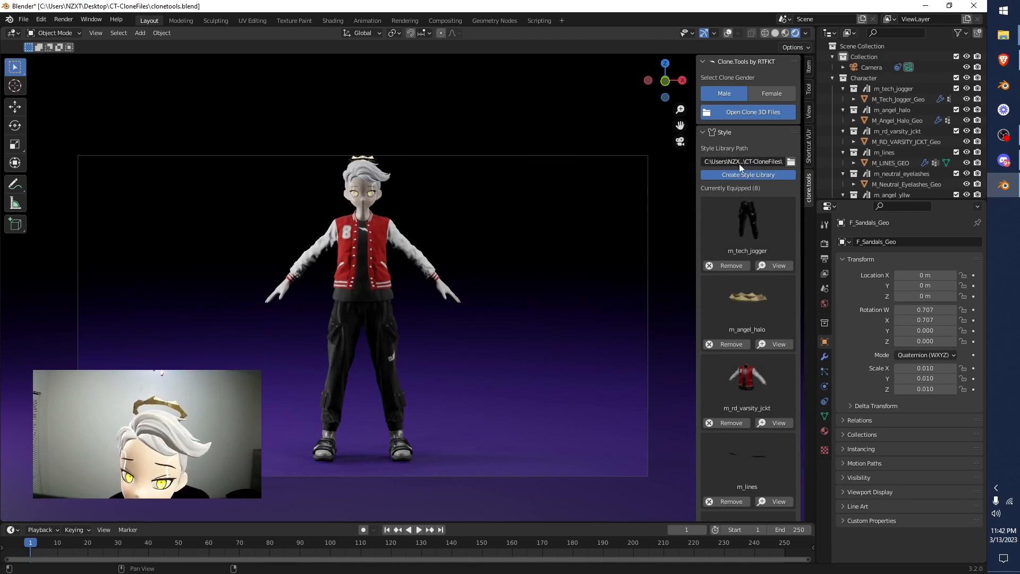
left_click(755, 176)
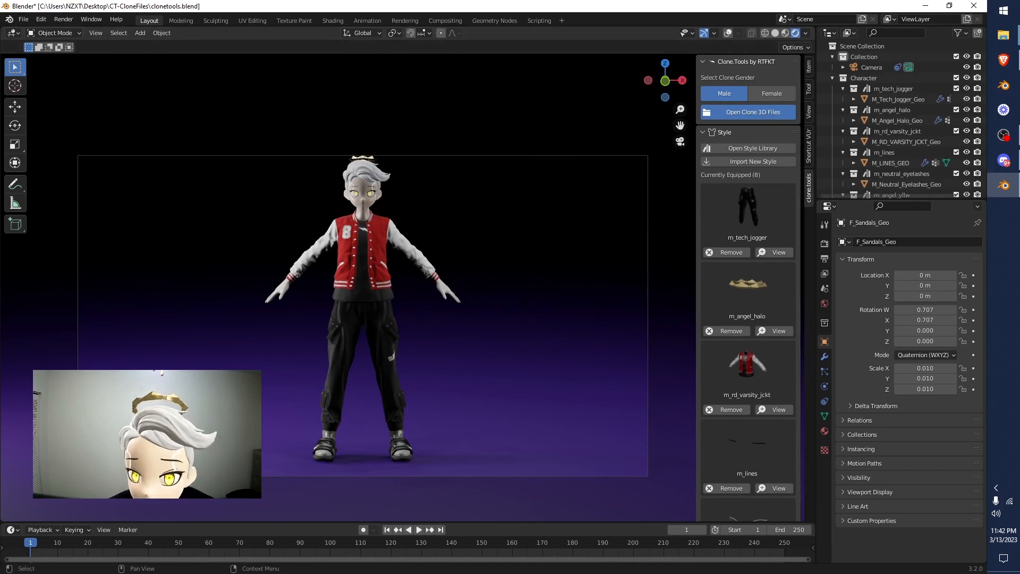
Switch to the CT-CloneFiles folder in File Explorer and maximize its window.
mouse_move(995, 30)
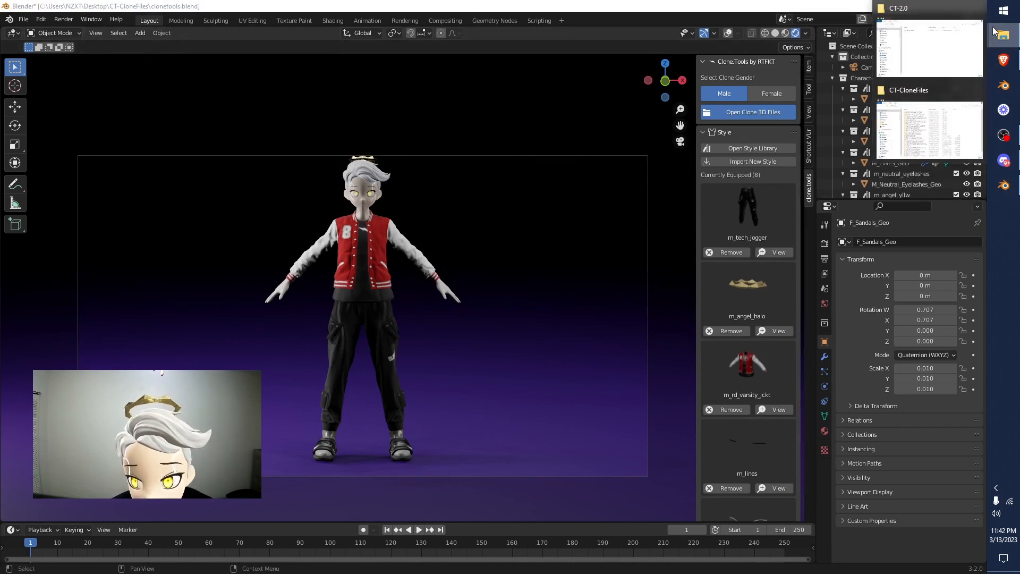
left_click(930, 106)
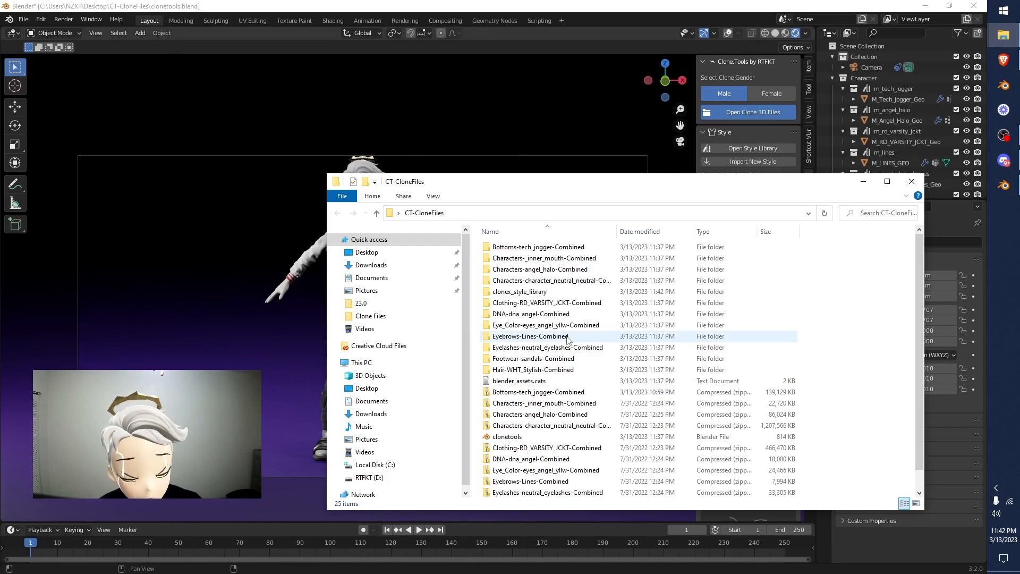
double_click(547, 185)
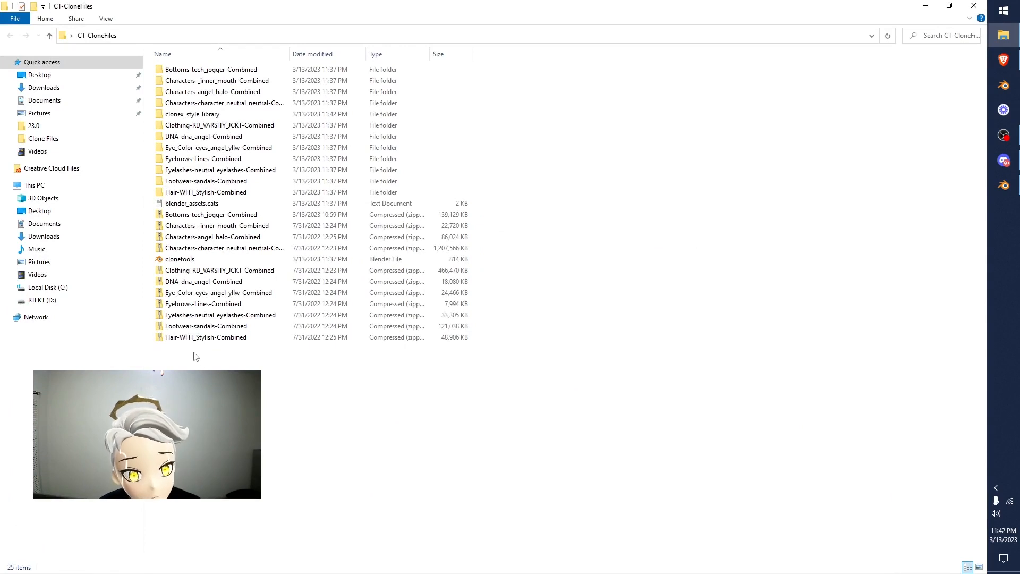
Examine the zip archives, blender_assets.cats and clonetools files, and select all extracted Combined folders, leaving out clonex_style_library.
left_click(239, 339)
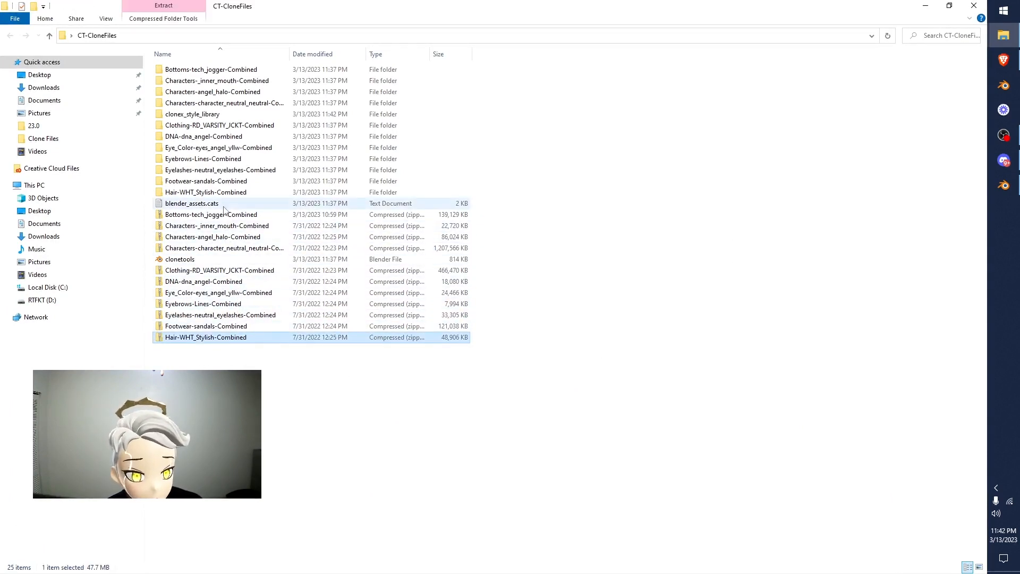
left_click(200, 203)
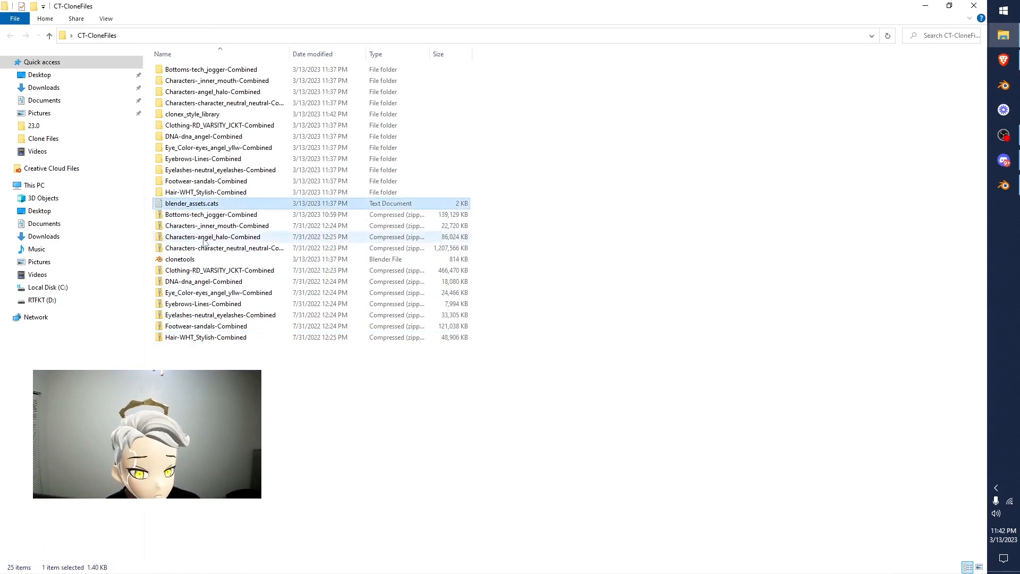
left_click(206, 260)
left_click(238, 194)
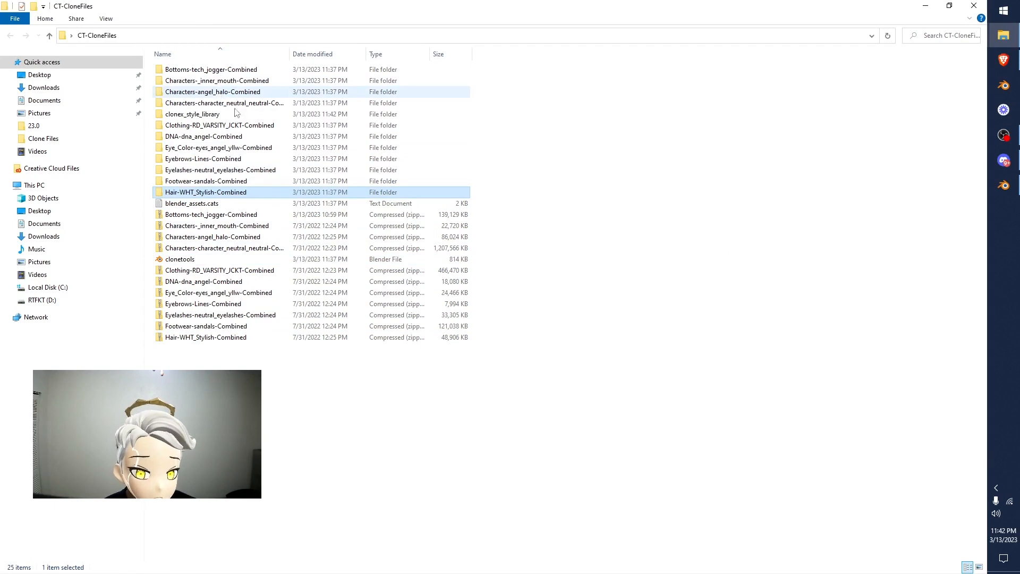
left_click(237, 126, "shift")
left_click(274, 101, "ctrl")
left_click(269, 71, "ctrl+shift")
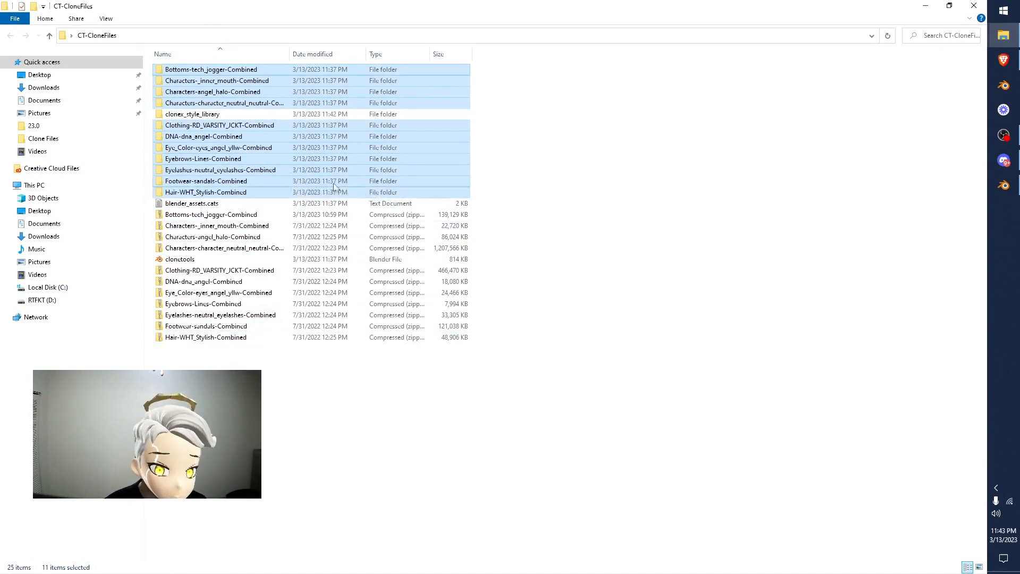
Open blender_assets.cats in Notepad, look over its Base Traits and Wearables catalog entries, and close it.
double_click(335, 204)
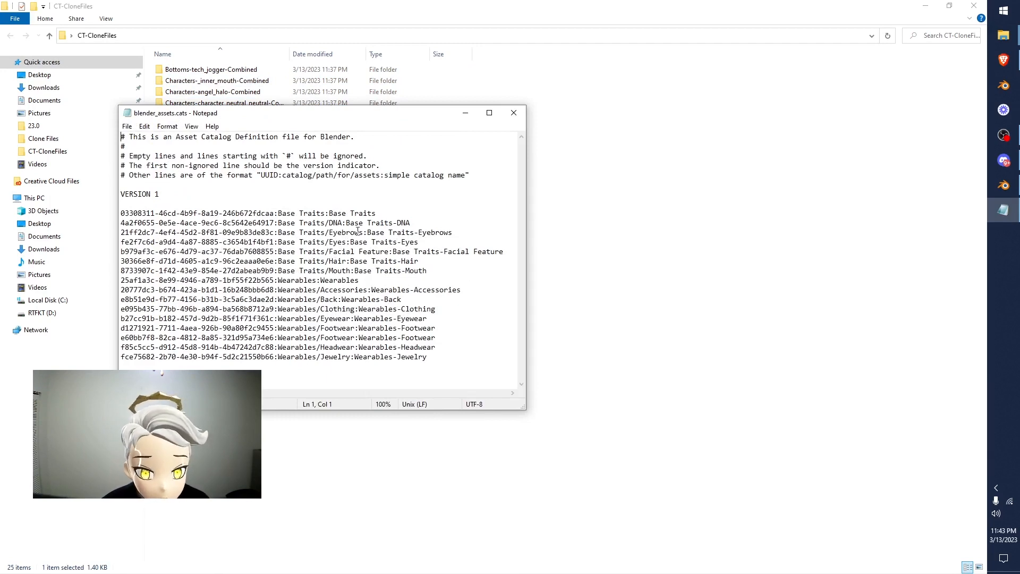
left_click_drag(283, 215, 398, 309)
left_click(455, 353)
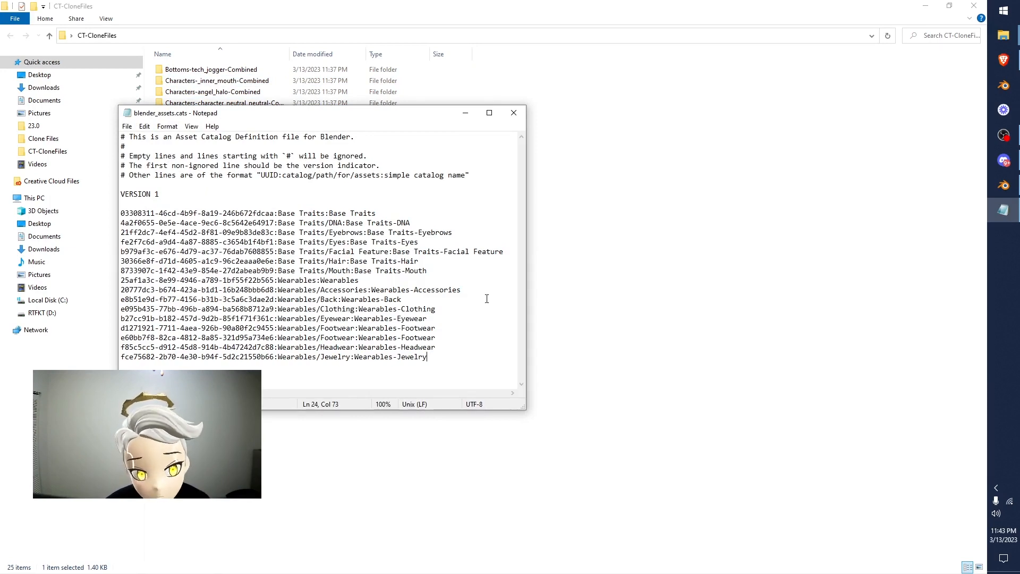
left_click(513, 113)
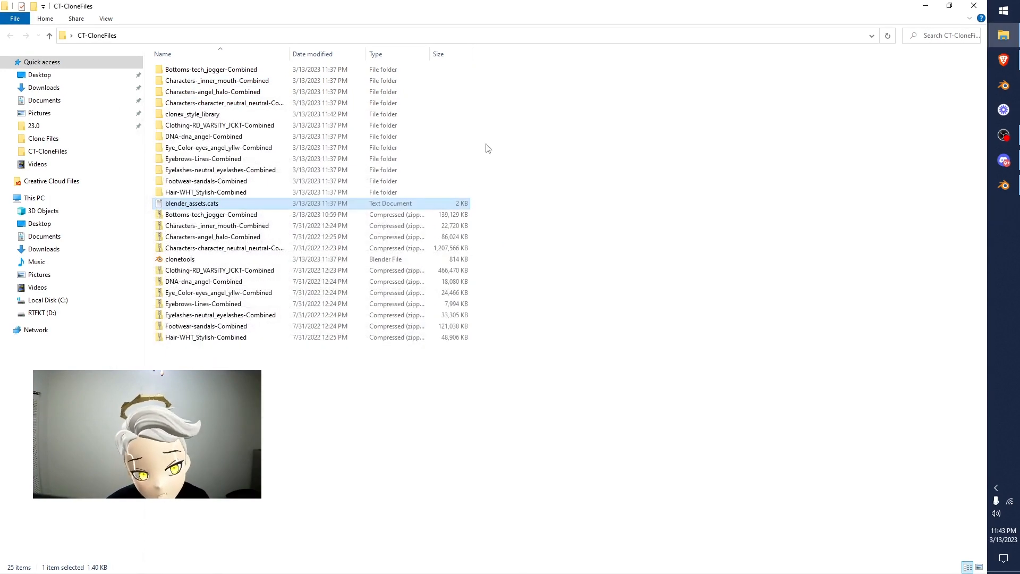
Point out the clonetools file and the Hair-WHT_Stylish-Combined folder, and open the clonex_style_library folder.
left_click(179, 262)
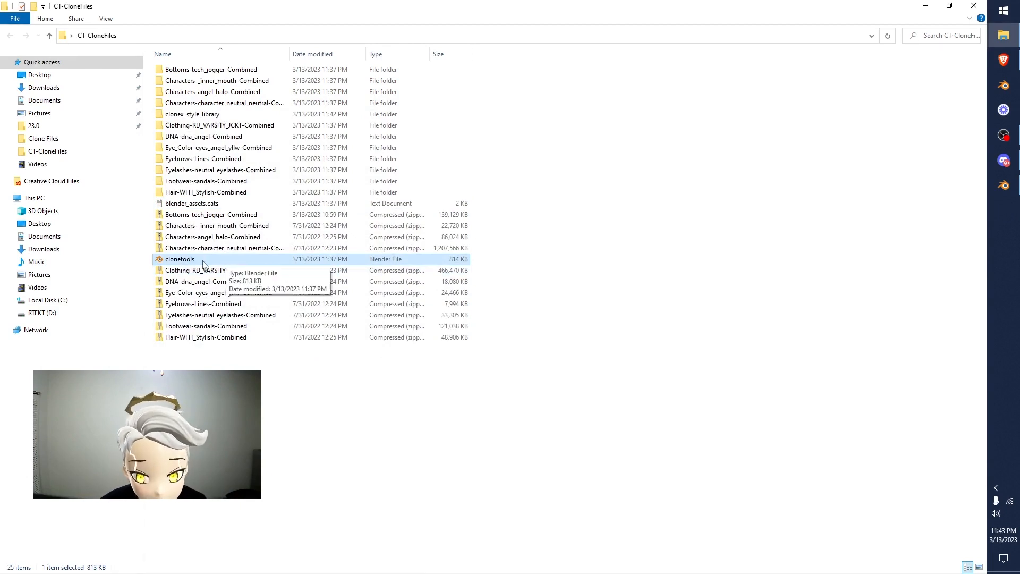
left_click(205, 192)
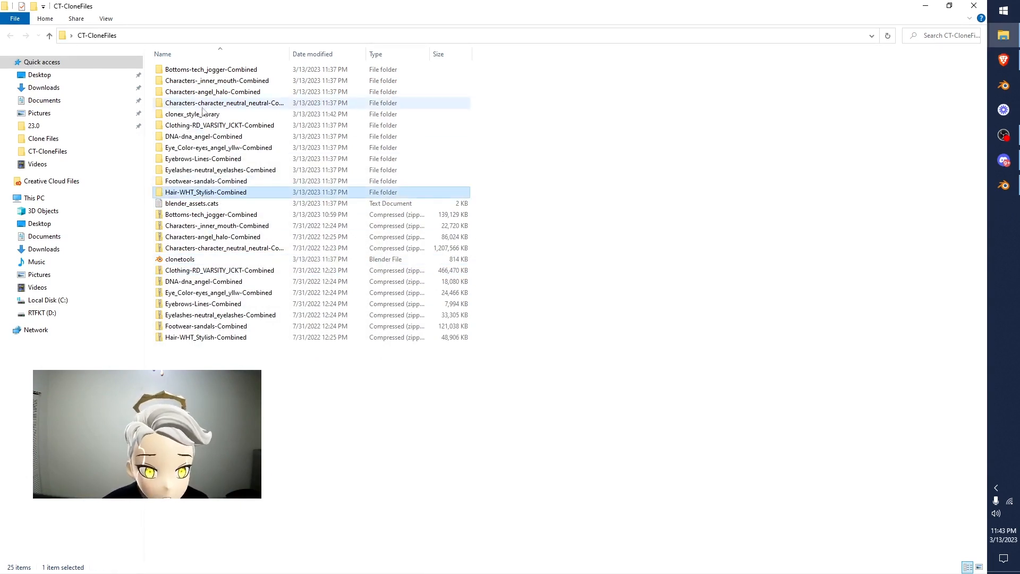
left_click(196, 115)
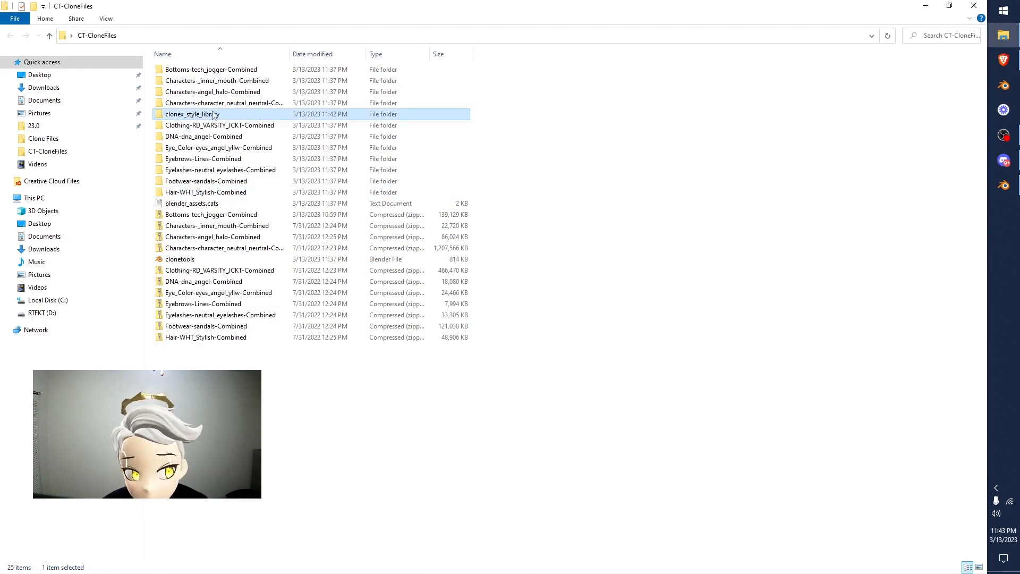
double_click(214, 115)
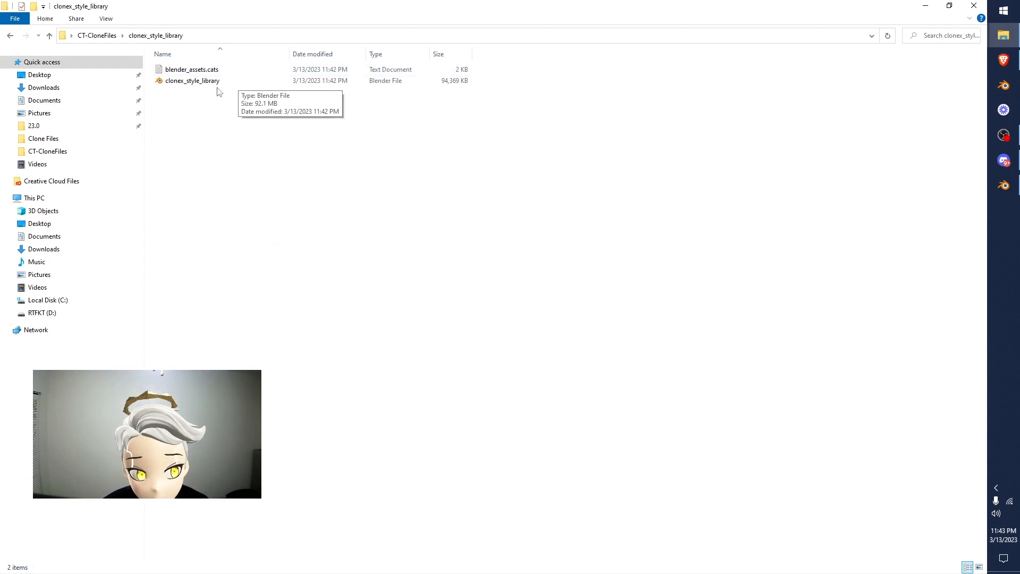
Review the catalog entries in the style library folder's blender_assets.cats file in Notepad, close it, and return to Blender.
double_click(192, 70)
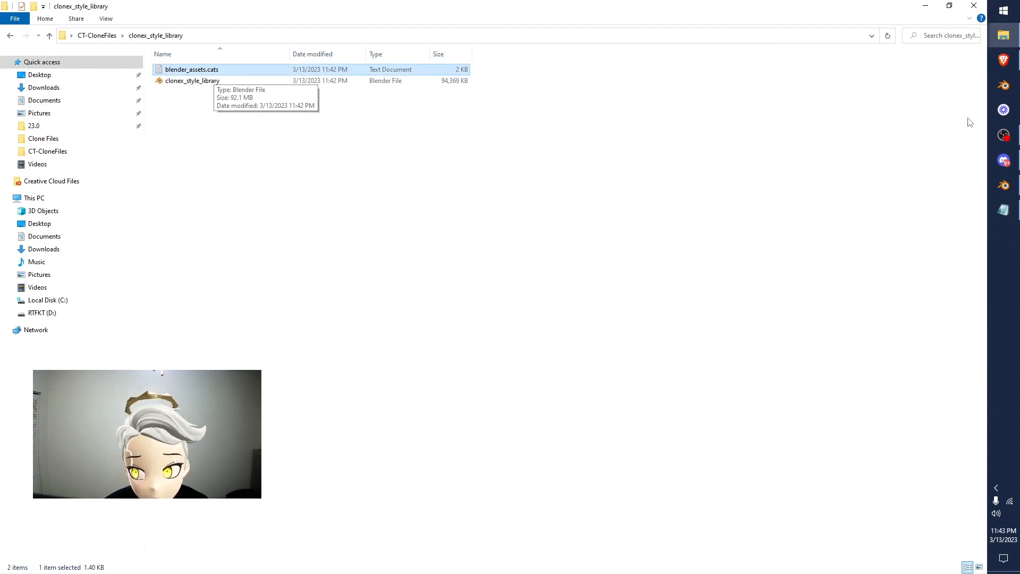
left_click(1005, 211)
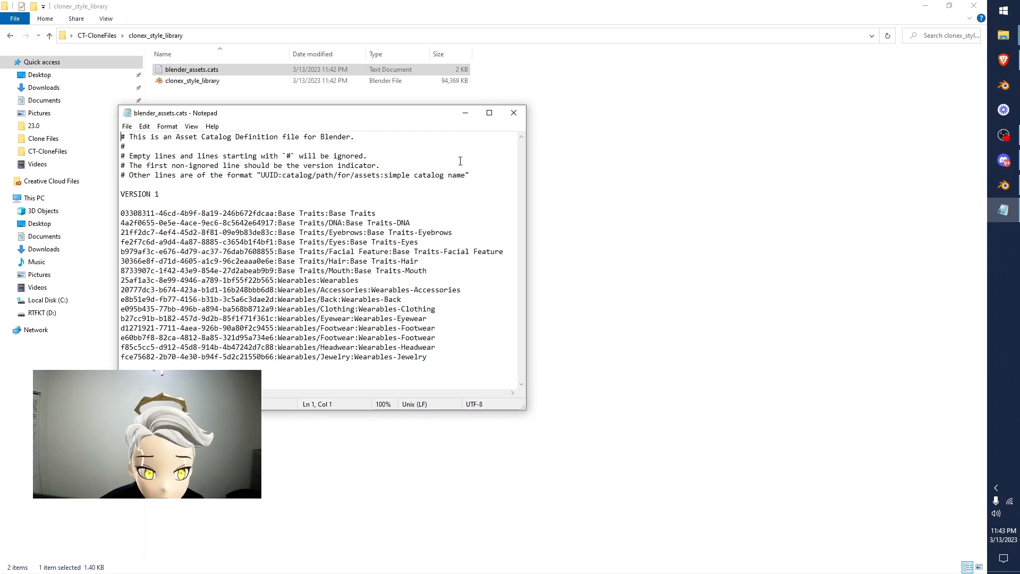
left_click(514, 112)
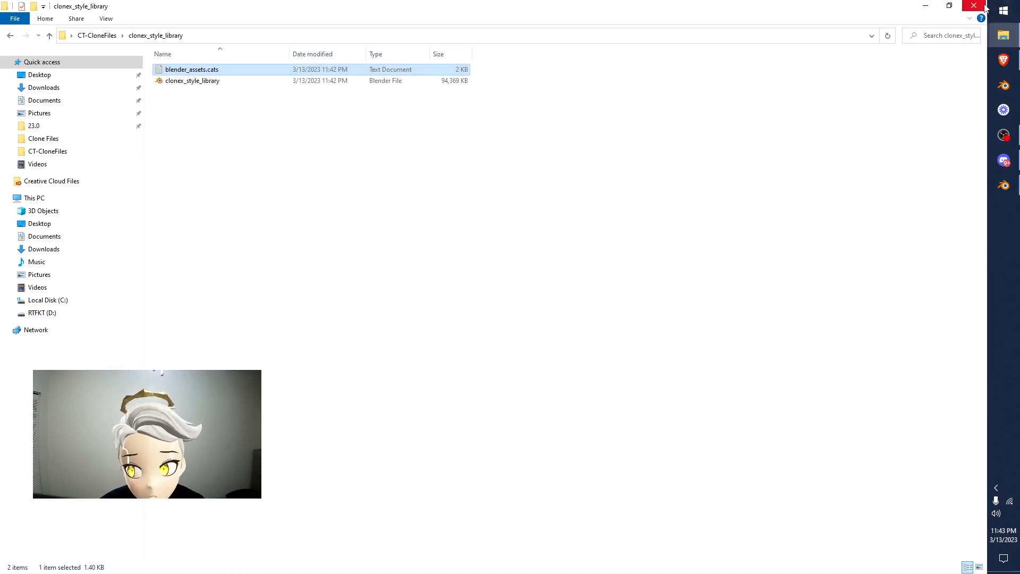
left_click(925, 5)
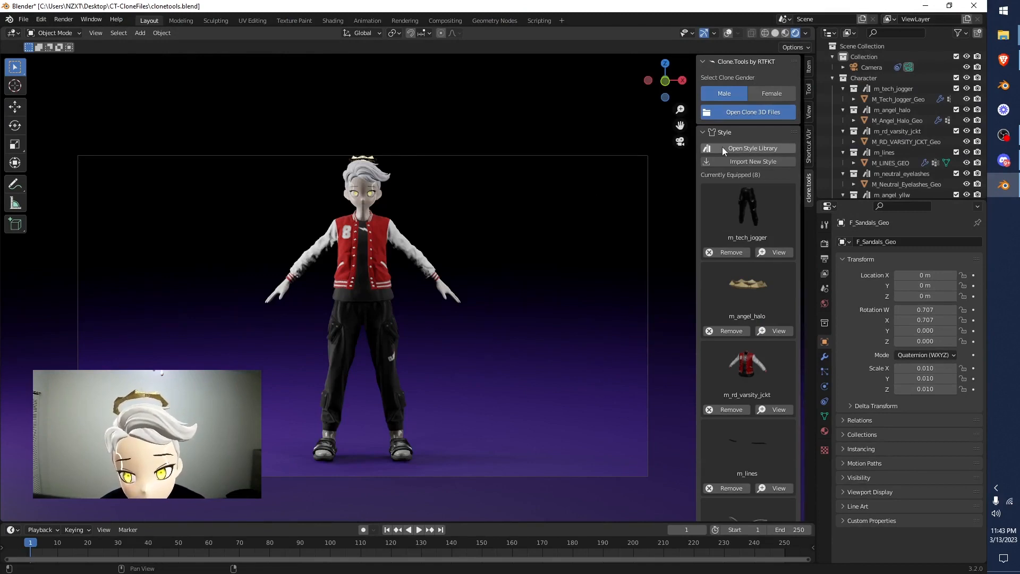
Open the style library in Blender, widen its asset area and the Clone Tools sidebar, and reposition the character view.
left_click(755, 148)
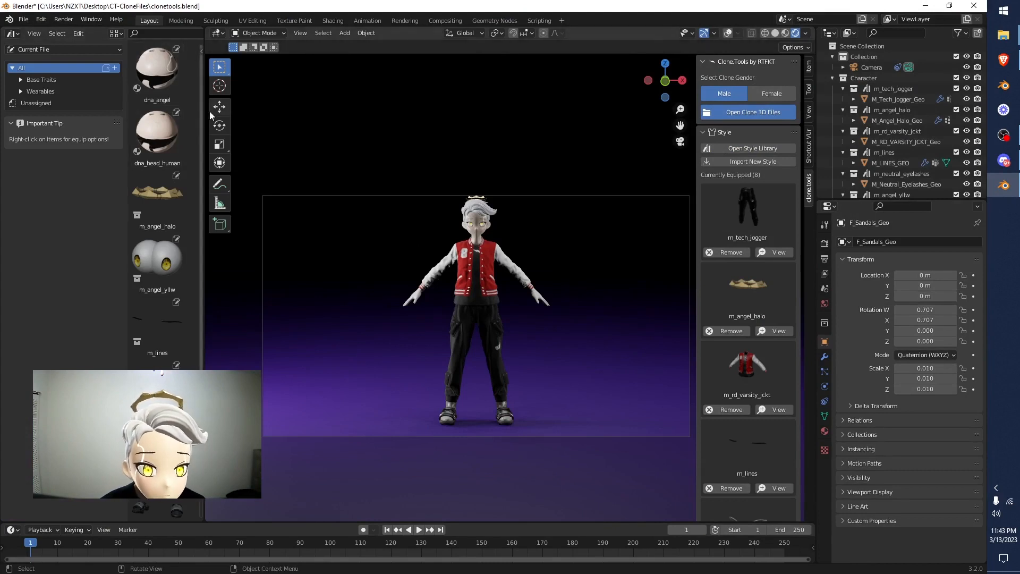
left_click_drag(203, 106, 257, 99)
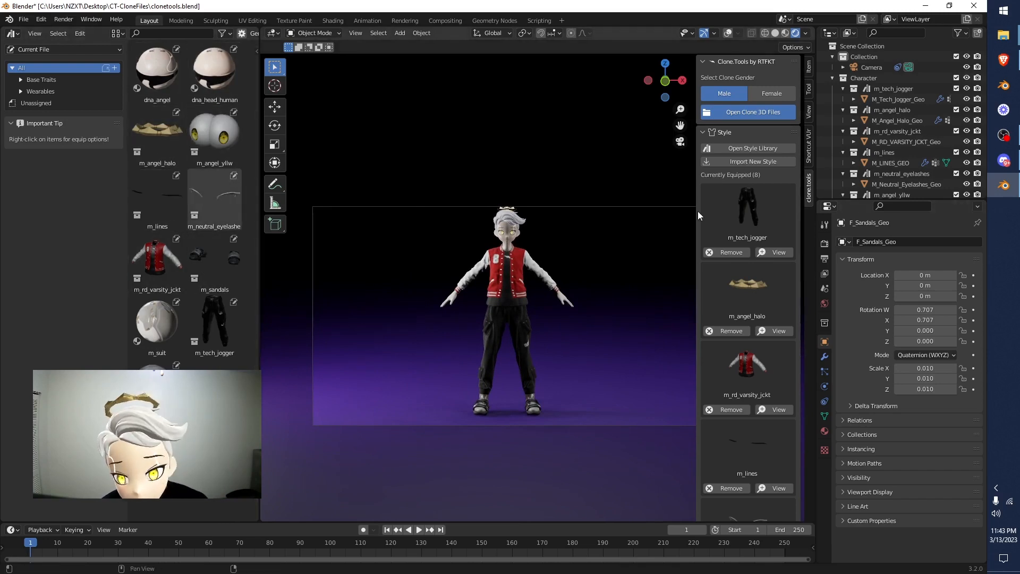
mouse_move(697, 211)
left_mouse_down()
mouse_move(419, 237)
mouse_move(500, 234)
mouse_move(686, 191)
mouse_move(553, 197)
mouse_move(679, 175)
left_mouse_up()
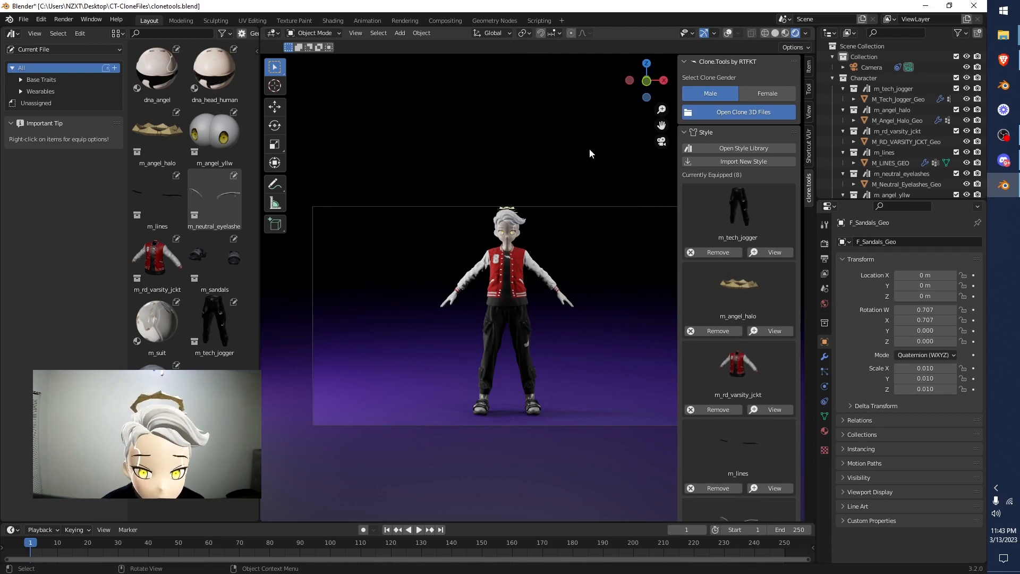
left_click_drag(662, 125, 623, 118)
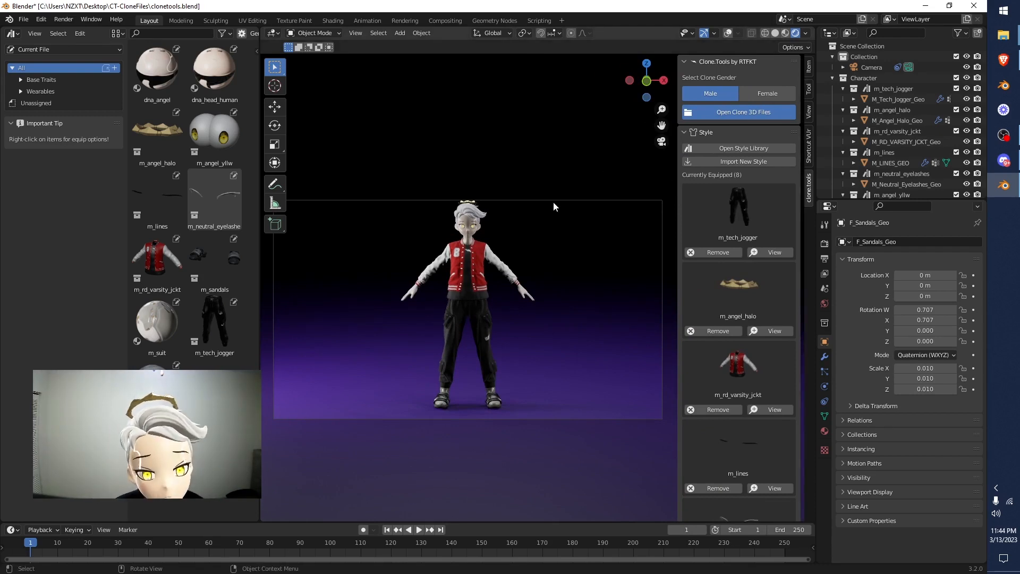
Expand Base Traits and Wearables in the style library and look through the Base Traits categories from DNA to Mouth.
left_click(21, 81)
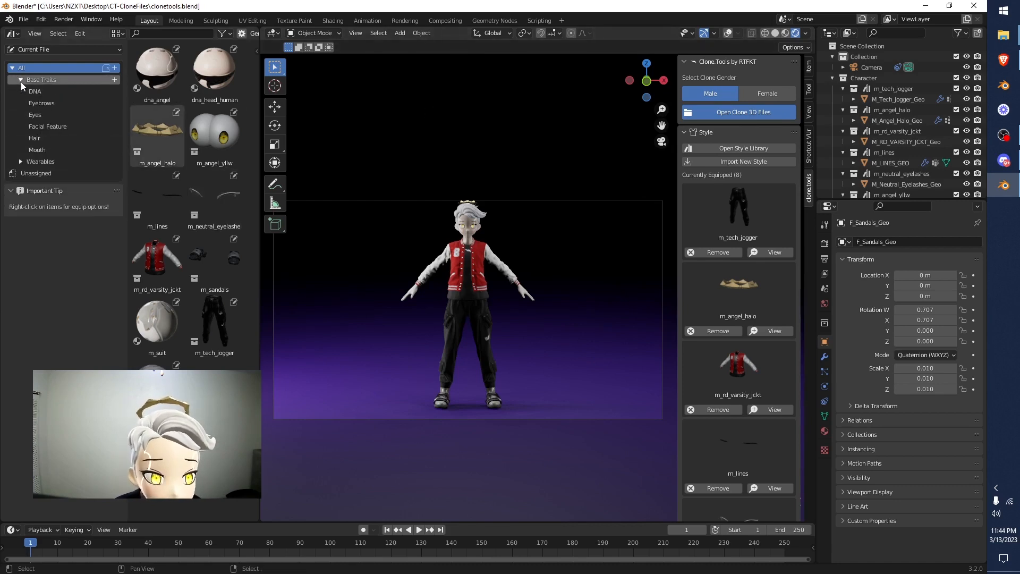
left_click(21, 161)
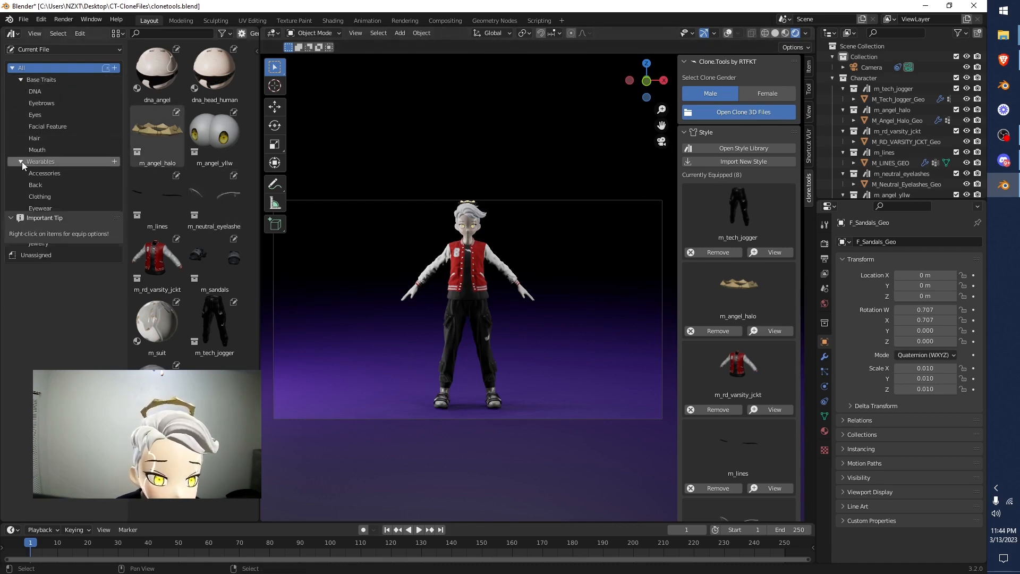
left_click(65, 93)
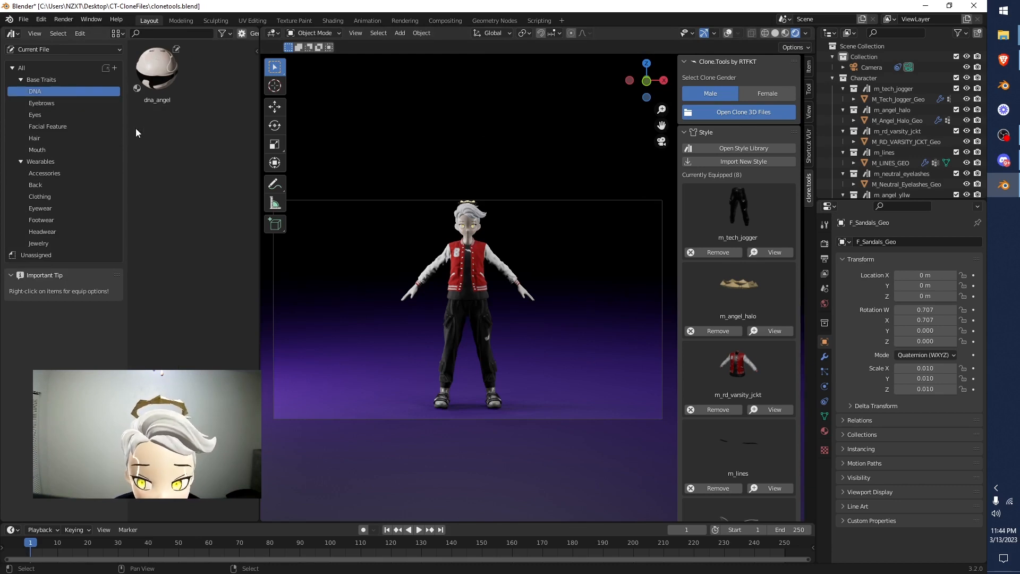
left_click(54, 101)
left_click(56, 115)
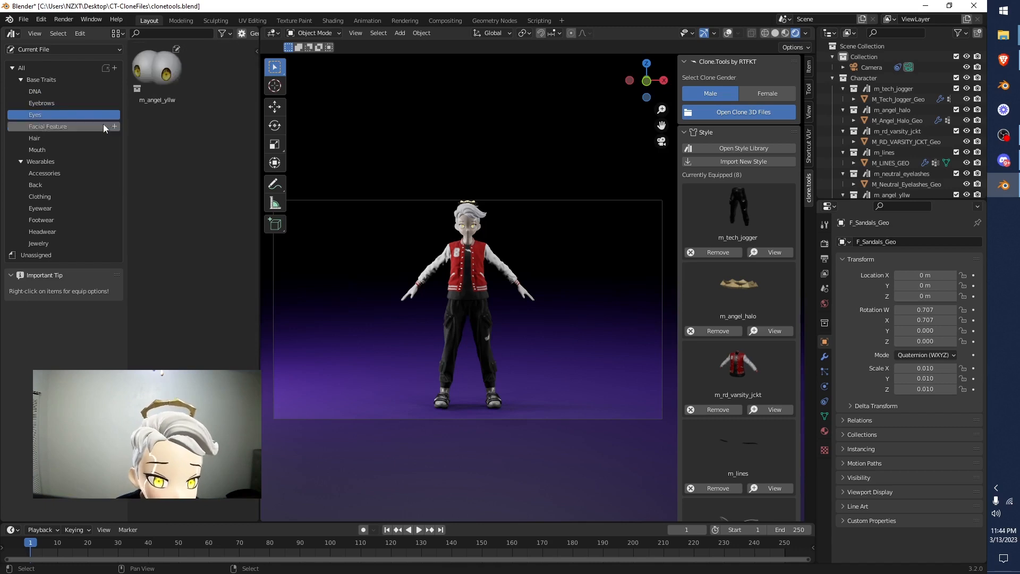
left_click(59, 125)
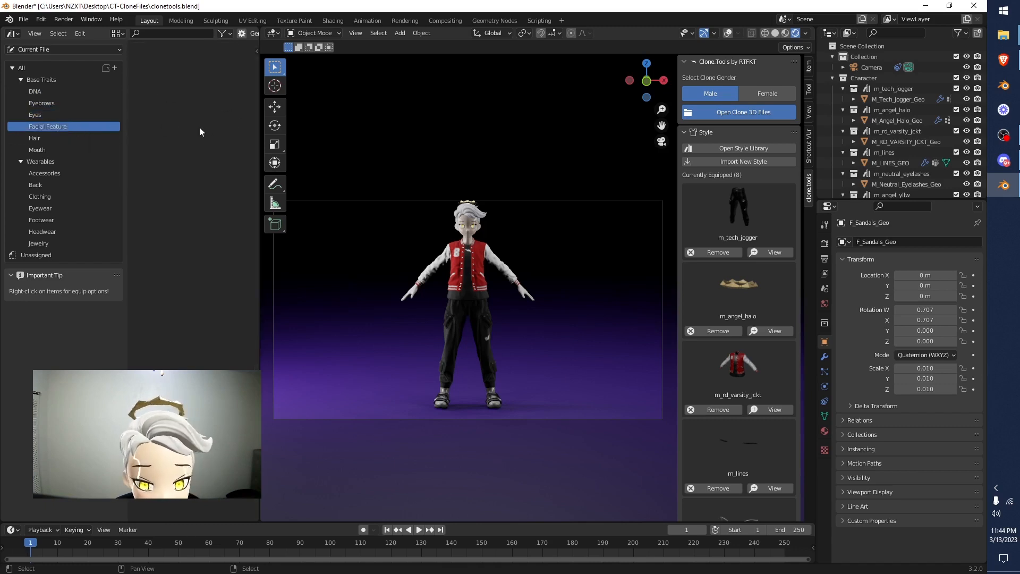
left_click(34, 140)
left_click(71, 149)
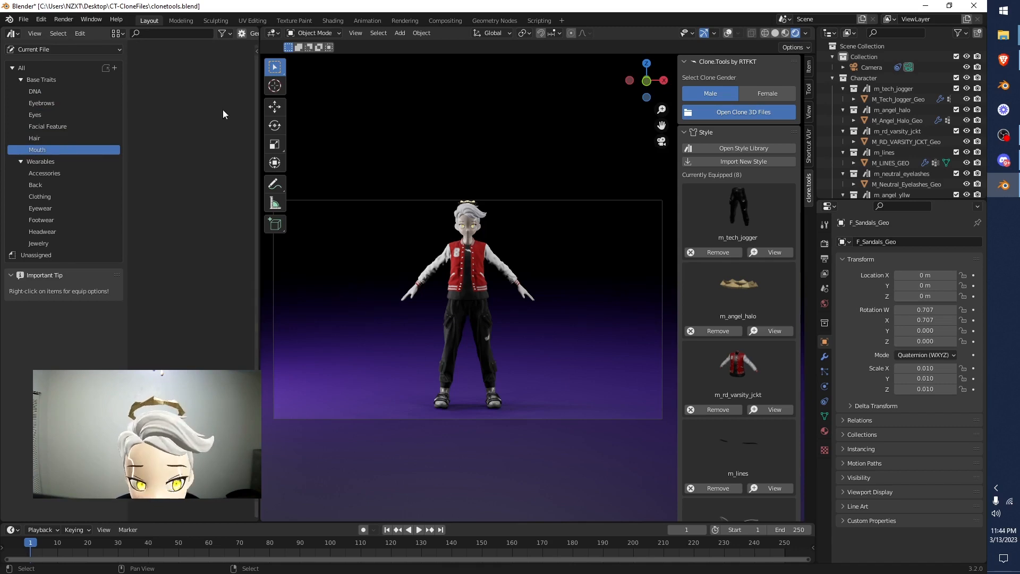
Look through the Wearables categories from Accessories to Jewelry, and show all assets again.
left_click(68, 173)
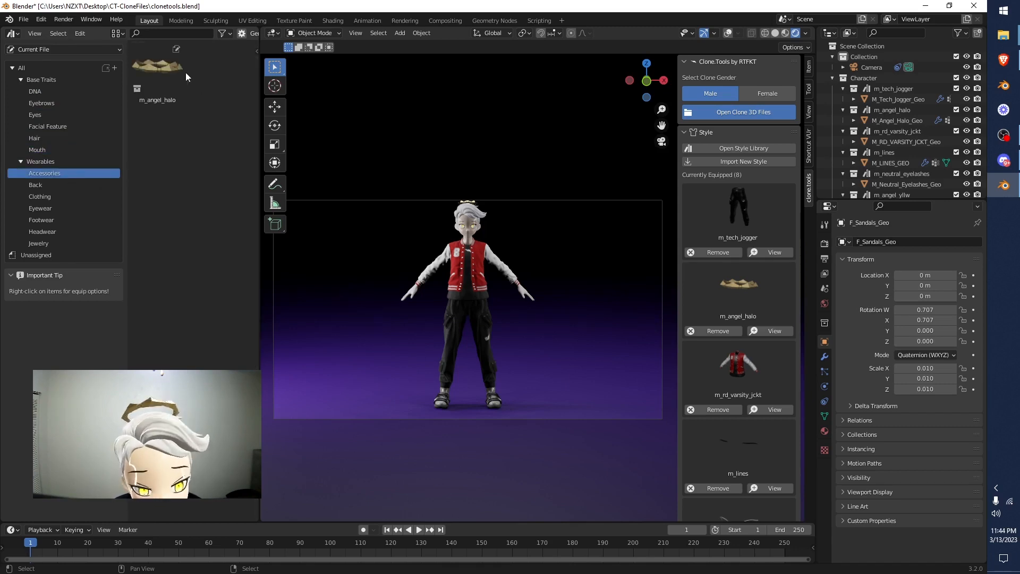
left_click(65, 187)
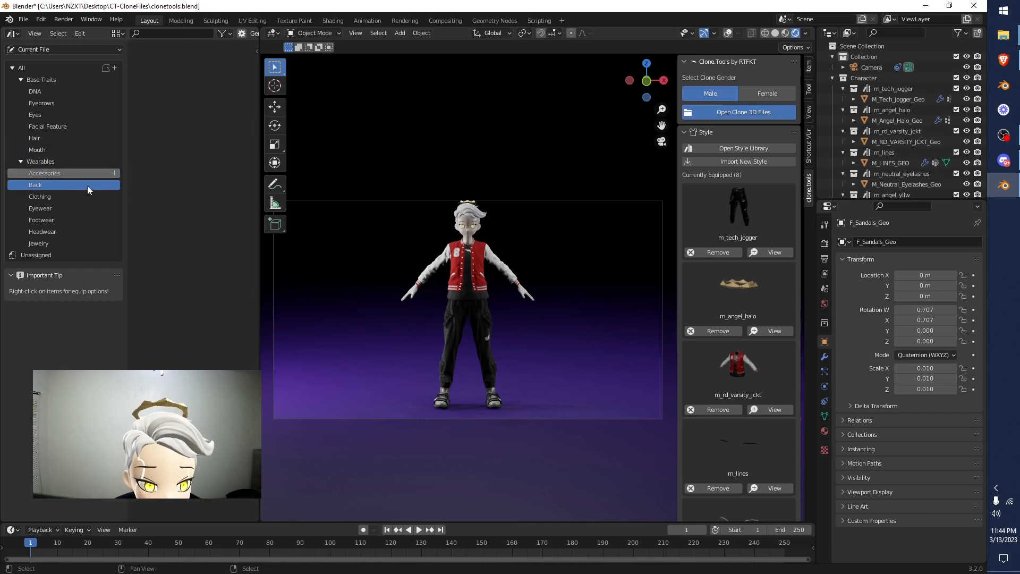
left_click(66, 195)
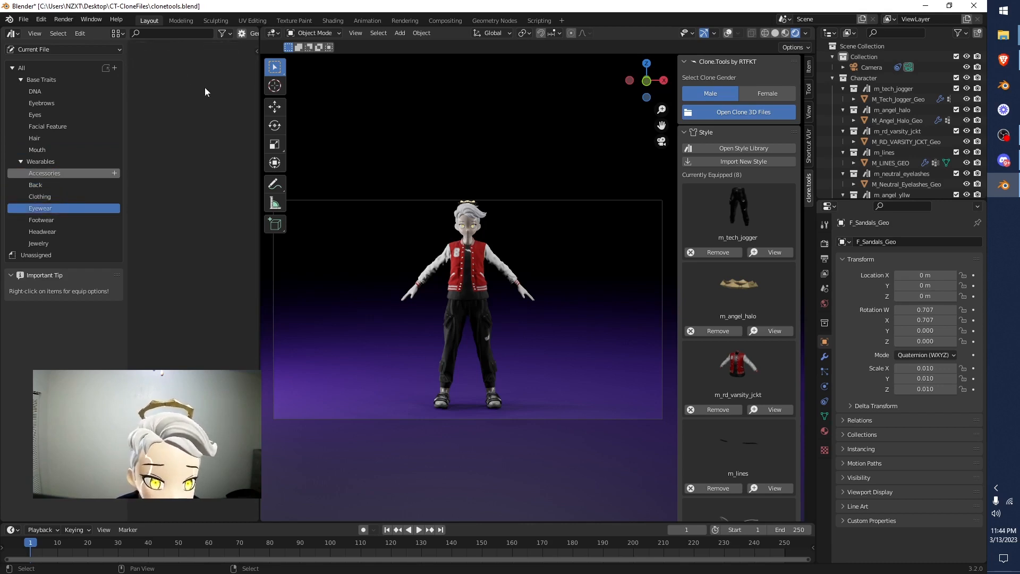
left_click(50, 219)
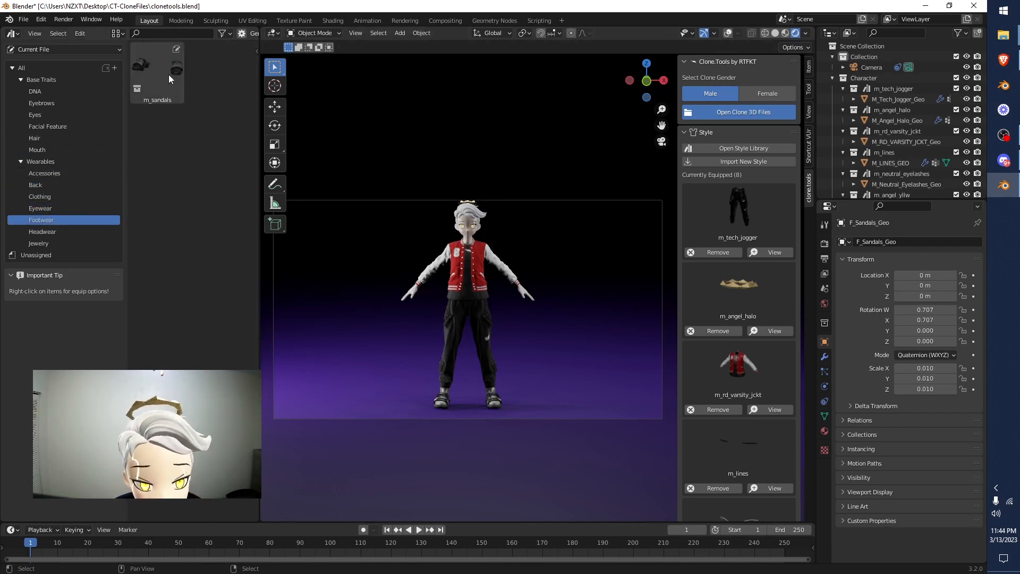
left_click(77, 231)
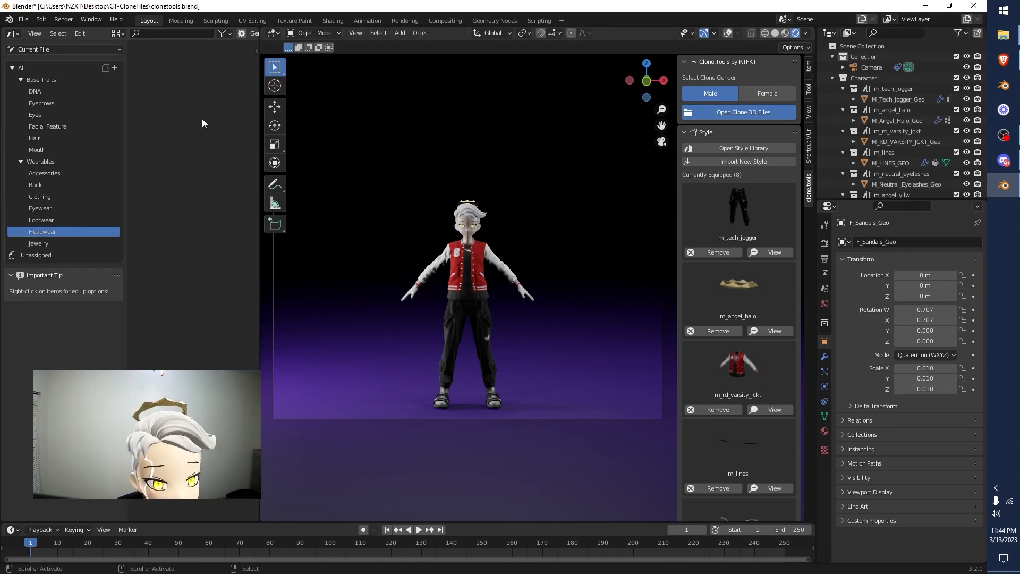
left_click(88, 243)
left_click(42, 68)
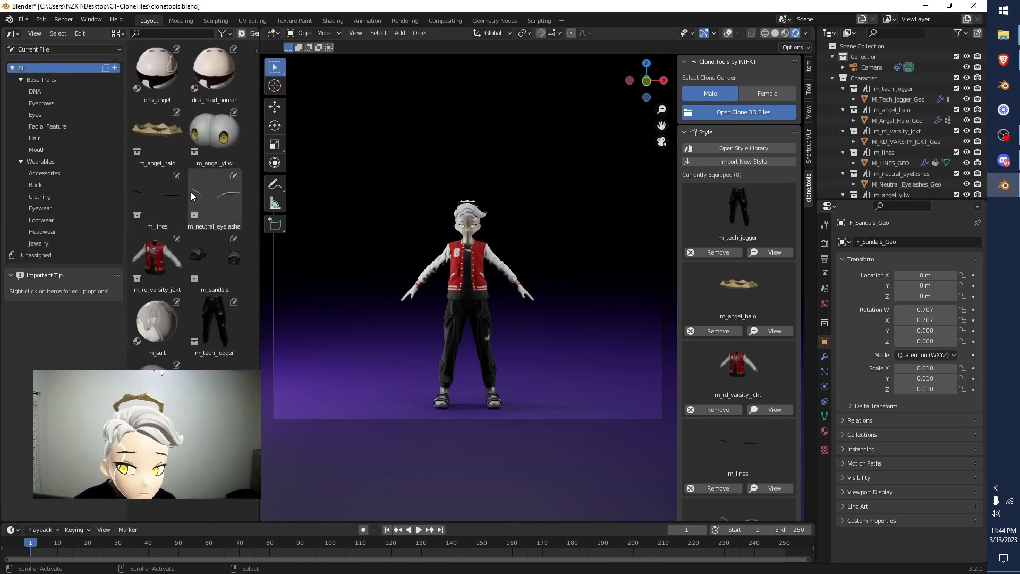
Switch to the clonex_style_library folder in File Explorer, point out the clonex_style_library Blender file, and return to Blender.
mouse_move(998, 24)
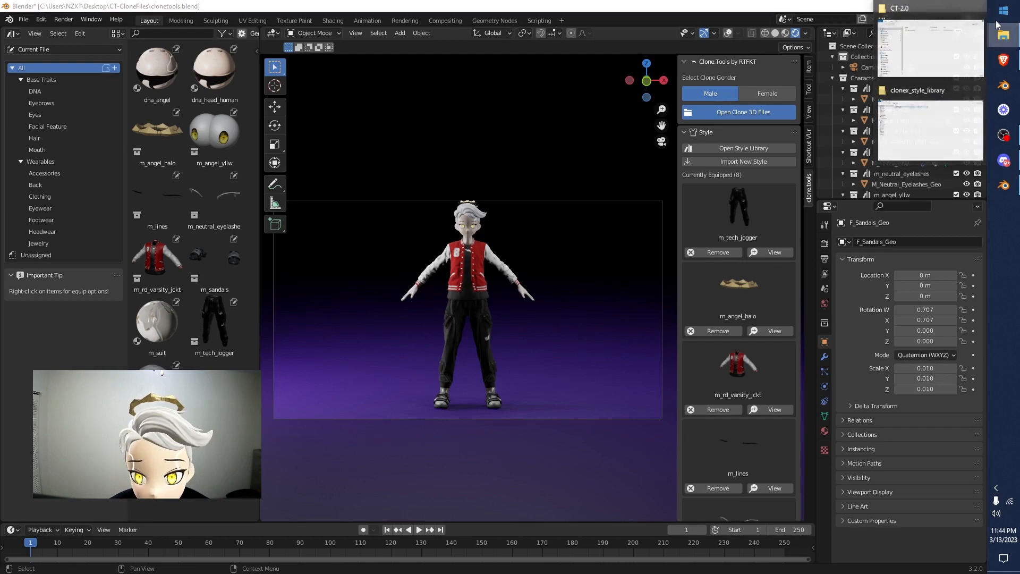
left_click(932, 130)
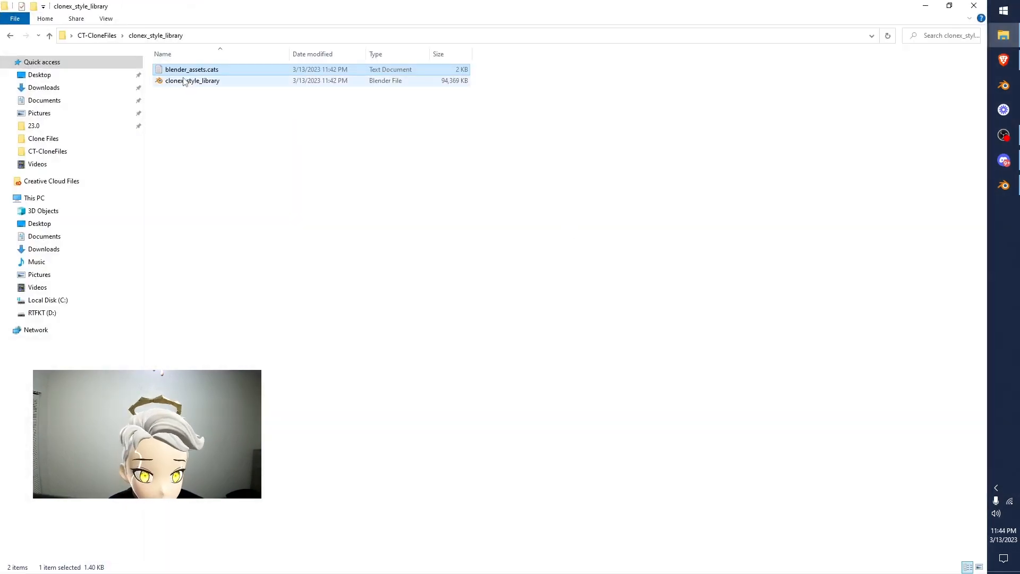
left_click(189, 82)
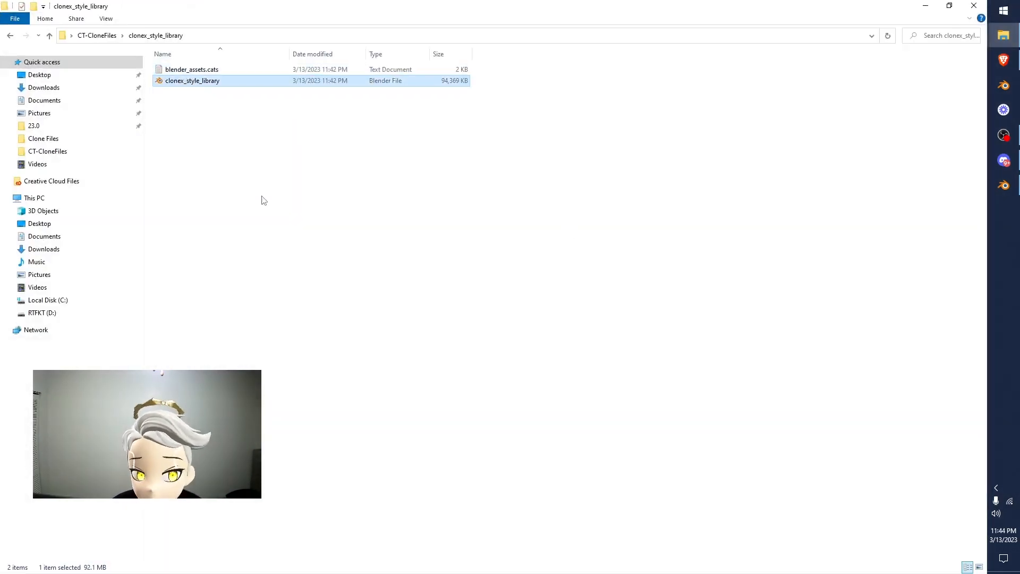
left_click(928, 6)
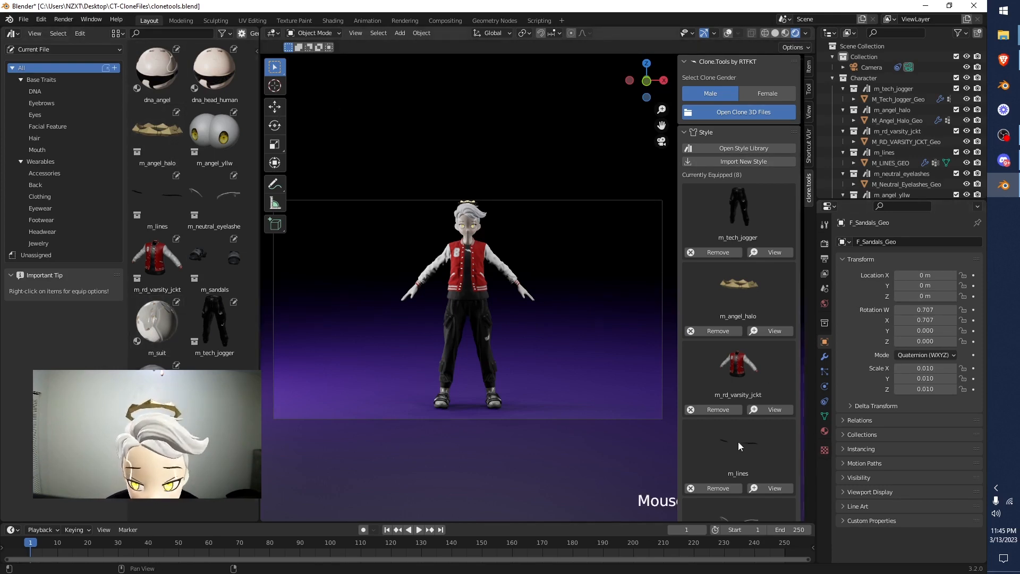
Examine all the currently equipped traits in the Clone Tools Style section, from m_tech_jogger to m_wht_stylish.
scroll(756, 268, "down", 4)
scroll(707, 246, "up", 4)
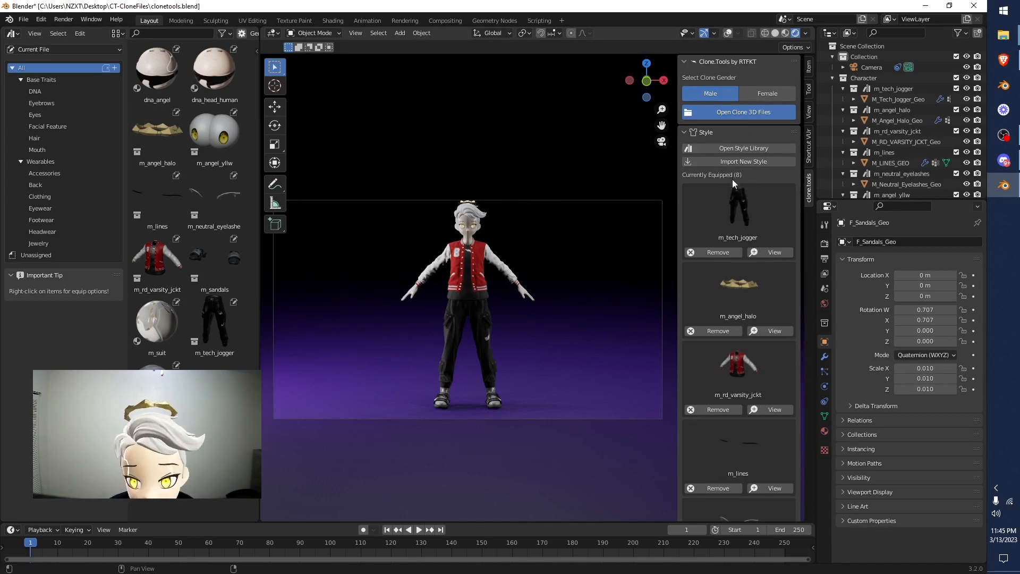
scroll(728, 180, "down", 5)
scroll(739, 160, "up", 5)
scroll(746, 160, "down", 5)
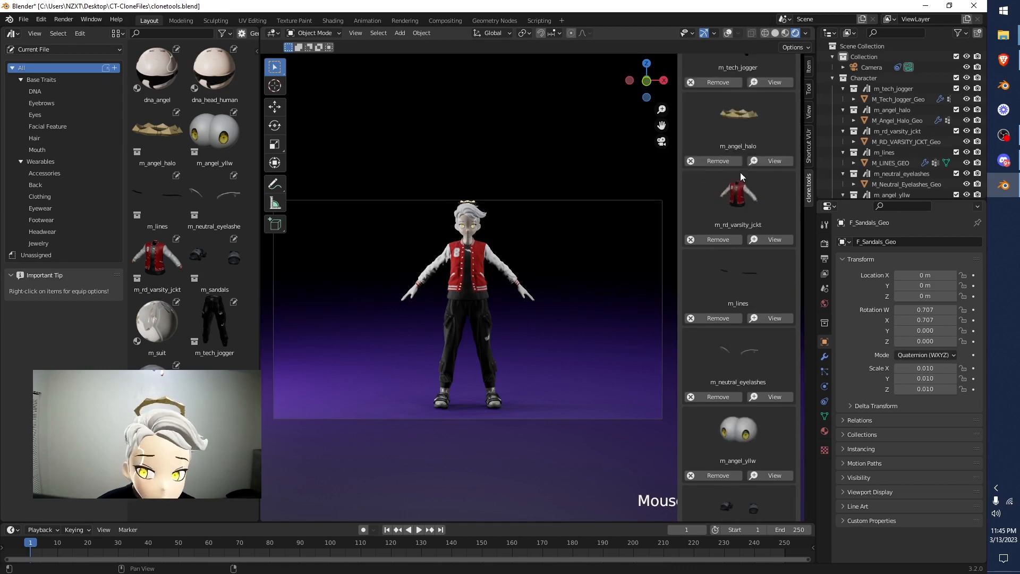
scroll(735, 186, "down", 8)
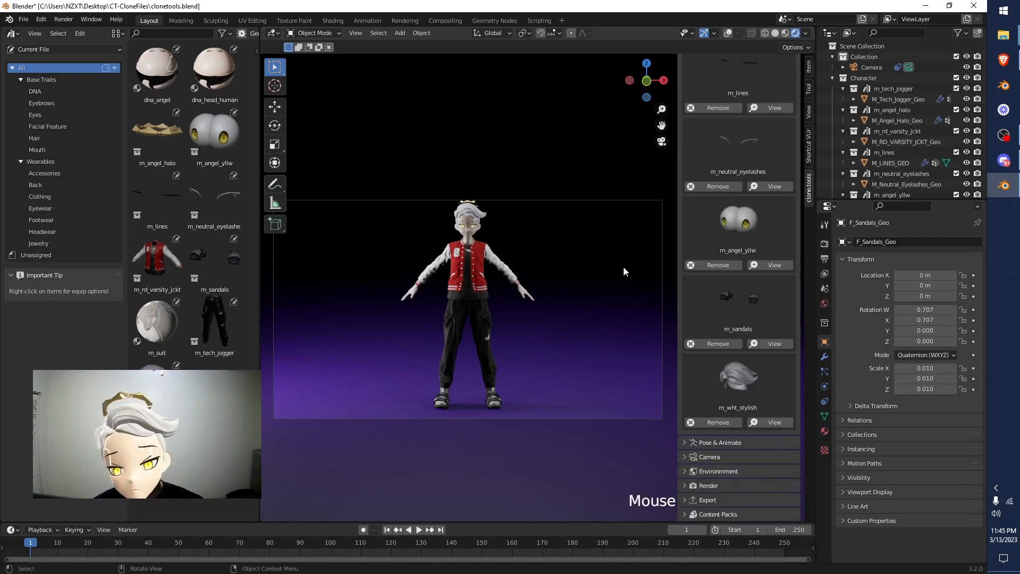
scroll(584, 289, "up", 7)
scroll(761, 255, "up", 8)
scroll(759, 253, "down", 4)
scroll(570, 202, "down", 7)
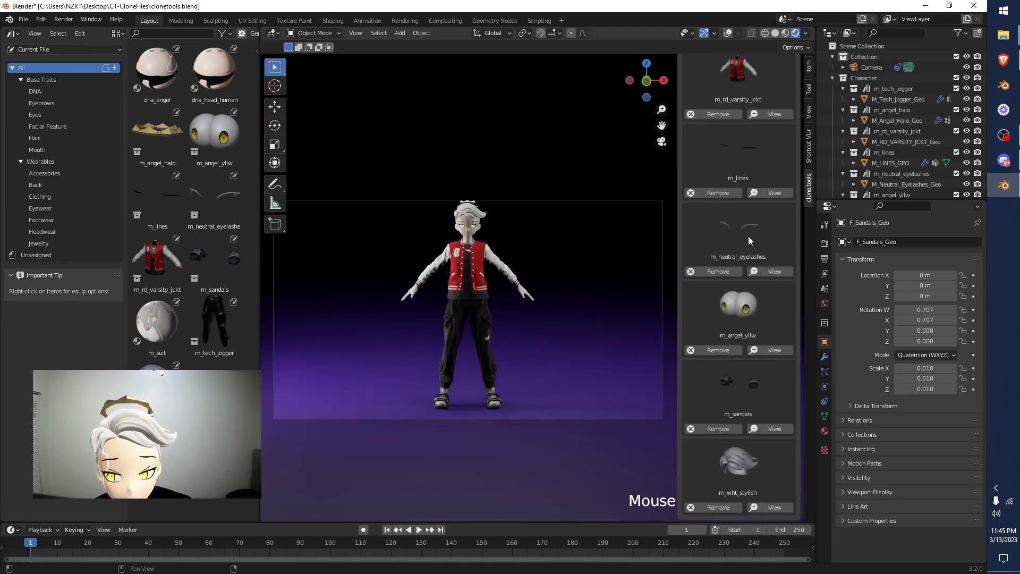
scroll(749, 207, "up", 8)
scroll(765, 223, "down", 10)
scroll(764, 261, "up", 5)
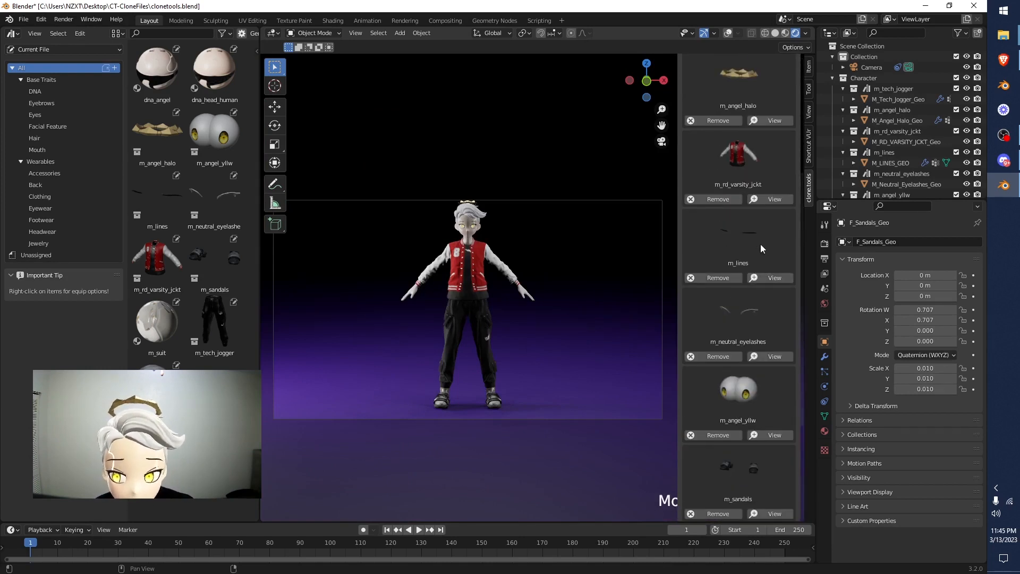
scroll(560, 280, "up", 5)
scroll(780, 387, "down", 7)
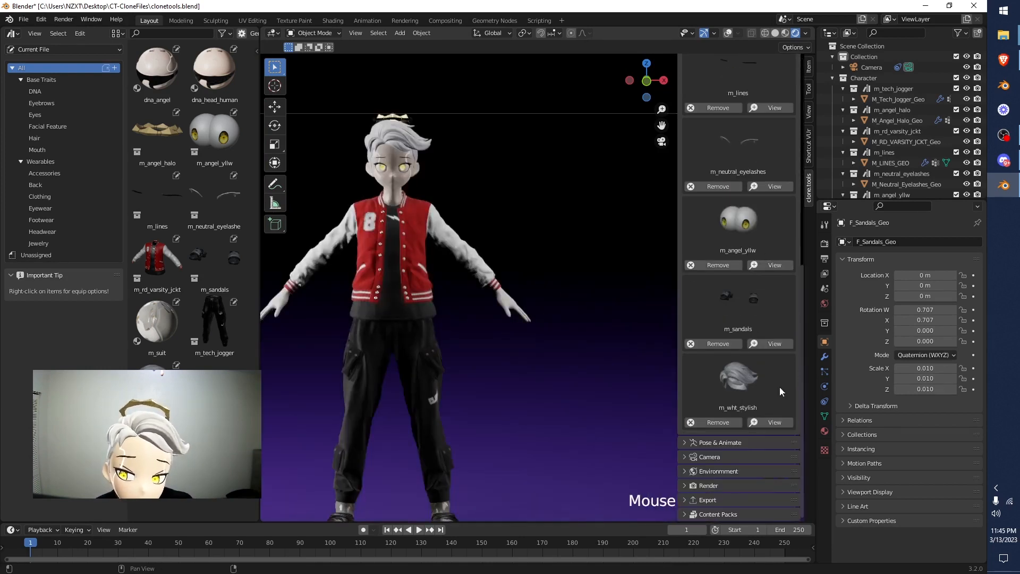
Remove the m_sandals wearable from the character and check the list of equipped items.
left_click(737, 343)
scroll(508, 375, "down", 5)
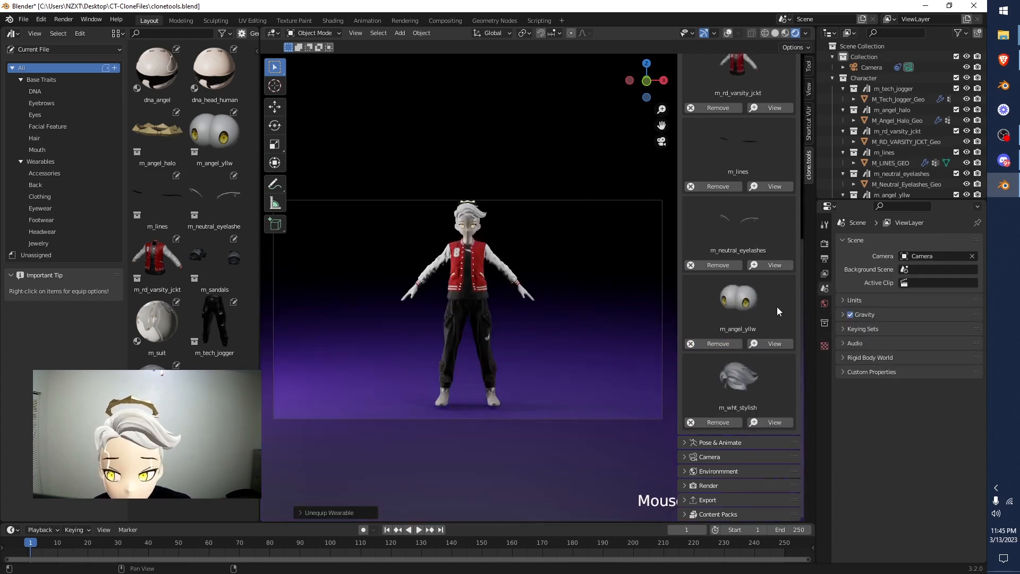
scroll(774, 305, "up", 12)
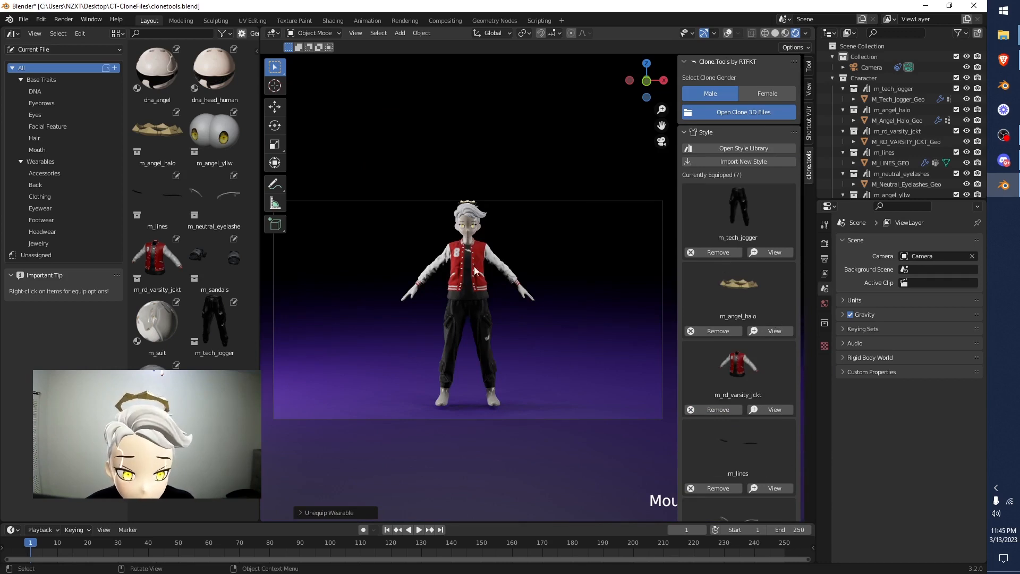
Equip m_sandals on the character again from the style library and check the list of equipped items.
right_click(219, 257)
left_click(219, 257)
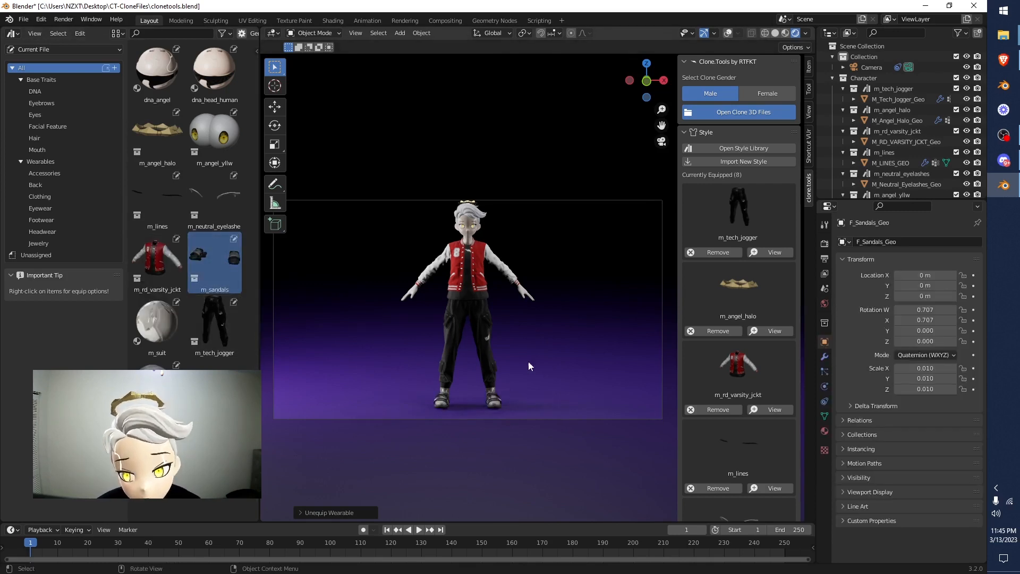
scroll(786, 314, "down", 10)
scroll(796, 360, "up", 2)
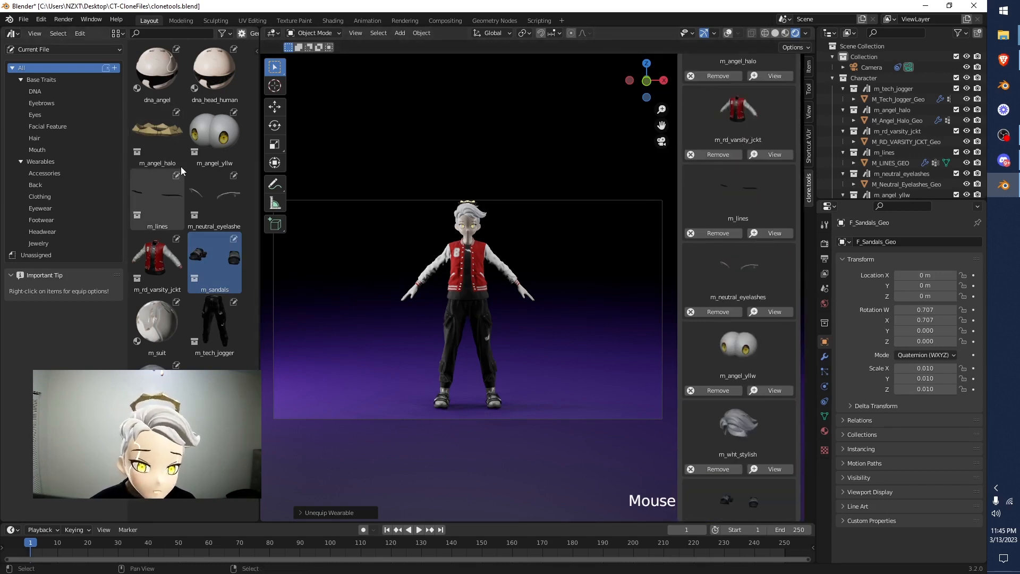
scroll(531, 175, "up", 4)
scroll(809, 163, "up", 4)
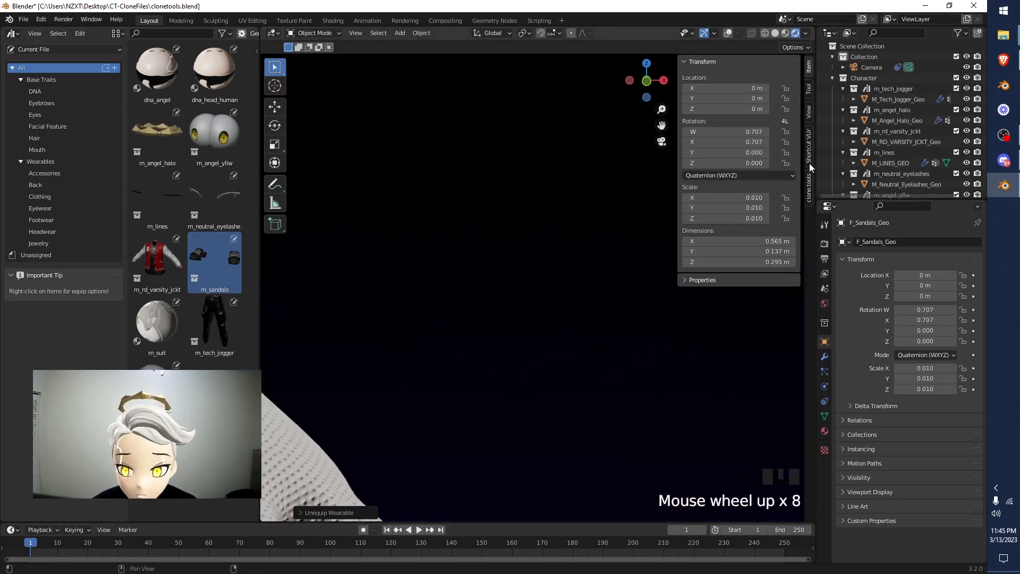
Start a new custom style import in Clone Tools for the male gender with GLB as the import filetype.
scroll(522, 270, "up", 12)
scroll(627, 240, "down", 4)
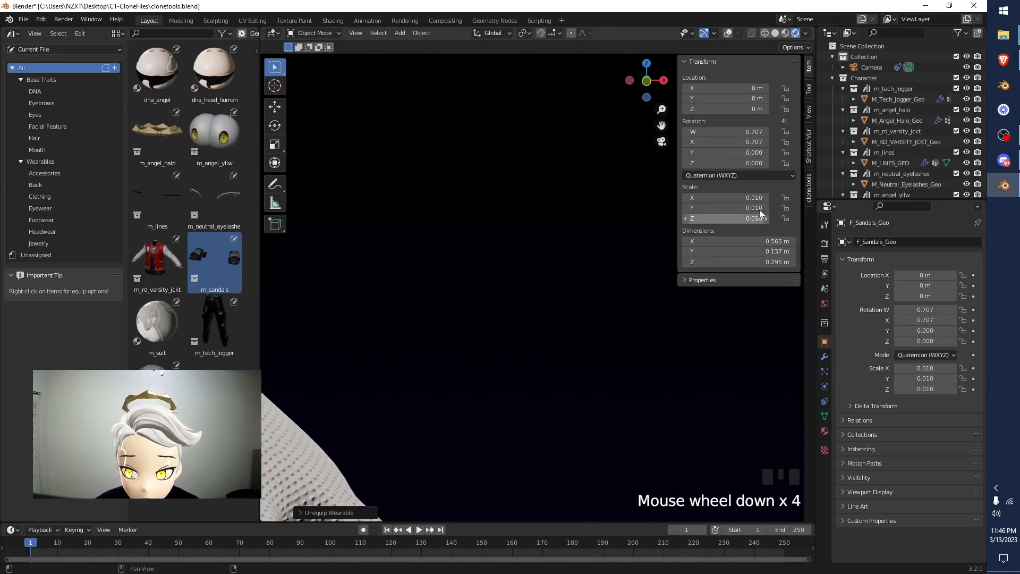
left_click(809, 187)
scroll(513, 192, "down", 10)
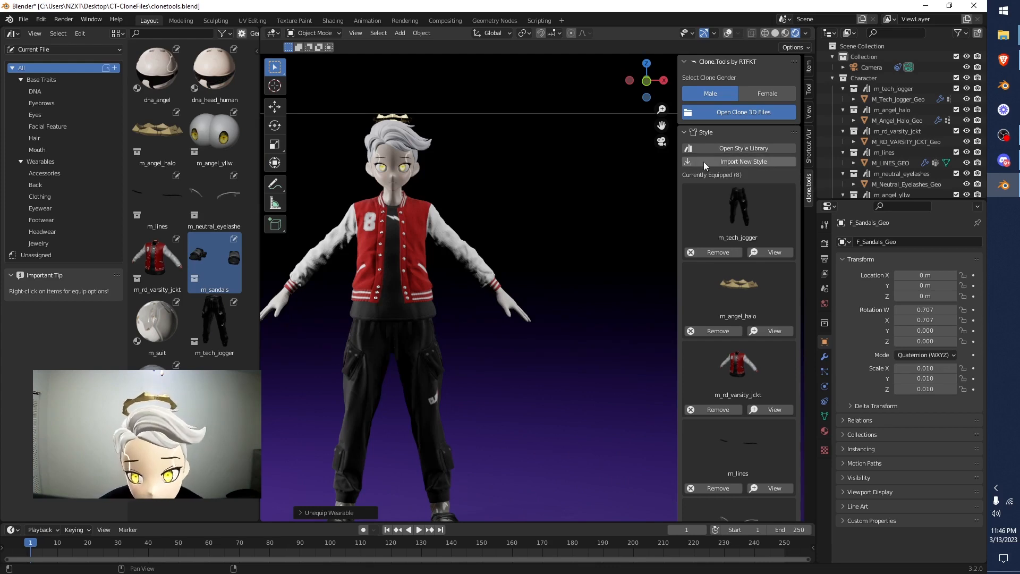
left_click(776, 164)
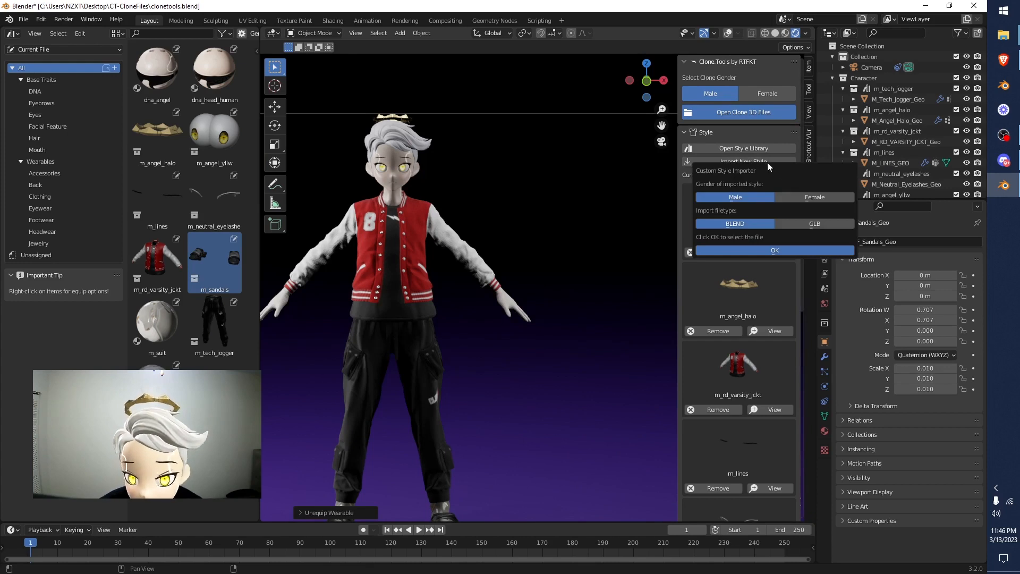
left_click(819, 224)
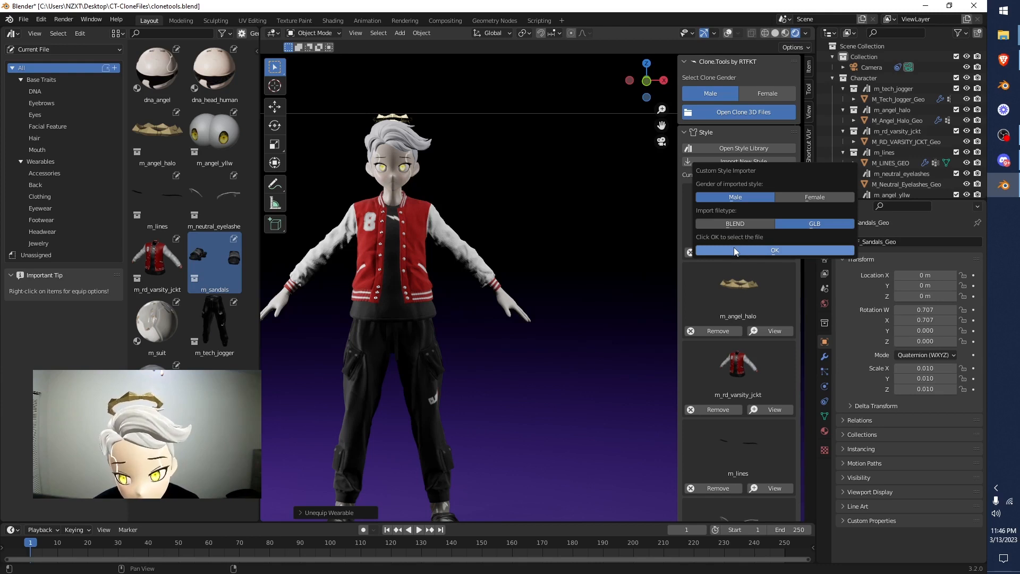
left_click(797, 250)
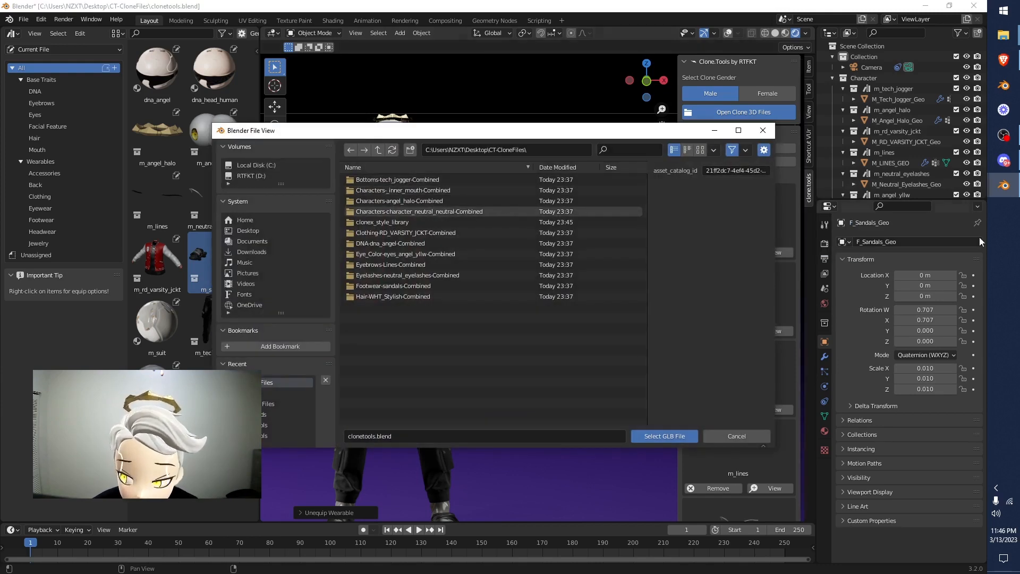
Copy the CT-GLB folder path from File Explorer into Blender's file browser and select m_rigged_deity_arms.glb for import.
left_click(1003, 35)
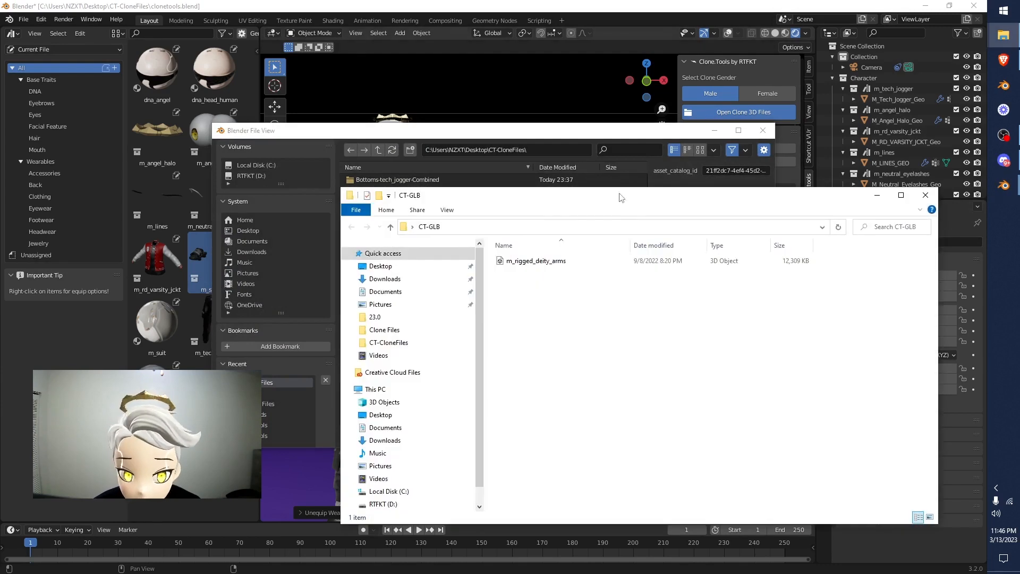
left_click(539, 228)
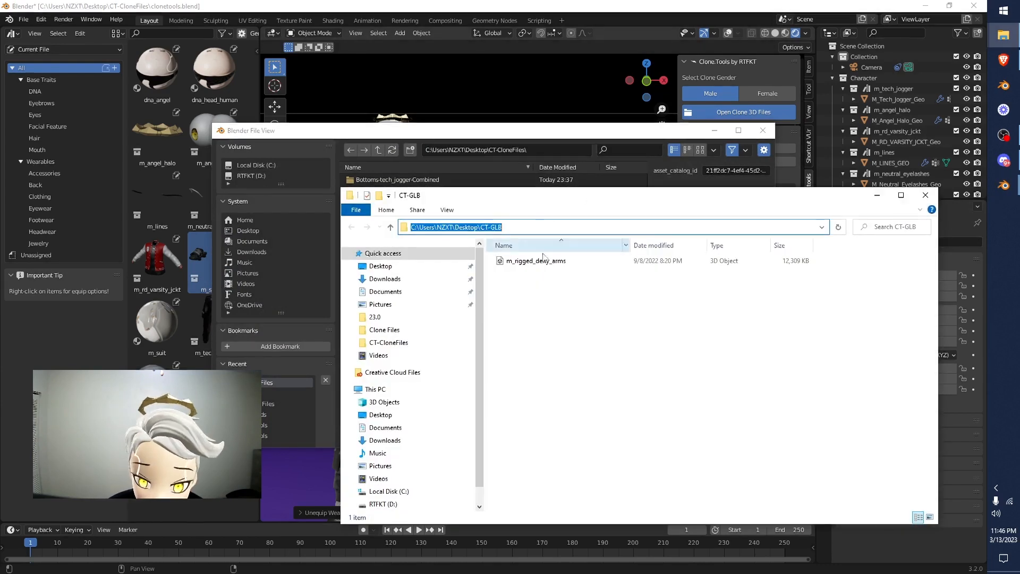
key("ctrl+c")
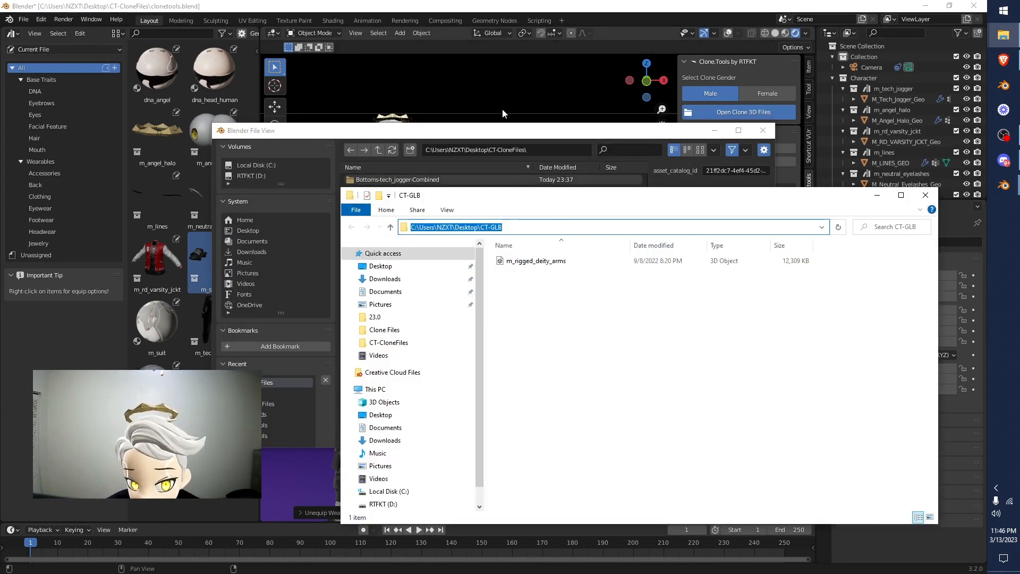
left_click(534, 150)
key("ctrl+v")
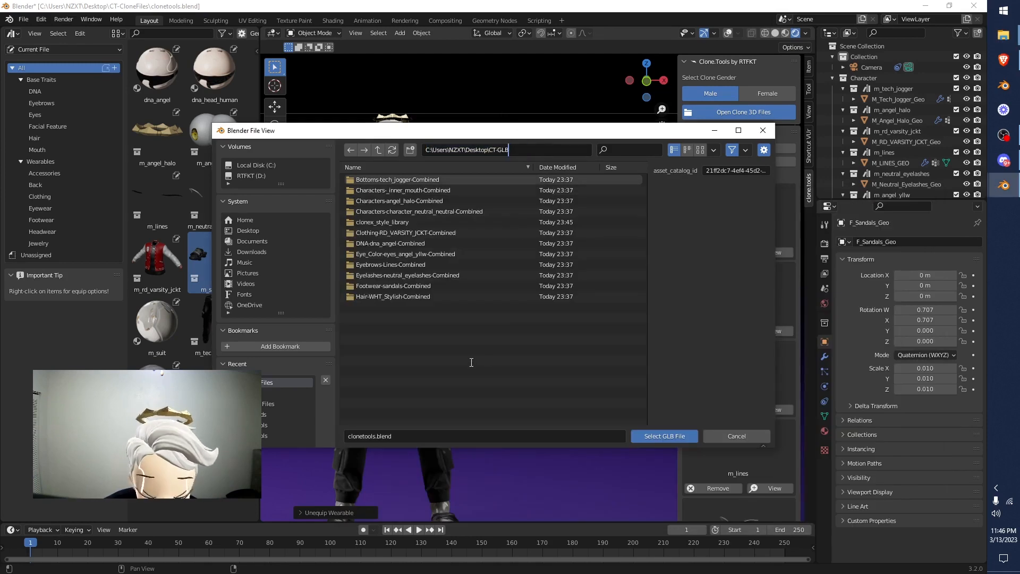
key("Return")
left_click(410, 180)
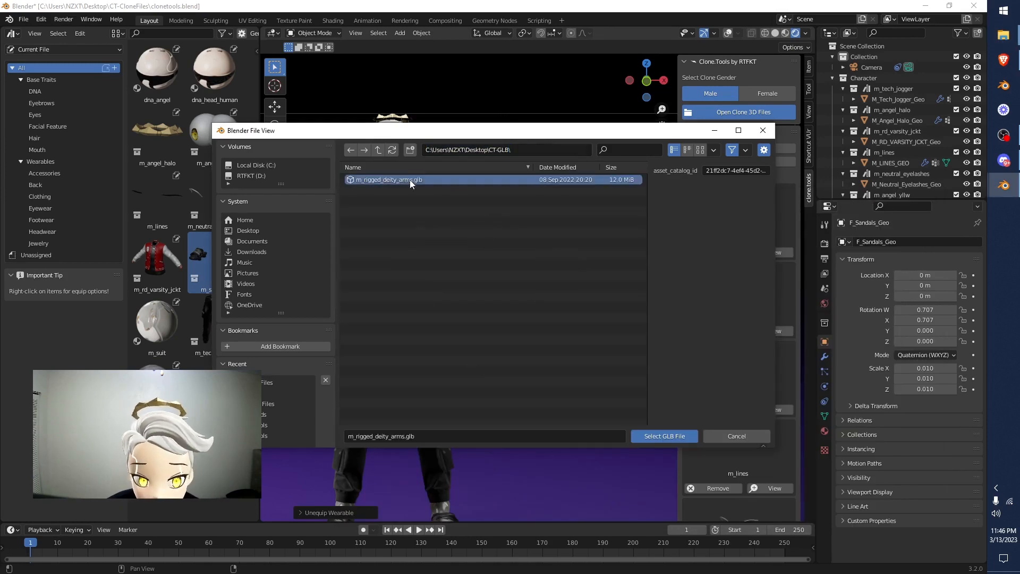
left_click(655, 436)
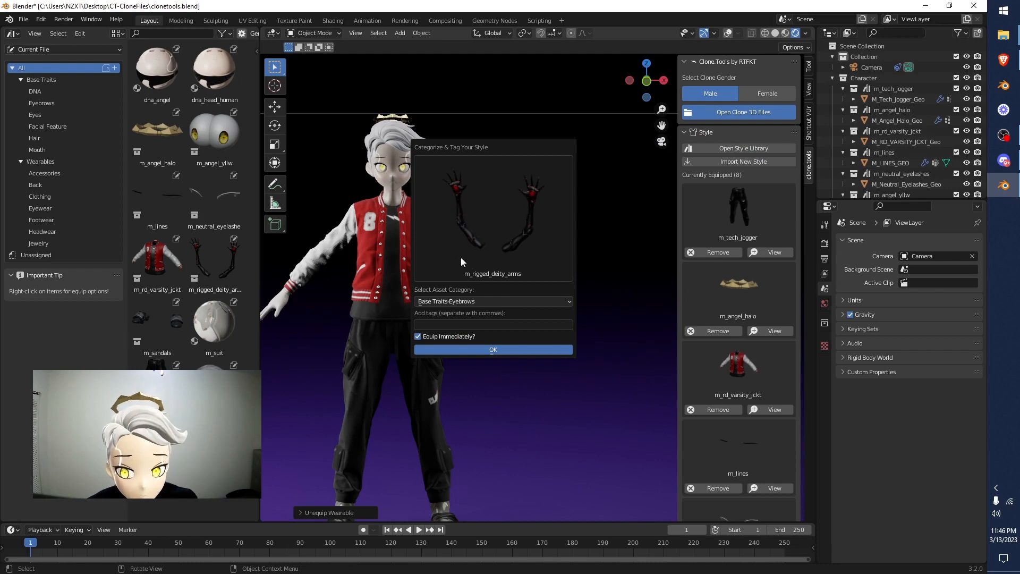
Categorize m_rigged_deity_arms as Wearables-Back and finish the import with immediate equipping enabled.
left_click(478, 301)
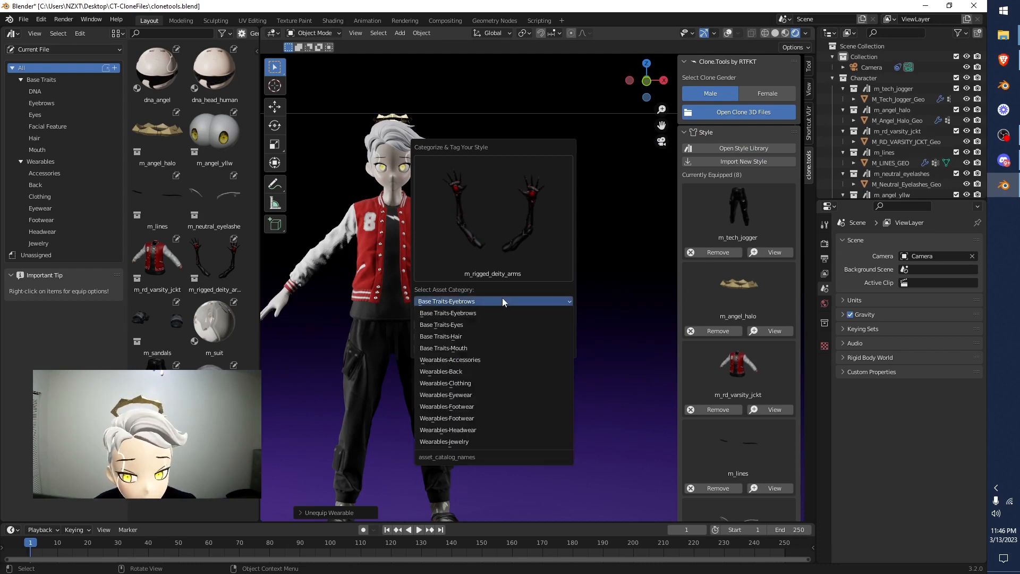
left_click(474, 372)
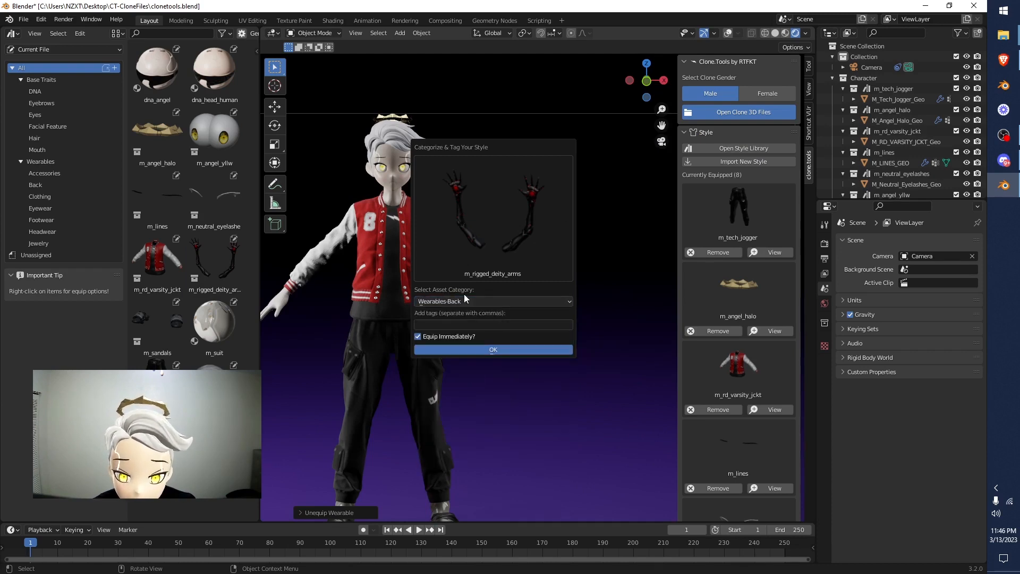
left_click(465, 349)
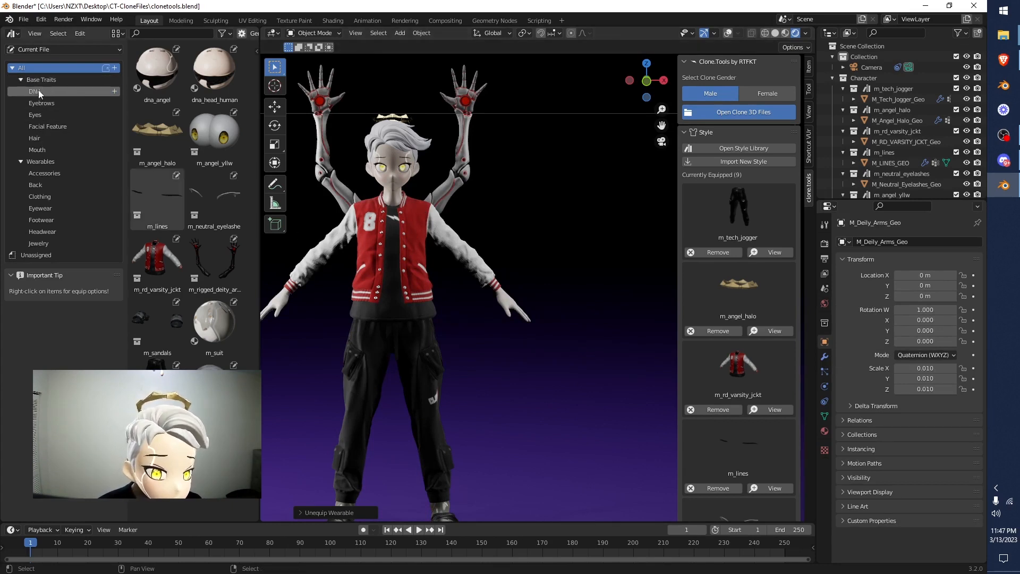
Remove the m_rigged_deity_arms wearable from the character and check the list of equipped items.
key("KP_0")
left_click(215, 265)
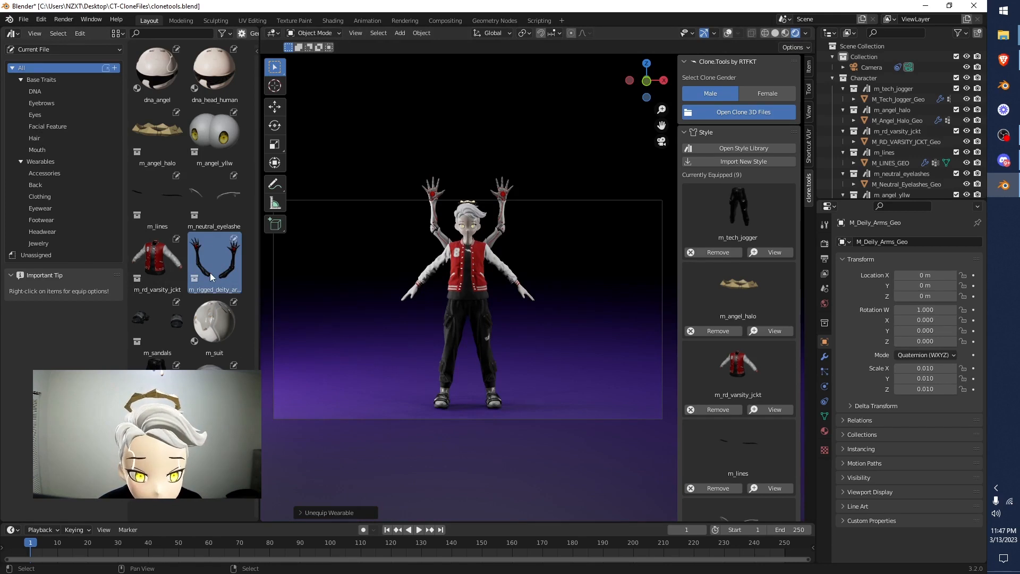
scroll(766, 263, "down", 15)
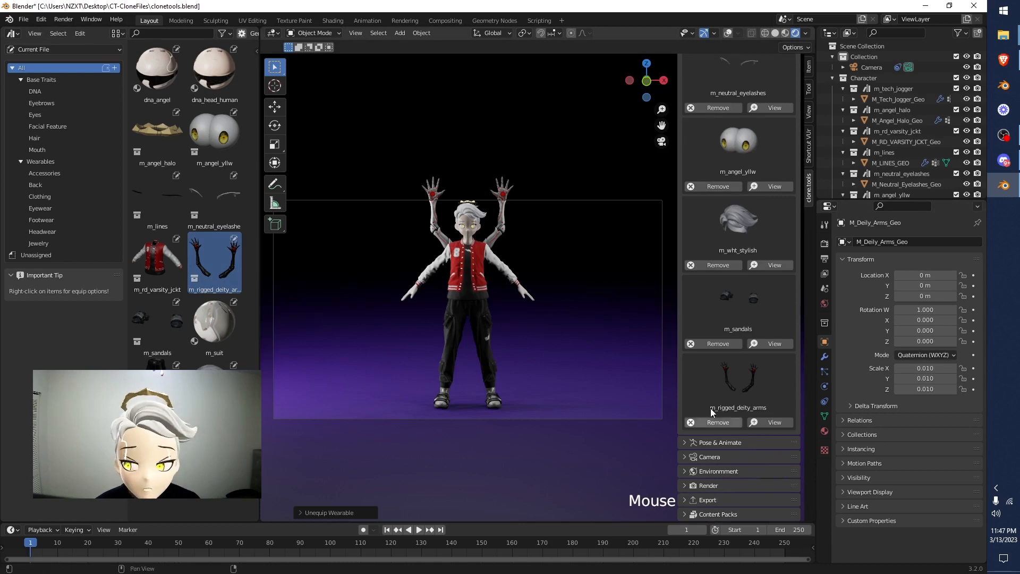
left_click(723, 421)
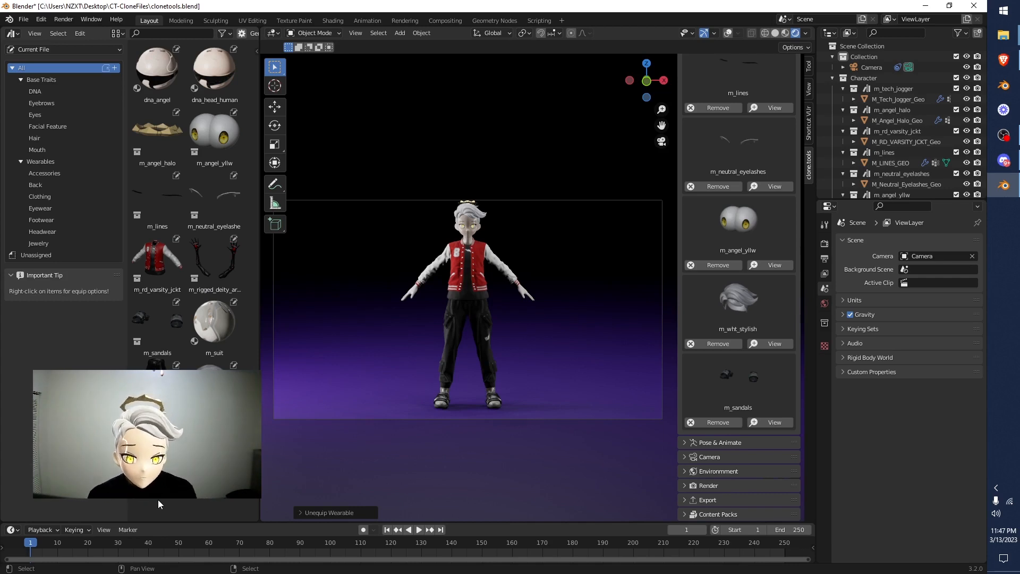
scroll(498, 167, "up", 5)
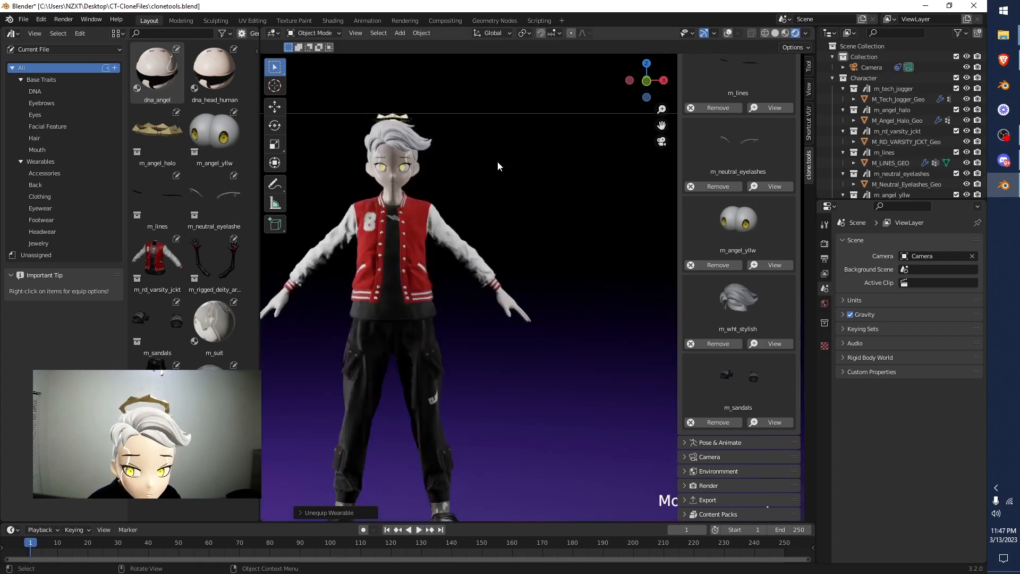
scroll(498, 166, "up", 5)
scroll(774, 207, "up", 15)
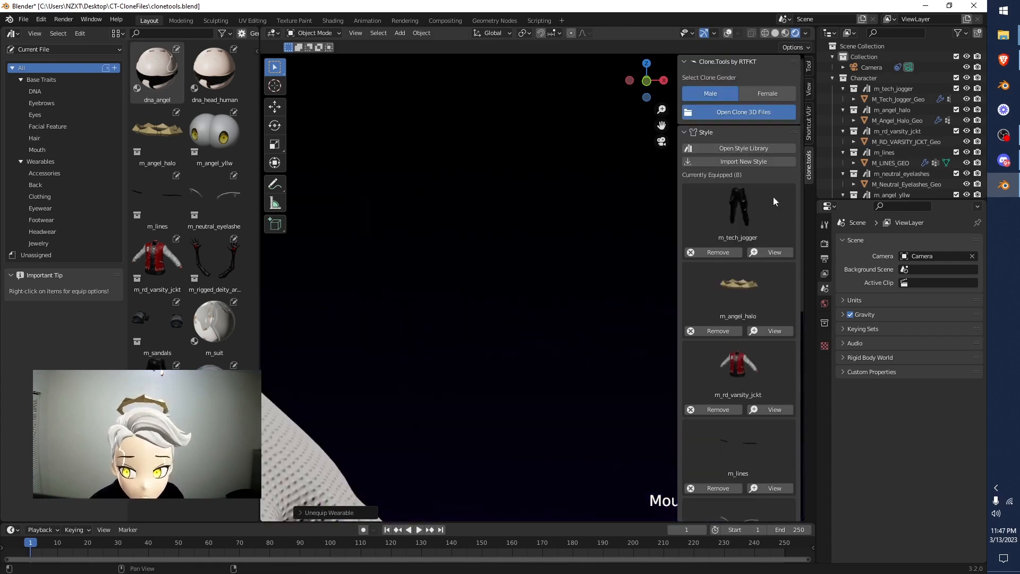
scroll(399, 343, "down", 5)
scroll(407, 341, "down", 5)
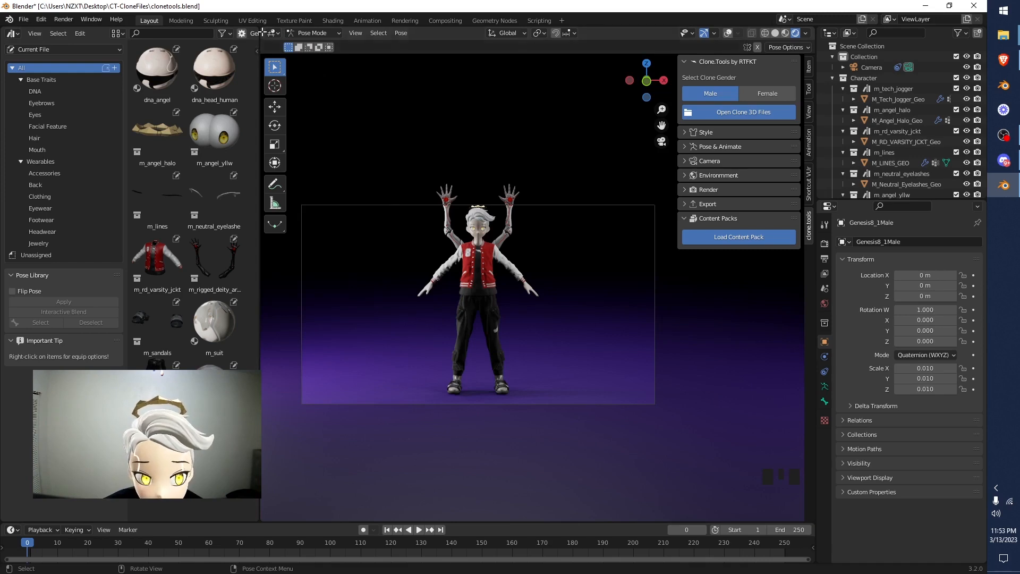
Collapse the style library area beside the viewport and reopen the library from the Clone Tools Style section.
left_click(263, 32)
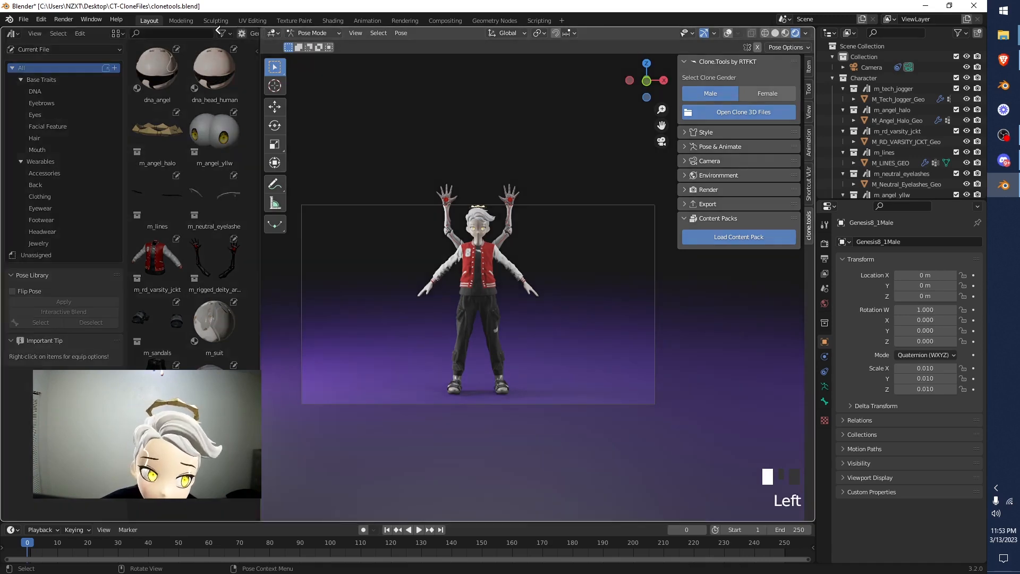
left_click_drag(218, 30, 222, 33)
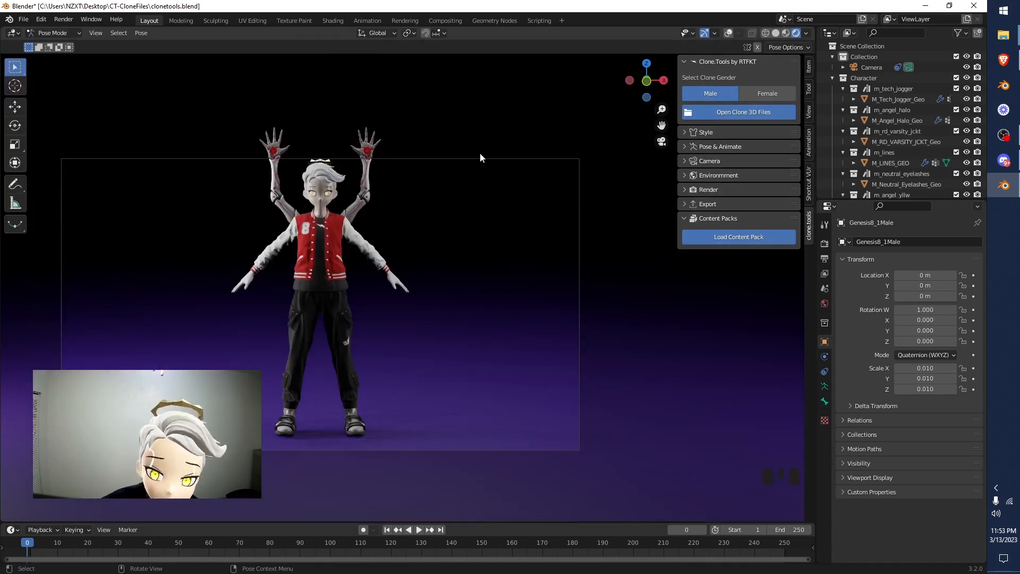
left_click(725, 133)
left_click(761, 149)
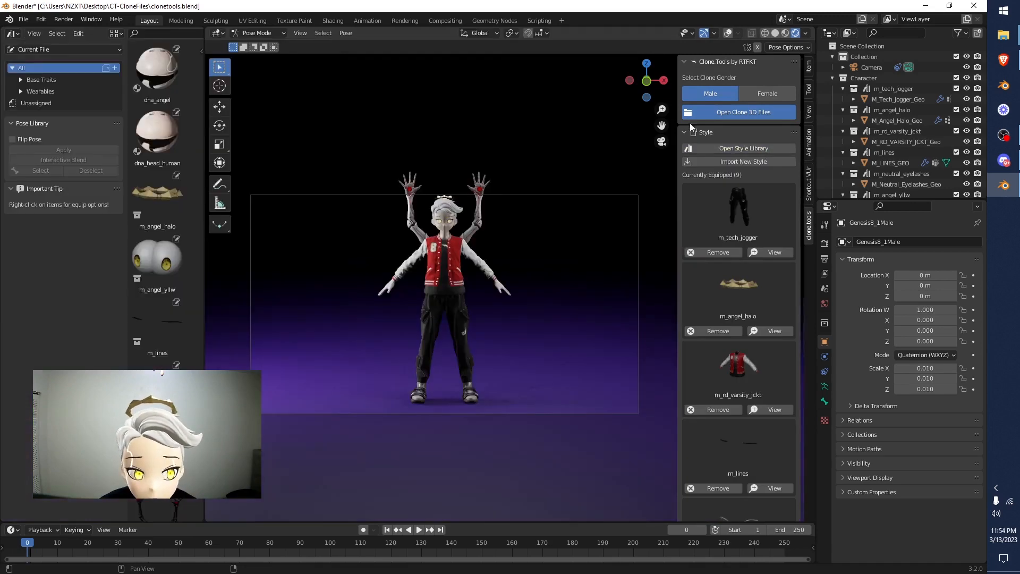
left_click_drag(205, 27, 151, 33)
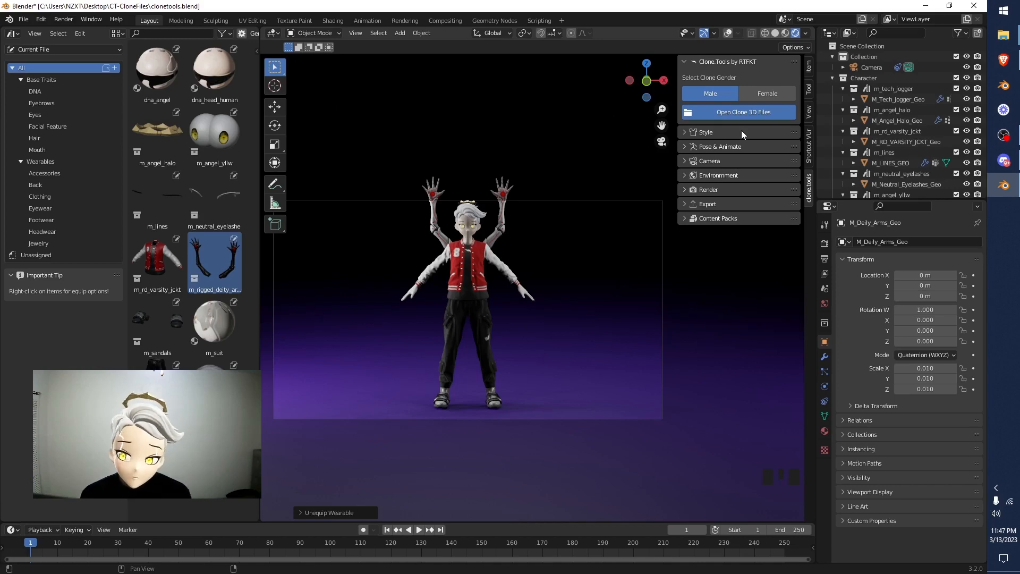
Expand the Pose & Animate section of Clone Tools and switch the character to Pose Mode.
scroll(693, 146, "up", 4)
left_click(693, 146)
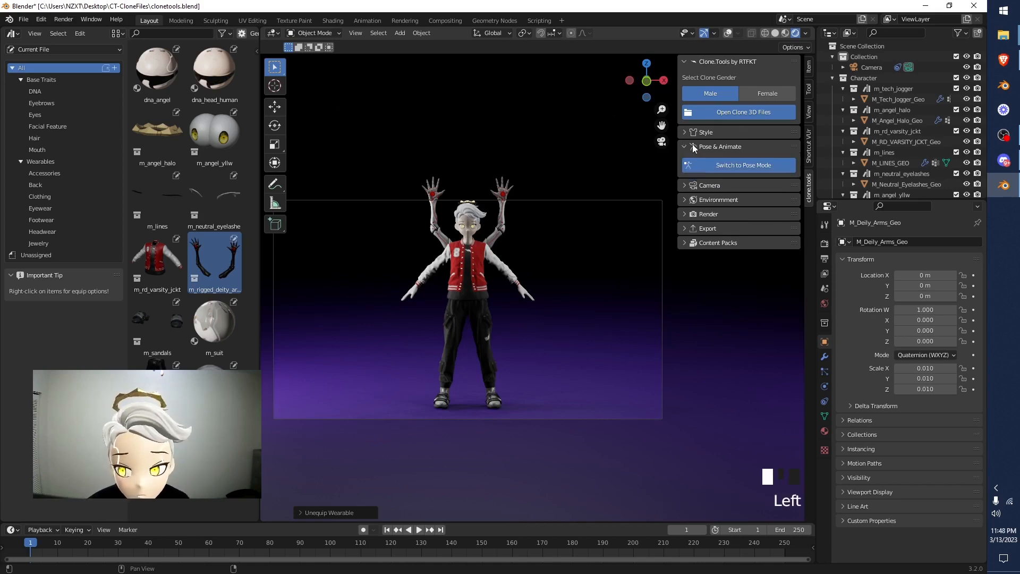
left_click(735, 167)
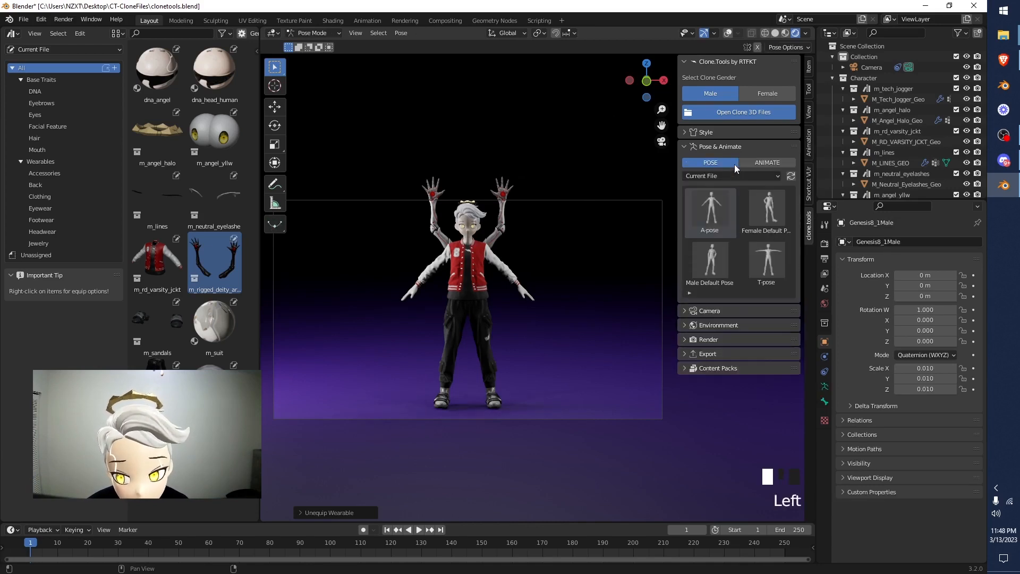
scroll(753, 155, "down", 6)
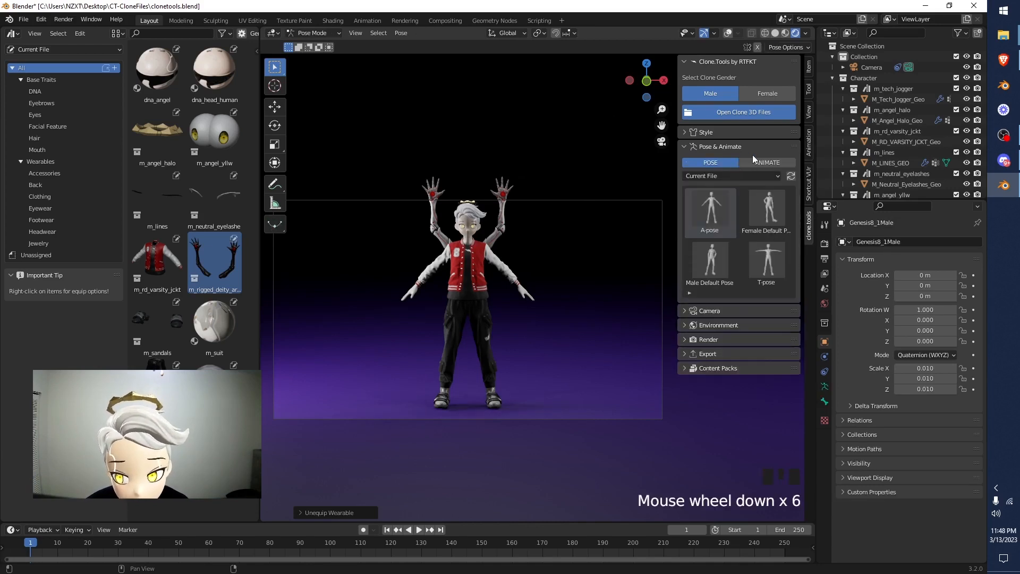
Try the Female Default, Male Default and T-pose presets on the character, ending with the A-pose.
left_click(766, 207)
left_click(726, 253)
left_click(767, 260)
left_click(729, 223)
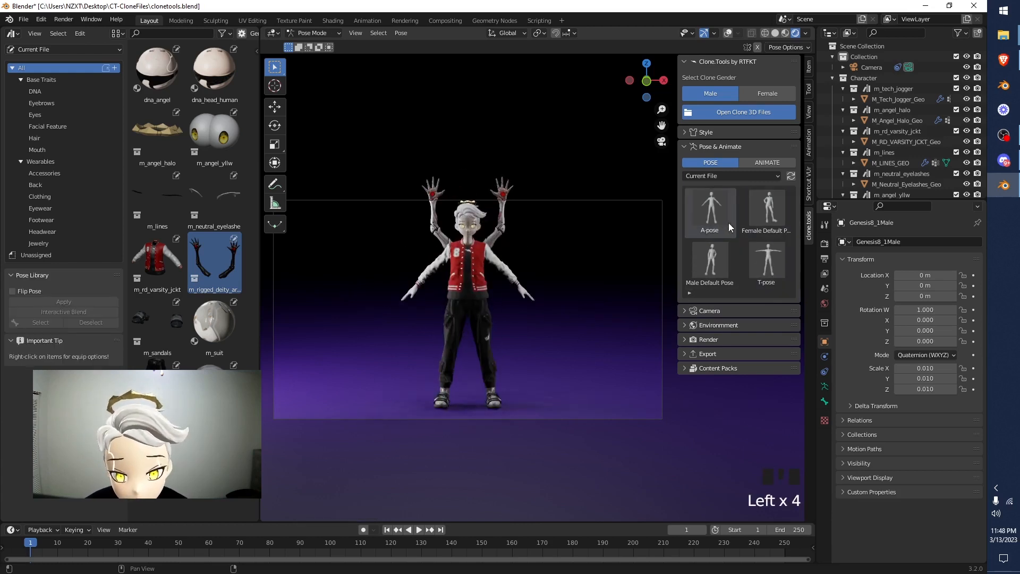
left_click(761, 260)
left_click(725, 210)
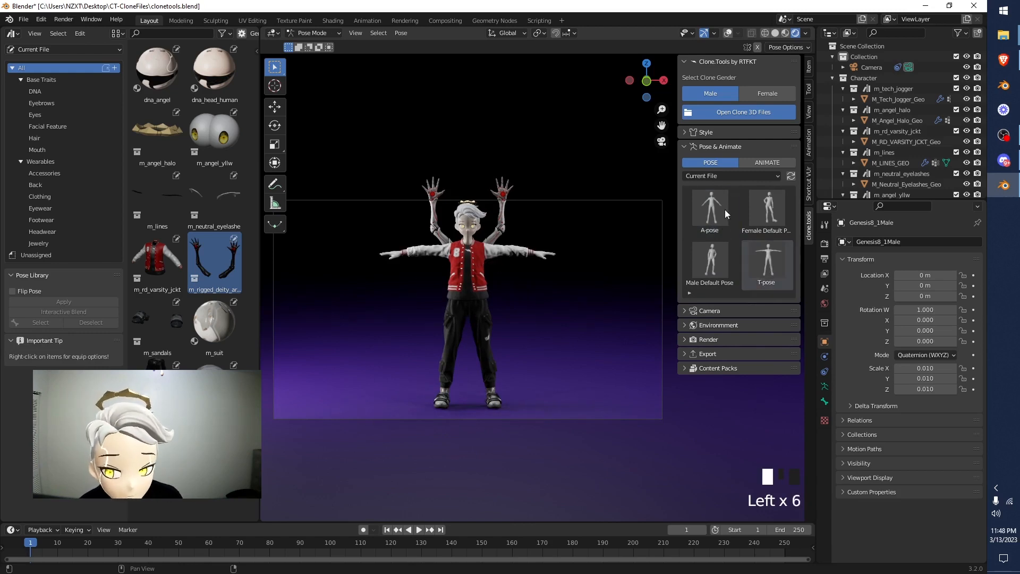
Switch the pose source to the [RTFKT] Male Poses content pack and browse its poses.
left_click(725, 174)
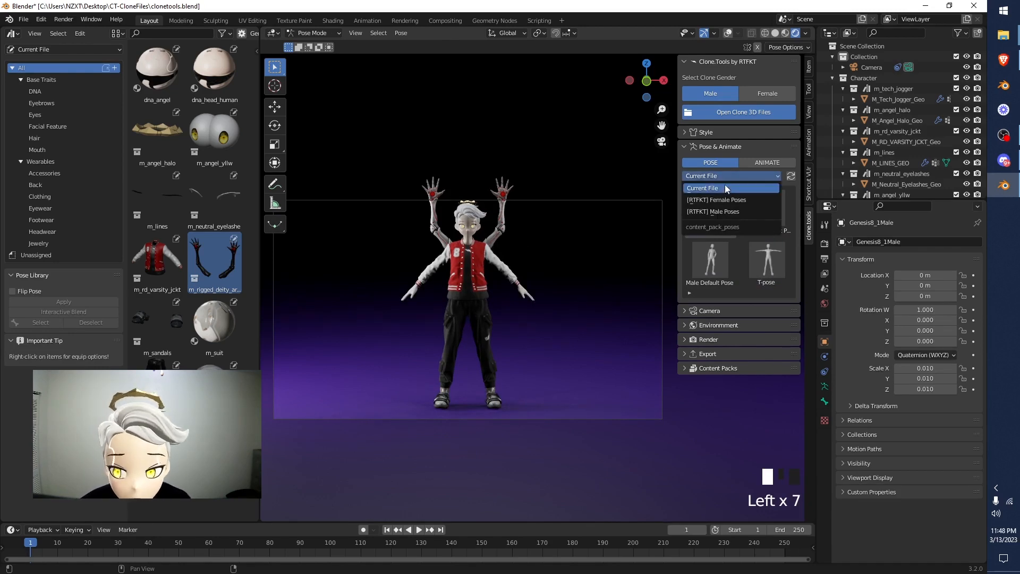
left_click(741, 209)
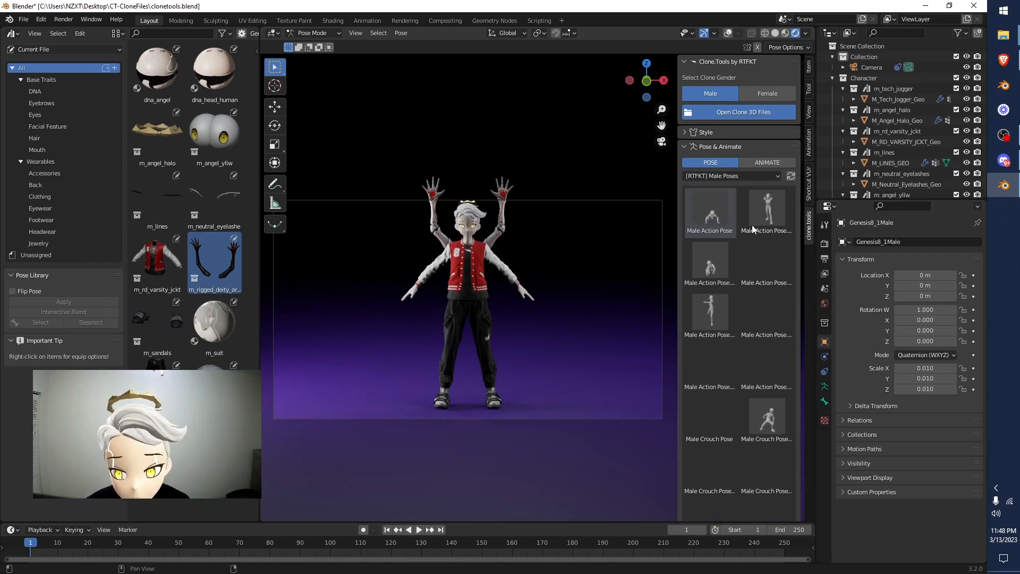
scroll(748, 209, "down", 8)
scroll(747, 207, "down", 10)
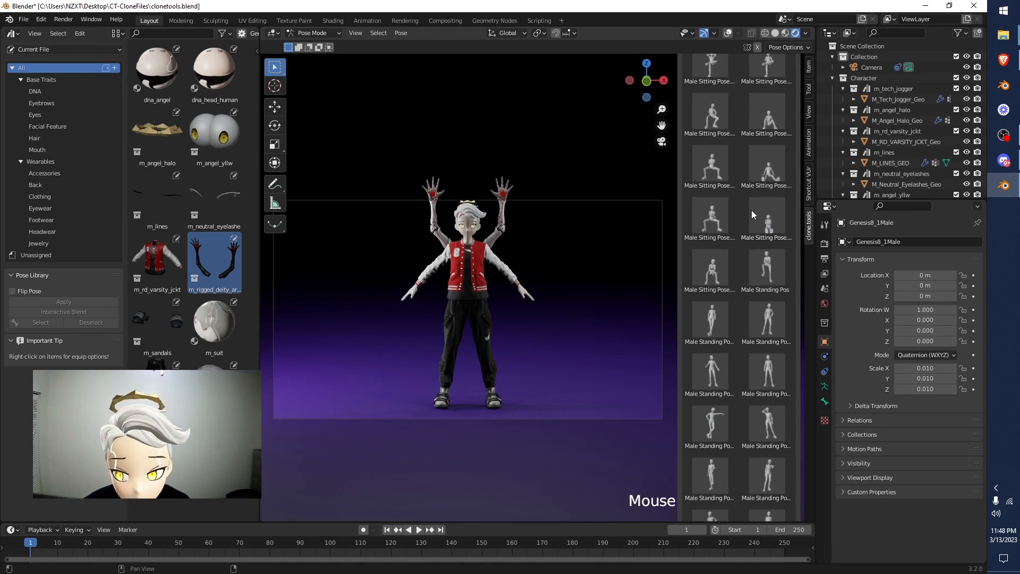
scroll(754, 206, "up", 18)
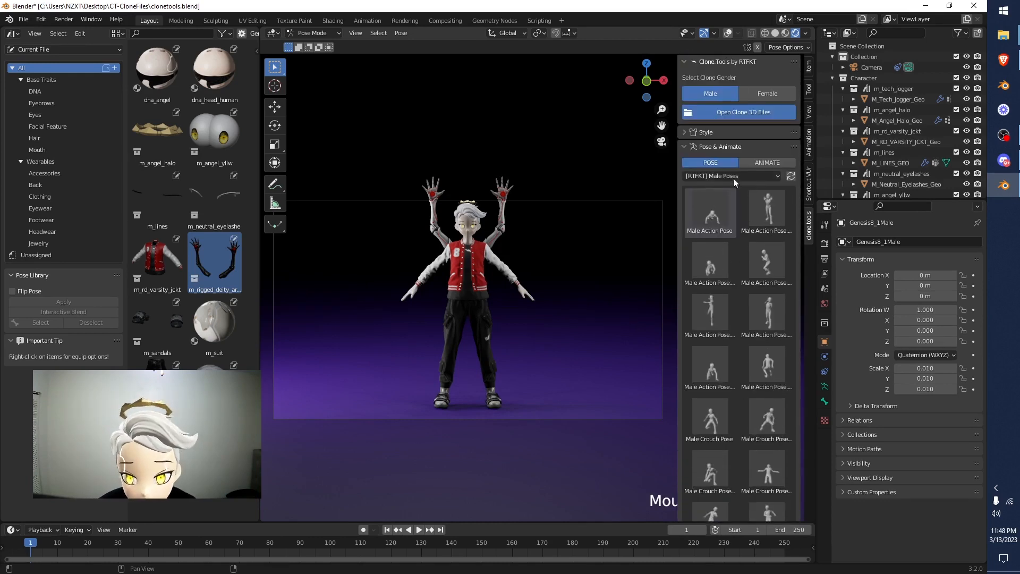
Switch the pose source to the [RTFKT] Female Poses content pack and browse its poses.
left_click(733, 177)
left_click(733, 197)
scroll(742, 208, "down", 10)
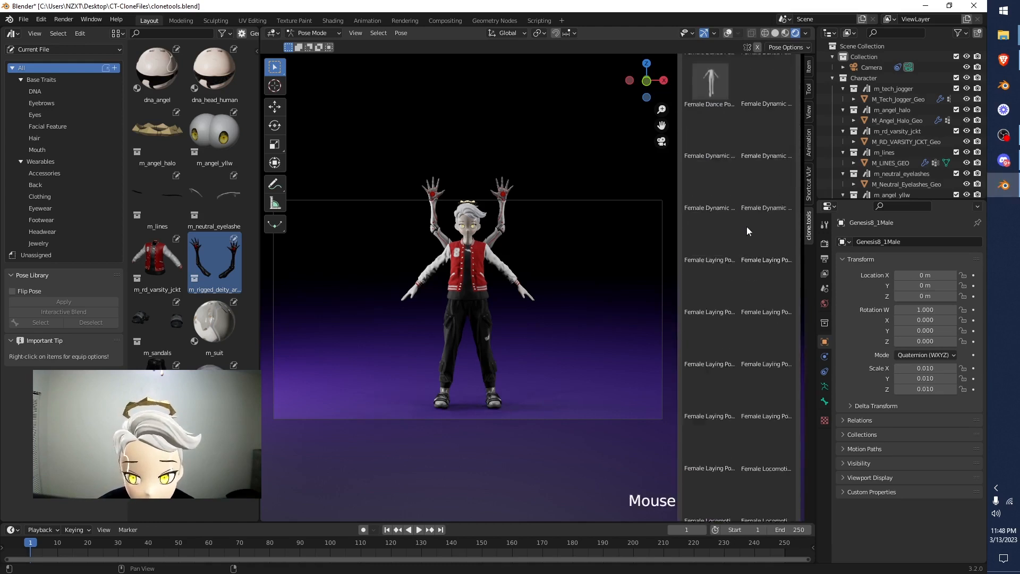
scroll(750, 193, "up", 8)
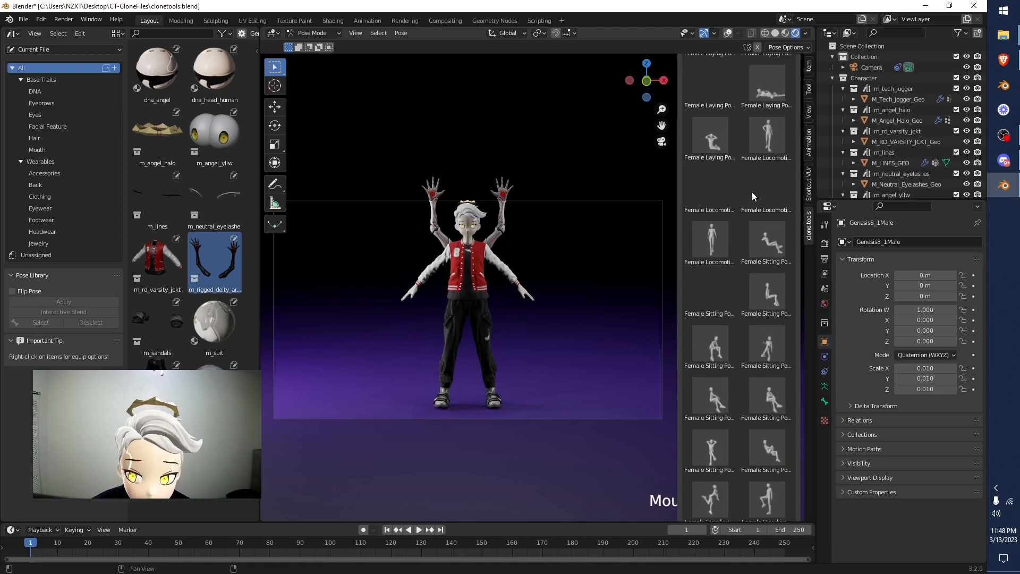
Browse the female poses once more, switch the pose source to [RTFKT] Male Poses and look through that pack.
scroll(759, 175, "up", 4)
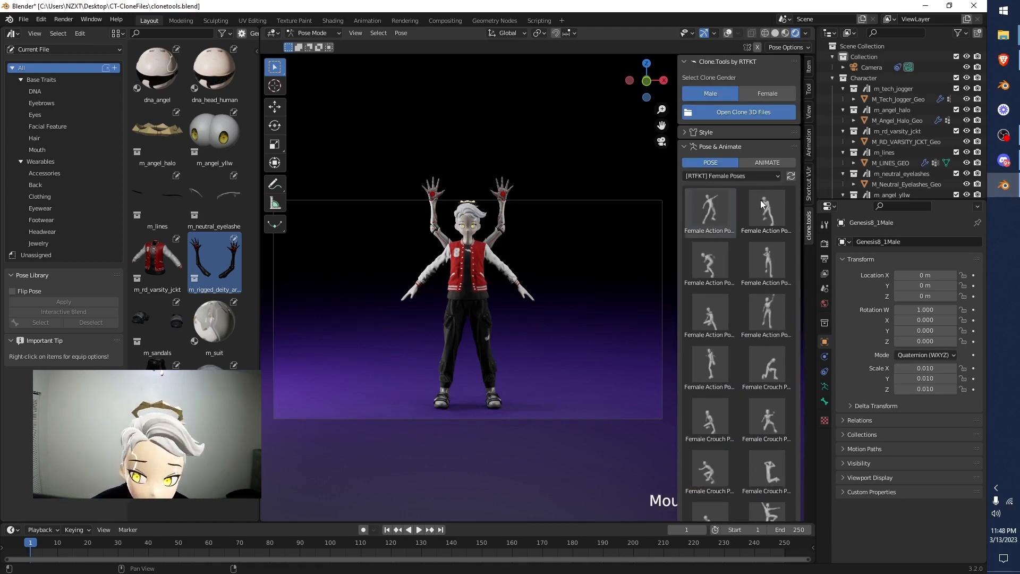
scroll(729, 177, "down", 10)
scroll(728, 278, "up", 10)
left_click(738, 176)
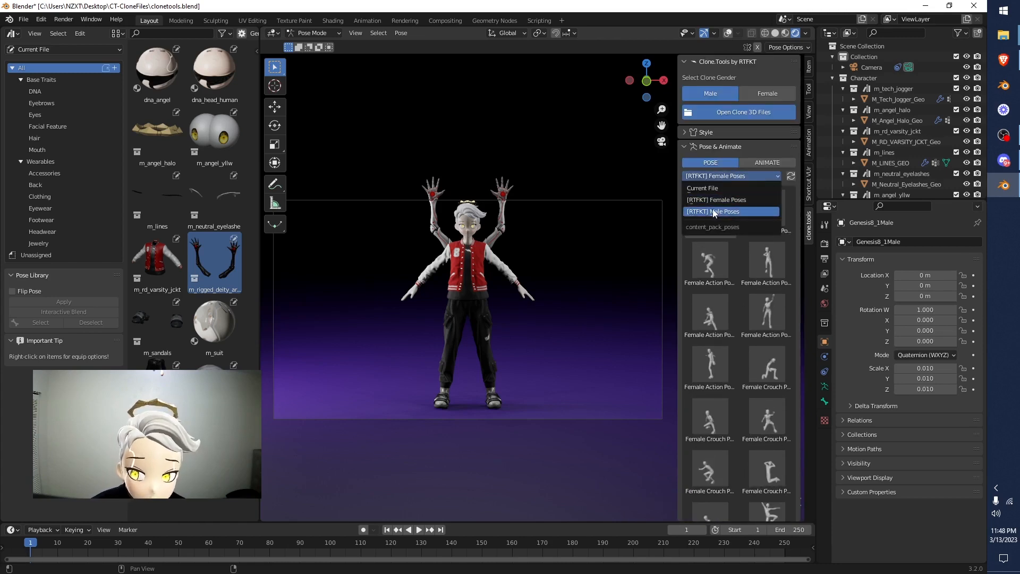
left_click(712, 209)
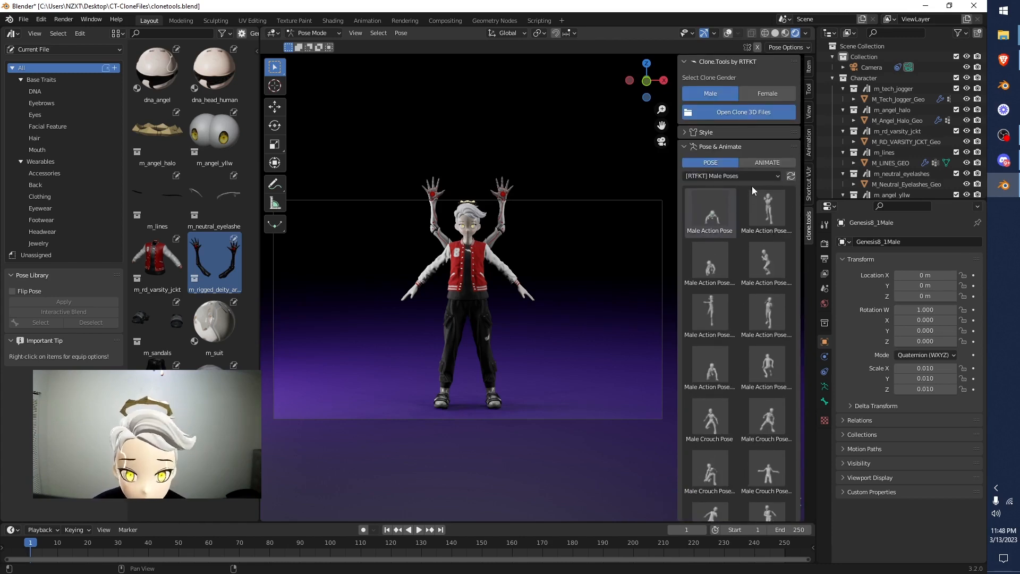
scroll(748, 186, "down", 8)
scroll(747, 188, "down", 10)
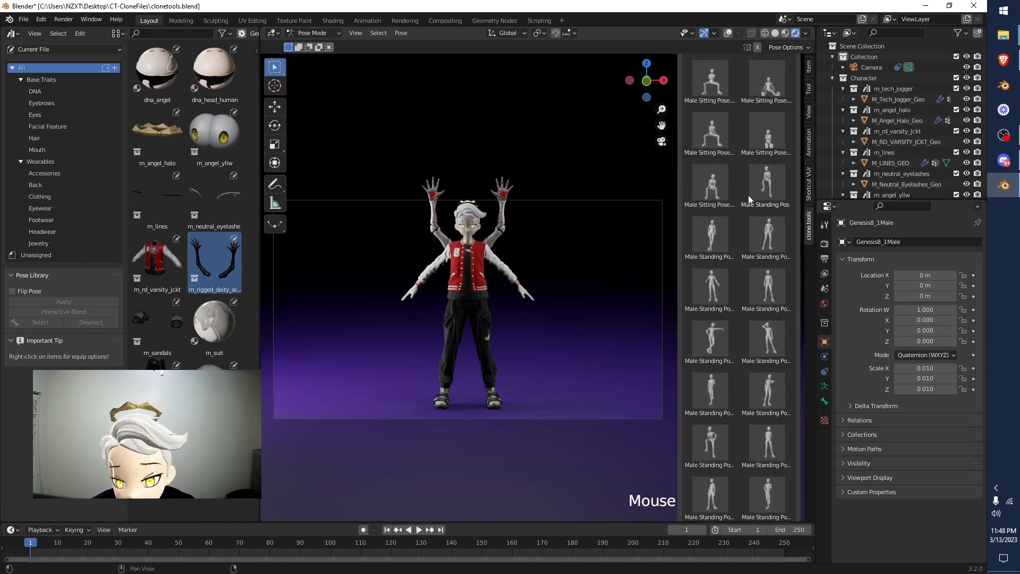
scroll(748, 202, "up", 18)
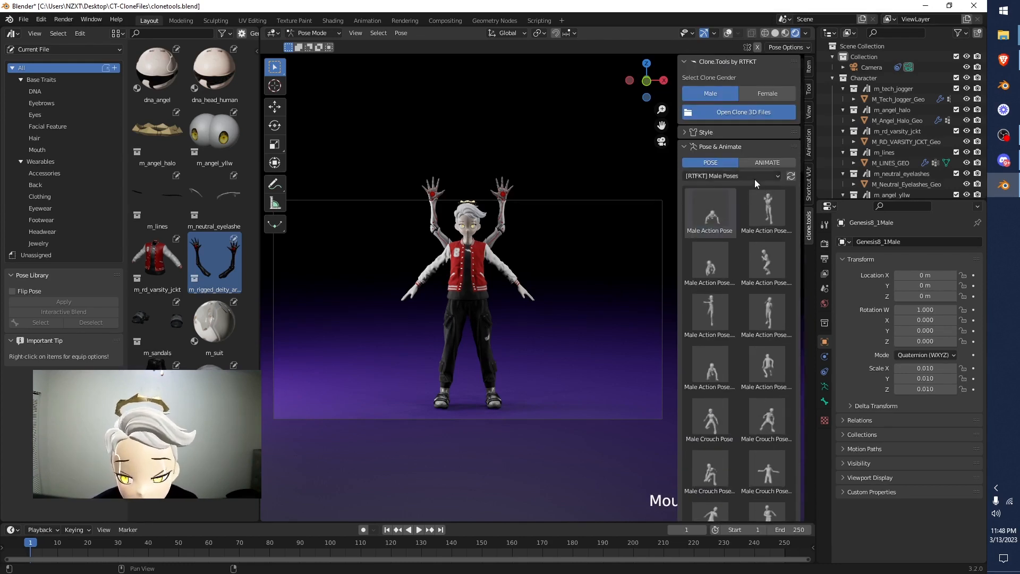
Set the pose source back to Current File and expand the Content Packs section of Clone Tools.
left_click(748, 179)
left_click(737, 179)
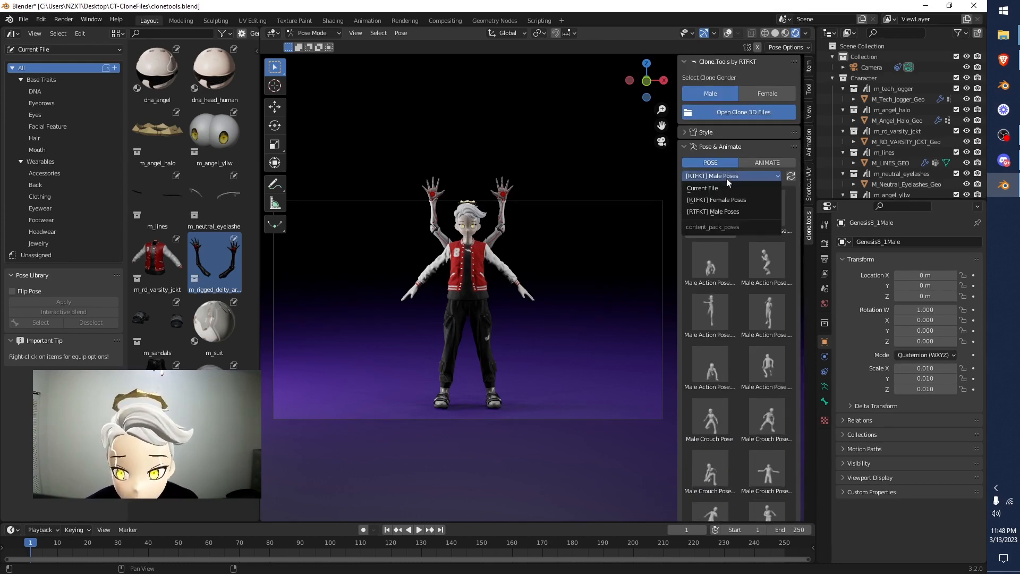
left_click(722, 184)
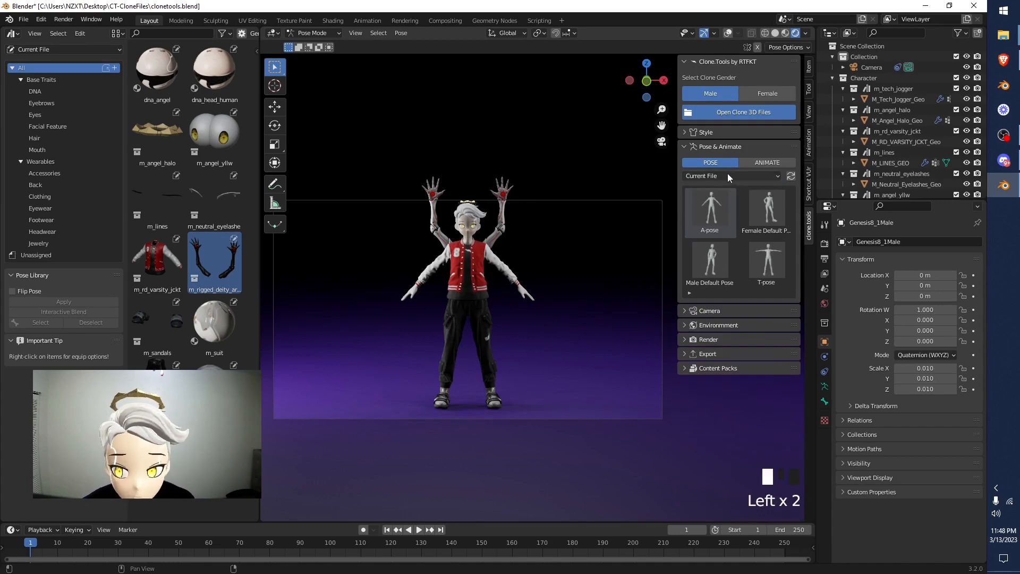
left_click(728, 174)
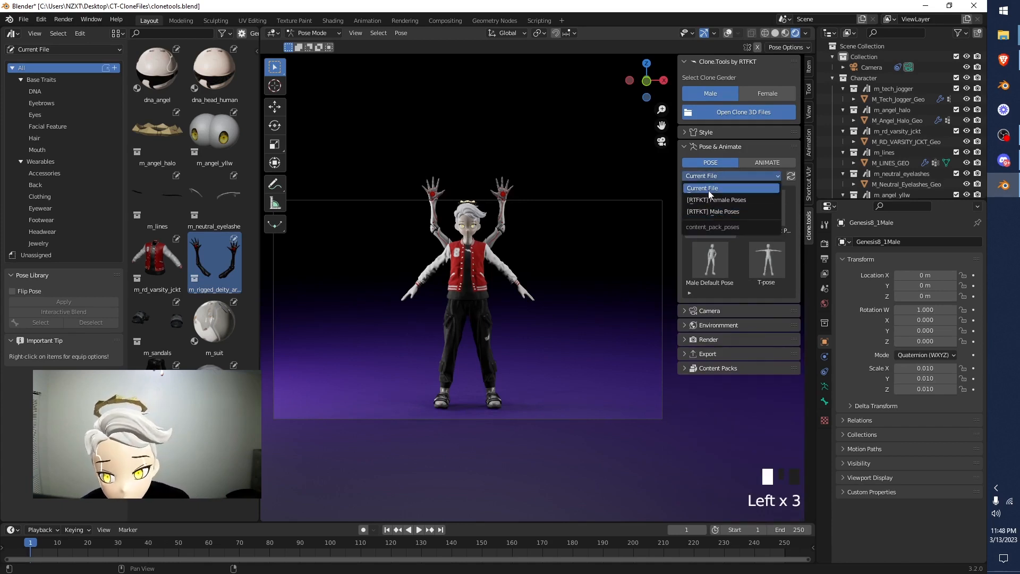
left_click(703, 187)
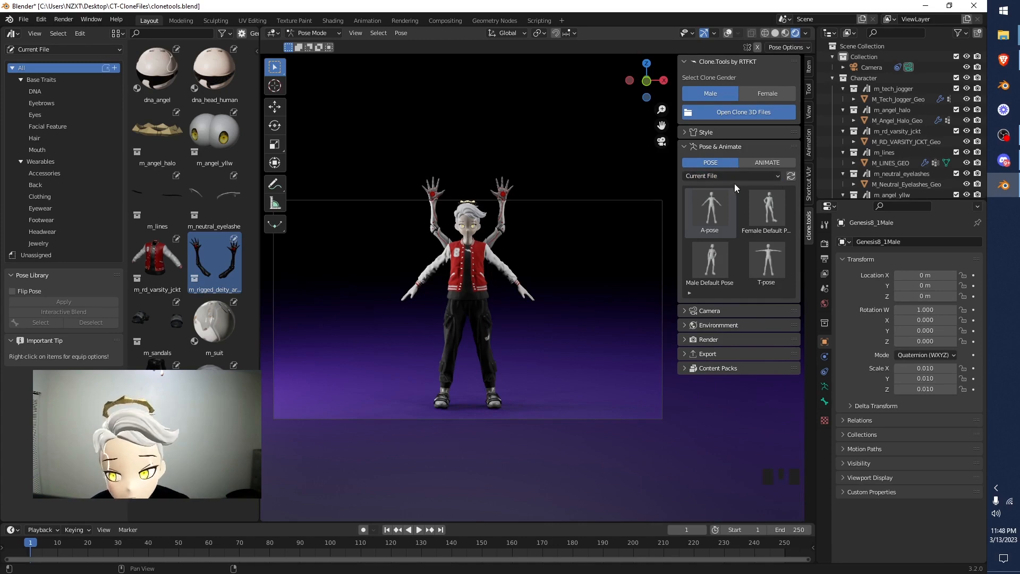
scroll(721, 173, "down", 4)
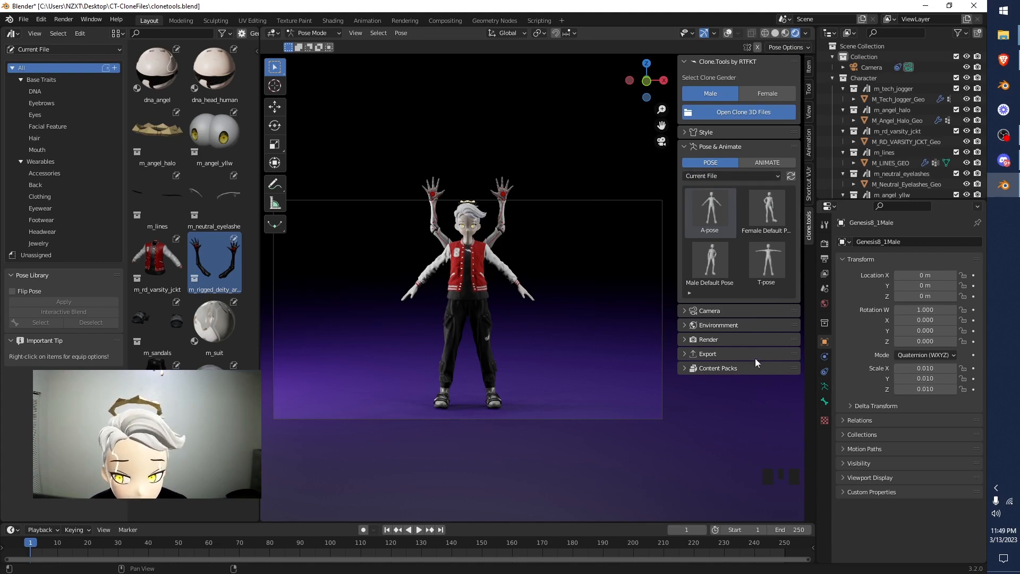
left_click(730, 368)
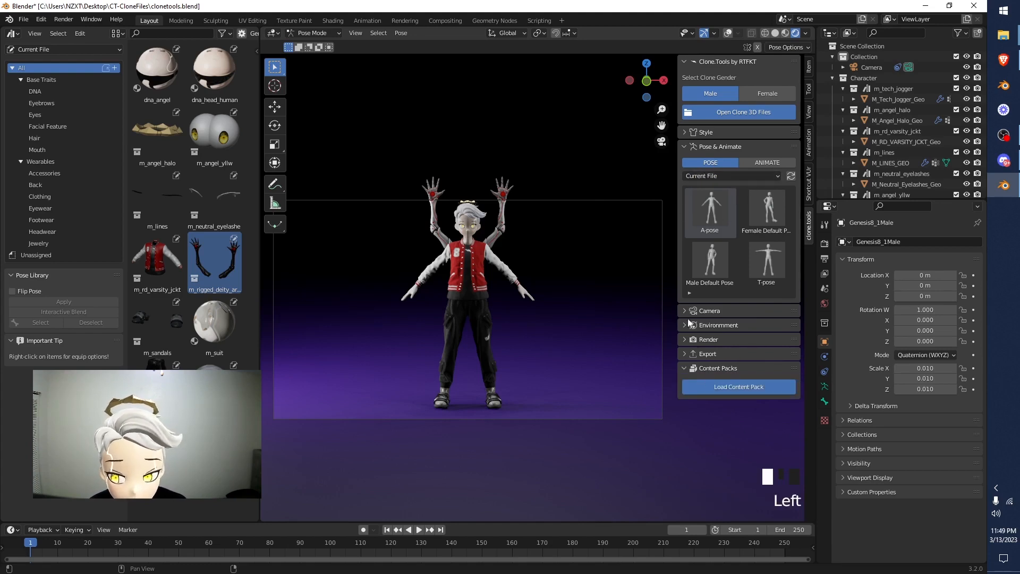
Switch the pose source to [RTFKT] Female Poses and try one of the Female Action poses on the character.
left_click(733, 177)
left_click(727, 203)
scroll(758, 232, "down", 4)
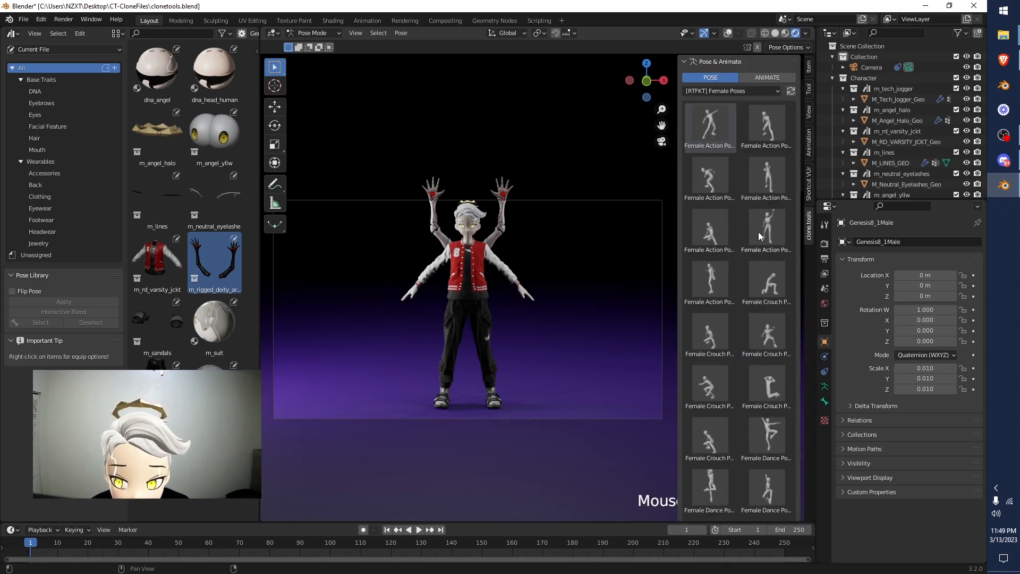
left_click(759, 231)
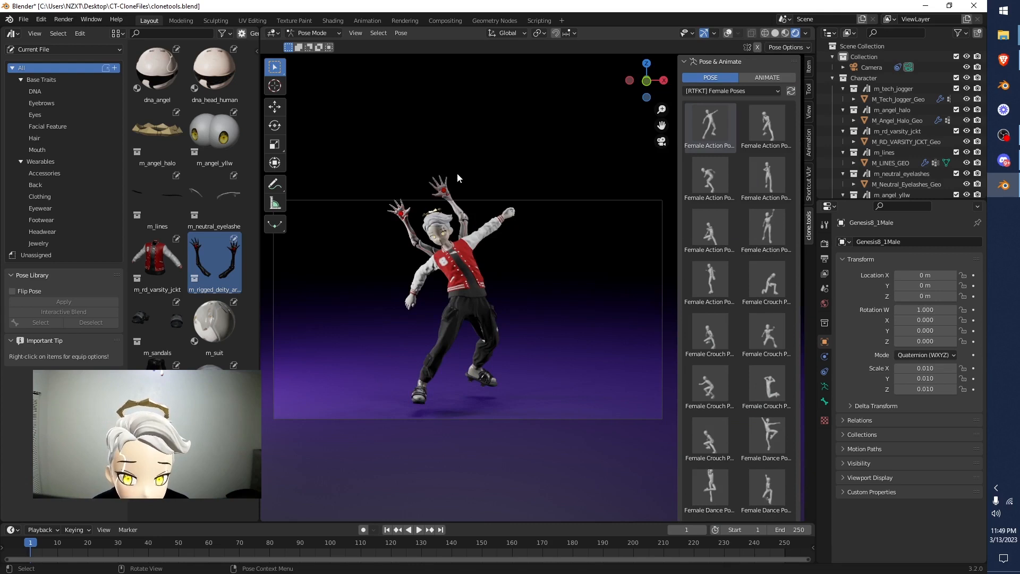
Return the pose source to Current File and apply the A-pose to the character.
scroll(756, 101, "up", 4)
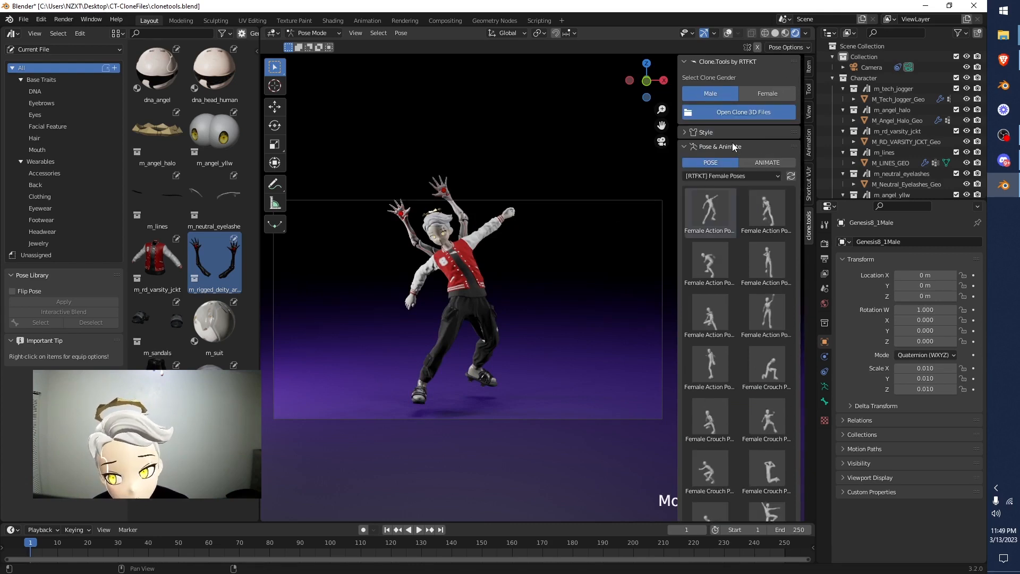
left_click(718, 176)
left_click(713, 189)
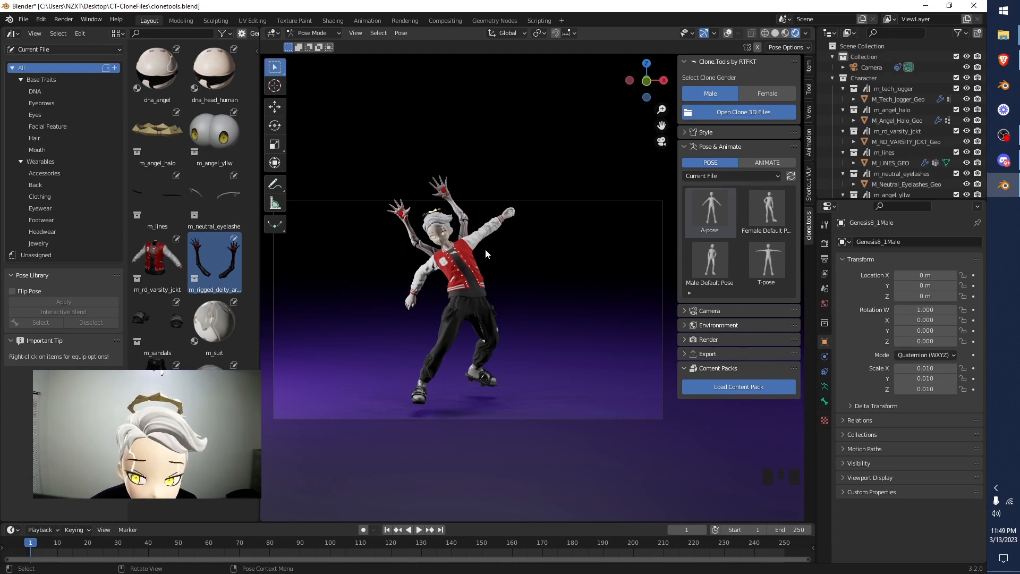
left_click(708, 218)
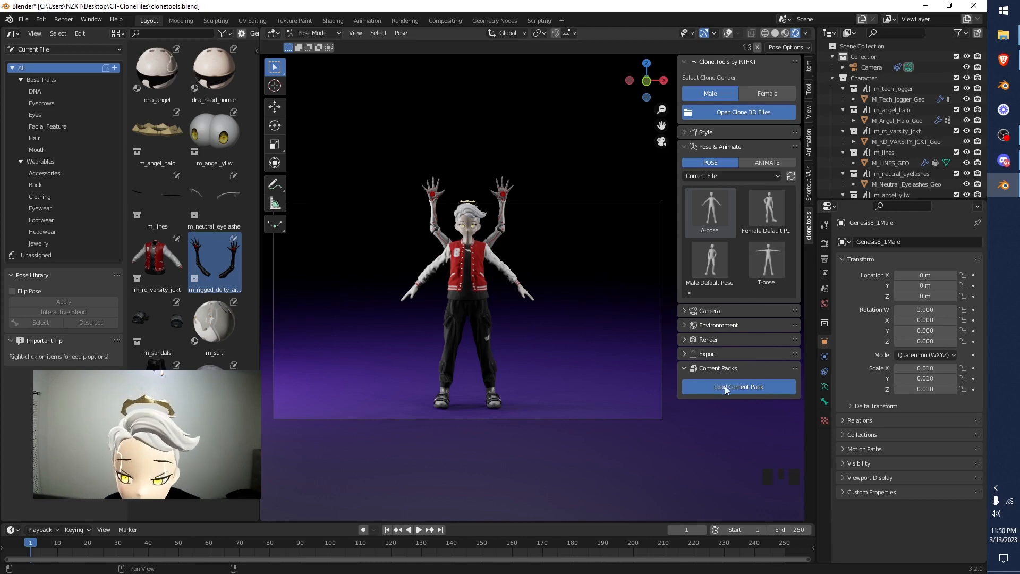
Install the content pack clonetools_superhero_animation_pack.zip from the CT-Poses folder on the Desktop.
left_click(767, 389)
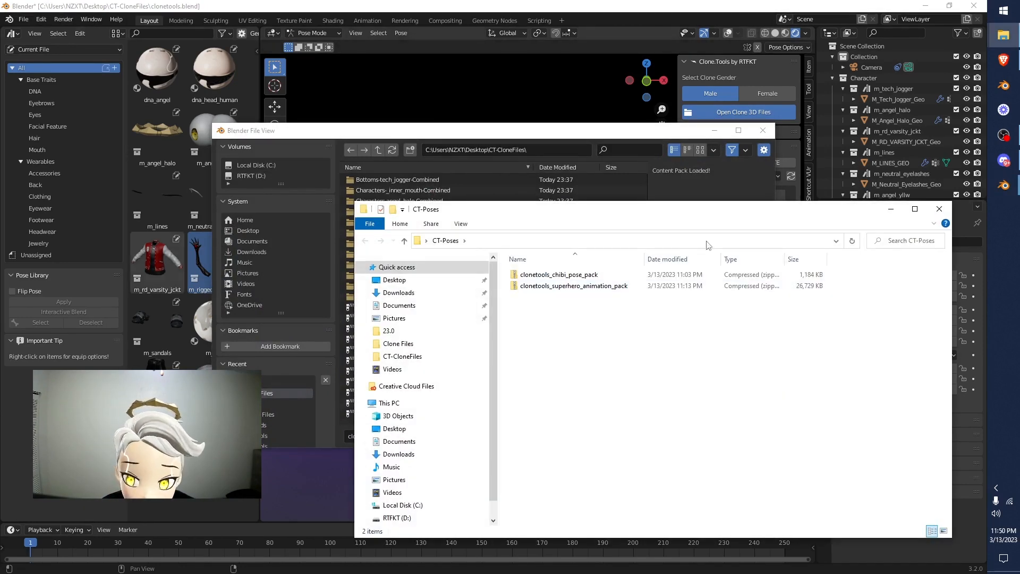
left_click(672, 240)
key("ctrl+c")
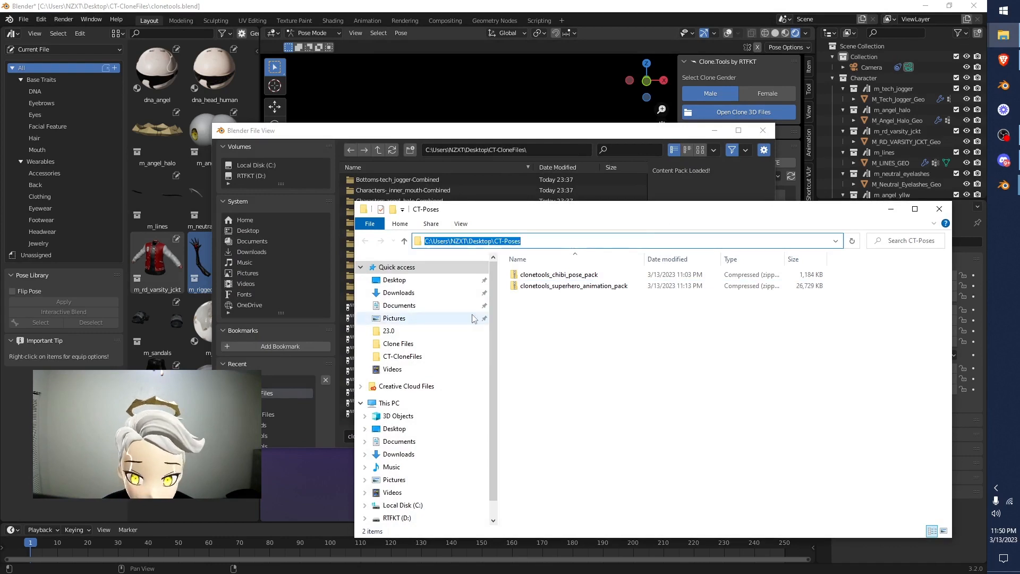
left_click(580, 149)
key("ctrl+v")
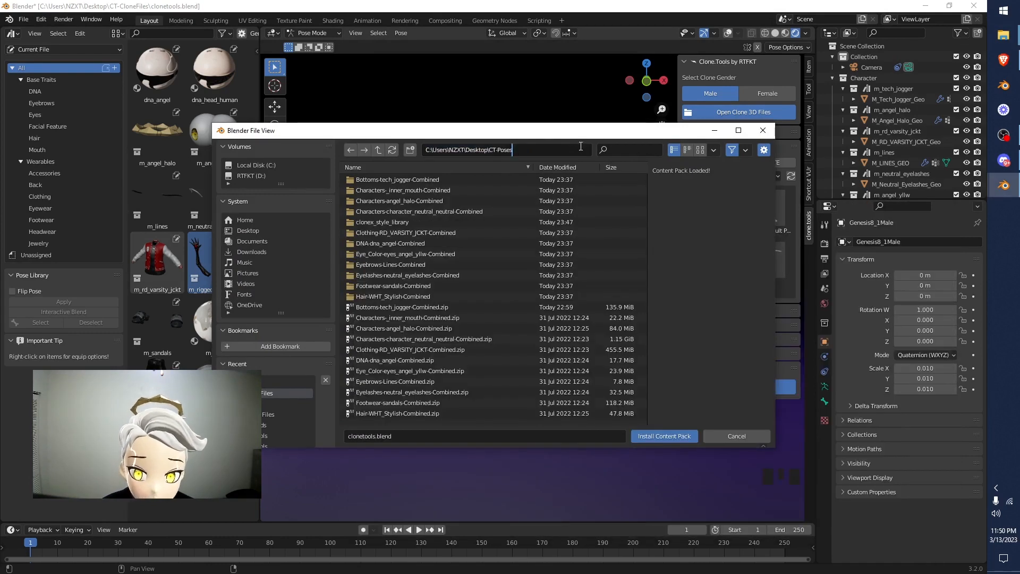
key("Return")
left_click(419, 190)
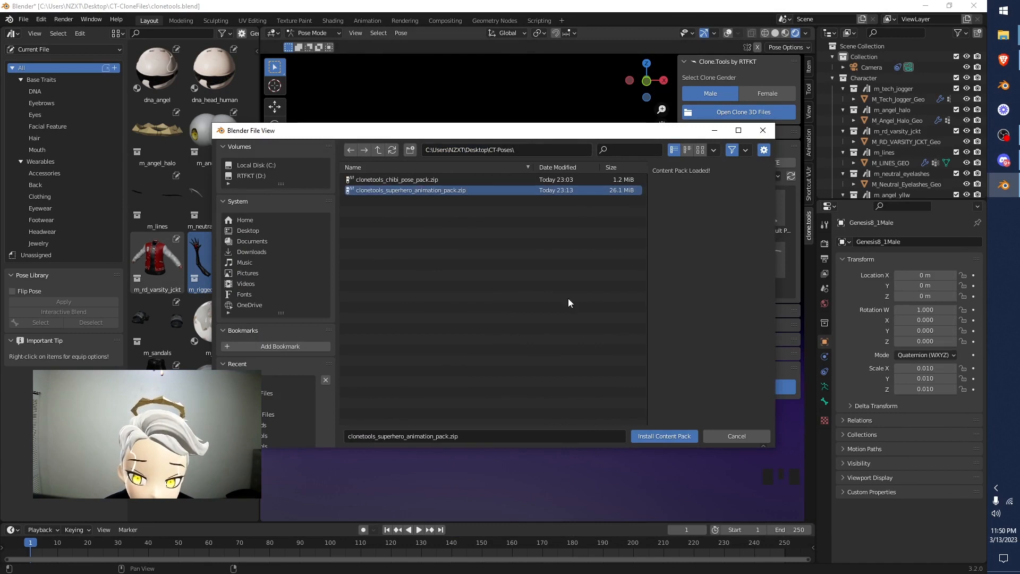
left_click(665, 438)
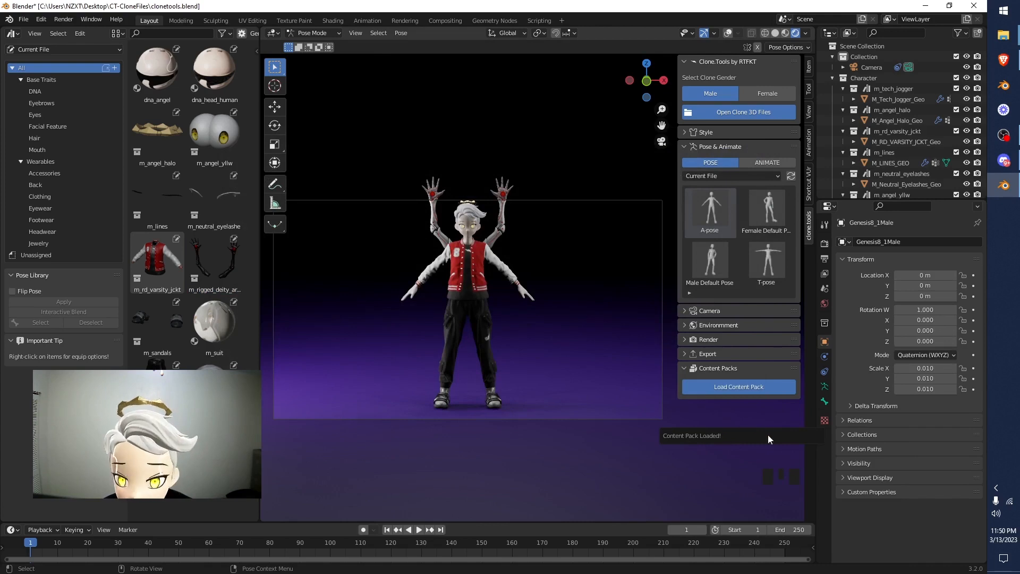
Refresh the content packs and check which pose sources are available.
left_click(733, 174)
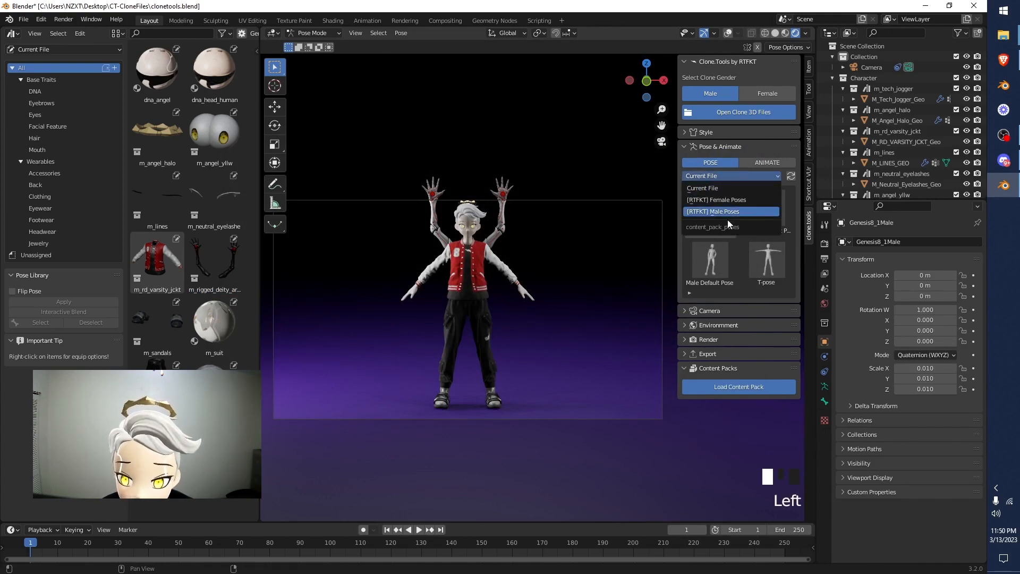
left_click(794, 176)
left_click(792, 177)
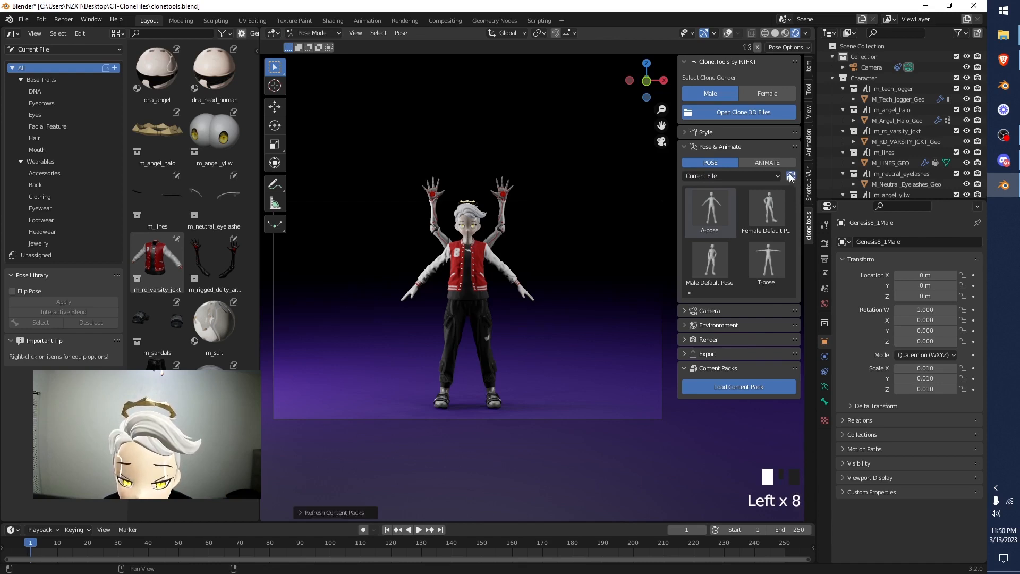
left_click(751, 178)
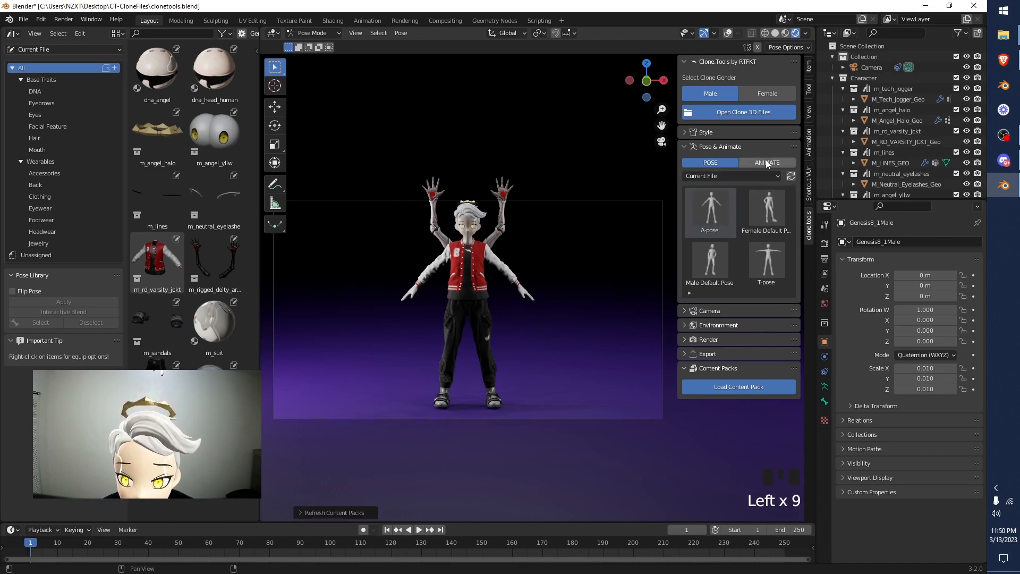
Switch Pose & Animate to animation mode and choose [RTFKT] Superhero Animations as the source.
left_click(763, 162)
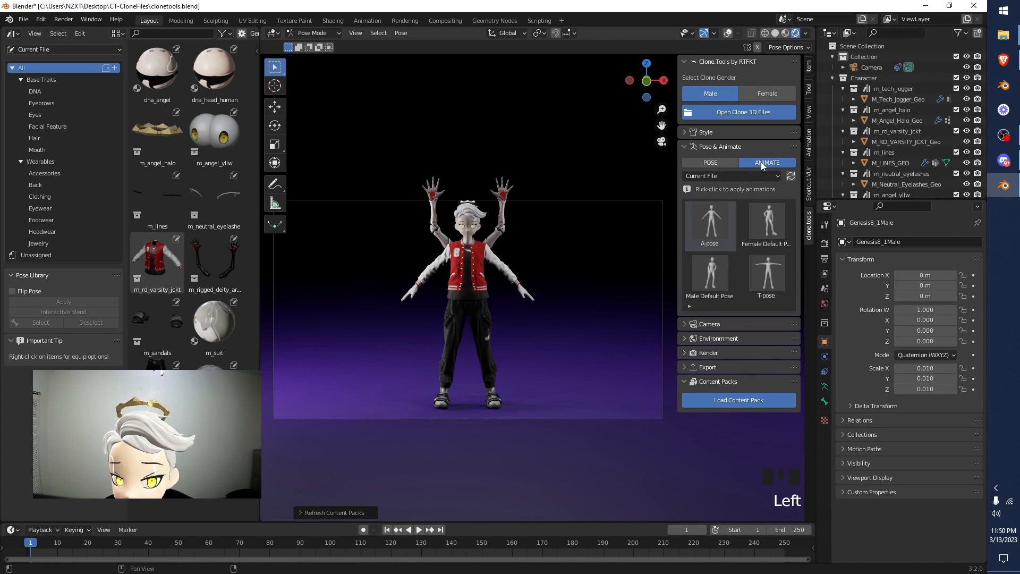
left_click(727, 182)
left_click(727, 178)
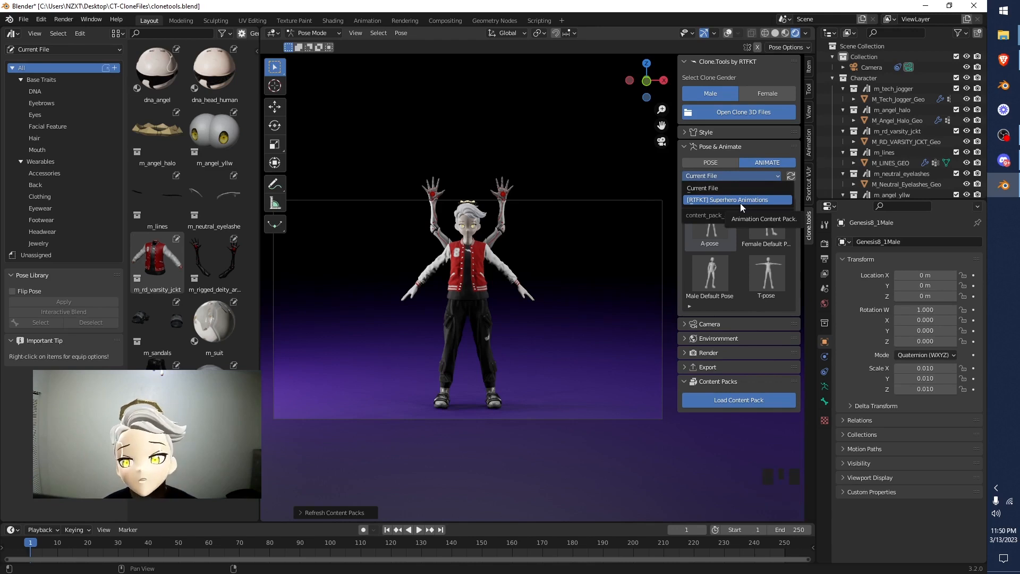
left_click(741, 200)
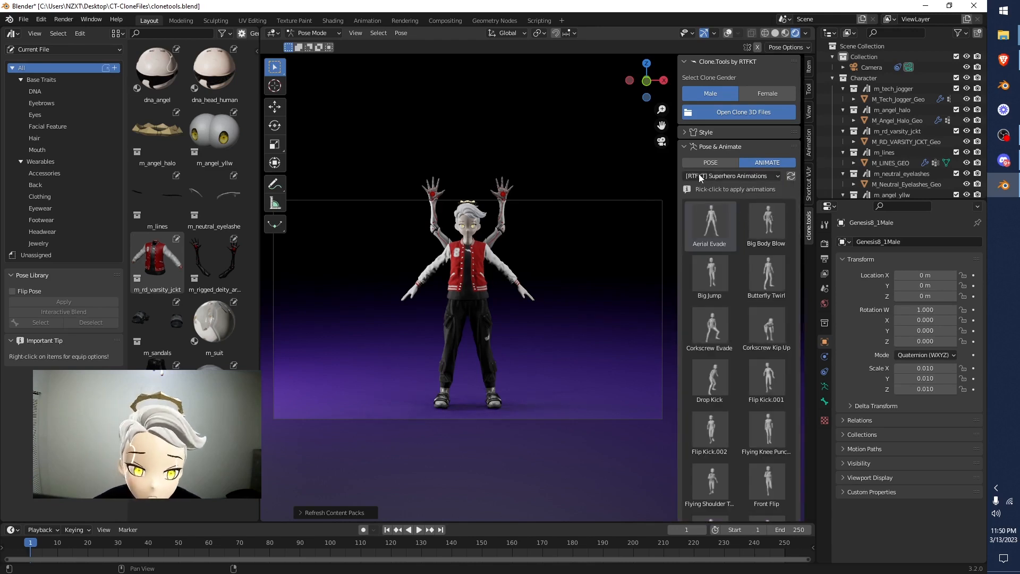
Apply the Aerial Evade animation to the character.
right_click(712, 233)
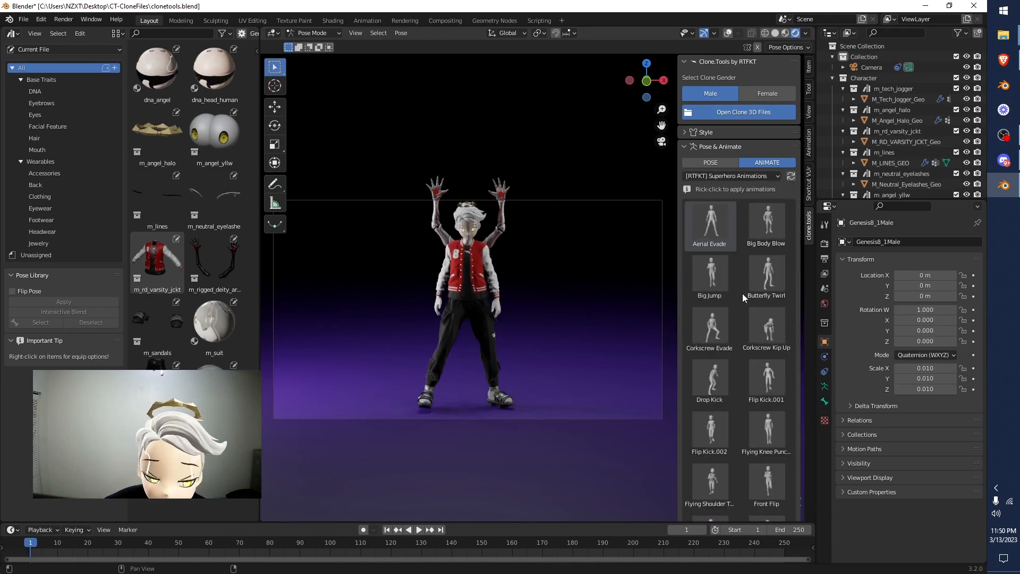
right_click(719, 231)
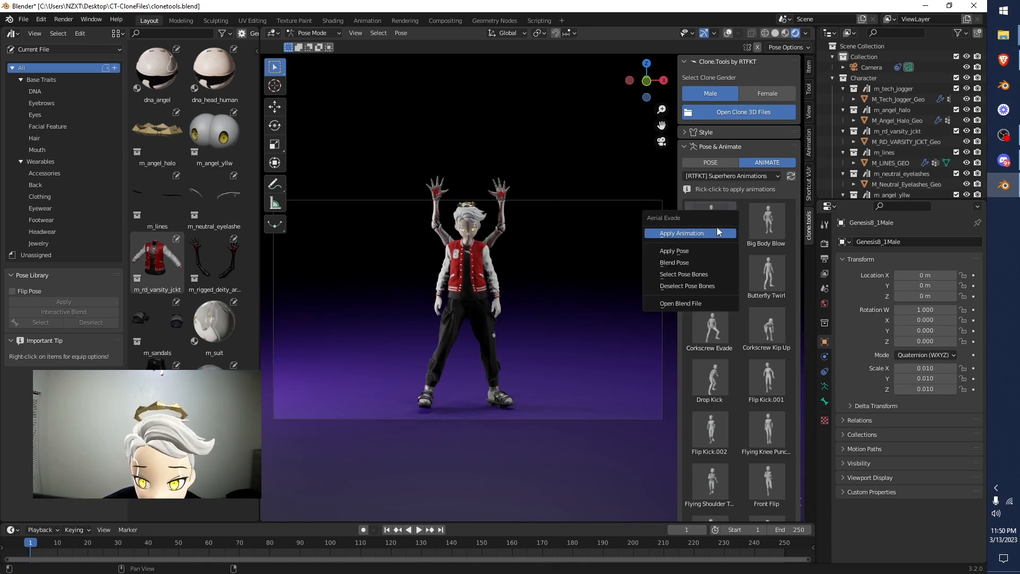
left_click(689, 233)
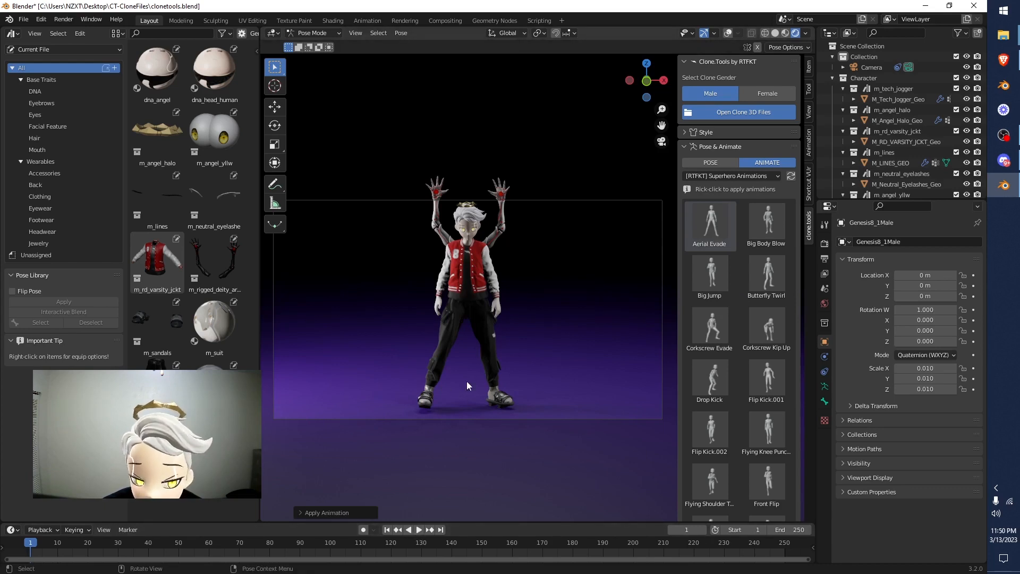
Play the character's animation in the rendered viewport, pause it and rewind the timeline to frame 0.
left_click(420, 530)
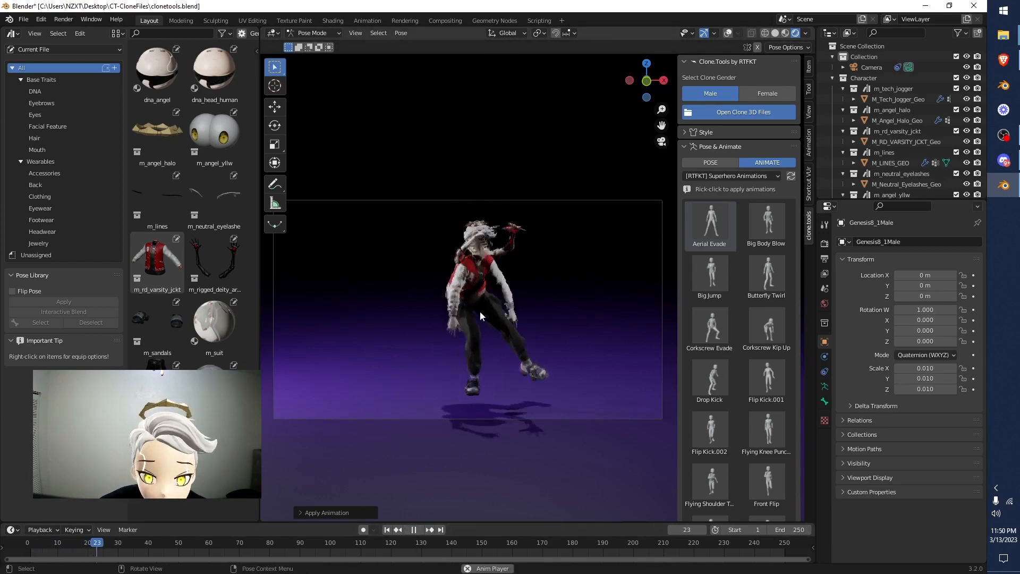
left_click(416, 530)
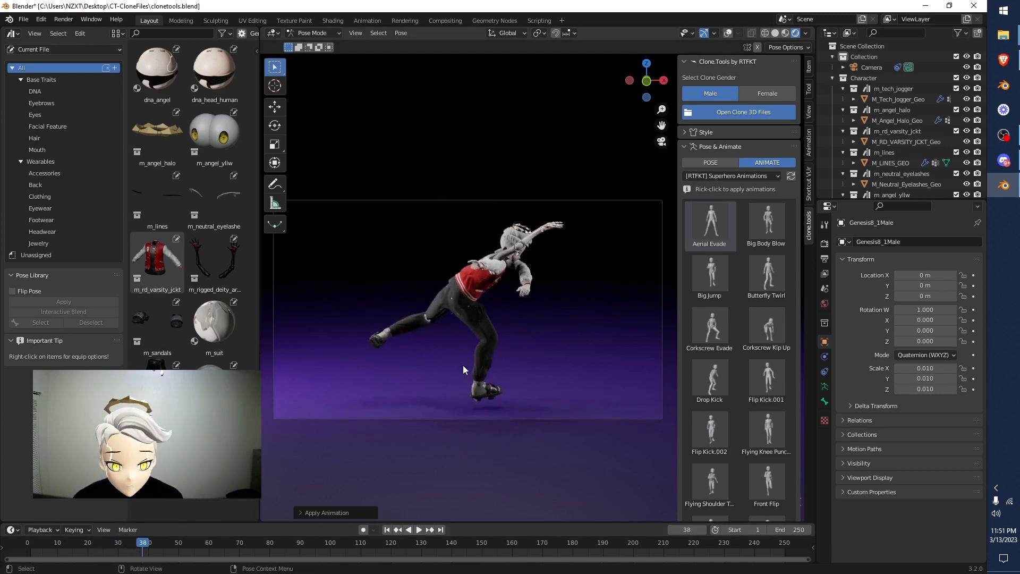
left_click_drag(143, 543, 11, 518)
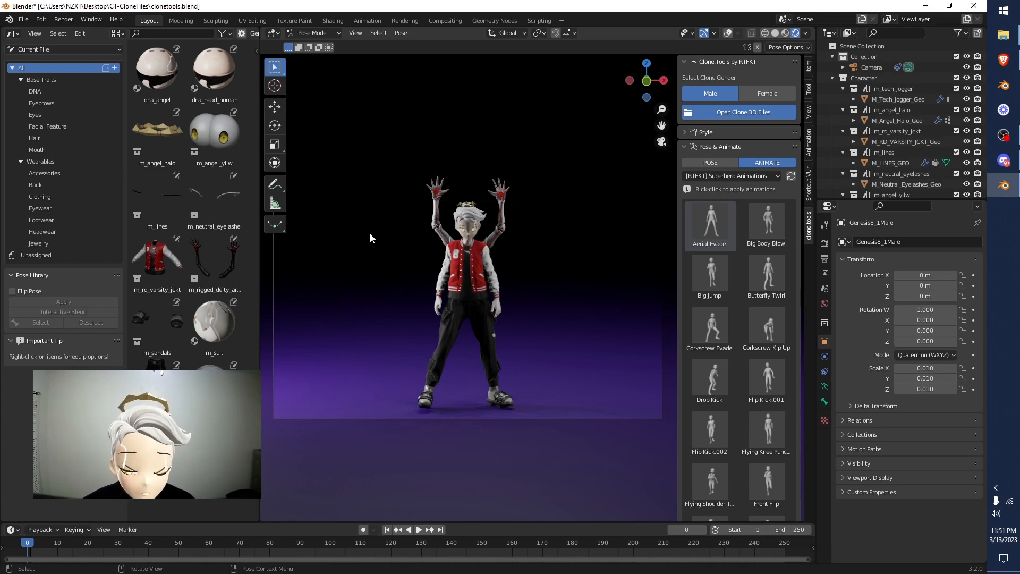
Set the viewport shading to Solid and play the character's animation.
left_click(775, 33)
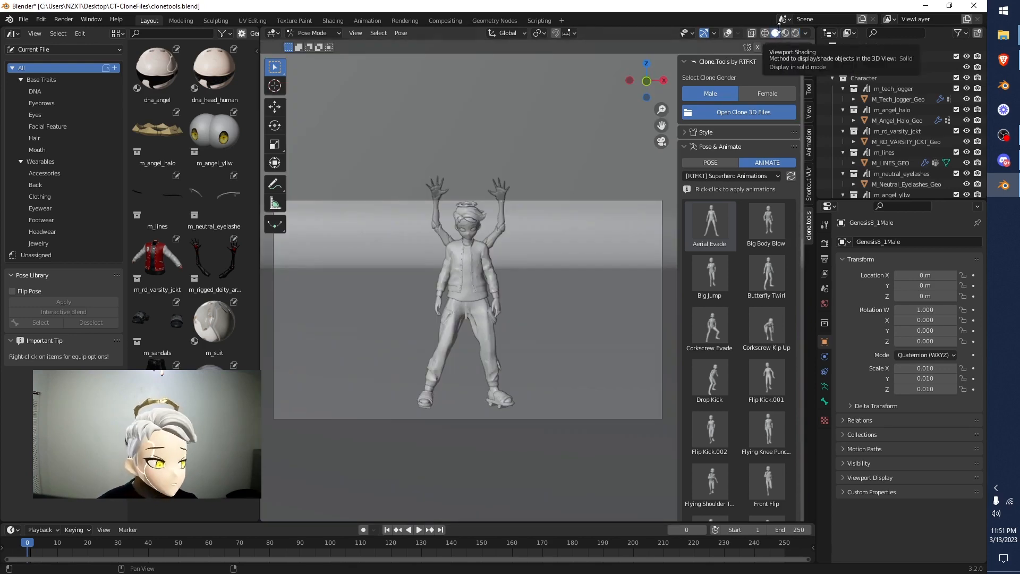
left_click(419, 530)
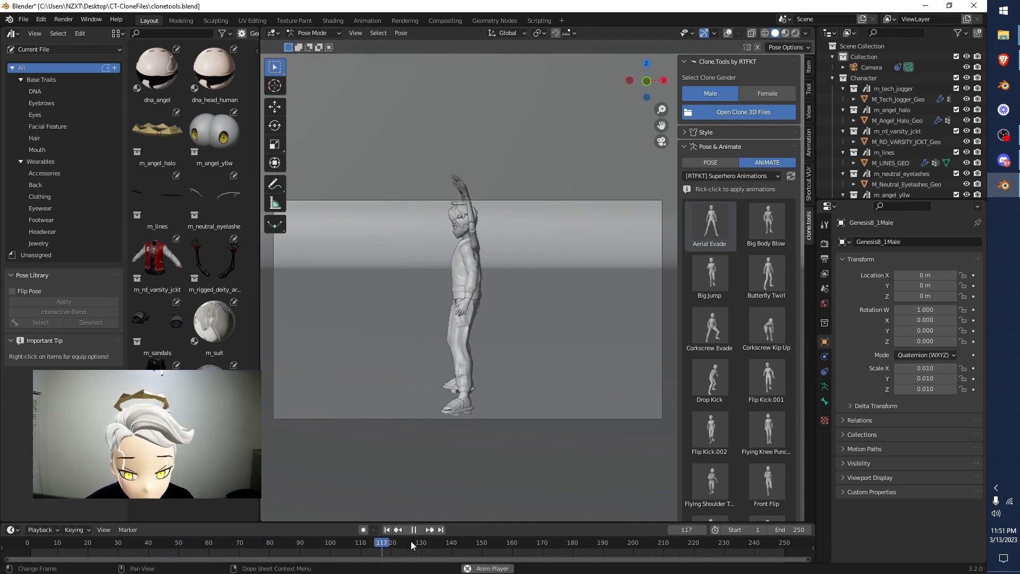
Pause the animation, rewind the timeline to frame 0 and switch the viewport shading to Rendered.
left_click(413, 532)
left_click_drag(437, 539, 27, 549)
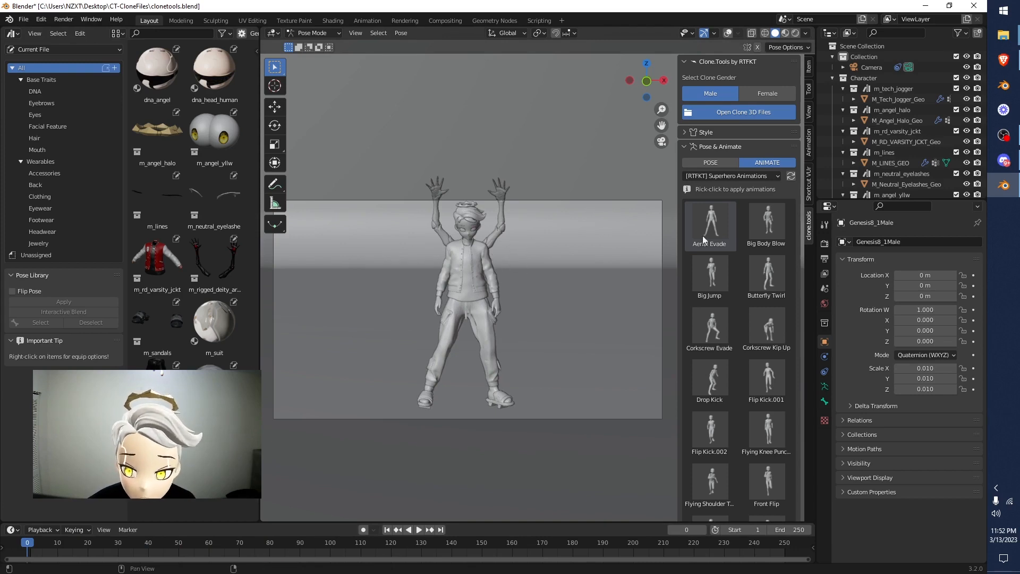
left_click(794, 33)
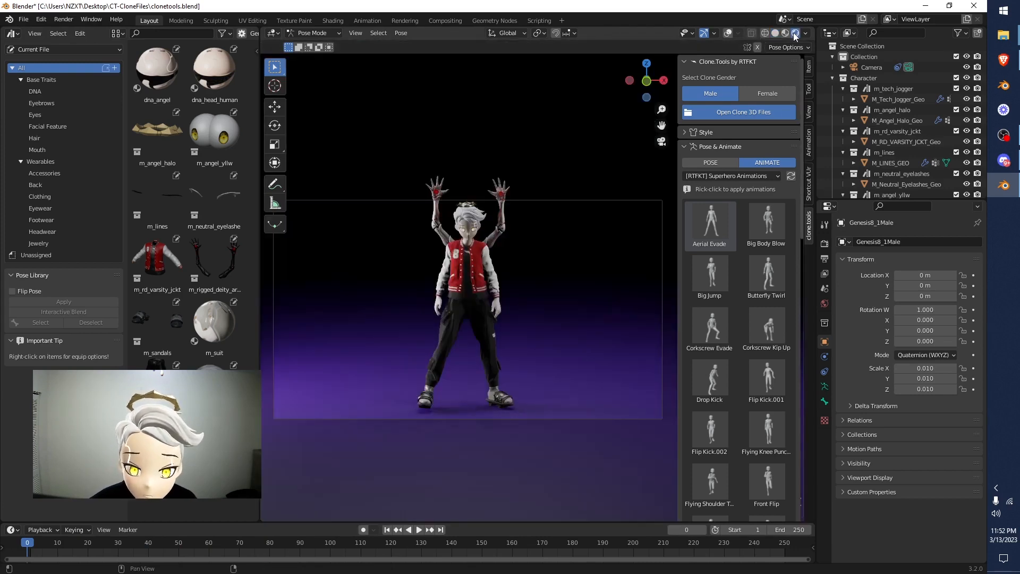
Switch Pose & Animate to pose mode and apply the A-pose from the current file to the character.
left_click(728, 164)
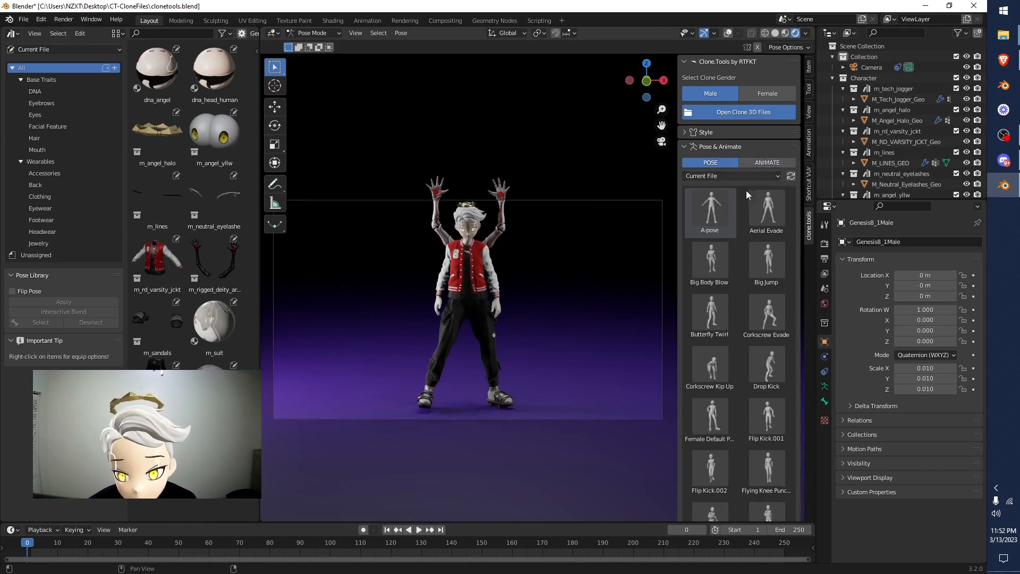
left_click(709, 209)
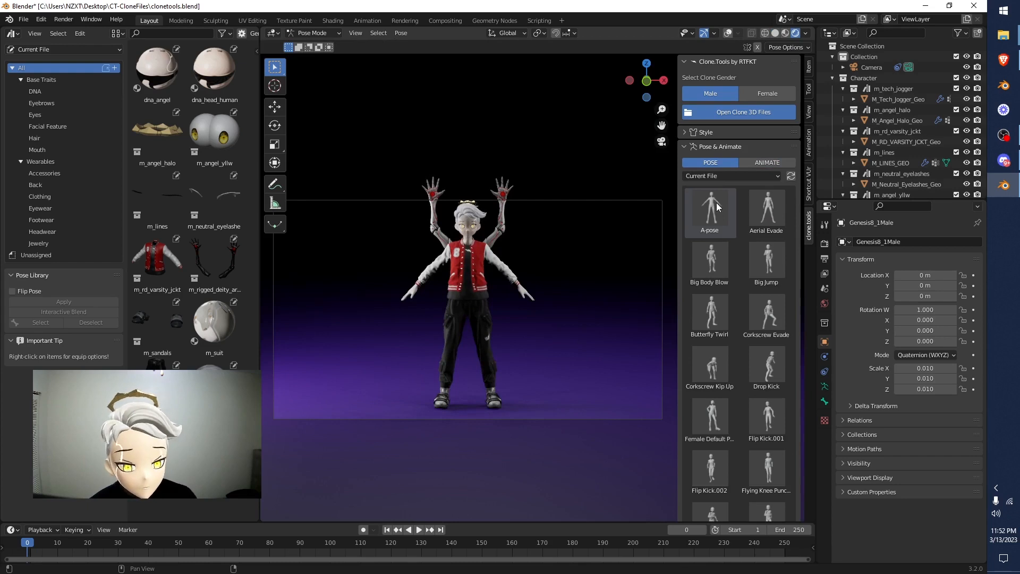
left_click(761, 210)
left_click(710, 206)
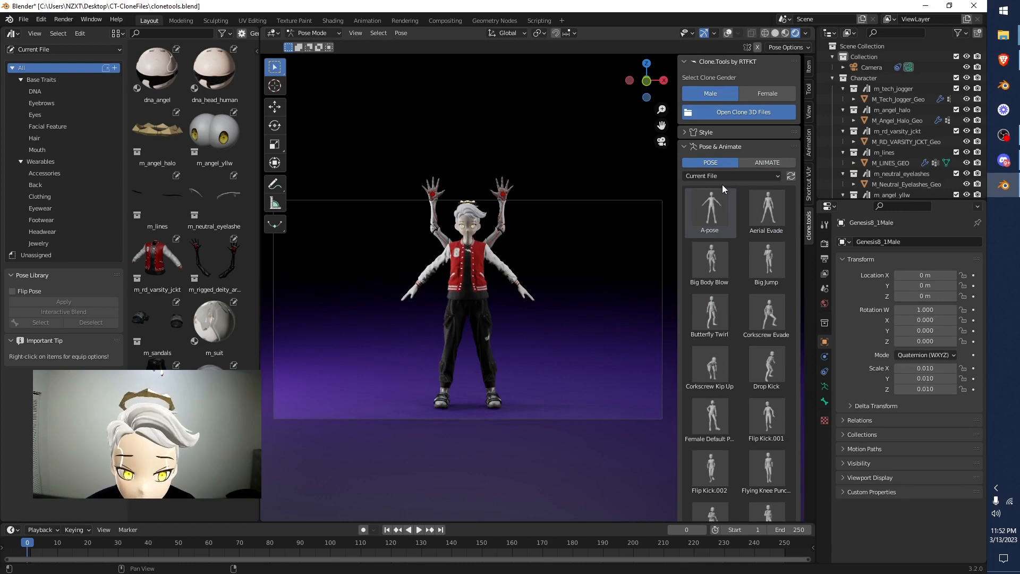
Install the content pack clonetools_chibi_pose_pack.zip from the Desktop\CT-Poses folder.
left_click(699, 146)
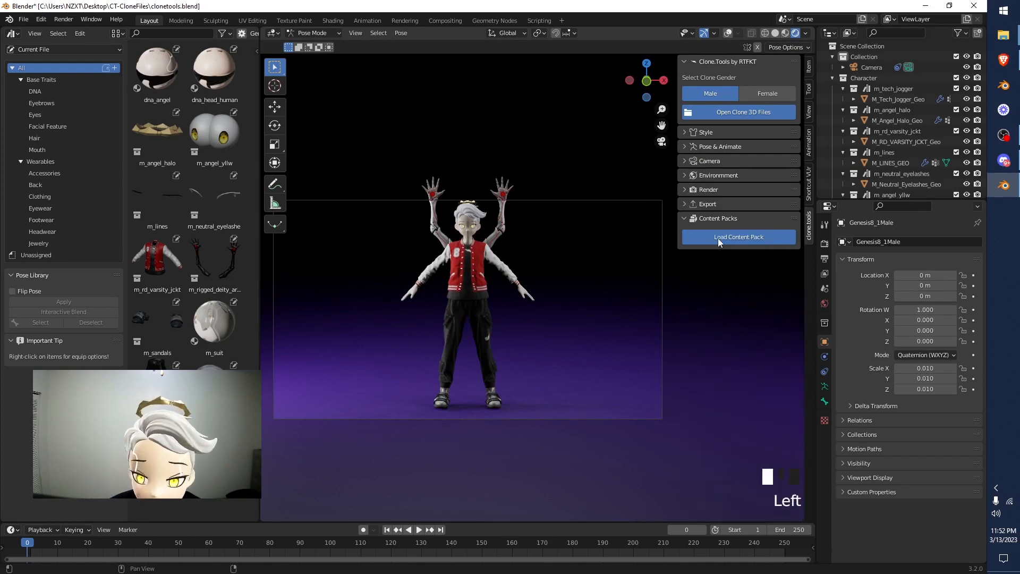
left_click(733, 238)
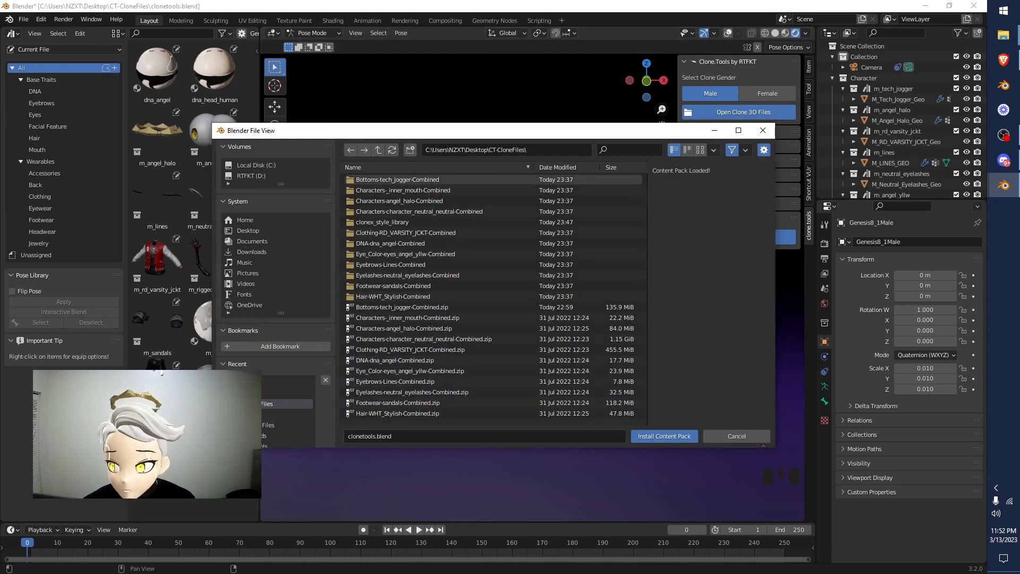
left_click(519, 150)
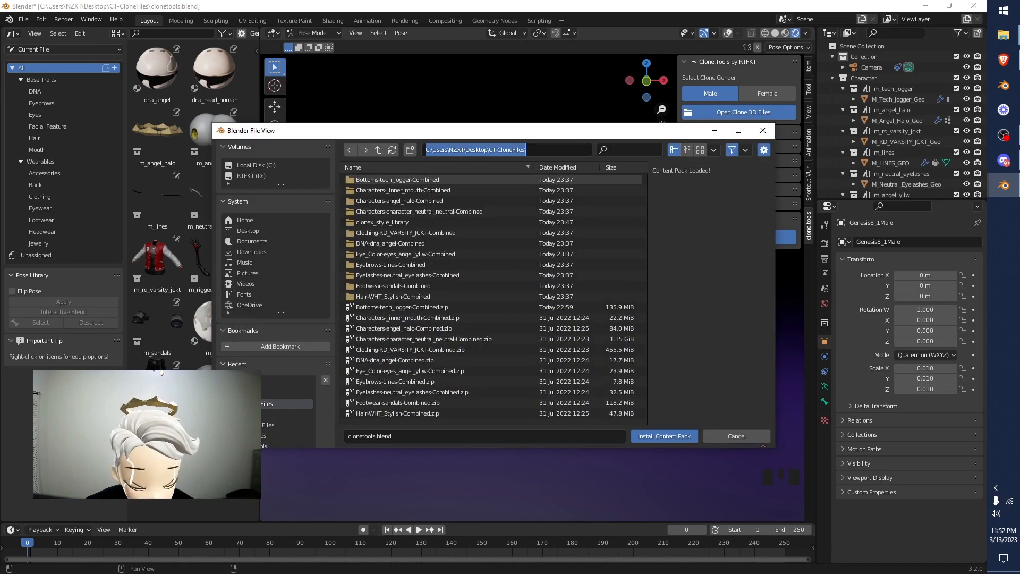
type("C:\\Users\\NZXT\\Desktop\\CT-Poses")
key("Return")
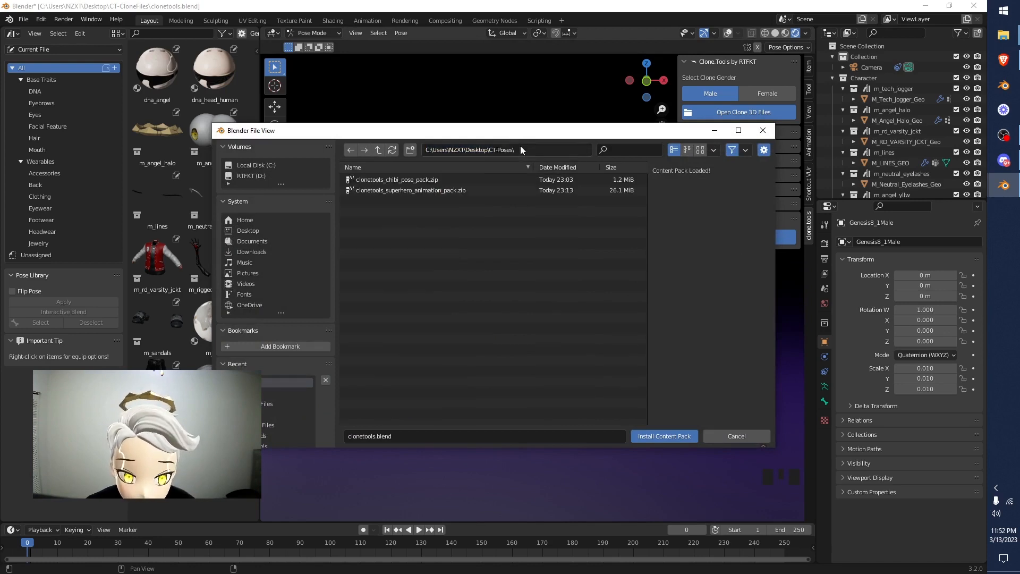
left_click(483, 177)
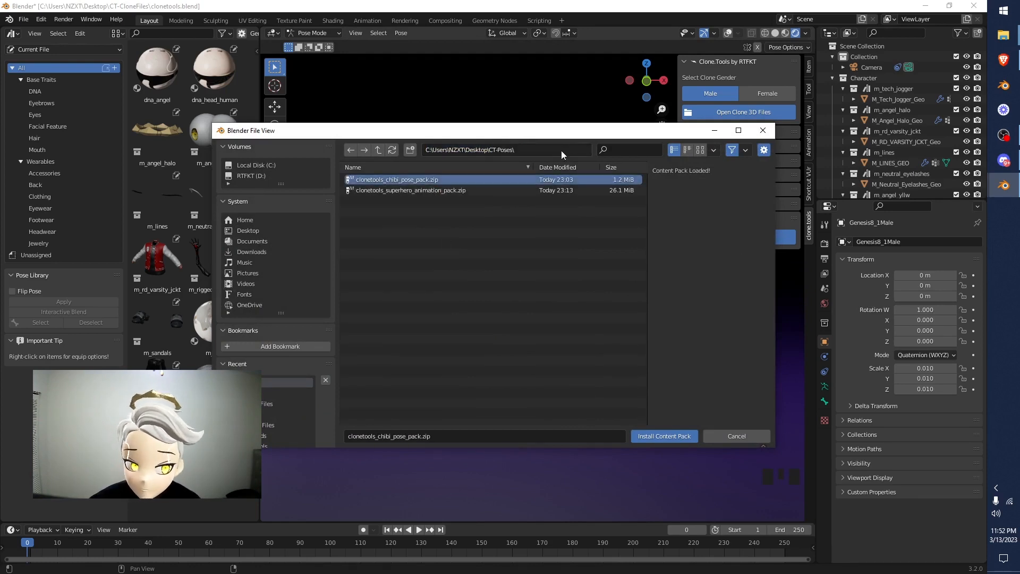
left_click(645, 435)
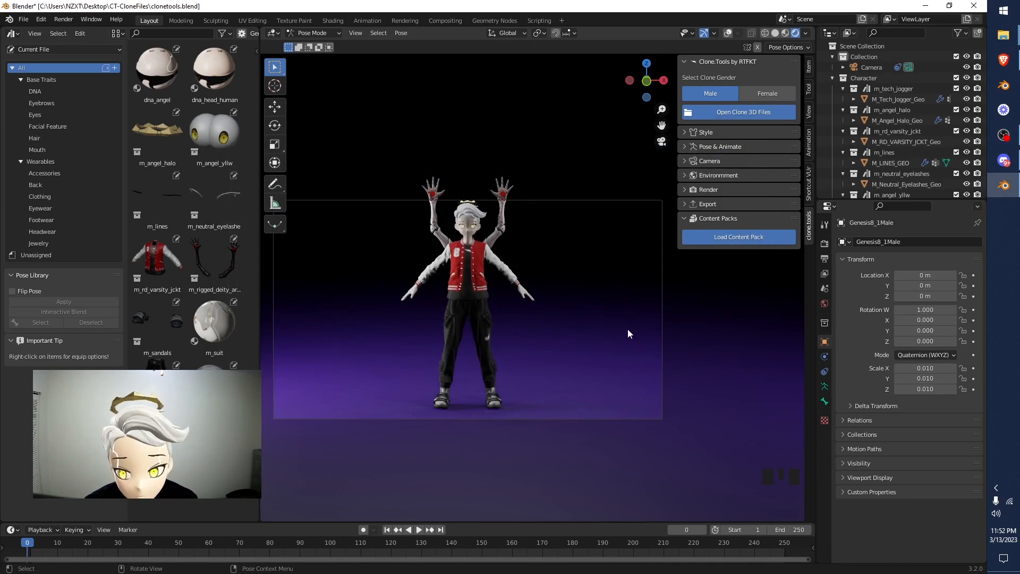
Choose [RTFKT] Chibi Poses as the pose source and apply Chibi Pose.001 to the character.
left_click(717, 148)
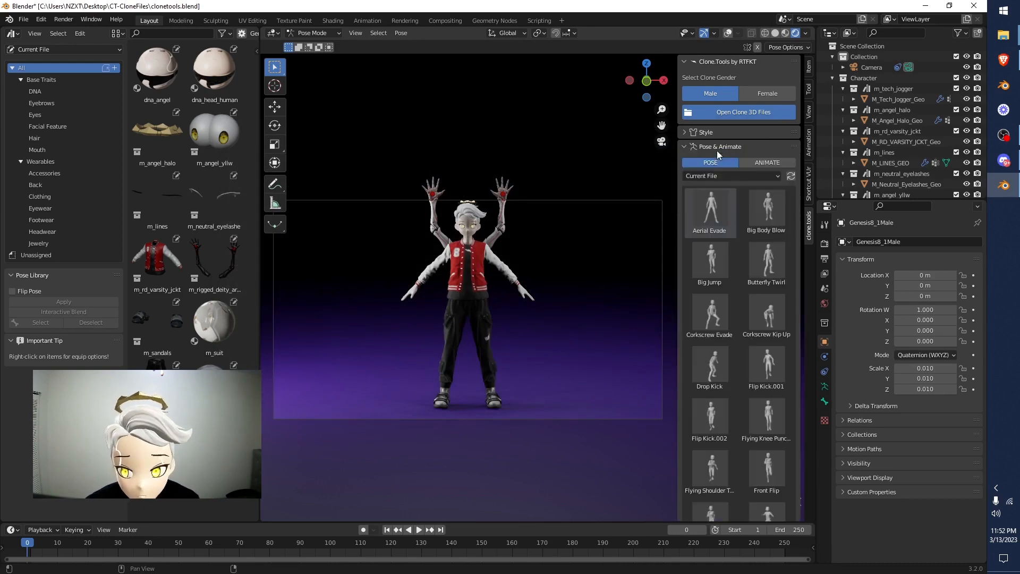
left_click(738, 176)
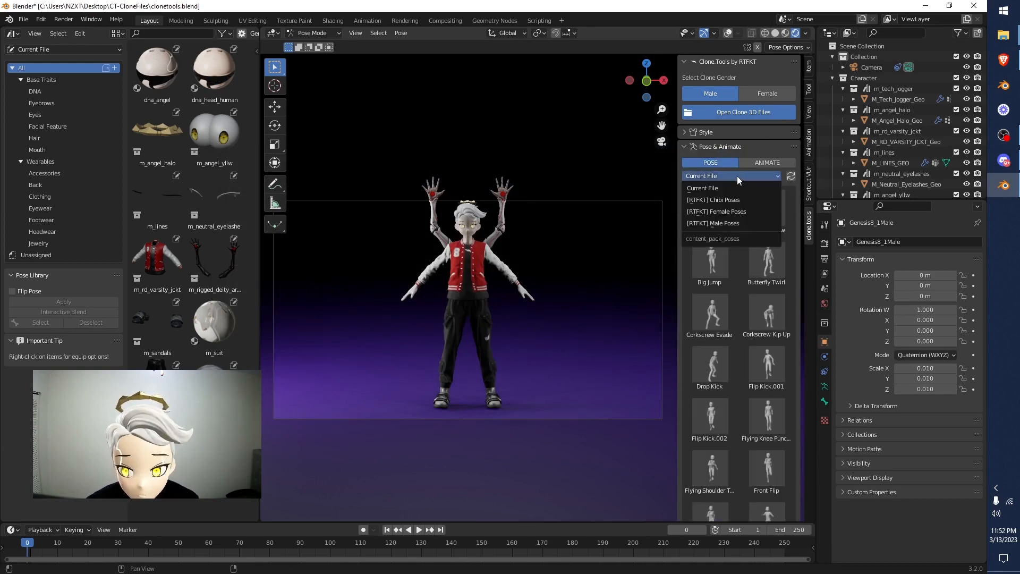
left_click(753, 200)
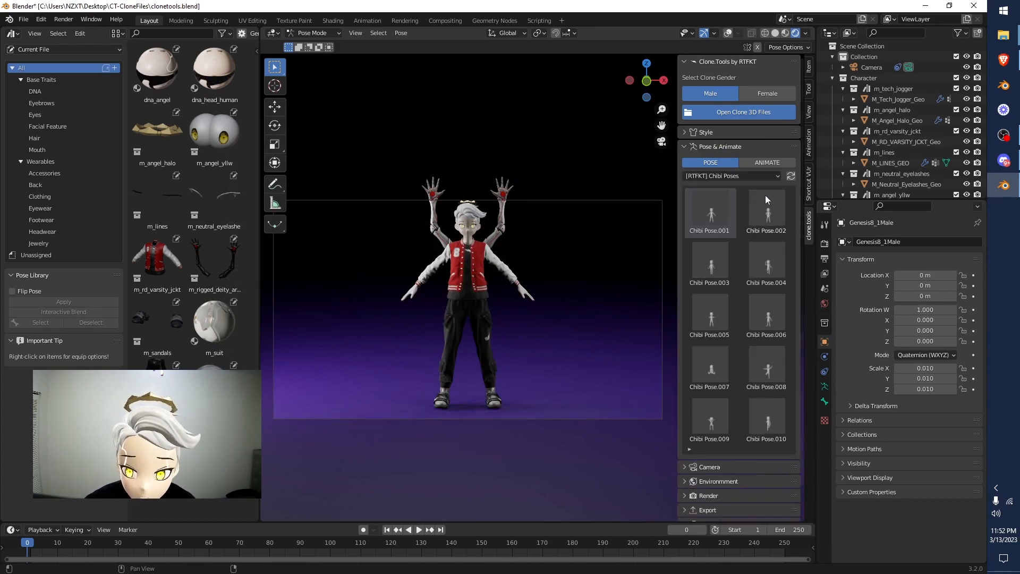
left_click(710, 210)
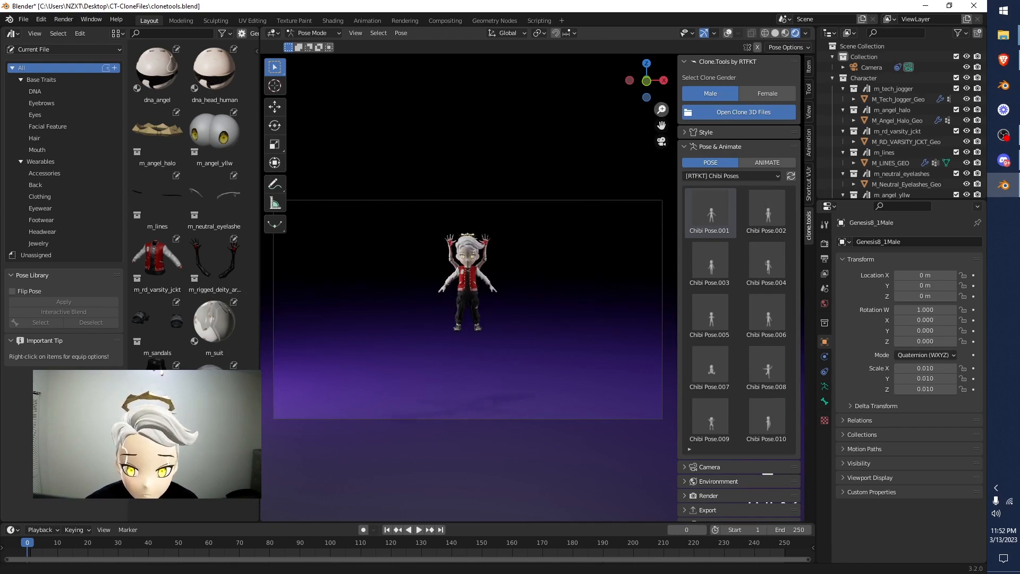
Examine the chibi-proportioned character up close, centred in the camera view.
left_click_drag(662, 109, 662, 59)
middle_click_drag(344, 289, 403, 274)
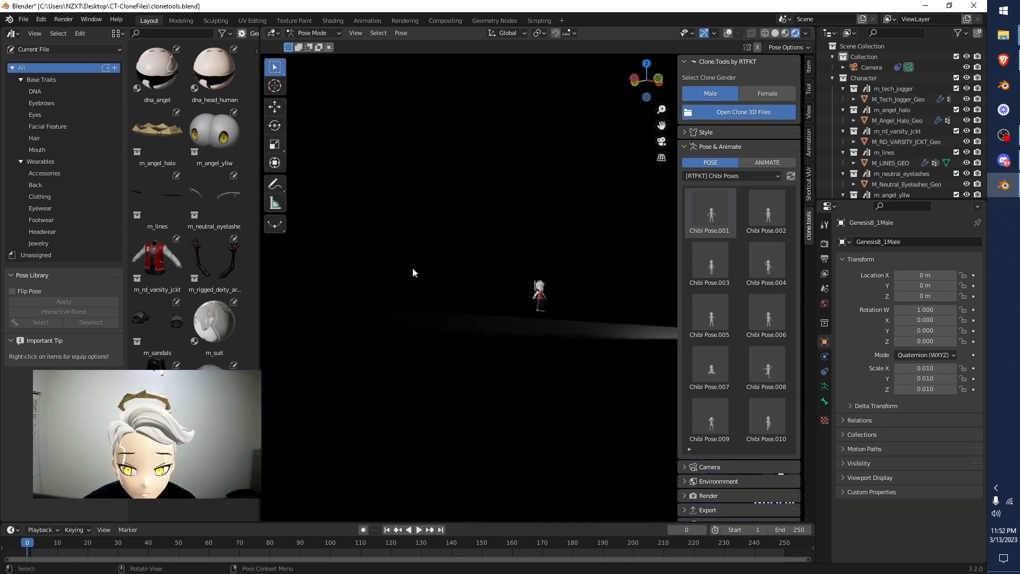
left_click(662, 141)
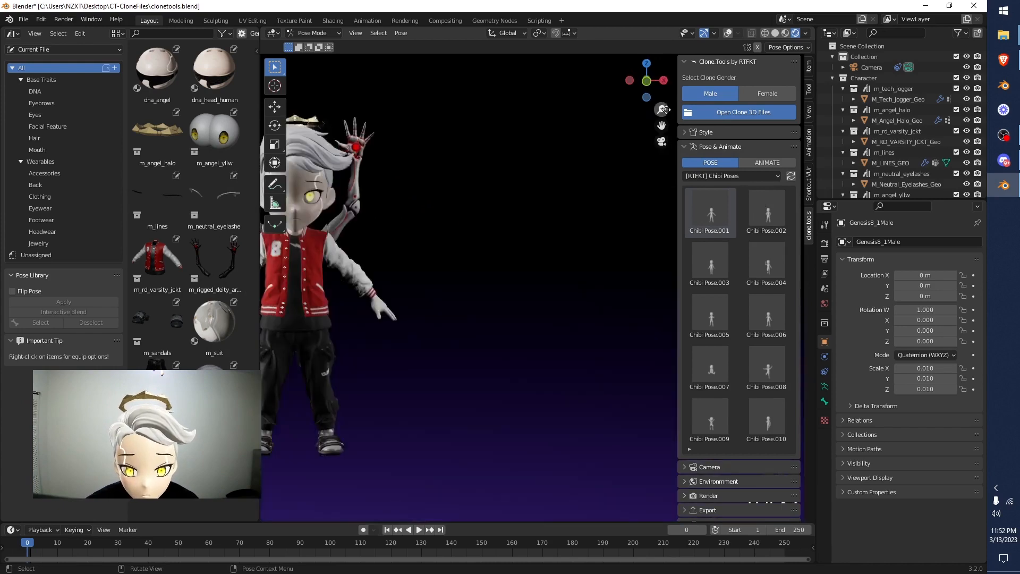
left_click_drag(661, 127, 832, 137)
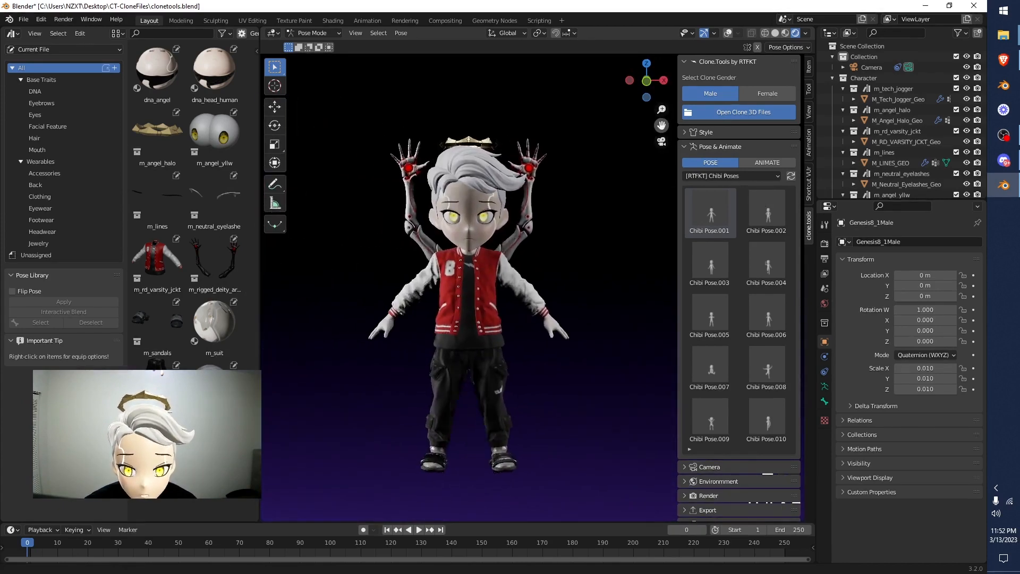
scroll(552, 333, "up", 2)
scroll(552, 332, "down", 2)
scroll(556, 311, "up", 2)
scroll(556, 310, "down", 2)
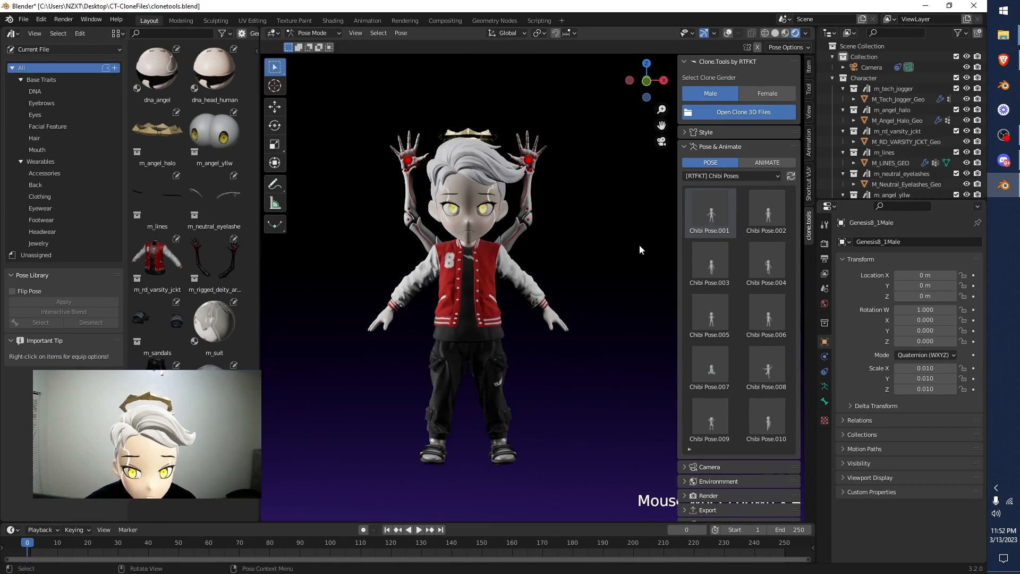
Try Chibi Pose.002, .003, .008, .007 and .009 on the character.
left_click(776, 213)
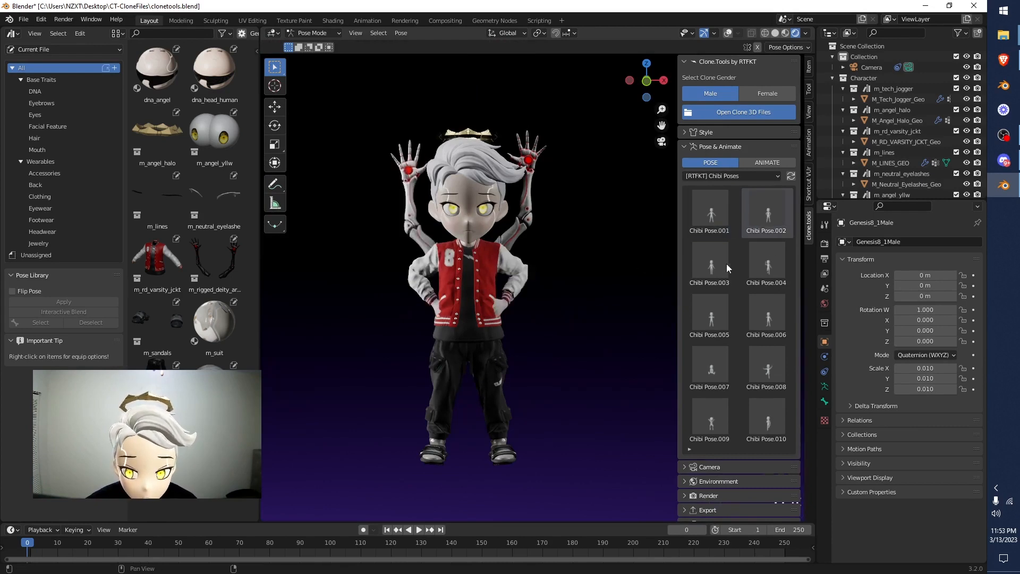
left_click(712, 256)
left_click(696, 372)
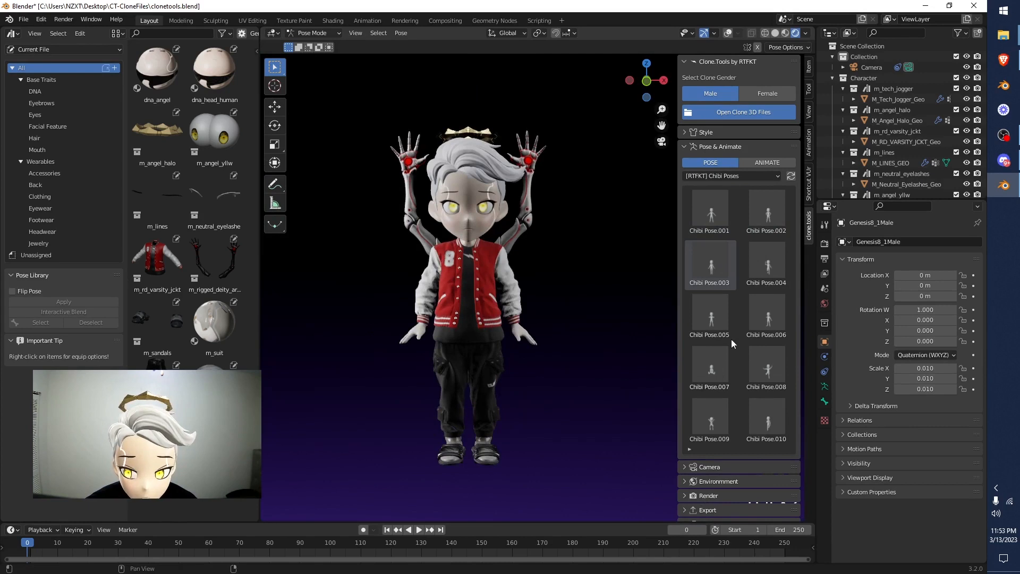
scroll(744, 345, "down", 2)
left_click(762, 332)
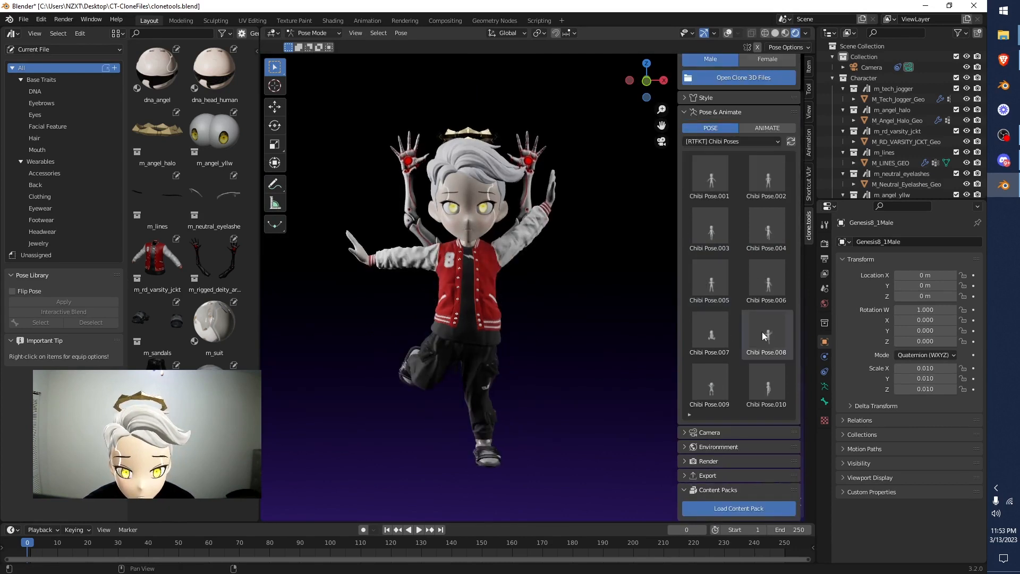
left_click(716, 331)
left_click(719, 372)
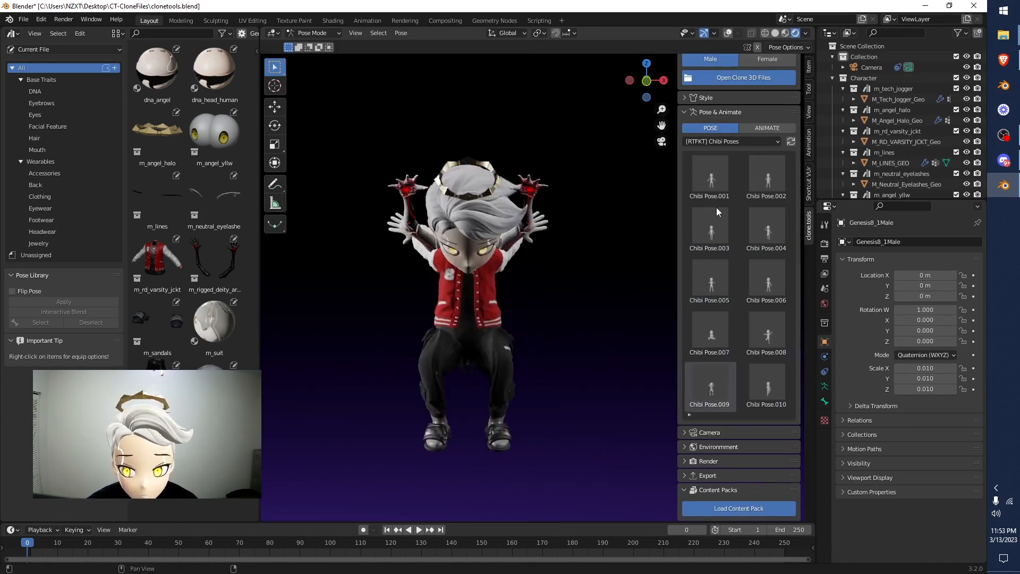
Reset the character to Chibi Pose.001, switch the pose source back to Current File and apply the A-pose.
left_click(721, 174)
left_click(745, 141)
left_click(722, 156)
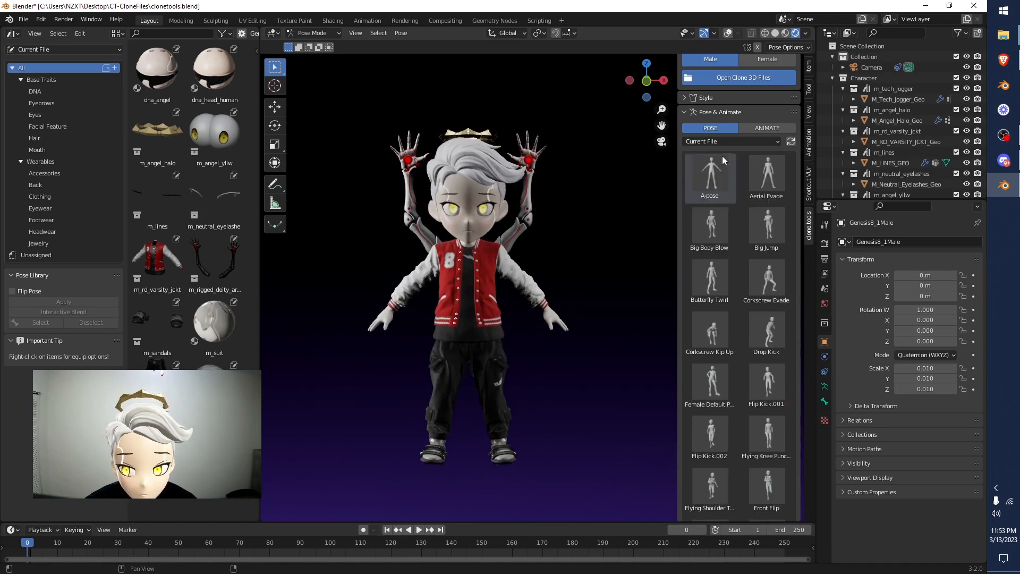
left_click(716, 181)
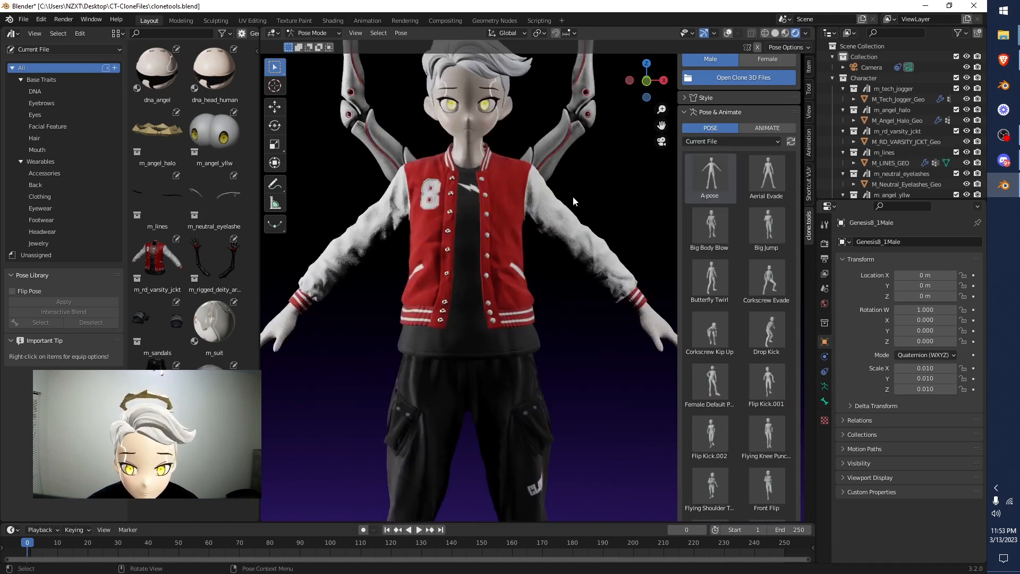
scroll(574, 219, "down", 5)
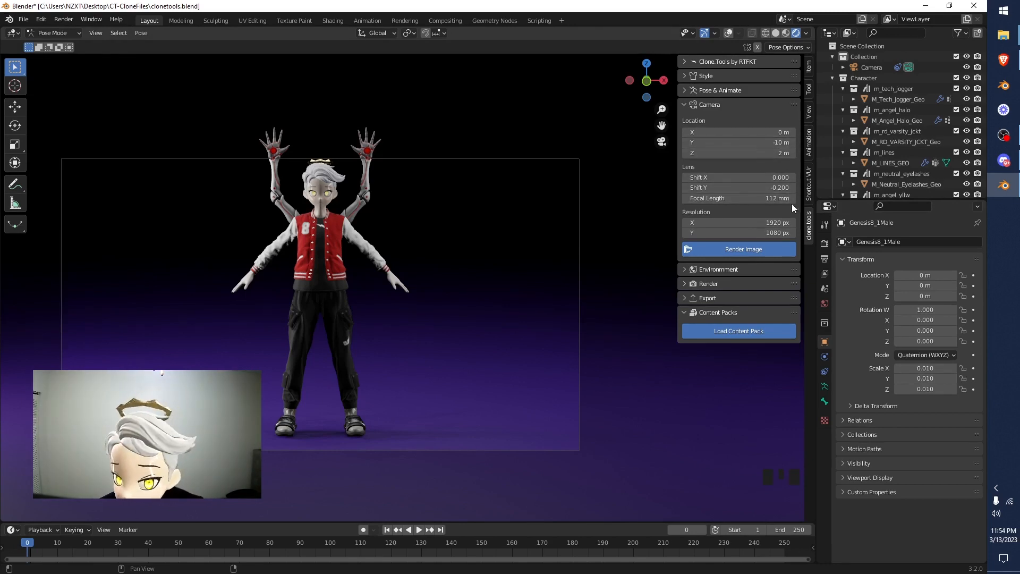
Set the camera location to X 4.17 m, Y -3.08 m, Z 0.1 m and the lens shift to X 0.009, Y -0.084.
left_click(749, 133)
left_click_drag(749, 134, 770, 154)
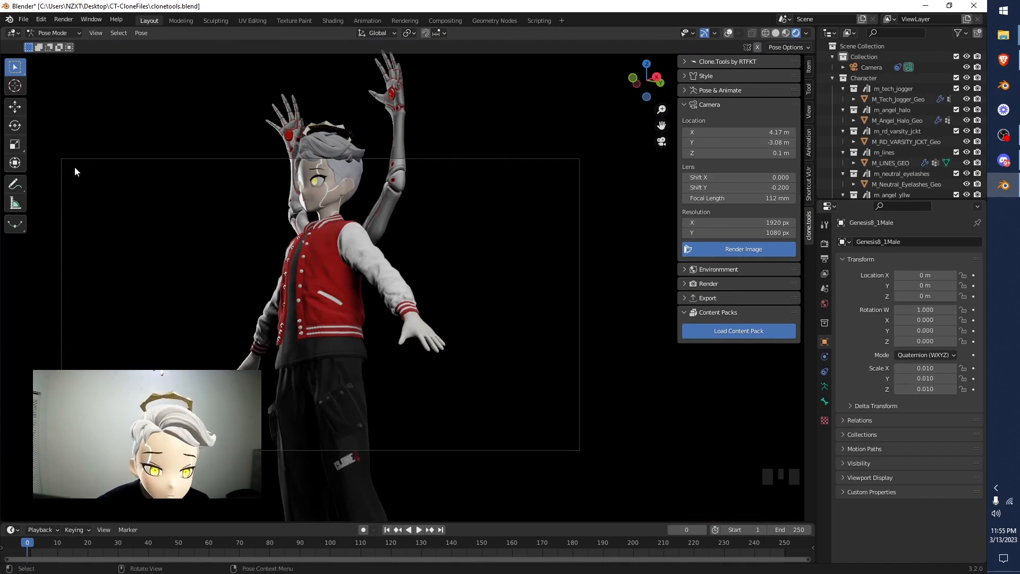
left_click_drag(739, 178, 691, 177)
left_click_drag(737, 187, 686, 187, "shift")
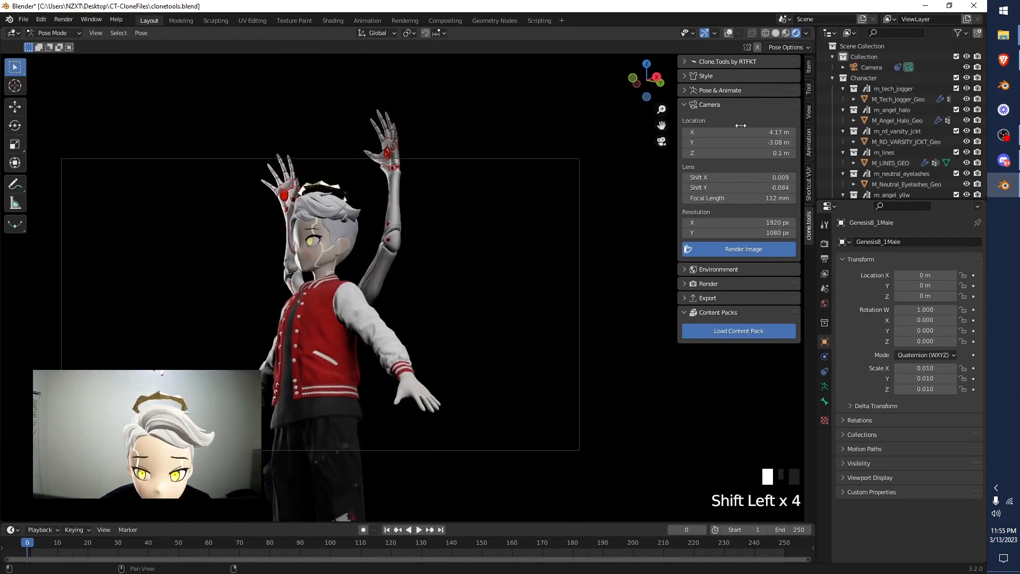
Apply the Drop Kick pose from the current file to the character.
left_click(735, 90)
scroll(781, 197, "down", 4)
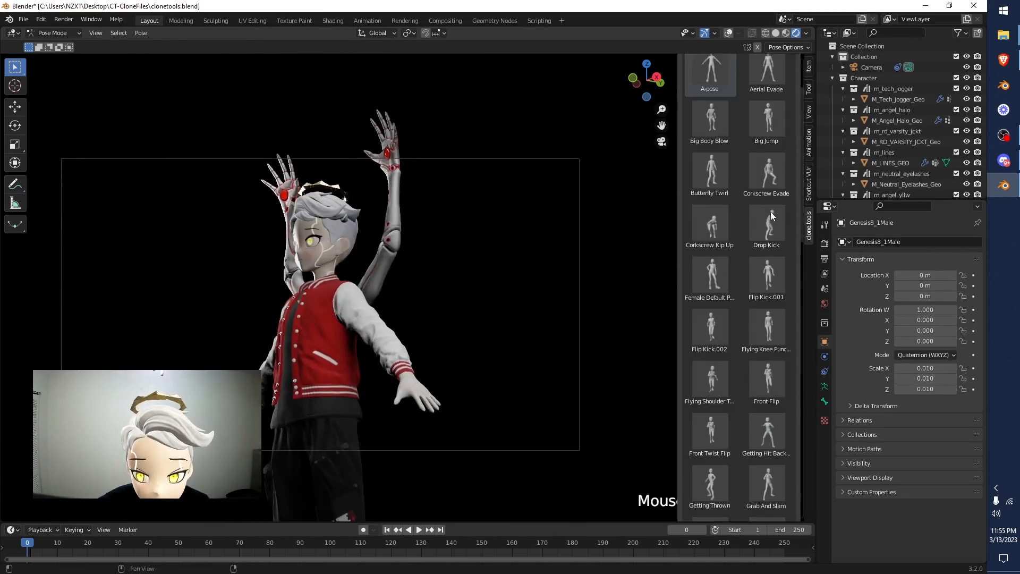
left_click(771, 212)
scroll(731, 106, "up", 5)
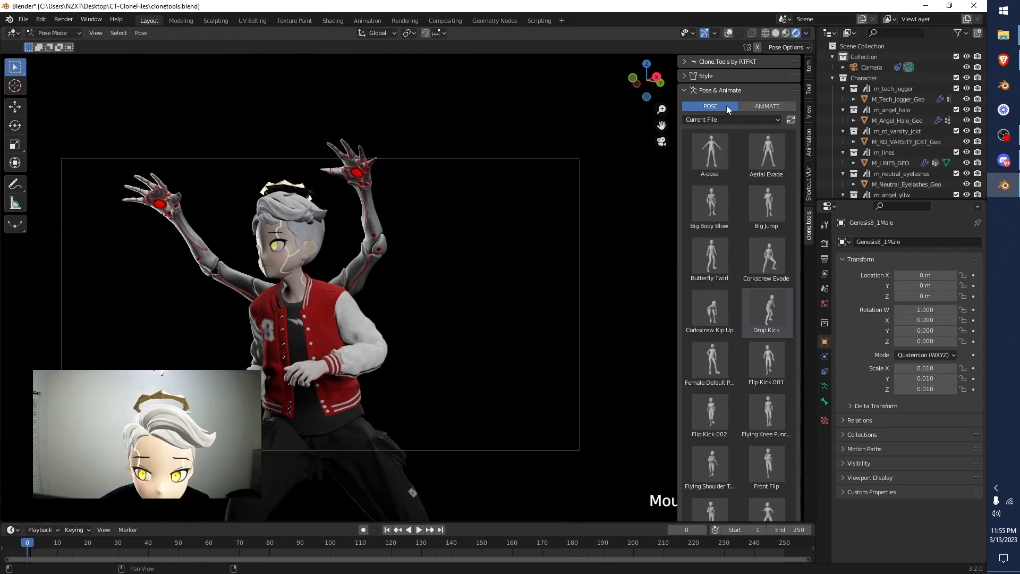
Reframe the character with camera location X 2.632 m, Y -4.904 m, lens shift X 0.016, Y -0.025 and focal length 130.1 mm.
left_click(715, 91)
key("shift+Left")
key("shift+Left")
key("shift+Left")
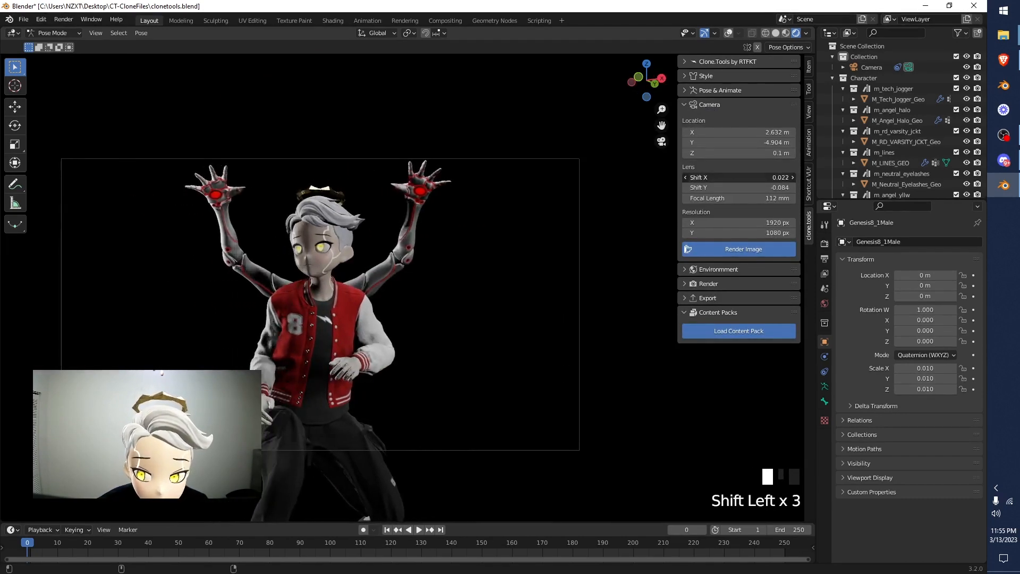
key("shift+Left")
left_click_drag(741, 188, 733, 189)
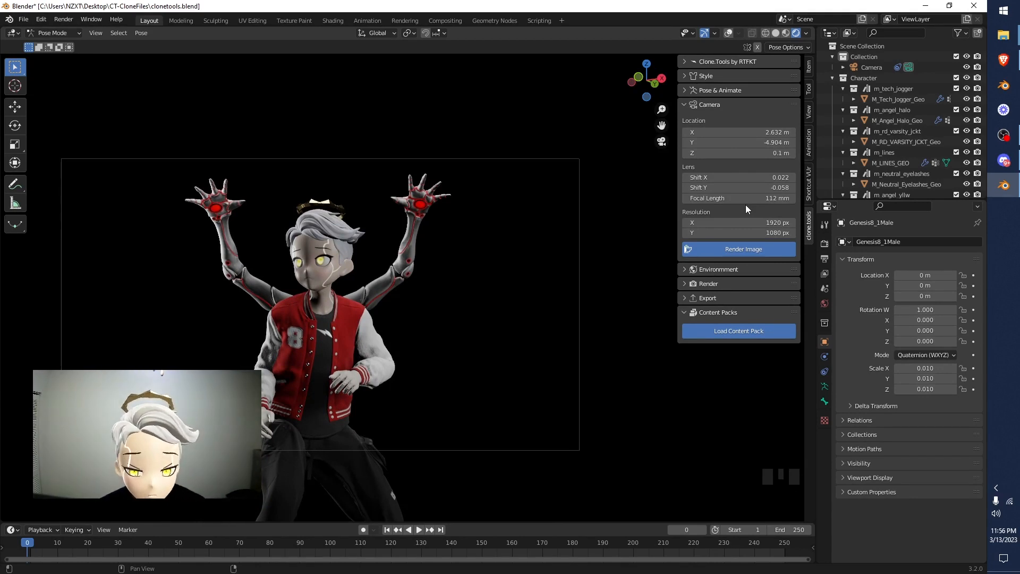
left_click_drag(744, 197, 726, 180, "shift")
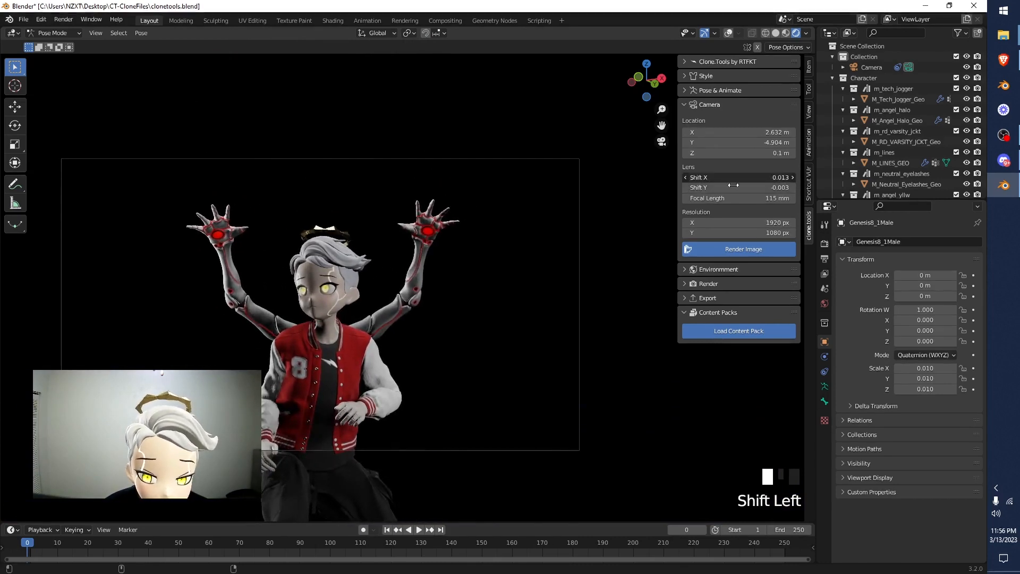
mouse_move(731, 188)
left_mouse_down("shift")
mouse_move(717, 187)
mouse_move(755, 197)
mouse_move(741, 197)
left_mouse_up("shift")
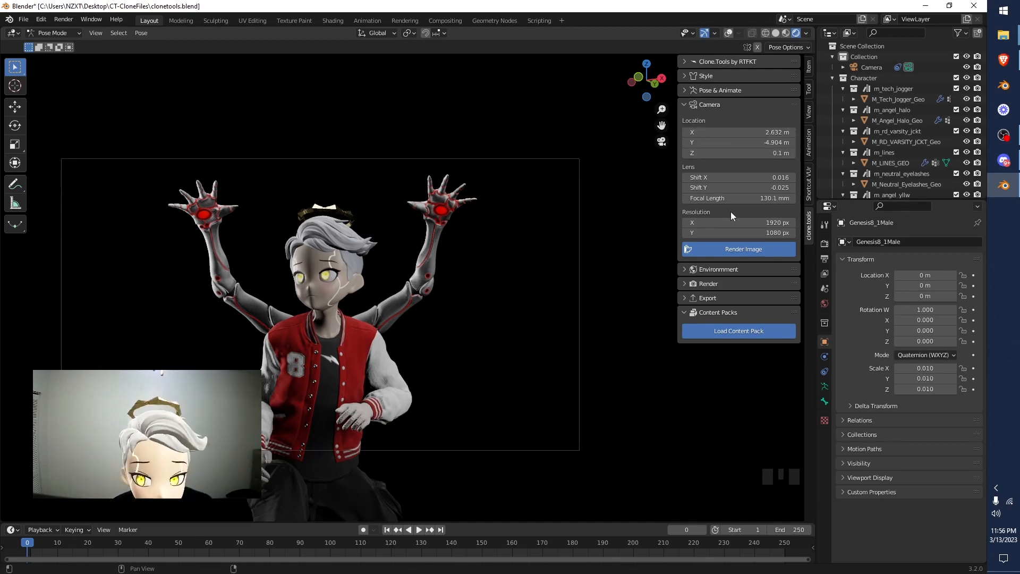
Set the camera's render resolution to 4000 x 4000 px.
double_click(762, 222)
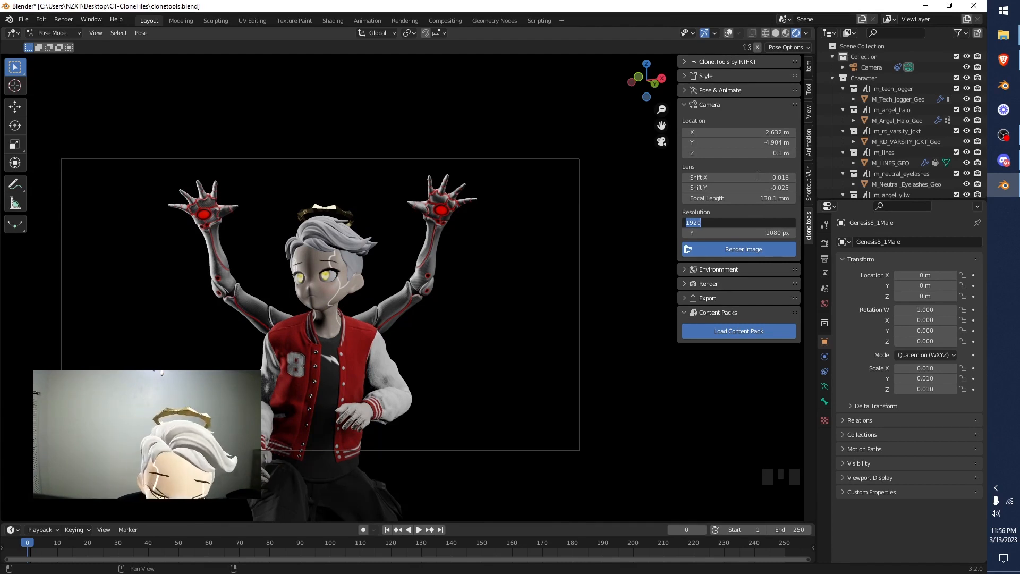
key("Tab")
type("4000")
key("Return")
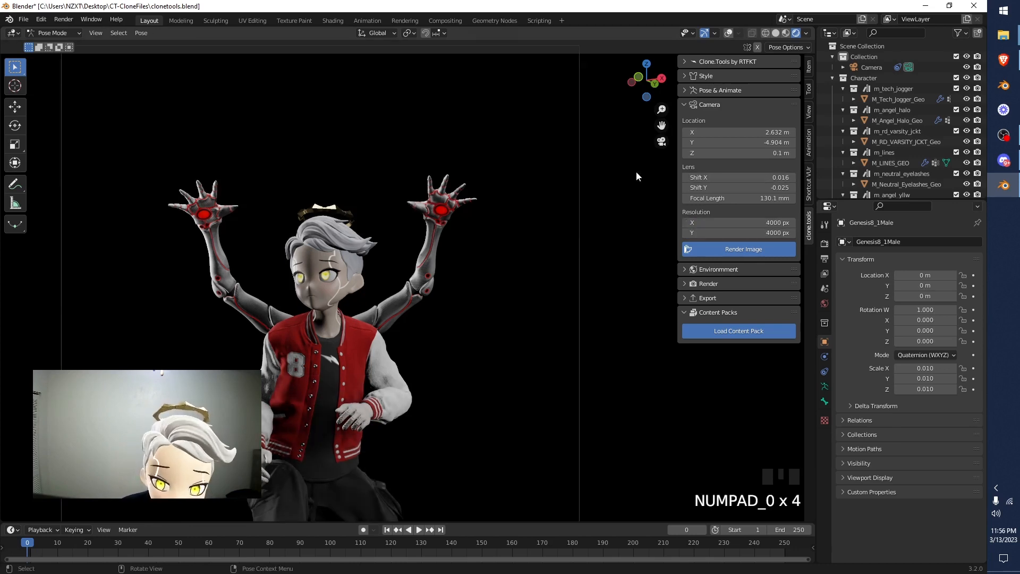
Fine-tune the camera's lens settings so the character's upper body and raised arms fill the square frame.
scroll(646, 106, "down", 4)
left_click_drag(662, 109, 661, 123)
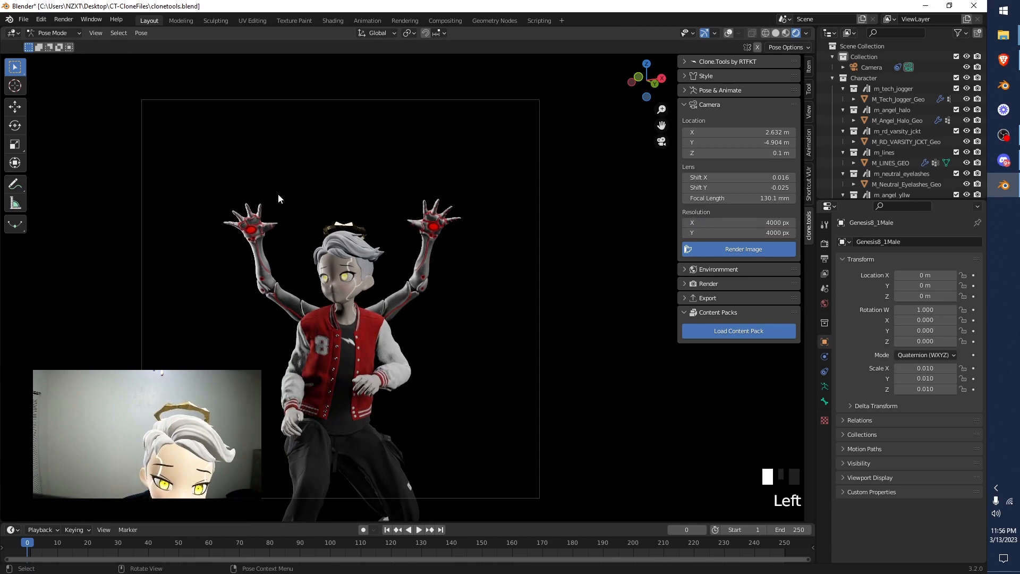
scroll(405, 438, "down", 4)
scroll(454, 301, "up", 4)
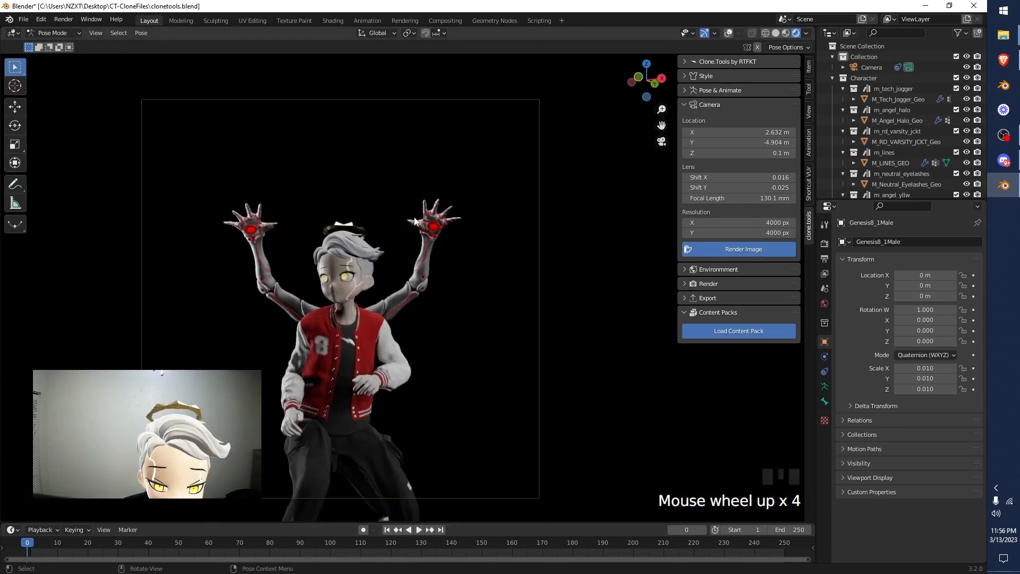
scroll(454, 301, "down", 4)
left_click_drag(747, 187, 795, 201, "shift")
left_click_drag(753, 189, 723, 187, "shift")
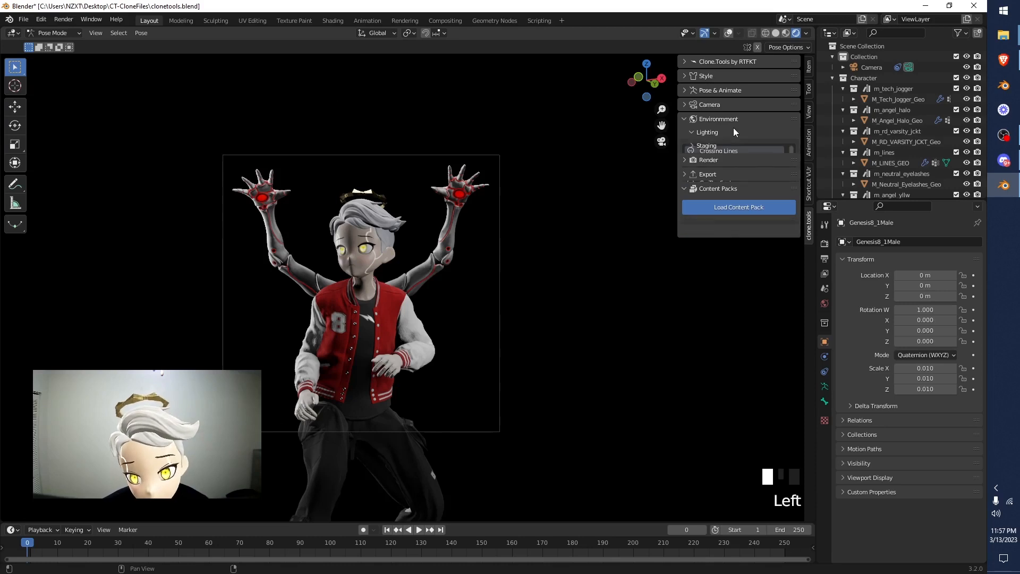
Expand the environment's Lighting and Staging settings and choose the Light Catcher staging preset.
left_click(734, 132)
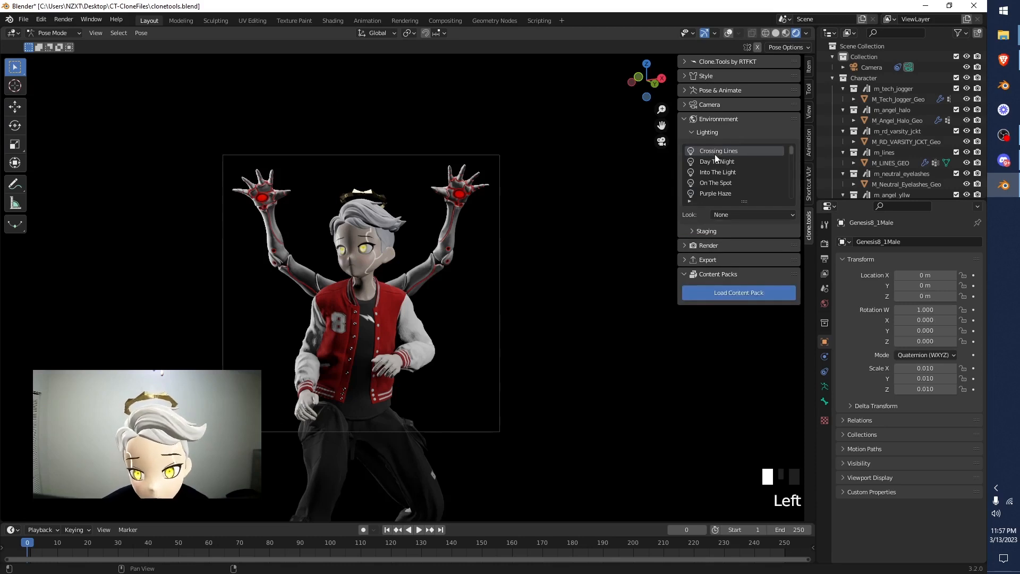
left_click(707, 231)
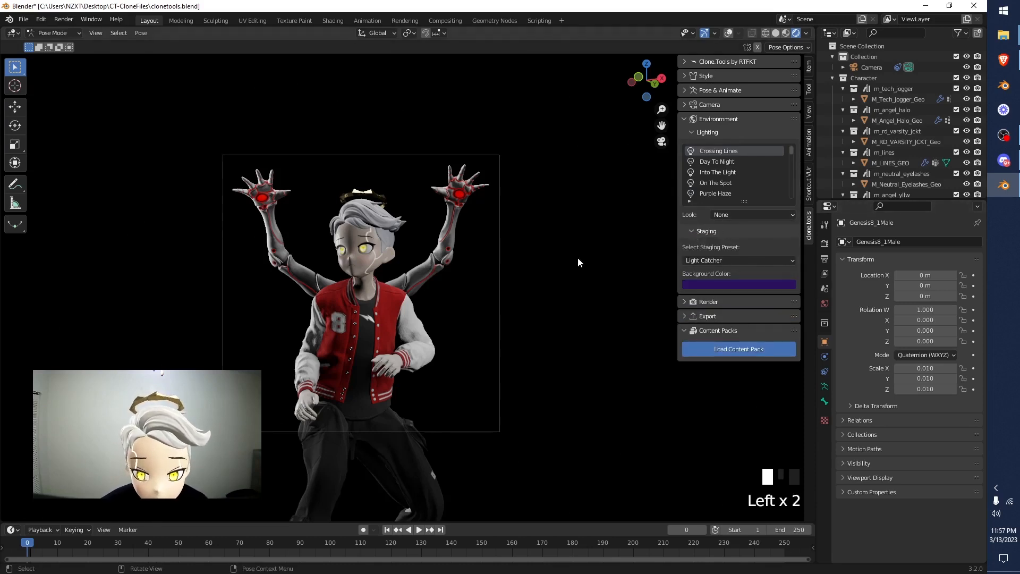
scroll(592, 234, "down", 4)
scroll(592, 321, "up", 4)
scroll(485, 396, "down", 8)
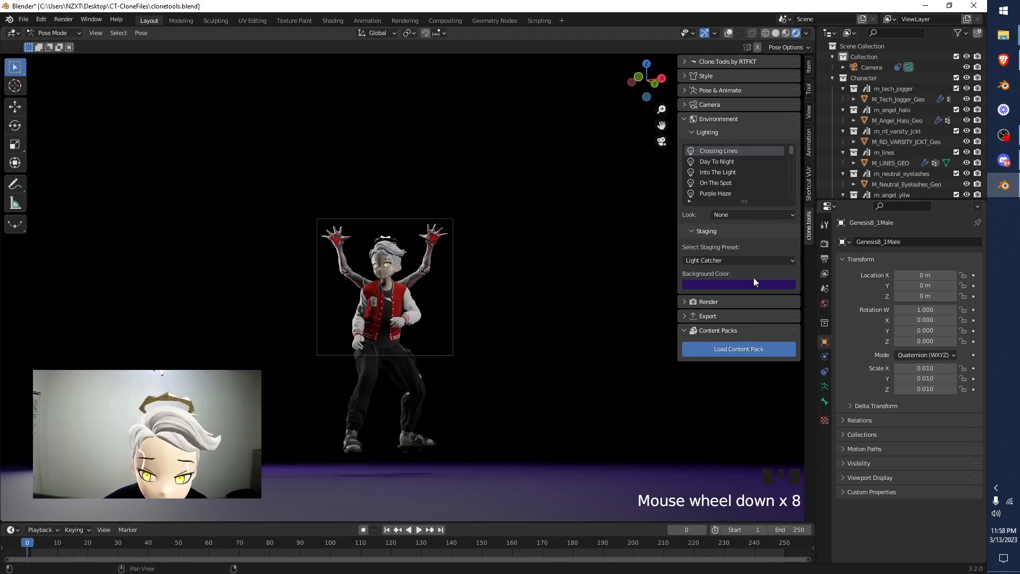
left_click(729, 261)
left_click(717, 276)
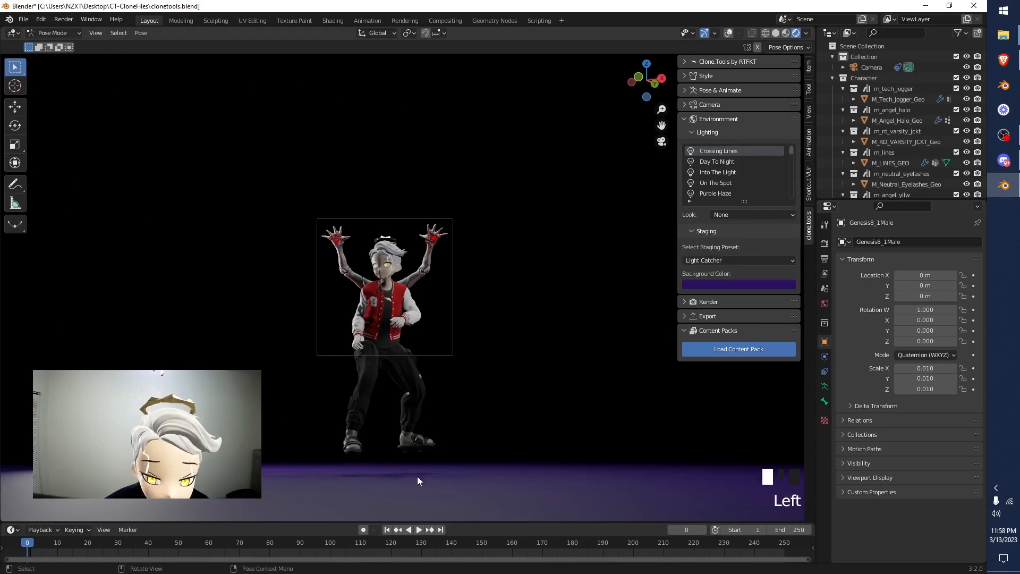
Change the Light Catcher's background color to black.
scroll(476, 350, "up", 4)
scroll(515, 325, "down", 8)
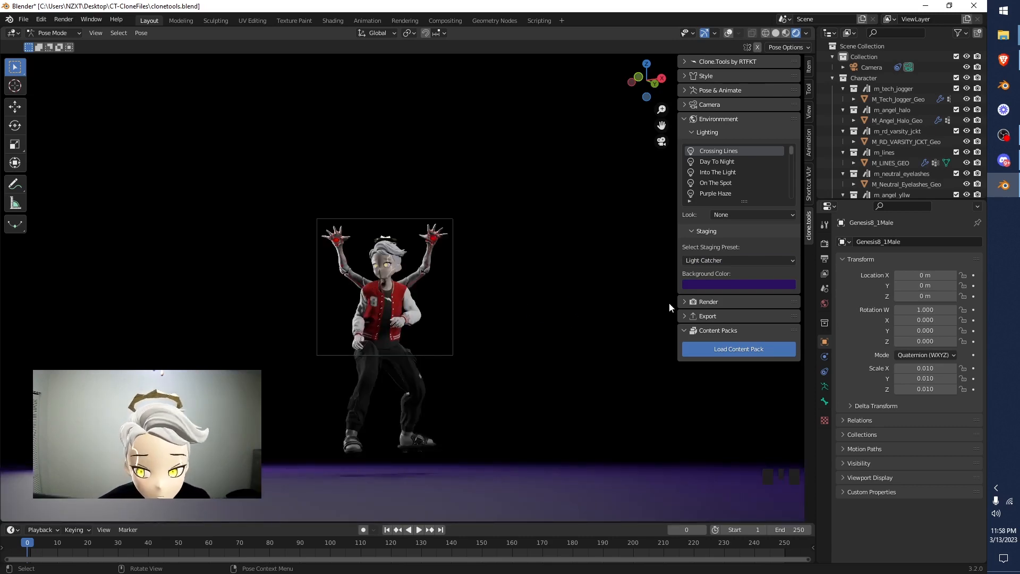
left_click(729, 284)
left_click_drag(762, 152, 715, 171)
left_click_drag(773, 181, 770, 210)
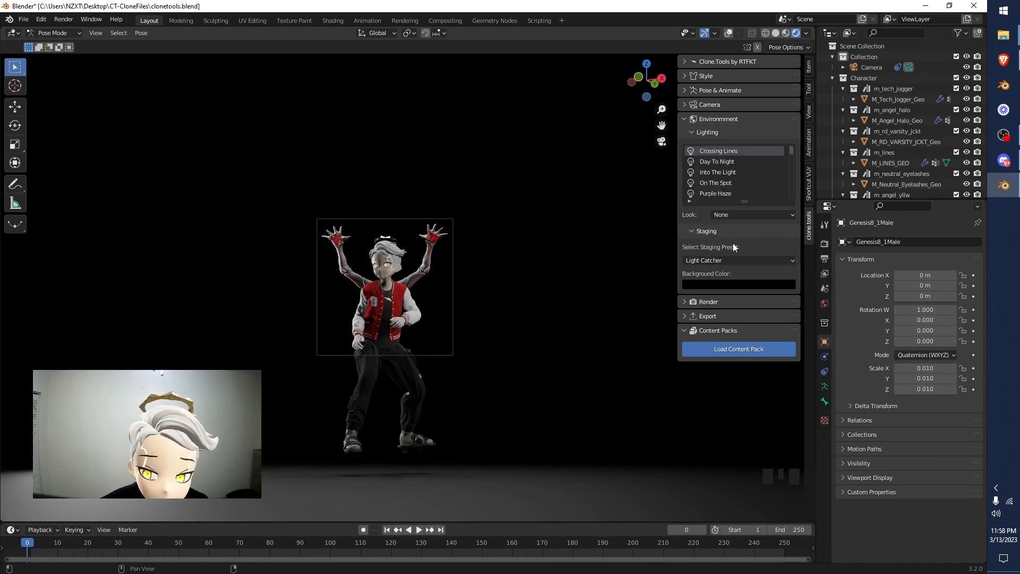
Switch the staging preset to Skybox and assign M_Angel_Halo_D.jpg as its background image.
left_click(723, 260)
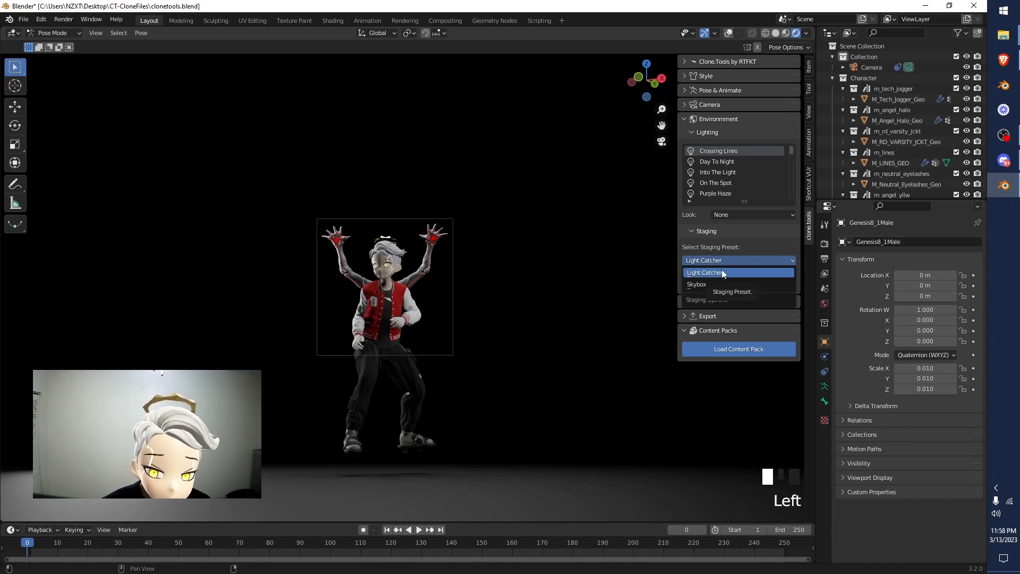
left_click(715, 279)
scroll(744, 268, "down", 20)
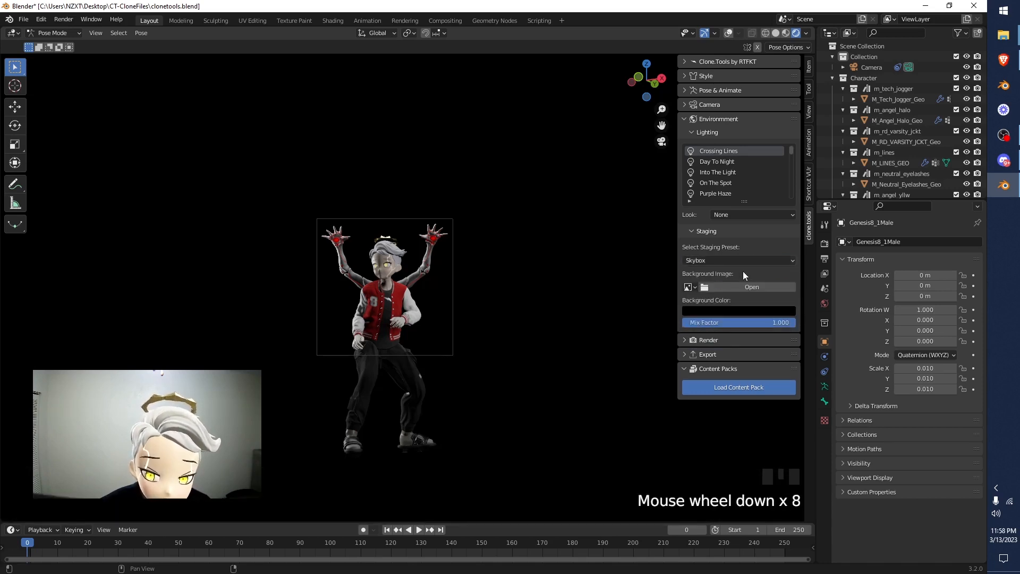
left_click(688, 288)
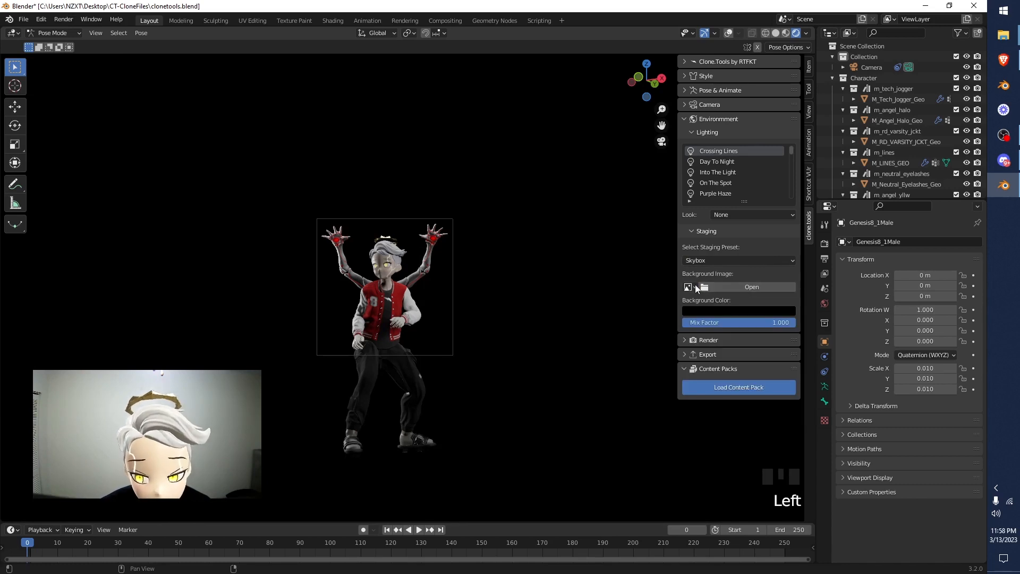
left_click(697, 287)
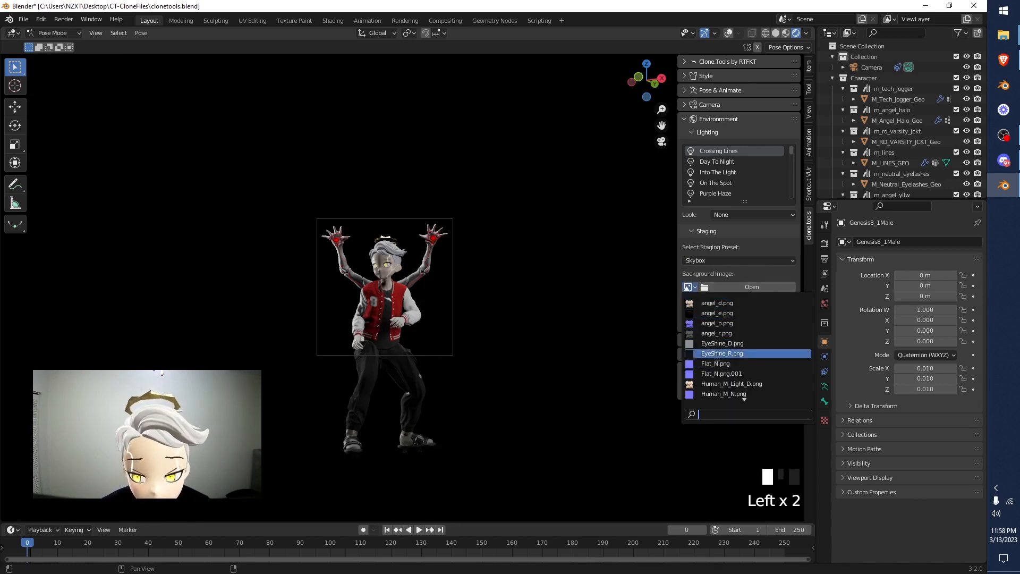
scroll(733, 367, "down", 6)
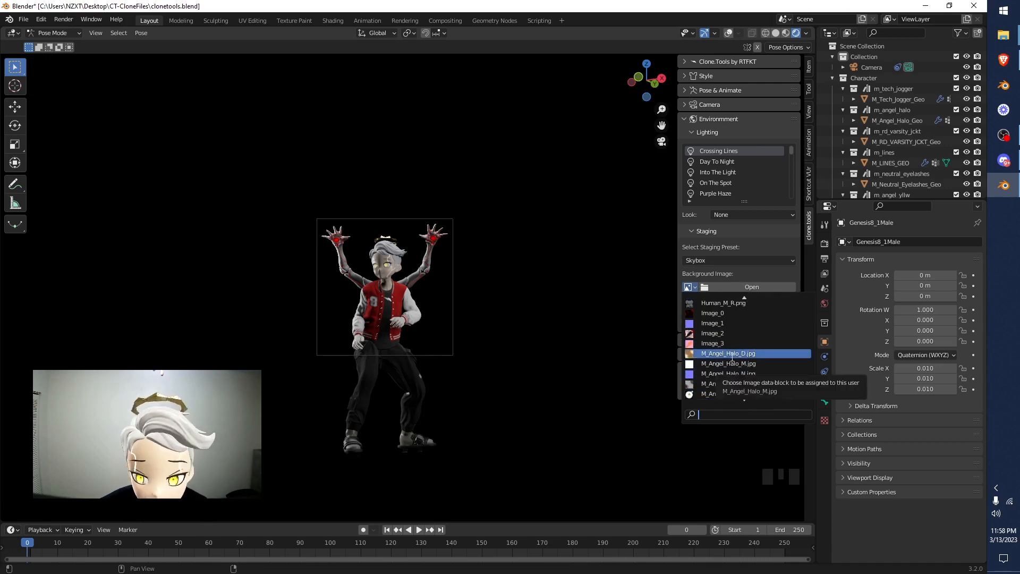
left_click(729, 354)
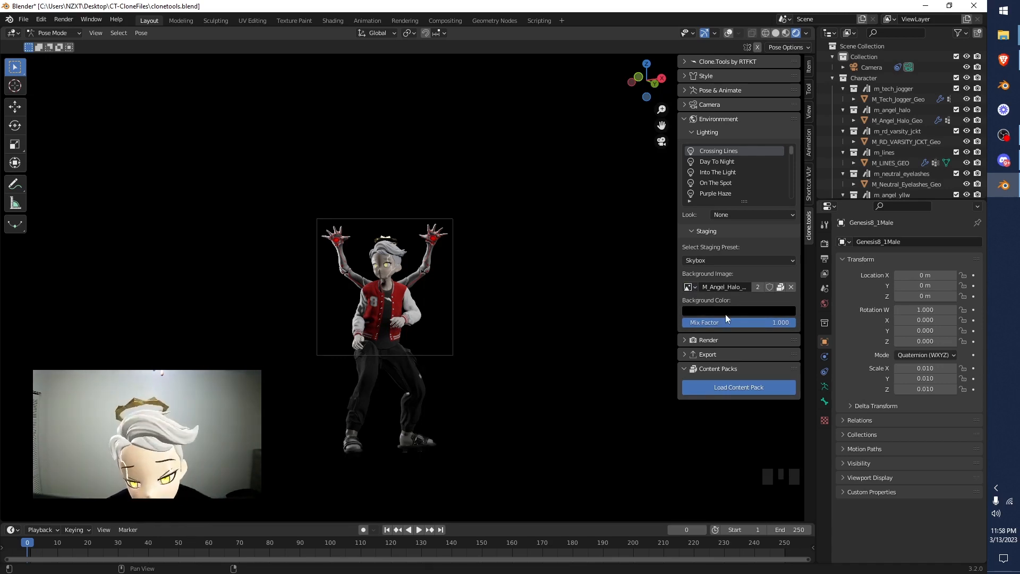
Lower the skybox Mix Factor to 0.000 and inspect the background image around the character.
scroll(567, 289, "down", 8)
scroll(571, 295, "up", 4)
scroll(569, 287, "down", 4)
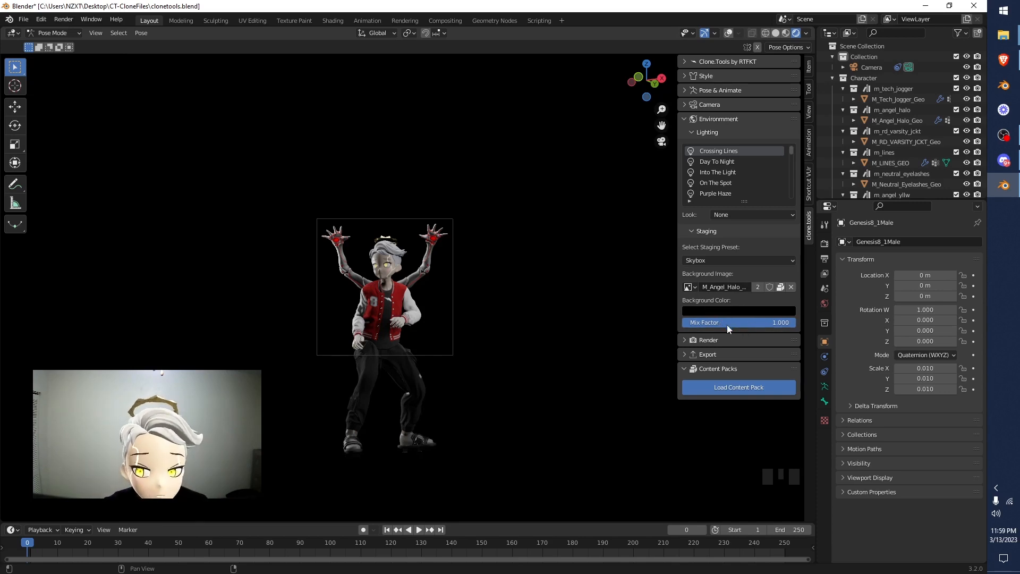
left_click_drag(769, 322, 722, 322)
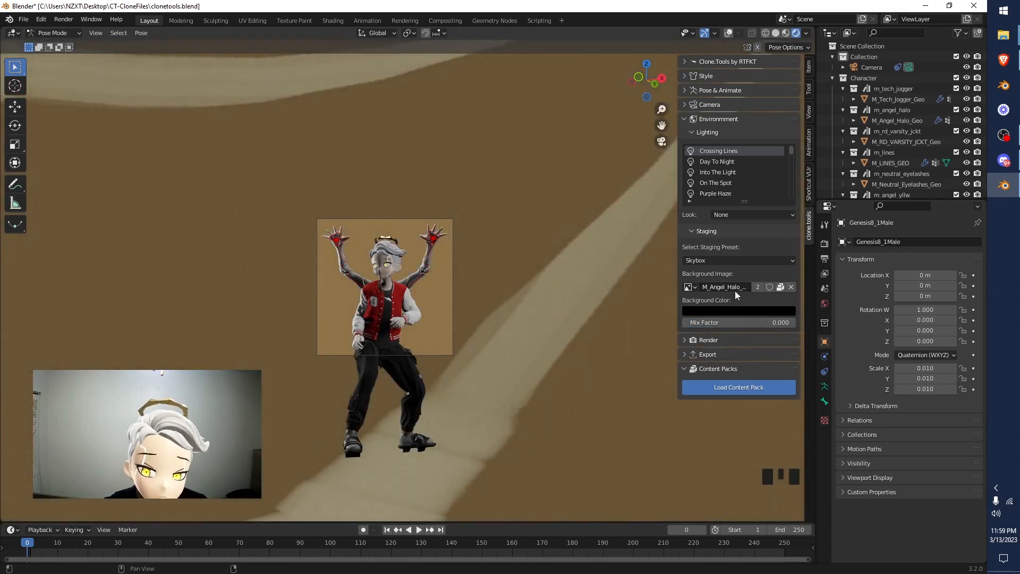
scroll(532, 228, "up", 4)
middle_click_drag(532, 228, 225, 221)
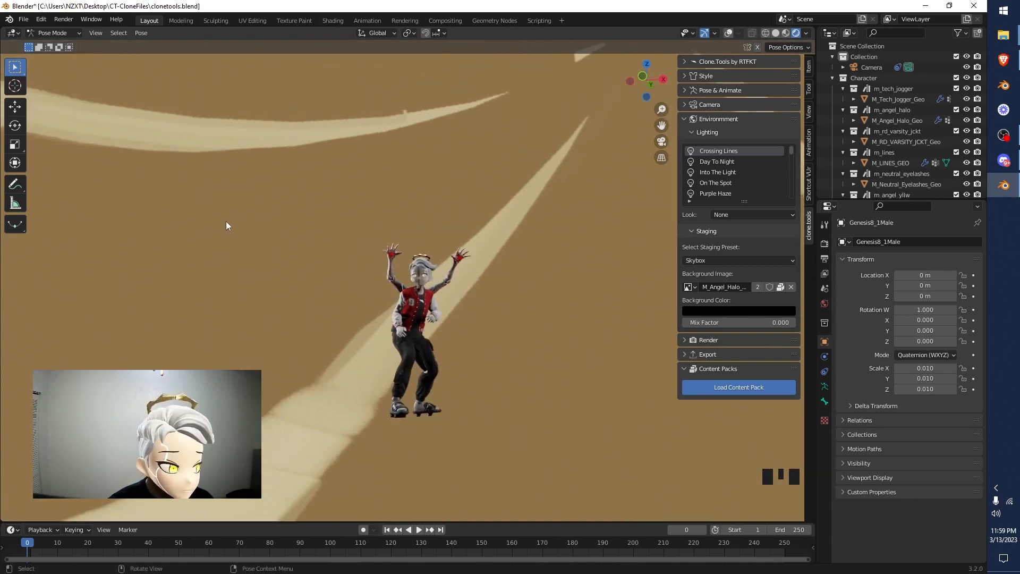
scroll(230, 220, "up", 4)
scroll(278, 311, "down", 4)
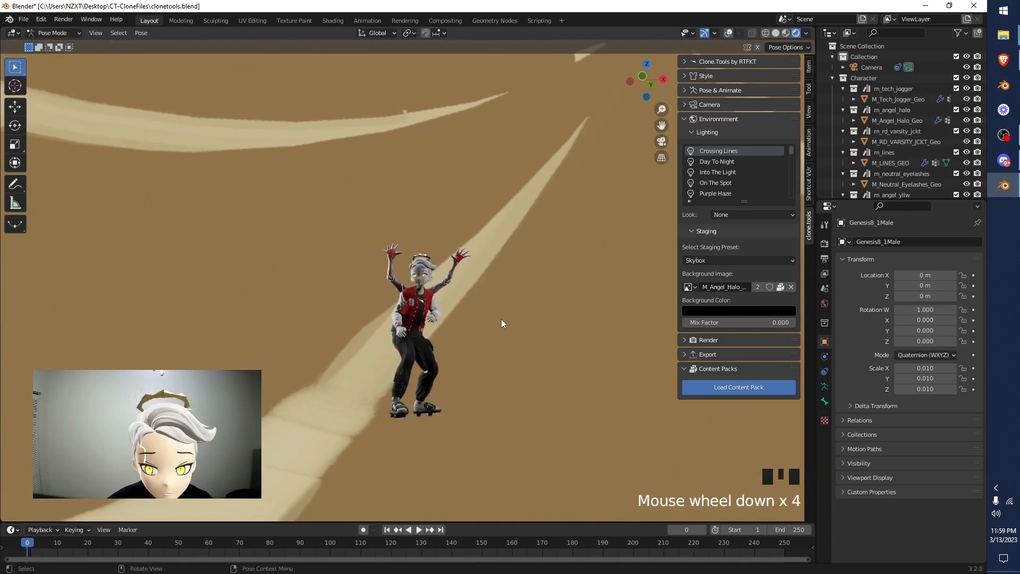
Blend a purple background color into the skybox image, trying a Mix Factor of 0.907 and 0.648.
left_click_drag(747, 322, 849, 322)
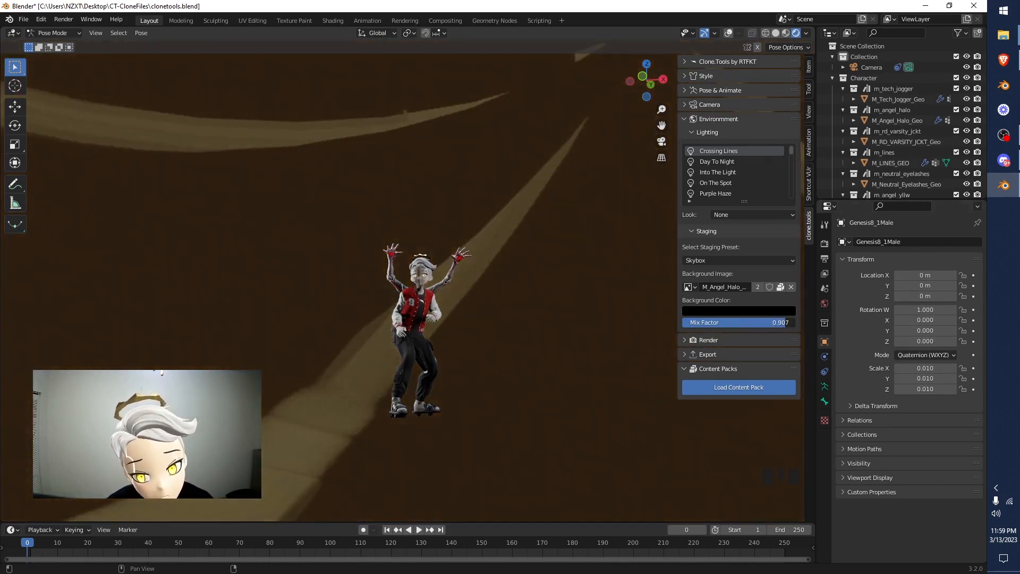
left_click(765, 312)
left_click_drag(774, 234, 761, 203)
left_click(763, 312)
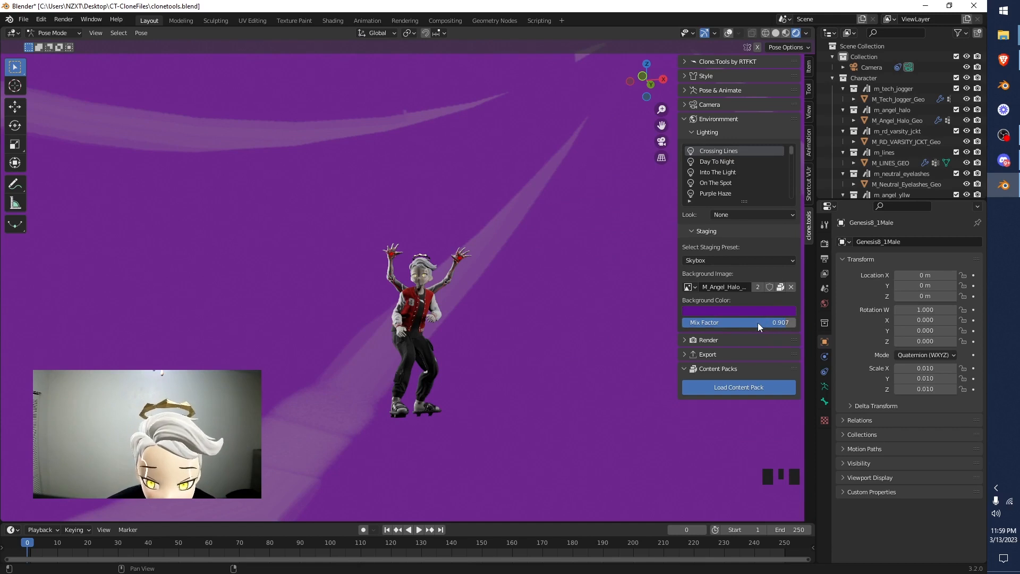
mouse_move(754, 321)
left_mouse_down()
mouse_move(711, 323)
mouse_move(796, 322)
mouse_move(756, 322)
left_mouse_up()
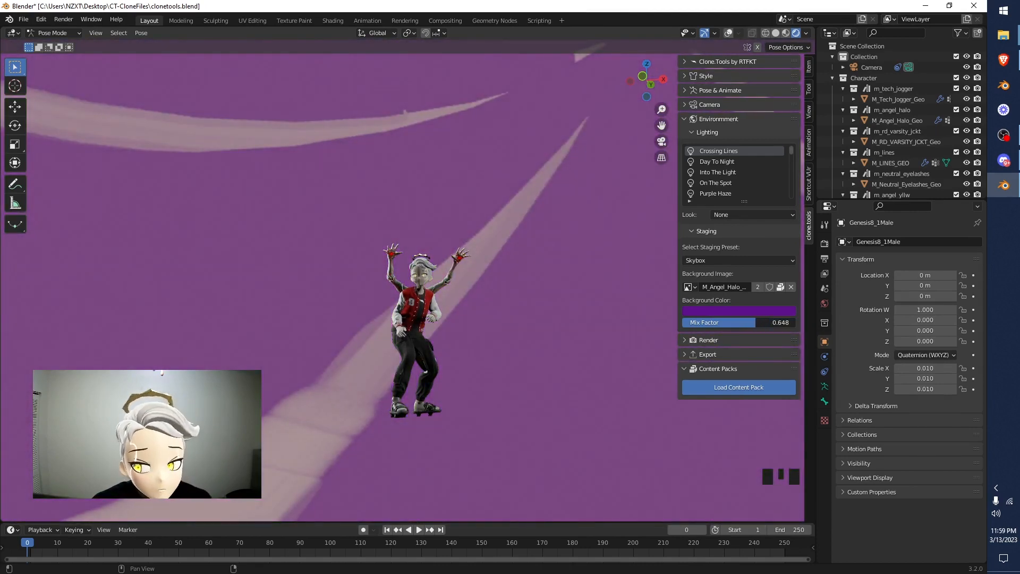
Remove the skybox background image and set the Mix Factor to 1.000.
left_click(791, 287)
left_click(785, 323)
left_click_drag(755, 323, 797, 322)
Make the skybox background color black with HSV values 0.378, 0.886 and 0.000.
left_click(747, 313)
mouse_move(728, 203)
left_mouse_down()
mouse_move(695, 176)
mouse_move(731, 235)
mouse_move(766, 205)
mouse_move(728, 163)
mouse_move(696, 178)
left_mouse_up()
left_click(720, 310)
left_click_drag(776, 219, 774, 238)
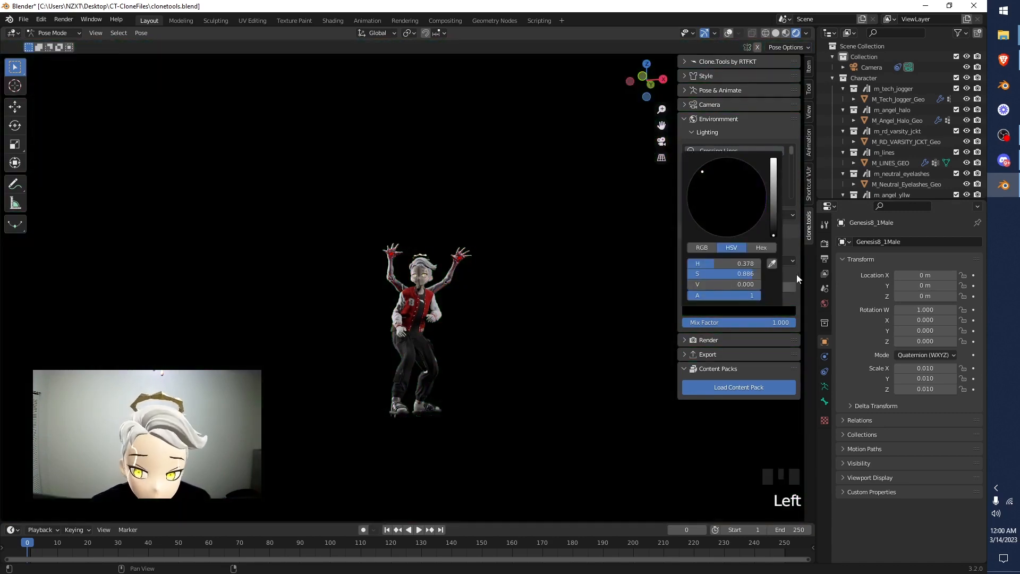
Collapse the Staging settings and enlarge the lighting preset list to show more presets.
left_click(734, 261)
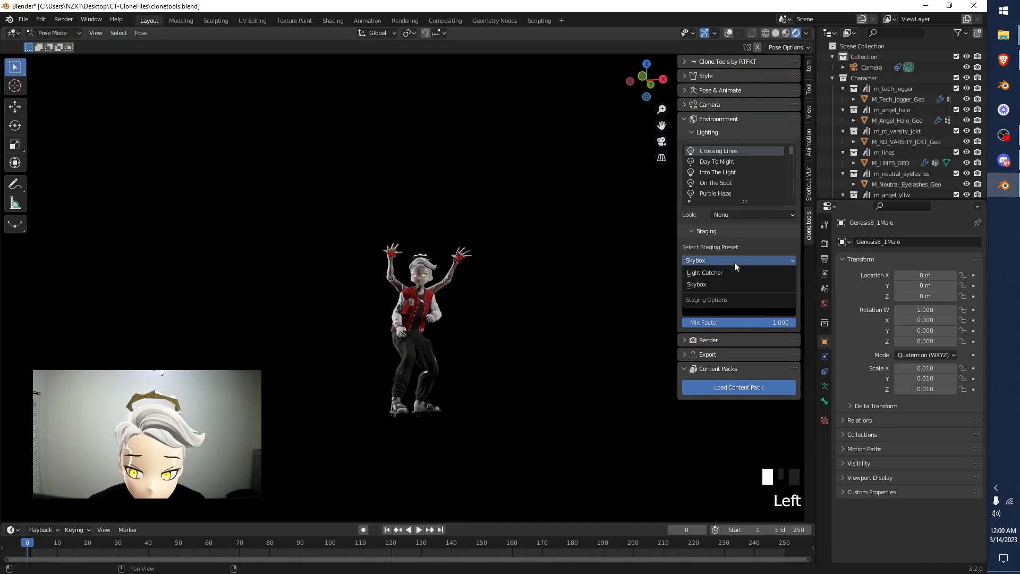
left_click(727, 232)
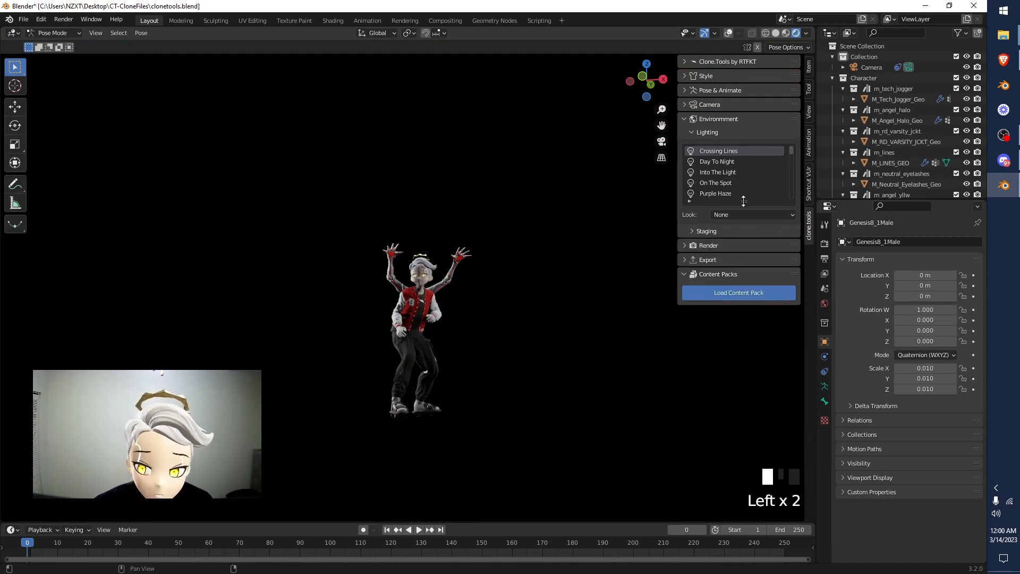
left_click_drag(744, 199, 757, 374)
scroll(755, 246, "down", 16)
scroll(712, 302, "up", 10)
scroll(707, 305, "up", 4)
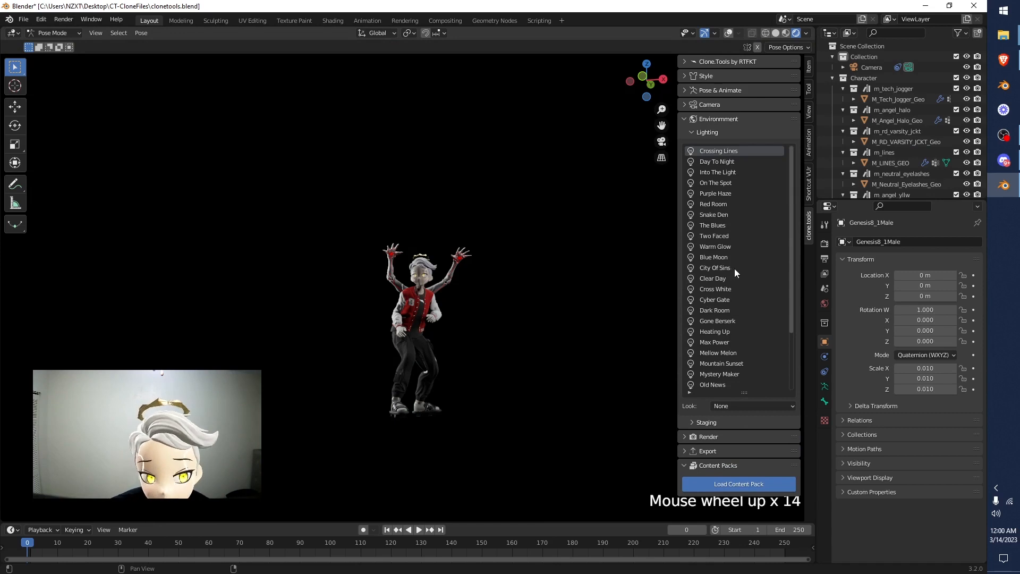
Return to the camera view and turn off the Default Lighting preset.
left_click(662, 141)
scroll(461, 271, "down", 4)
scroll(468, 271, "up", 4)
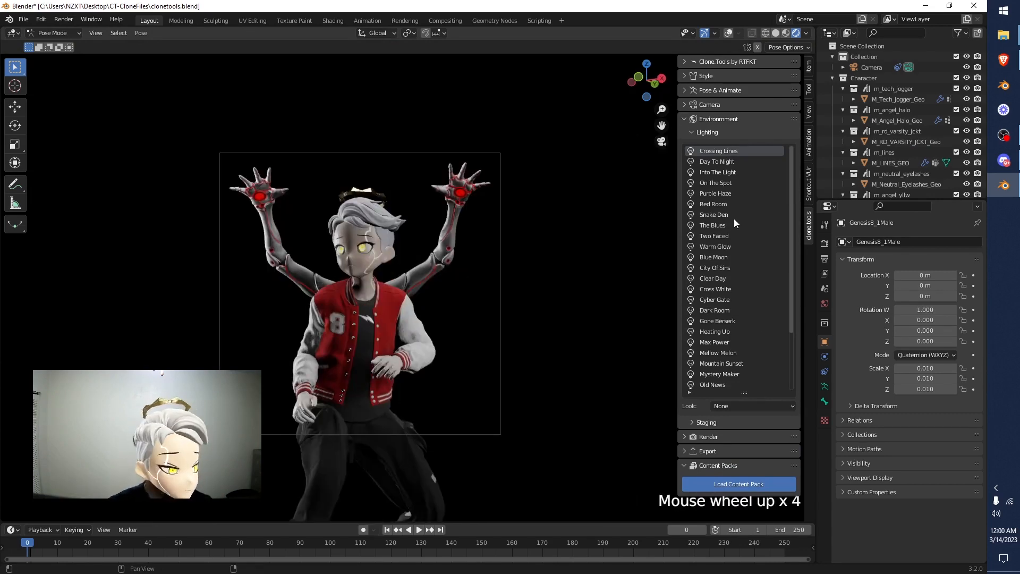
scroll(729, 225, "down", 16)
scroll(736, 282, "up", 16)
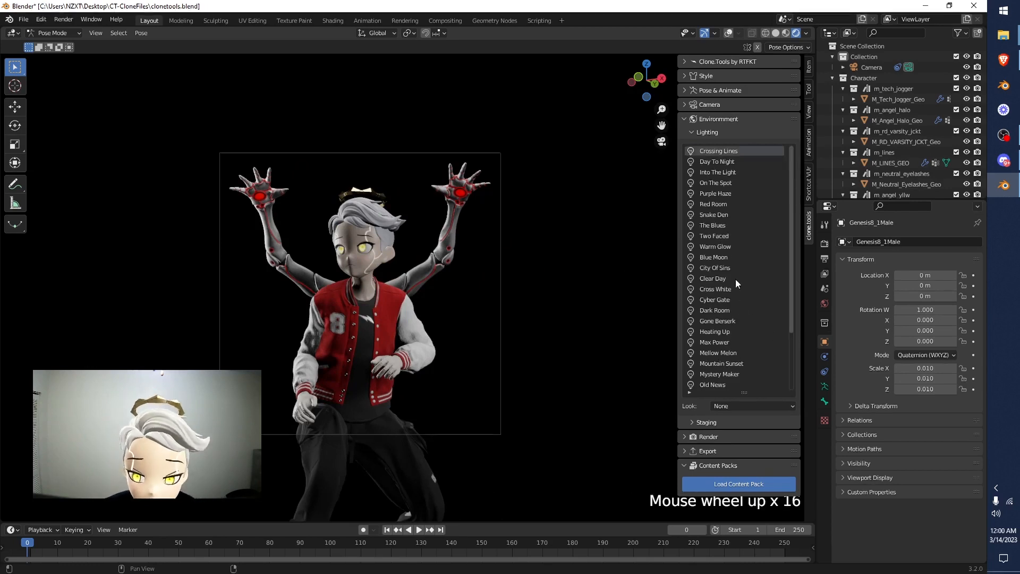
scroll(697, 223, "down", 12)
scroll(702, 365, "up", 4)
scroll(703, 364, "down", 16)
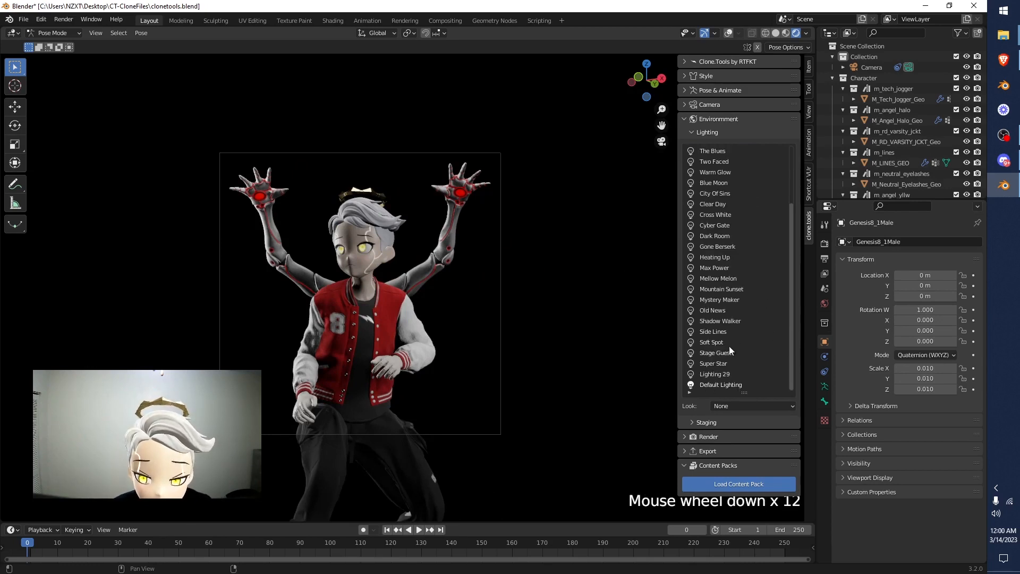
left_click(690, 384)
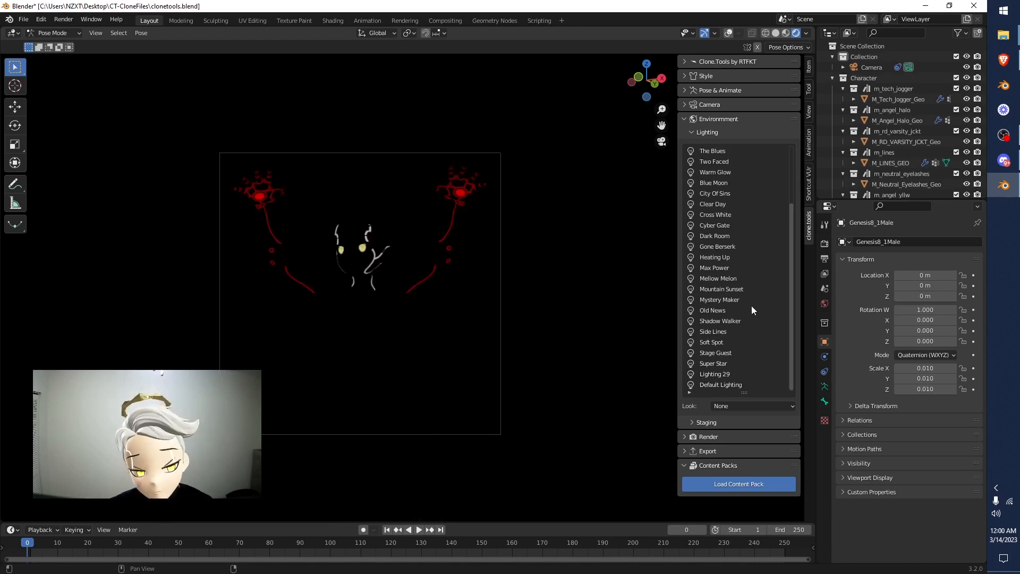
Try the Day To Night lighting preset on the character and replace it with Into The Light.
scroll(732, 239, "up", 20)
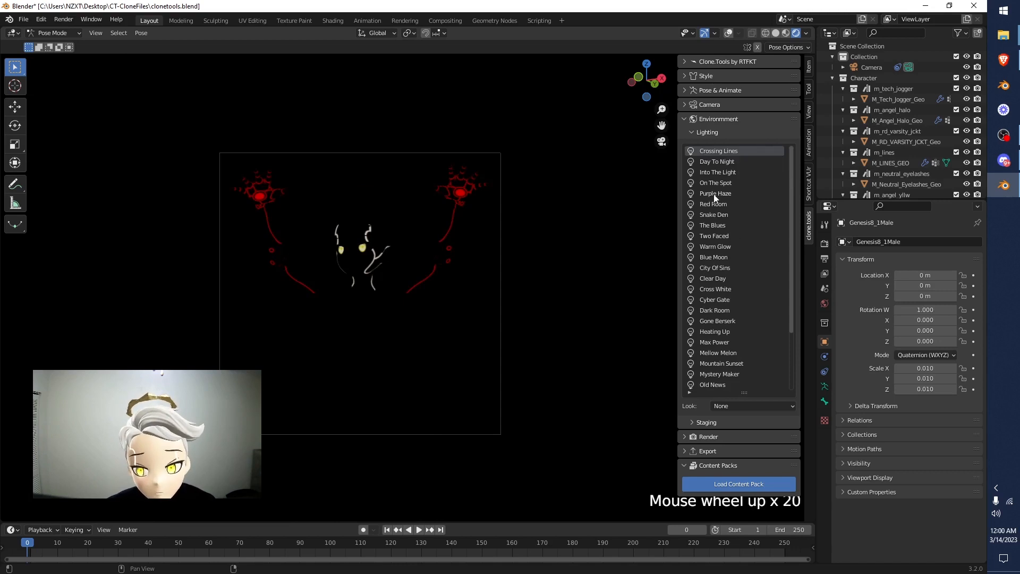
left_click(727, 162)
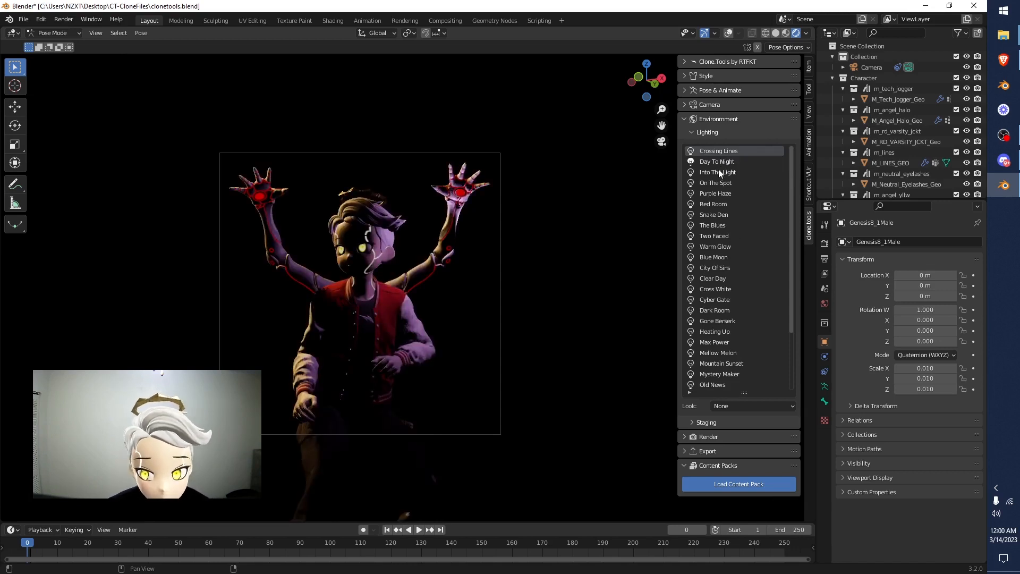
double_click(715, 172)
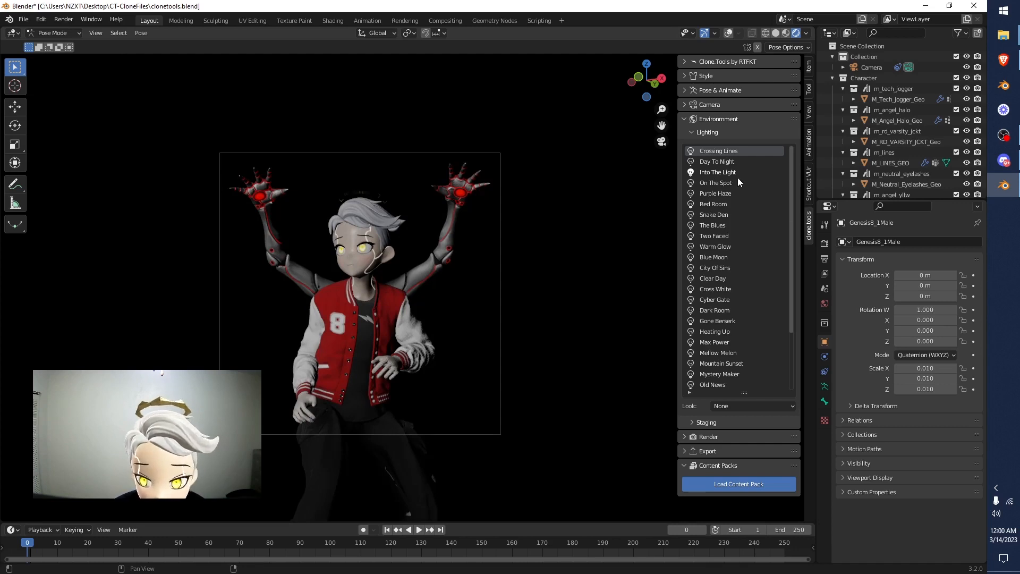
Look through the full list of lighting presets.
scroll(738, 181, "down", 8)
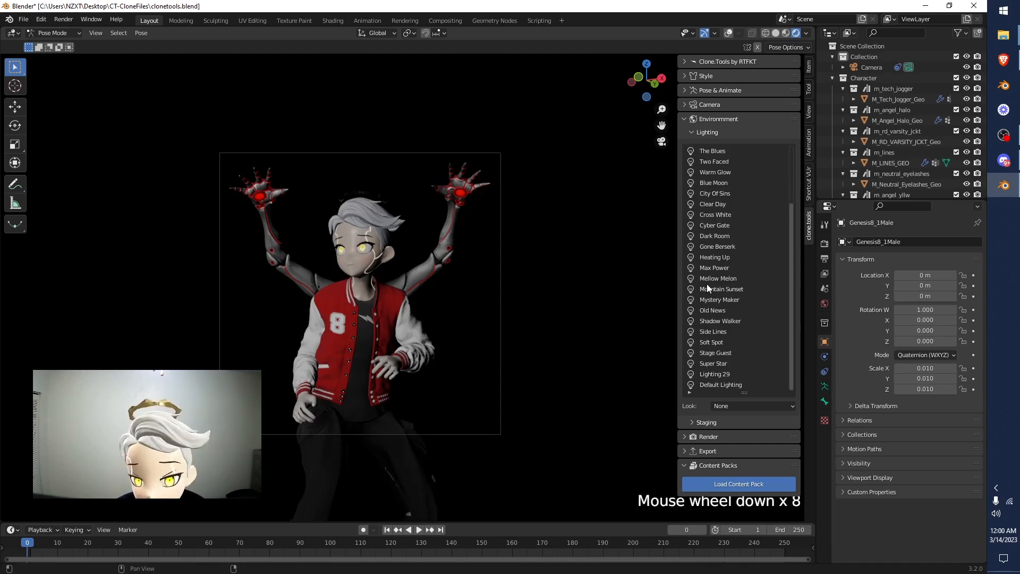
scroll(702, 319, "down", 16)
scroll(707, 315, "up", 16)
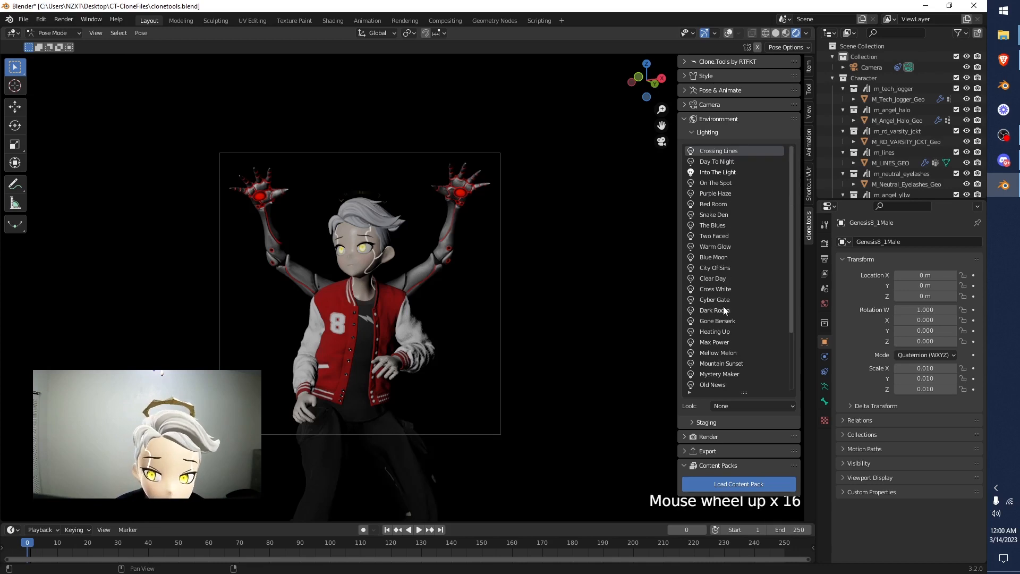
scroll(741, 292, "down", 4)
scroll(739, 288, "down", 8)
scroll(738, 290, "up", 15)
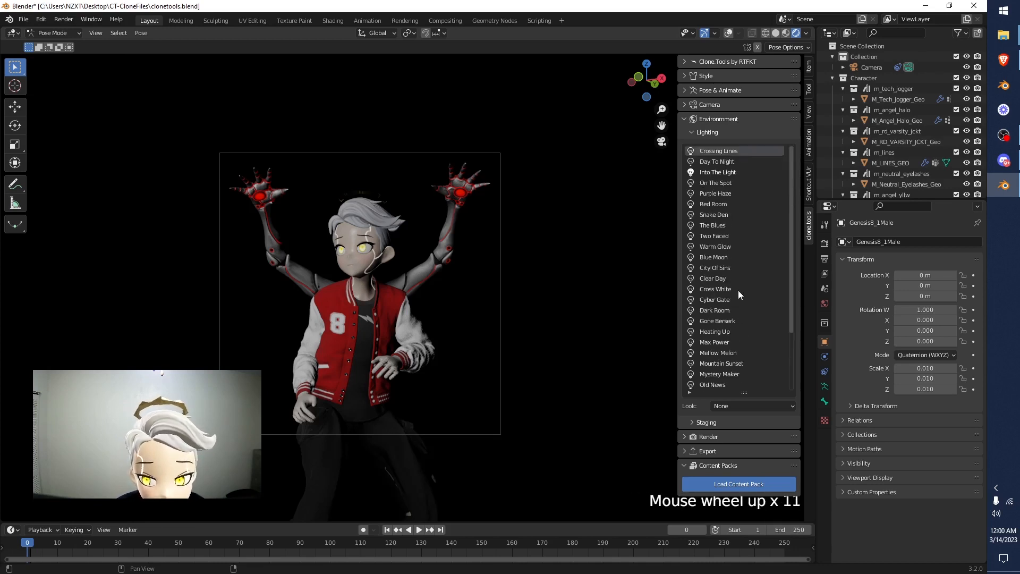
Try the Purple Haze, Red Room, The Blues and Snake Den lighting presets on the character, turning each off again.
left_click(711, 195)
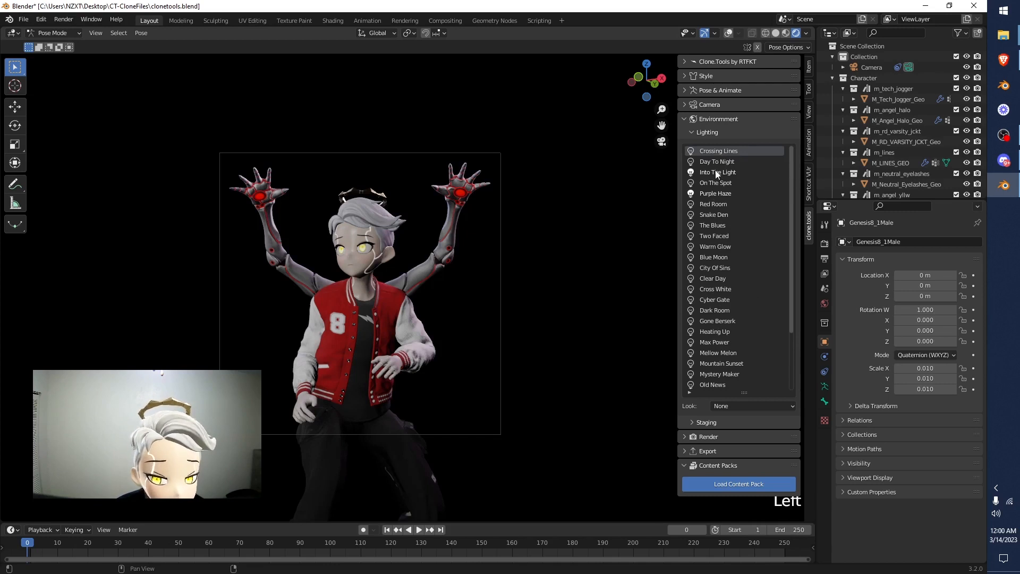
left_click(717, 194)
left_click(715, 204)
left_click(720, 226)
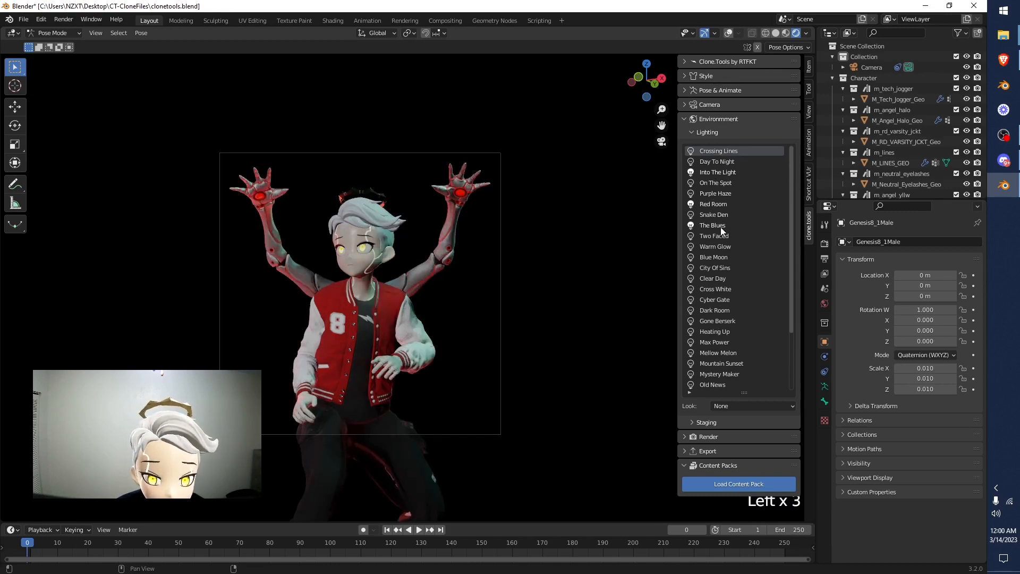
left_click(720, 225)
left_click(722, 206)
double_click(722, 216)
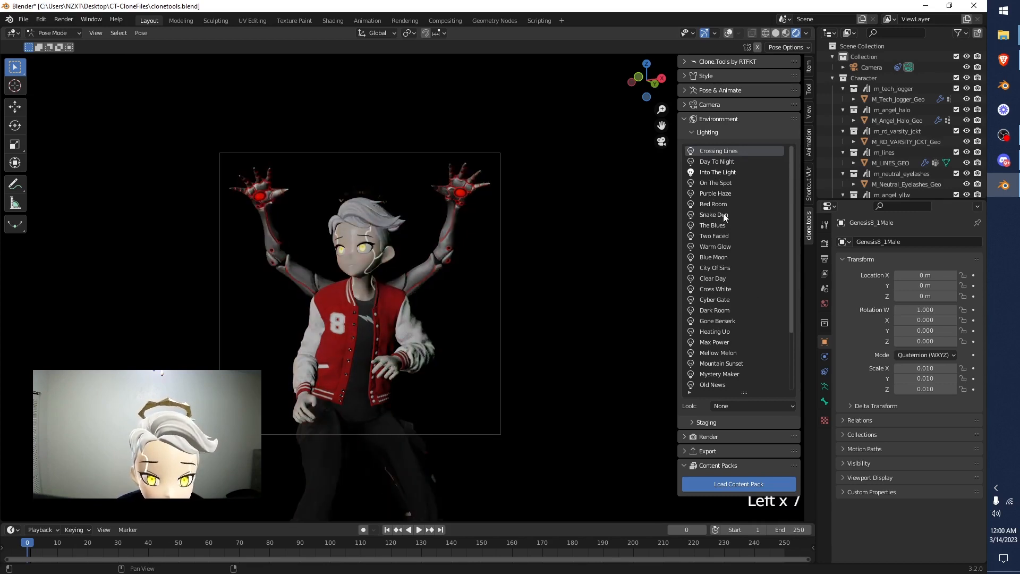
left_click(723, 216)
left_click(723, 217)
Try the City Of Sins and Two Faced lighting presets on the character, turning each off again.
left_click(715, 267)
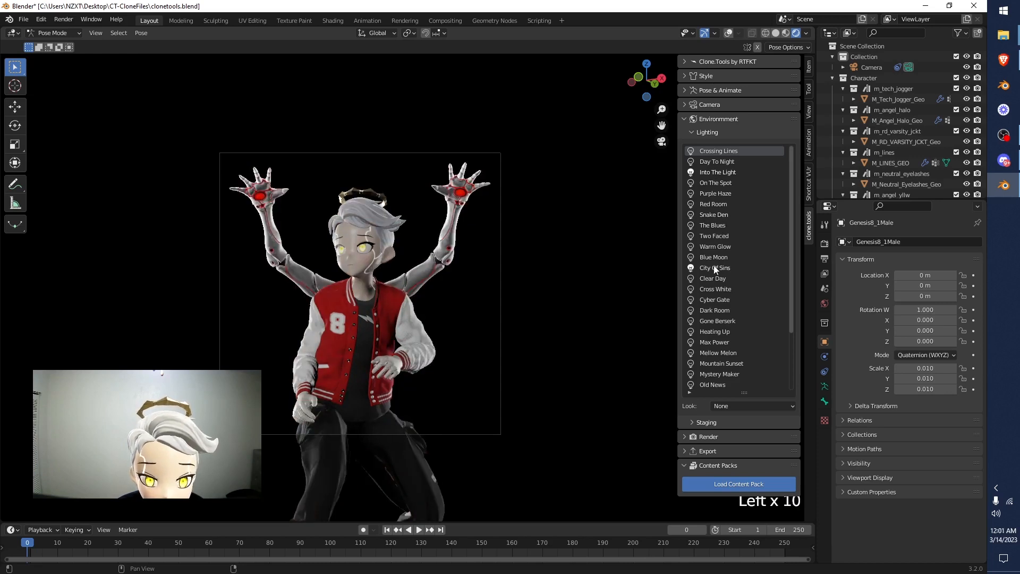
left_click(715, 268)
left_click(722, 311)
left_click(699, 301)
left_click(706, 274)
left_click(710, 265)
left_click(710, 280)
left_click(709, 279)
left_click(709, 267)
left_click(710, 239)
left_click(711, 239)
Try combining the Clear Day and Warm Glow lighting presets, and turn them off so only Into The Light stays on.
left_click(711, 277)
left_click(717, 248)
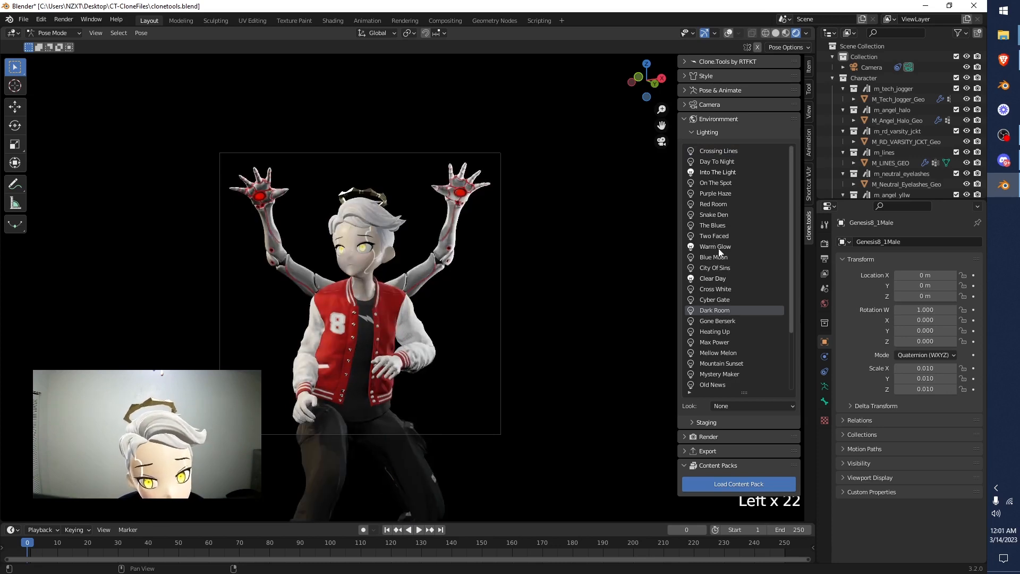
left_click(718, 237)
left_click(715, 247)
left_click(717, 257)
left_click(720, 268)
left_click(718, 261)
left_click(718, 280)
left_click(719, 280)
left_click(730, 240)
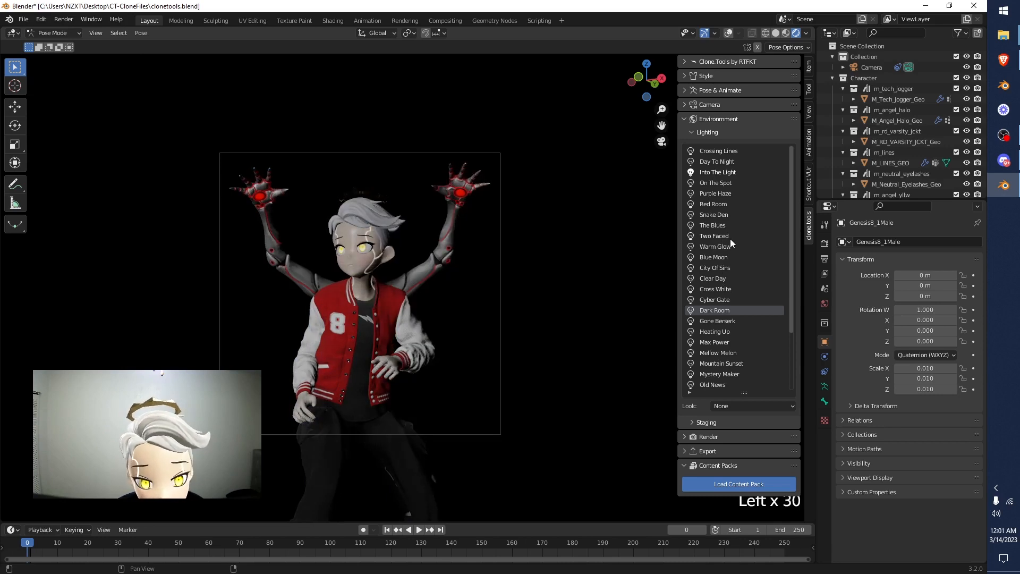
Turn on the Side Lines lighting preset and sample Mystery Maker, Mountain Sunset and Old News alongside it.
scroll(712, 314, "down", 8)
left_click(696, 331)
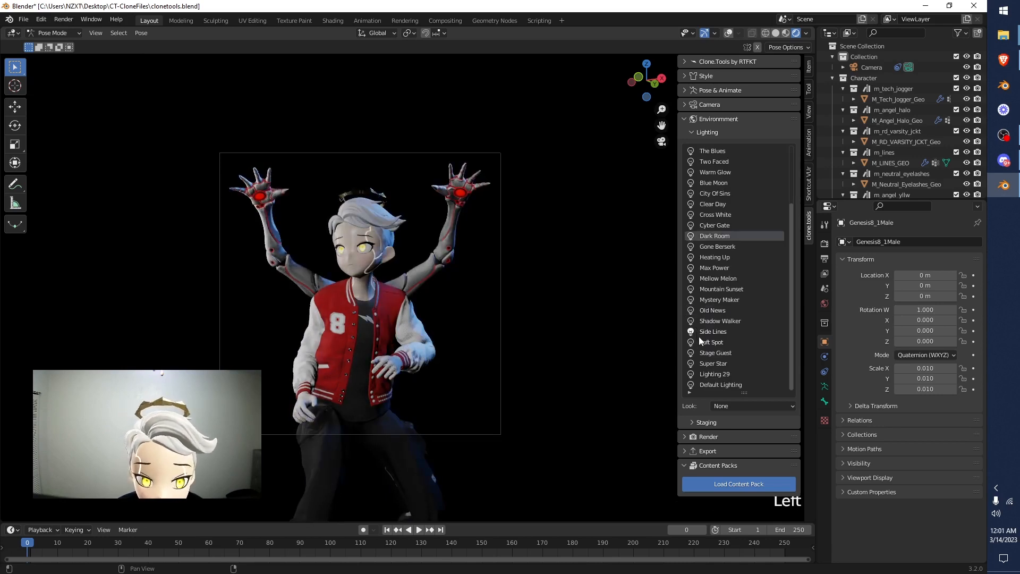
left_click(713, 300)
left_click(711, 291)
left_click(718, 290)
left_click(720, 311)
Try the Mellow Melon lighting preset together with Old News, and turn both off.
key("Left")
key("Left")
key("Left")
key("Left")
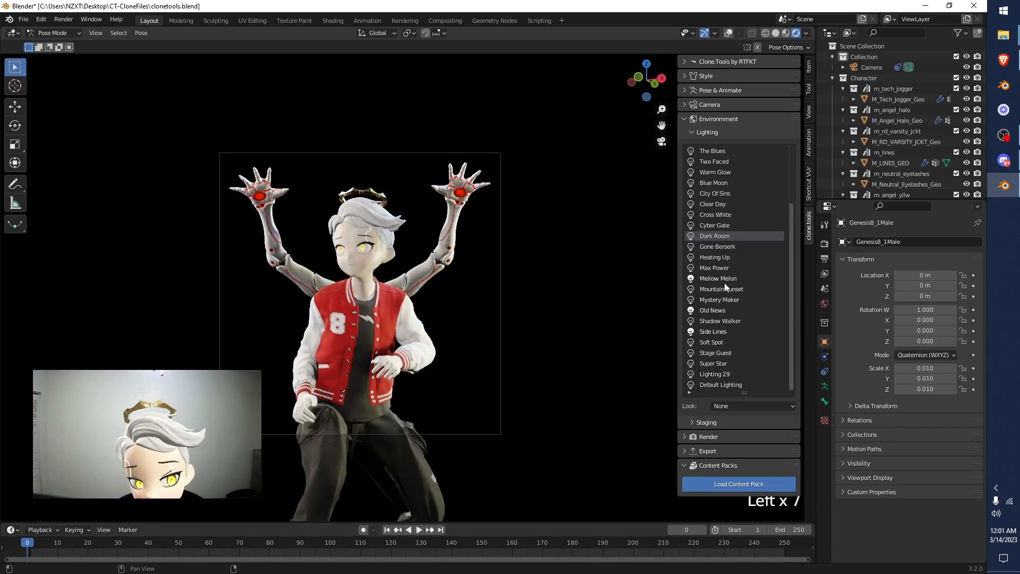
key("Left")
scroll(735, 346, "down", 16)
key("Left")
key("Left")
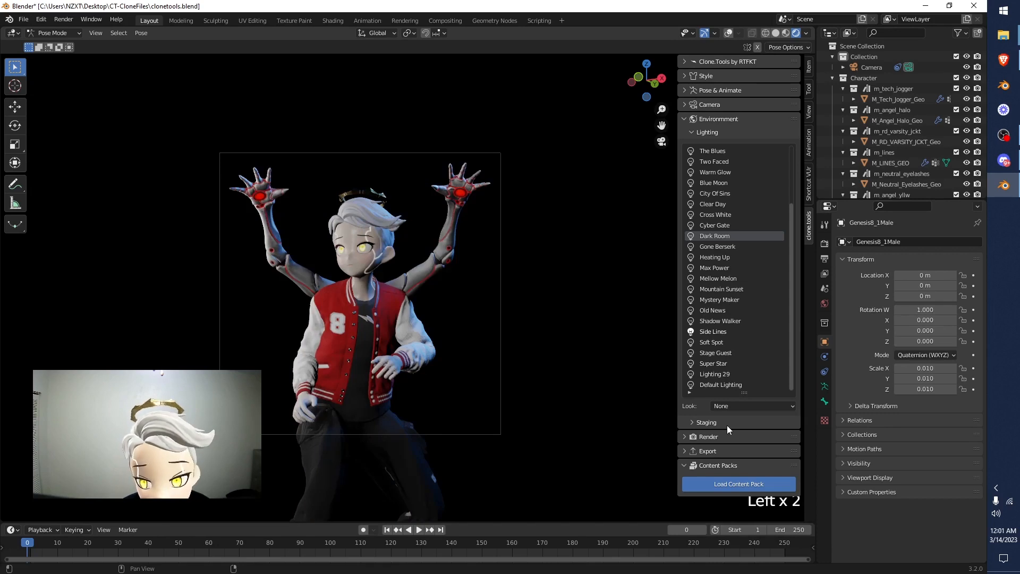
Set the lighting Look to High Contrast.
left_click(737, 407)
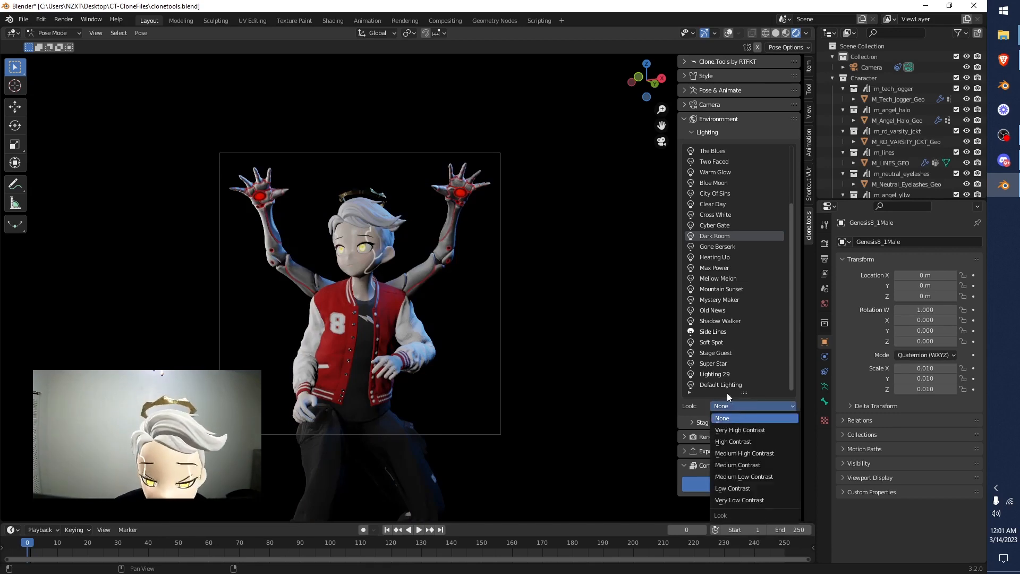
left_click(746, 442)
left_click(744, 407)
left_click(744, 435)
Turn on the Soft Spot lighting preset in addition to Side Lines.
left_click(724, 342)
left_click(723, 342)
double_click(725, 343)
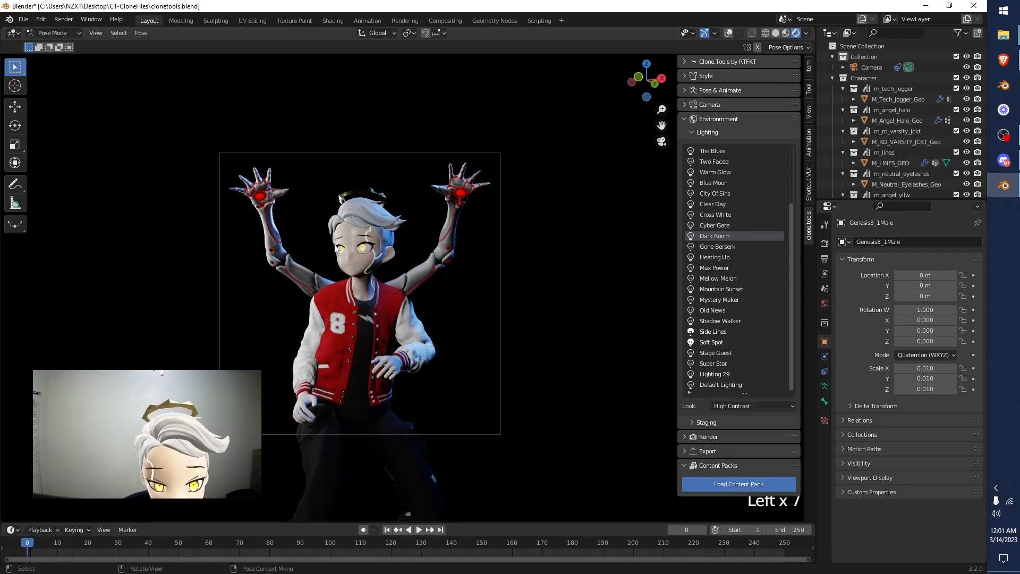
Try the Max Power, Cyber Gate and City Of Sins lighting presets on the character, turning each off again.
left_click(717, 268)
left_click(717, 269)
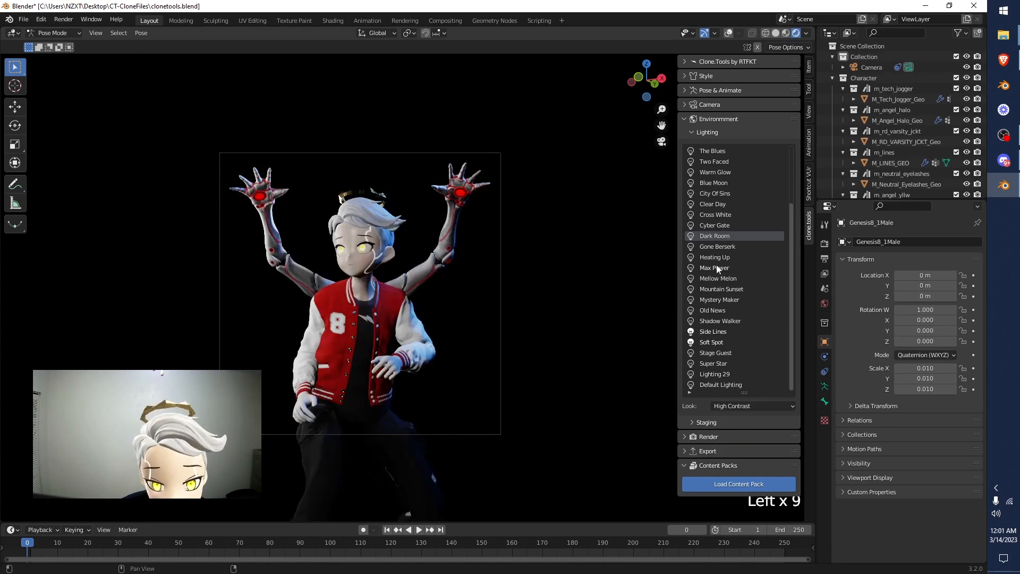
left_click(722, 224)
left_click(722, 224)
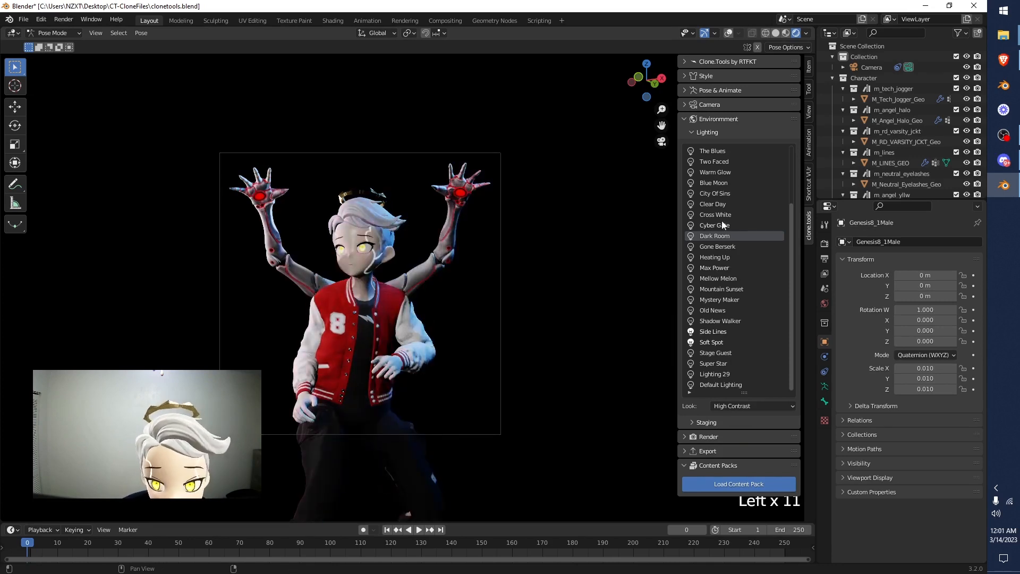
left_click(709, 193)
left_click(708, 193)
Add the Purple Haze lighting preset to the active lights.
scroll(720, 192, "up", 8)
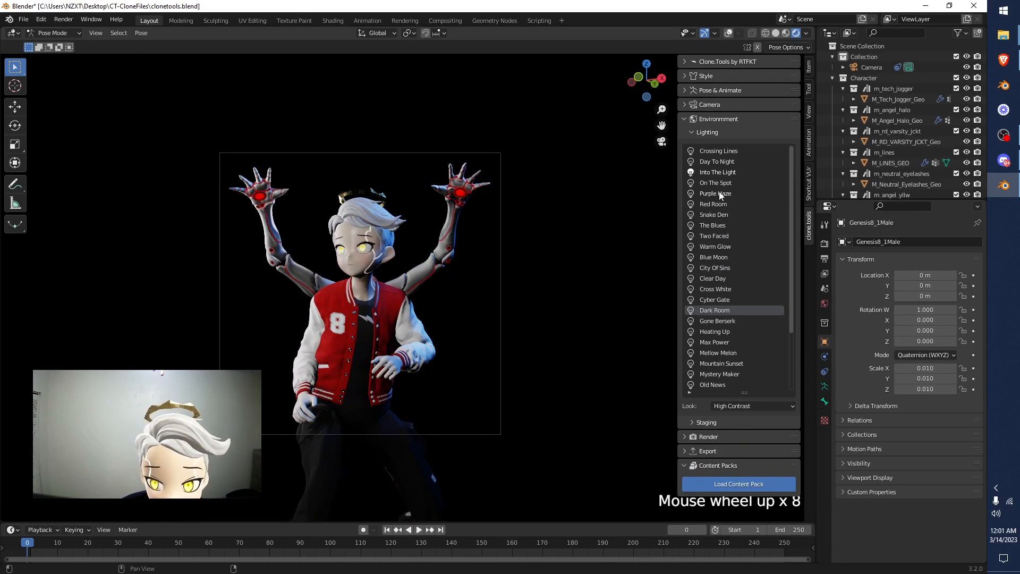
left_click(716, 194)
left_click(716, 194)
left_click(715, 194)
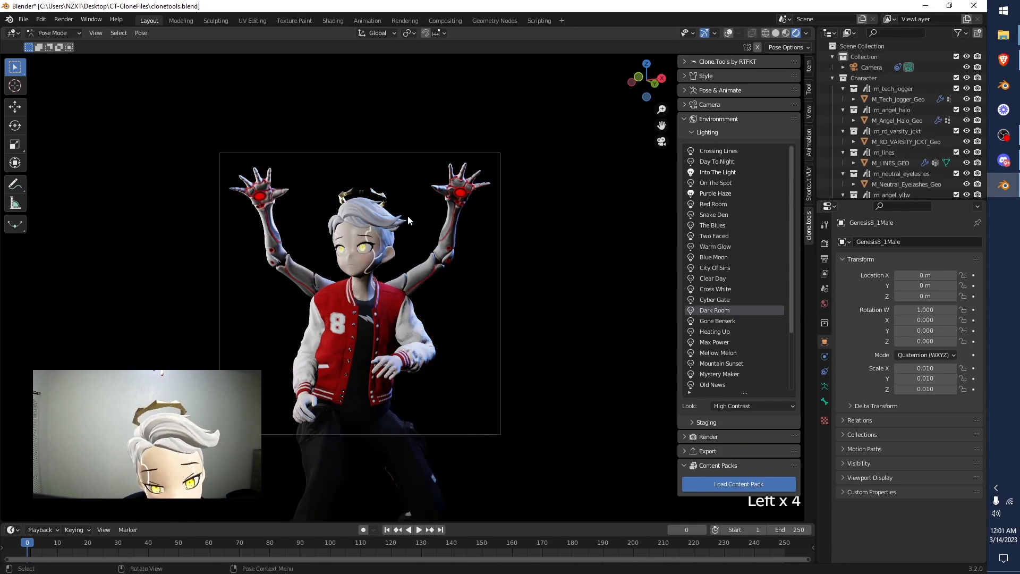
Try adding the Clear Day lighting preset to the current combination, and turn it off again.
scroll(777, 271, "down", 16)
left_click(701, 225)
left_click(701, 225)
scroll(711, 229, "up", 4)
left_click(713, 241)
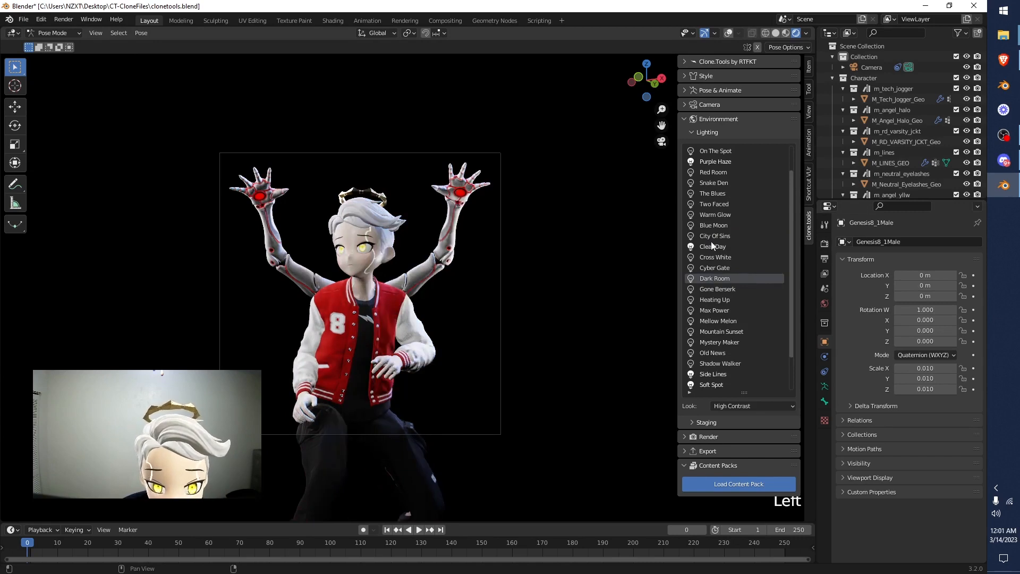
left_click(707, 234)
left_click(708, 237)
left_click(711, 240)
left_click(714, 246)
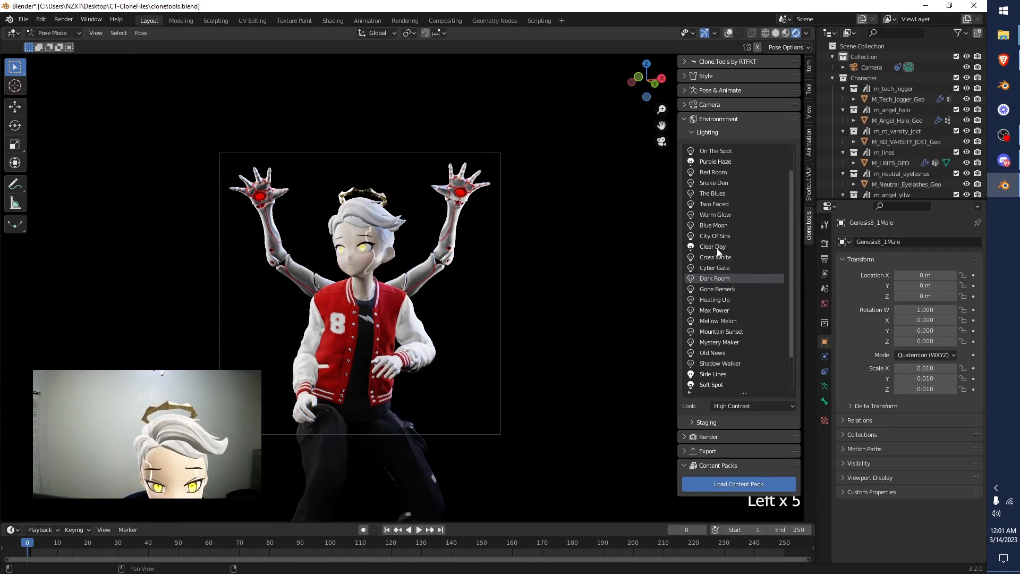
left_click(718, 251)
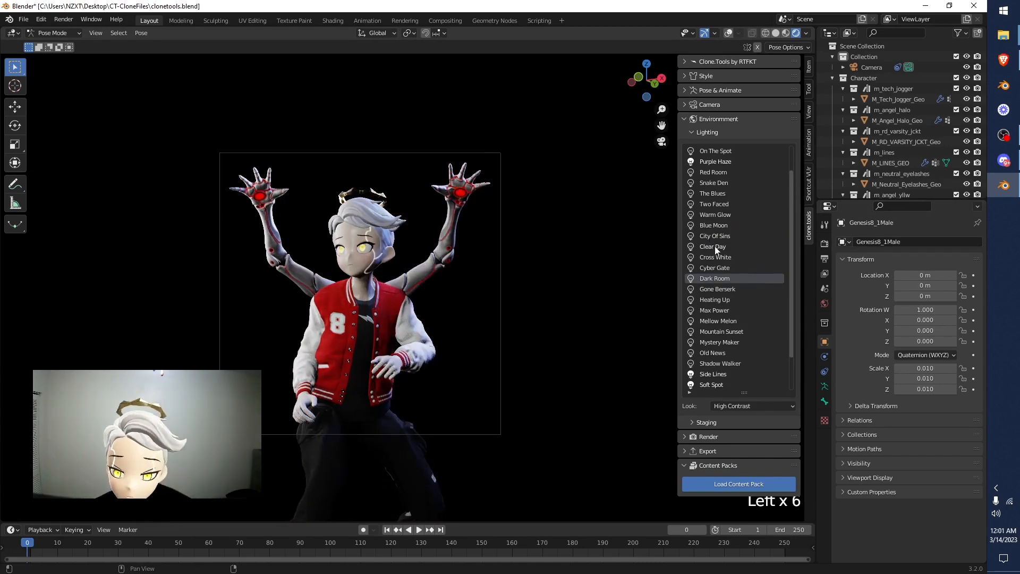
scroll(709, 179, "up", 8)
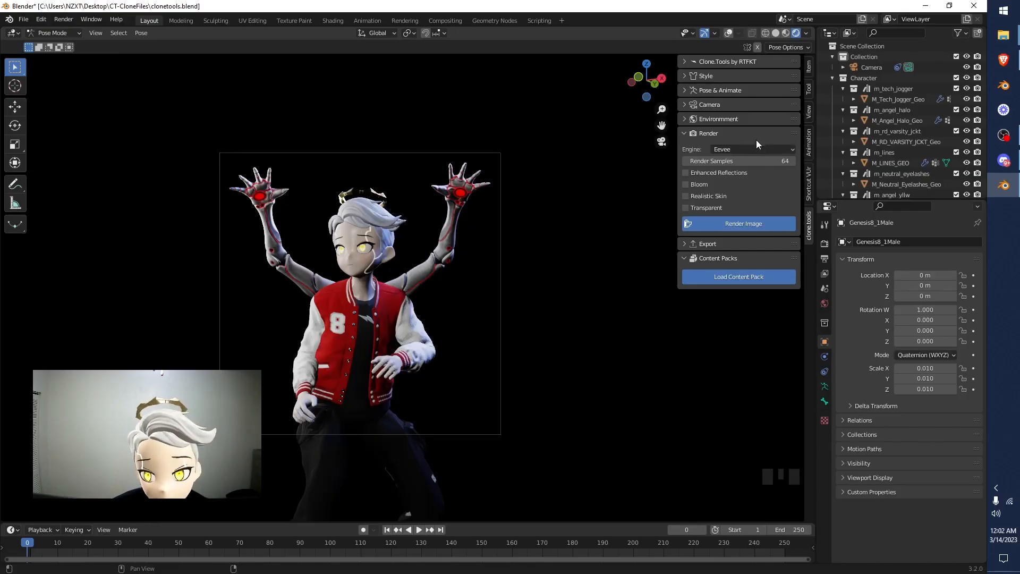
Switch the render engine to Cycles to compare the character's look, and return to Eevee.
left_click(735, 149)
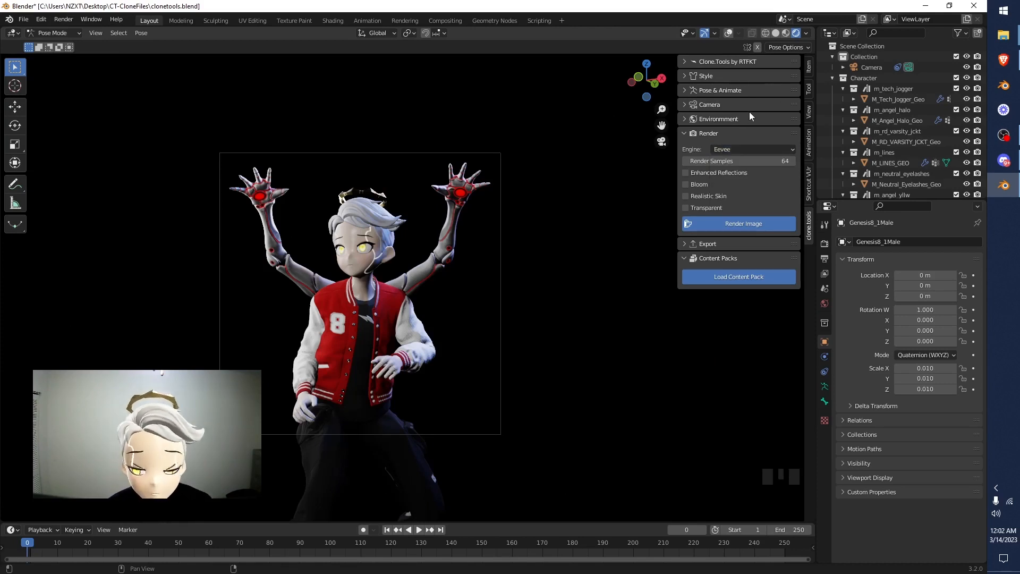
left_click(758, 148)
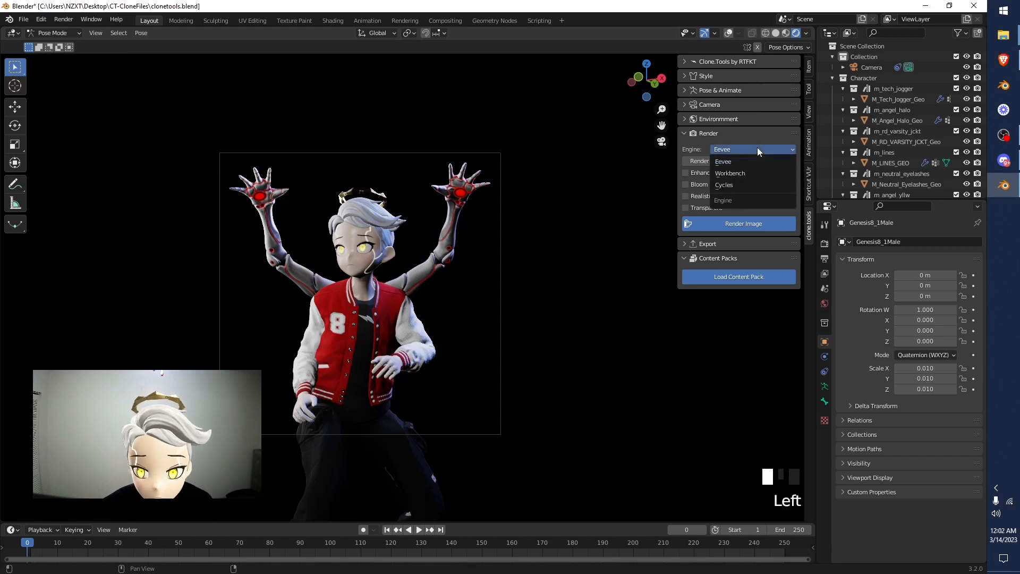
left_click(745, 185)
left_click_drag(752, 160, 754, 180)
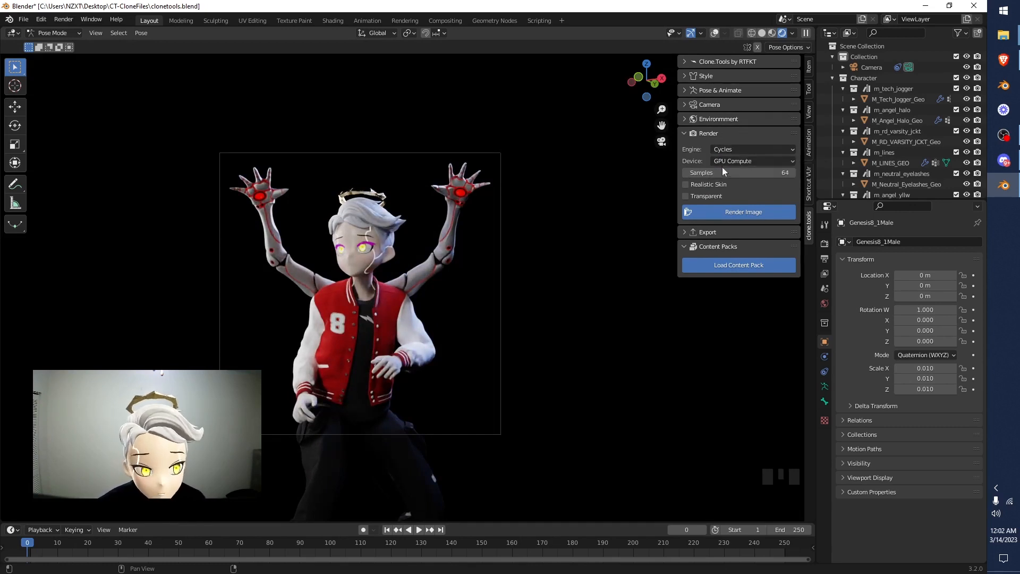
left_click(767, 149)
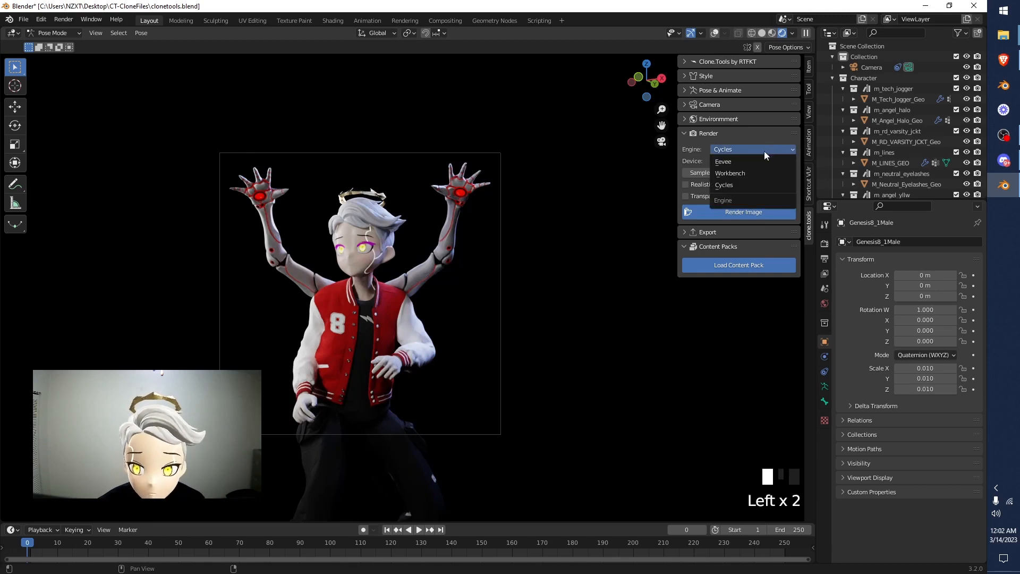
left_click(756, 159)
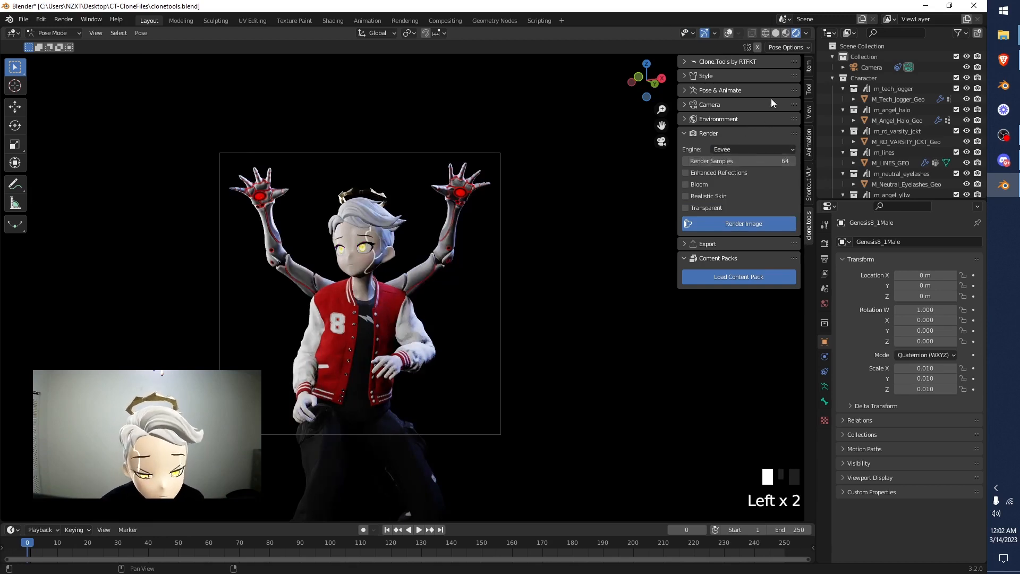
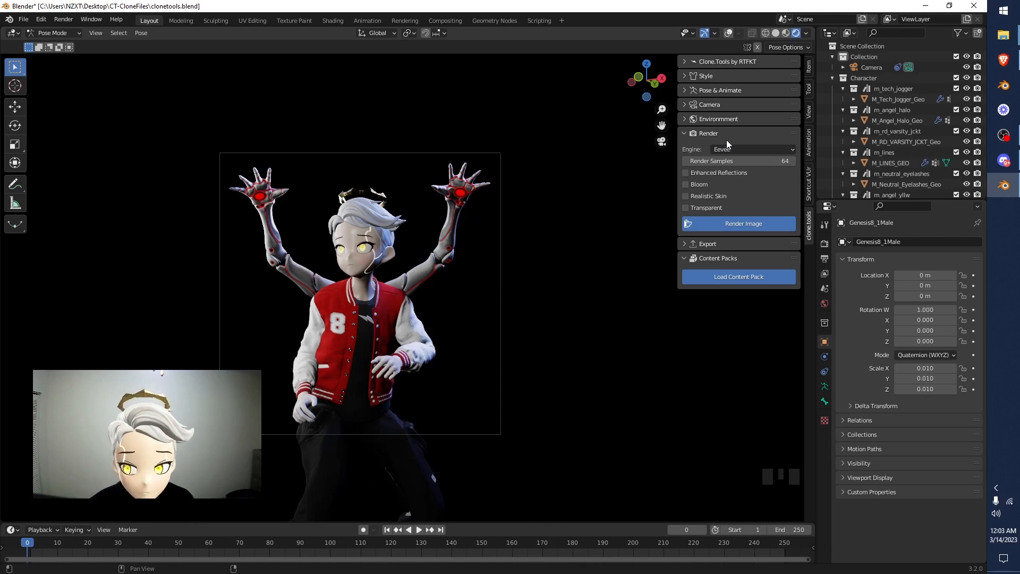
Inspect the Cycles engine's Samples and Device settings, and return the render engine to Eevee.
left_click(734, 149)
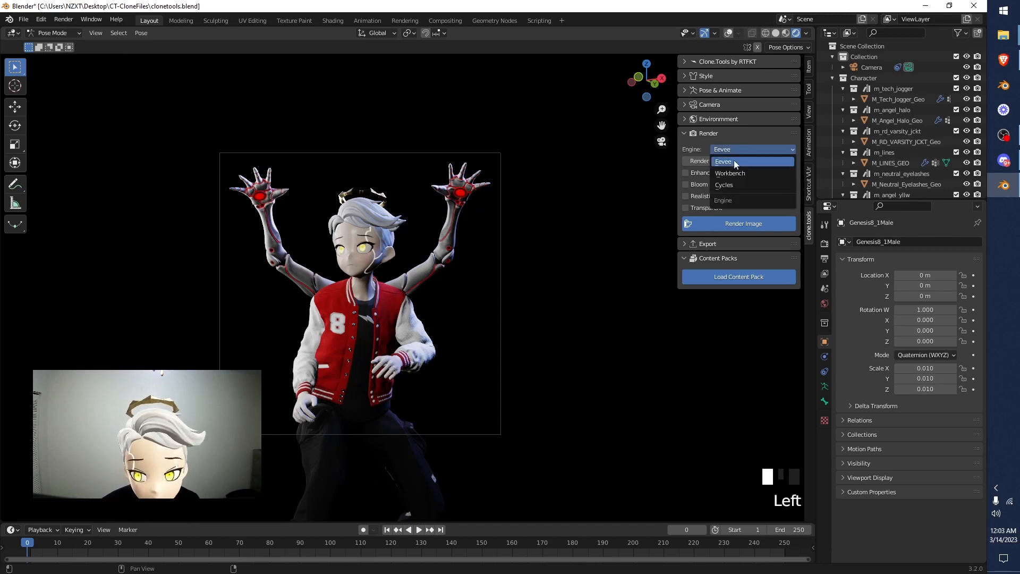
left_click(722, 186)
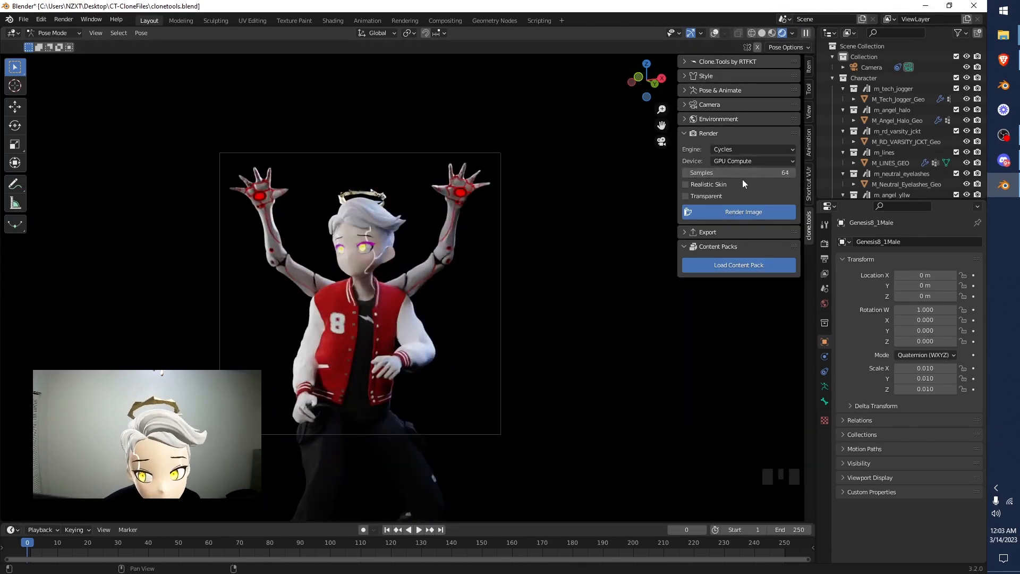
left_click(754, 173)
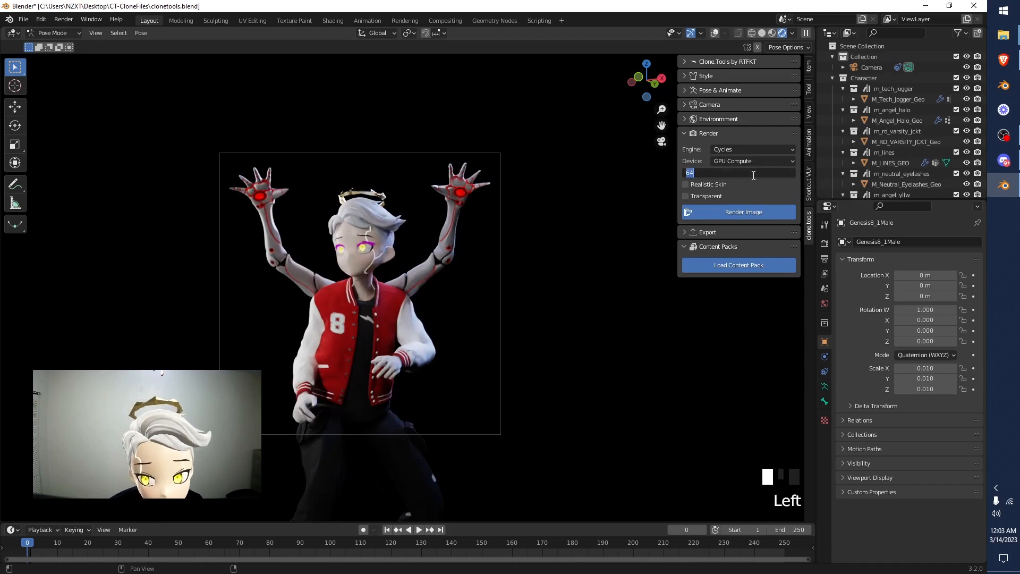
left_click(700, 167)
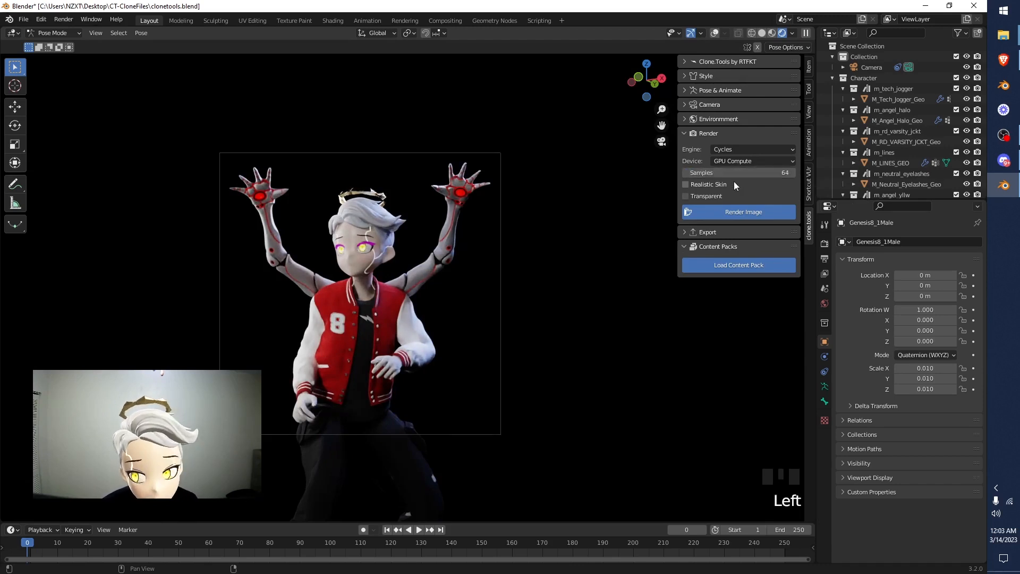
left_click(757, 175)
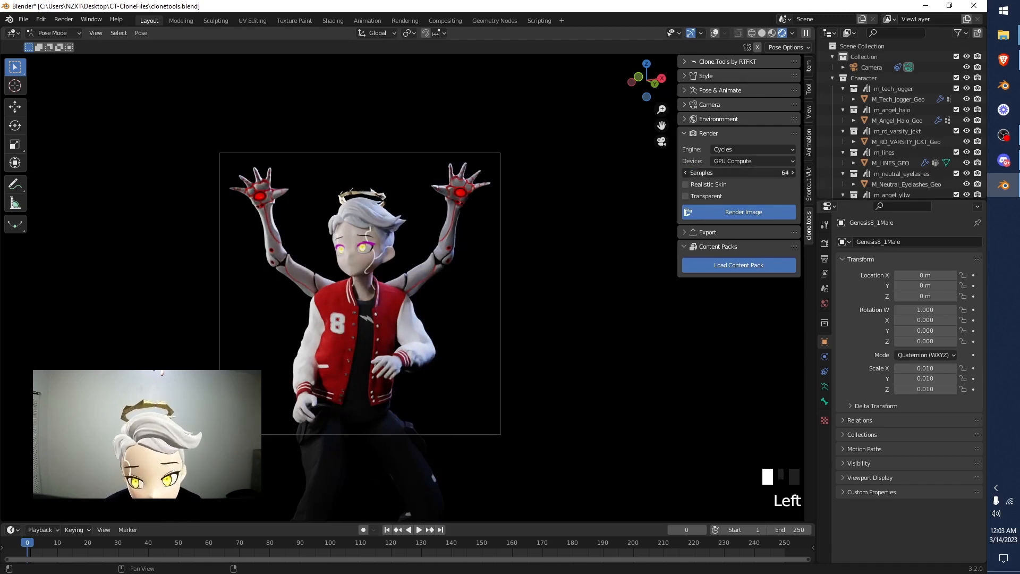
left_click(749, 161)
left_click(736, 185)
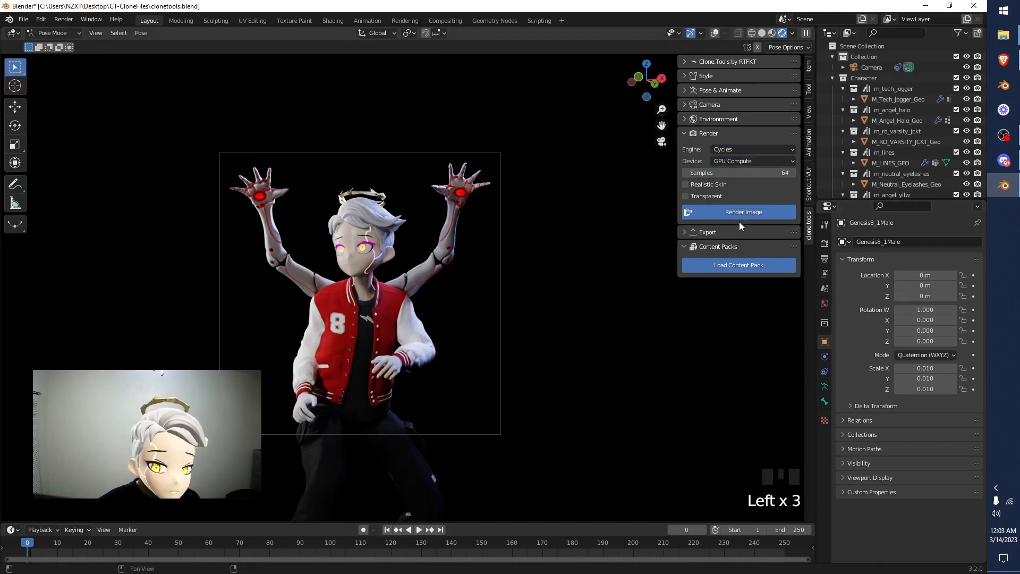
left_click(730, 144)
left_click(733, 162)
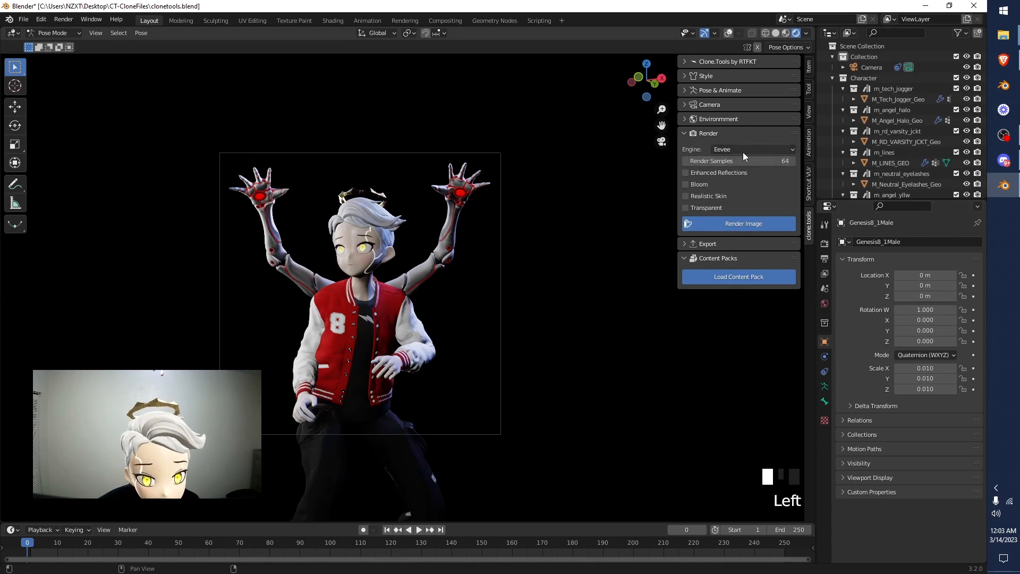
Switch the render engine to Cycles, look through its full scene render settings, and return the engine to Eevee.
left_click(751, 149)
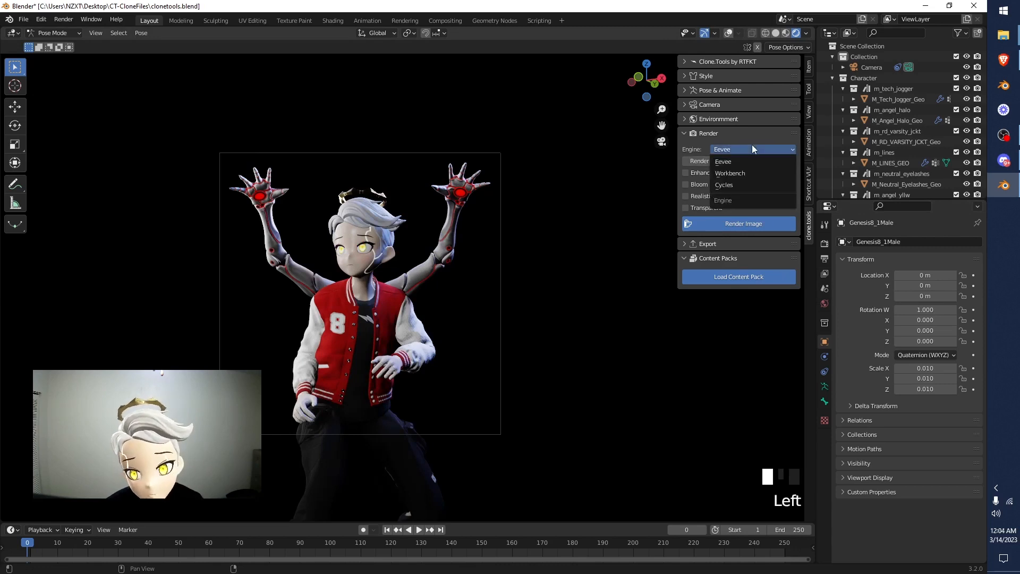
left_click(754, 185)
left_click(825, 243)
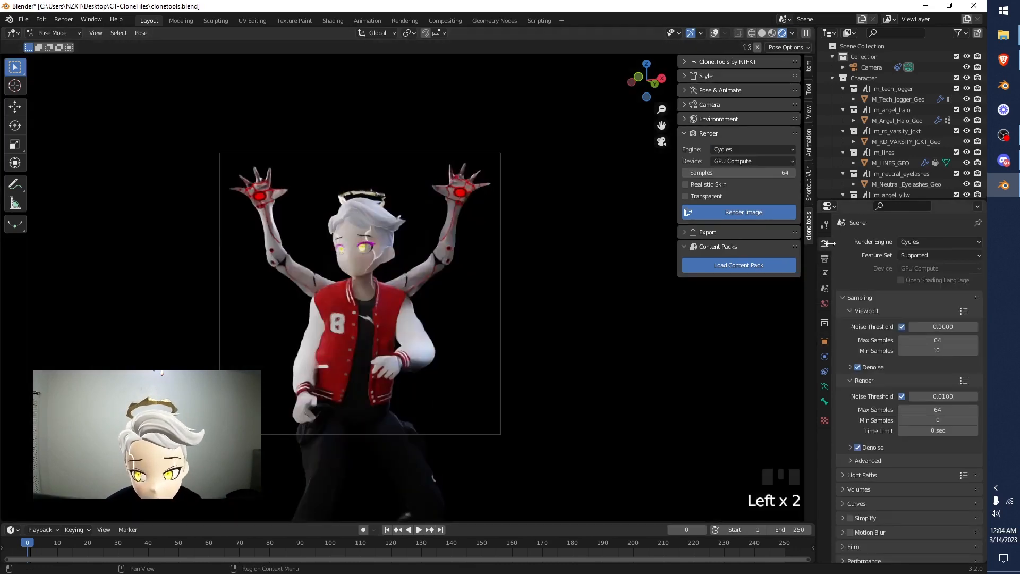
scroll(947, 406, "down", 16)
scroll(909, 320, "up", 4)
scroll(909, 321, "up", 12)
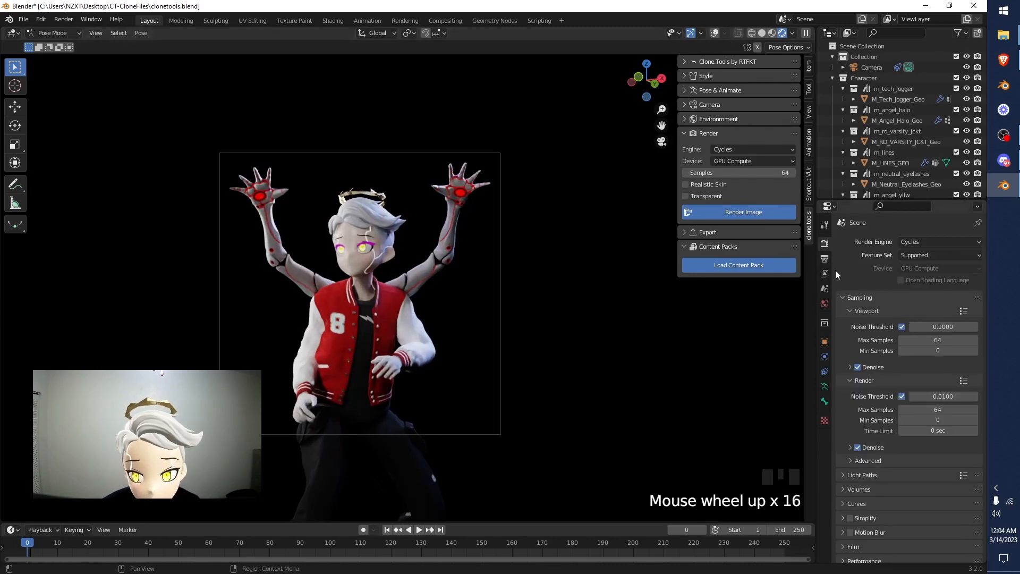
left_click(734, 153)
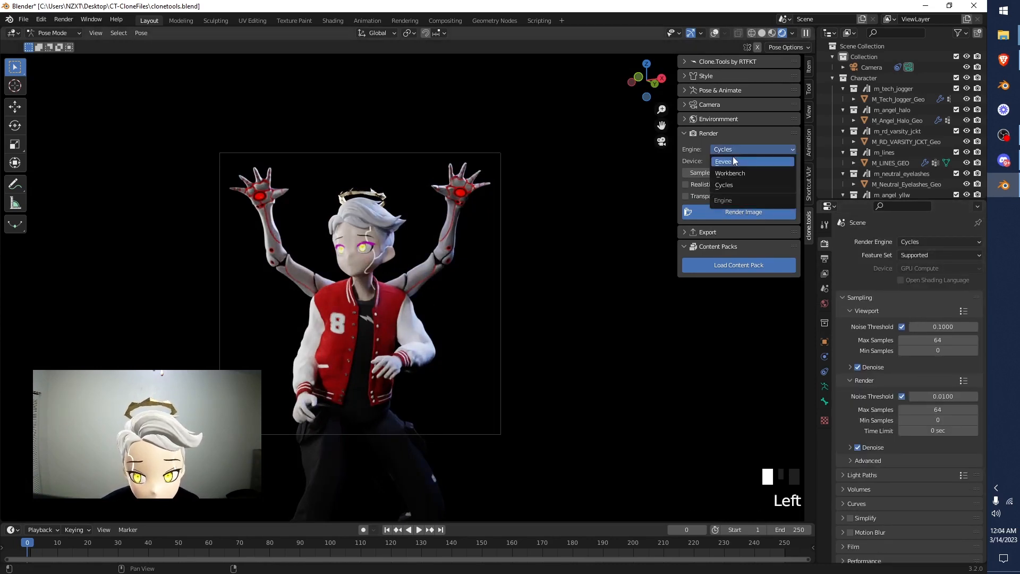
left_click(736, 169)
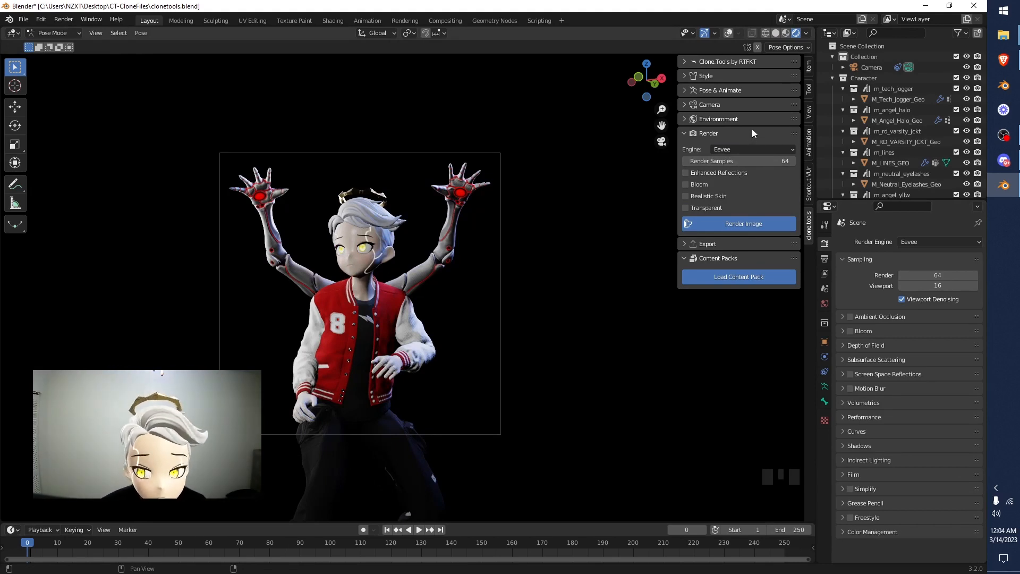
Try 200 render samples for the Eevee engine, and set the render samples back to 64.
left_click(759, 162)
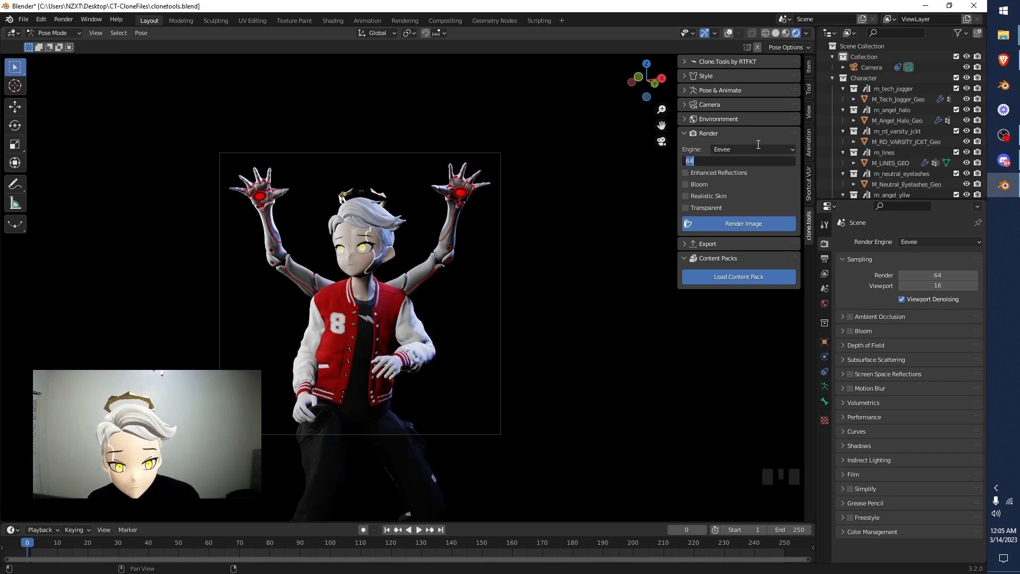
left_click(692, 143)
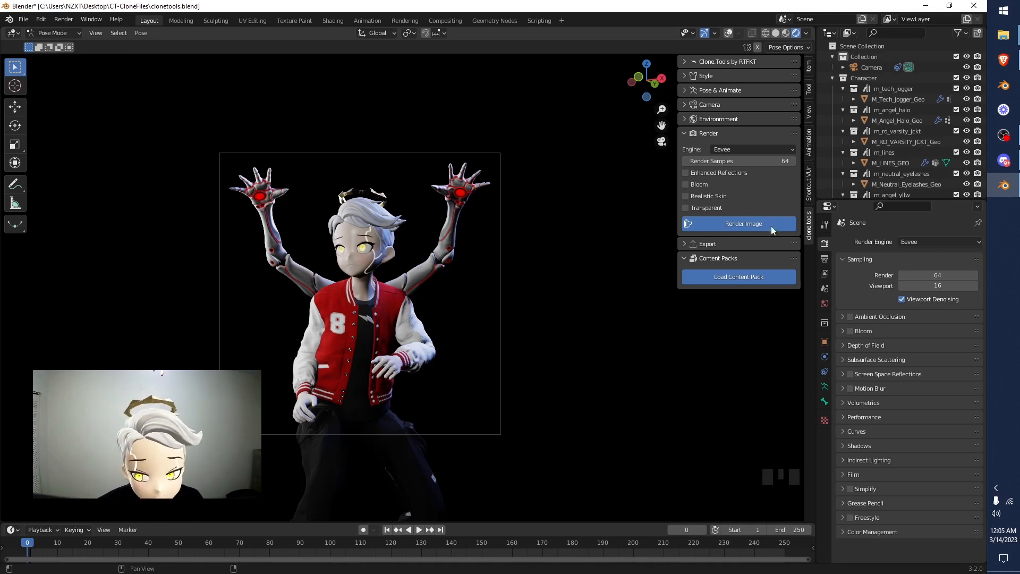
scroll(737, 129, "down", 4)
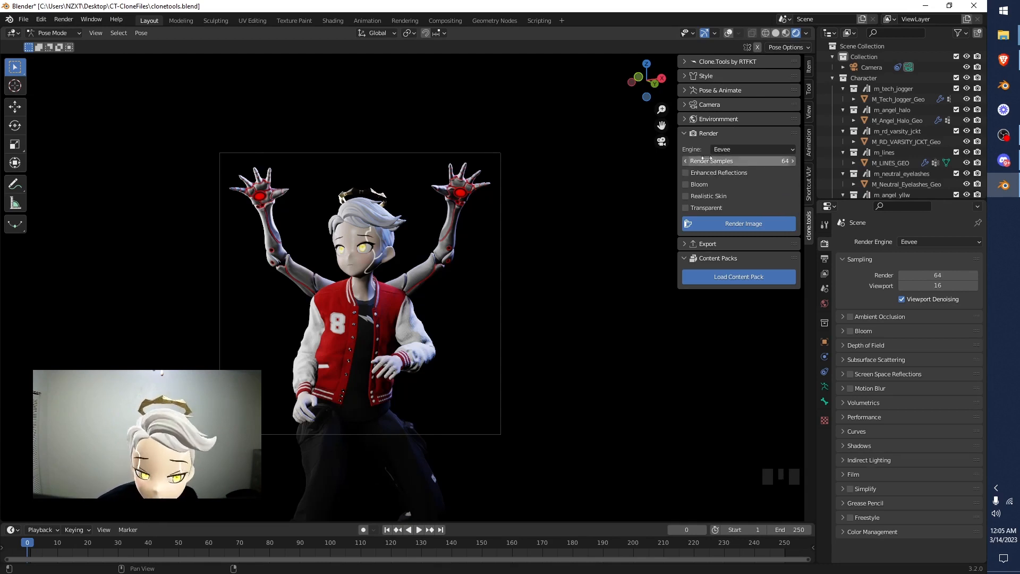
left_click(712, 162)
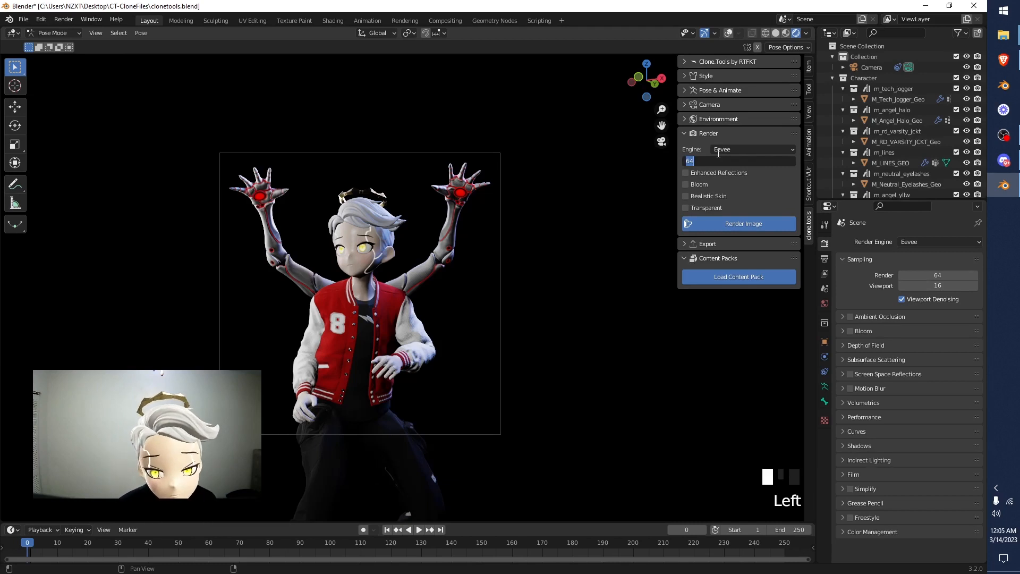
type("200")
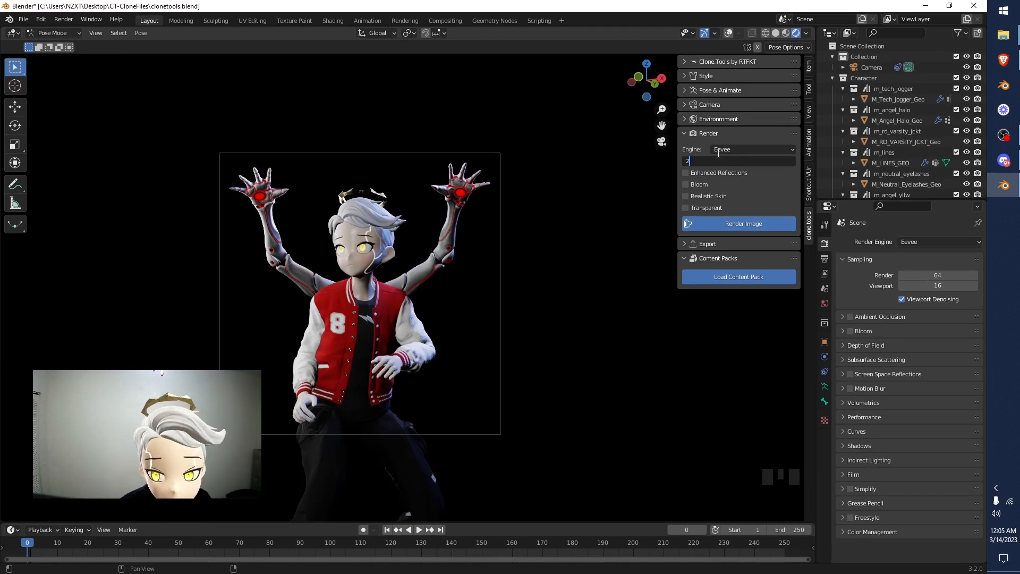
key("Return")
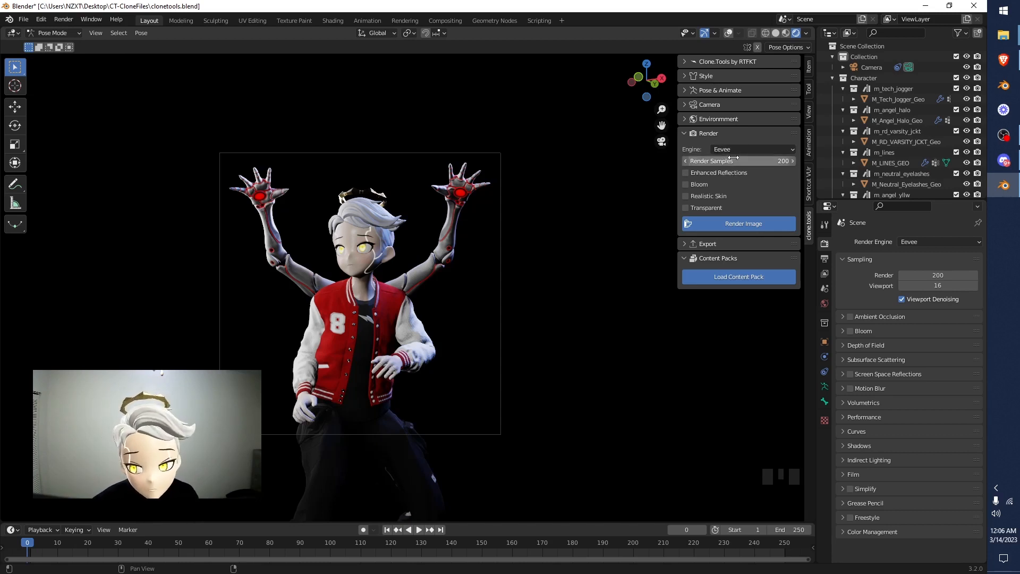
left_click(735, 160)
type("64")
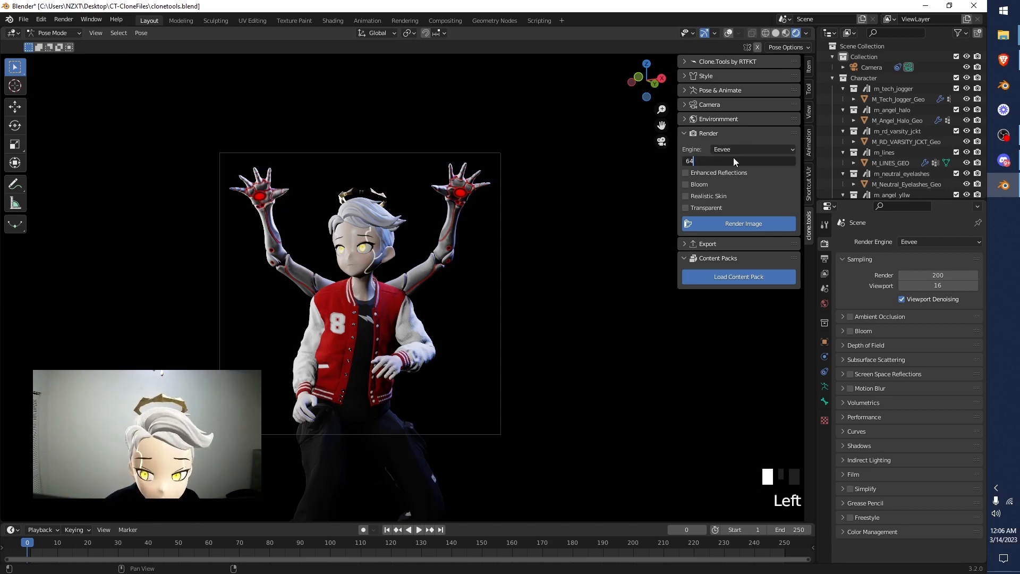
key("Return")
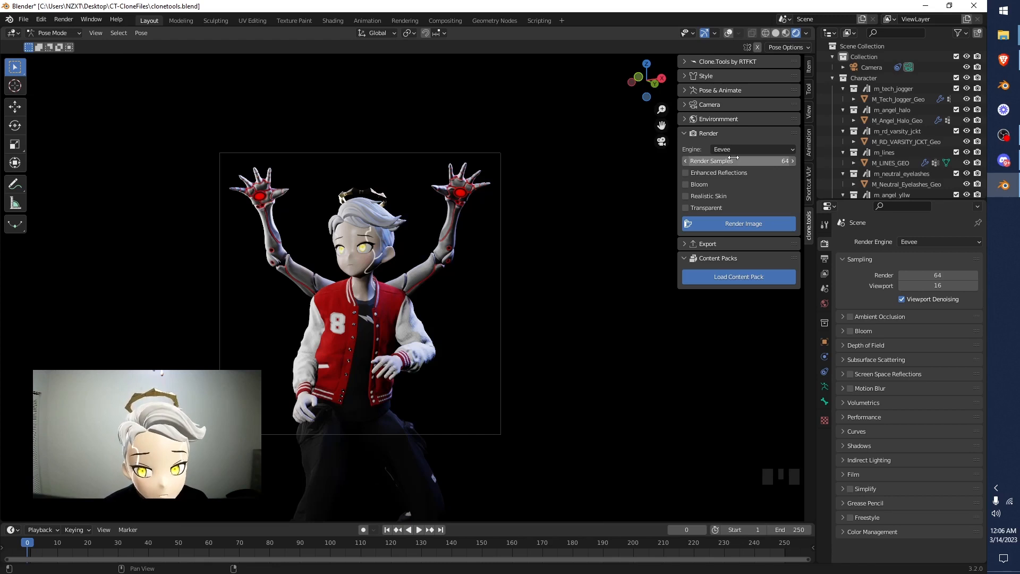
scroll(522, 245, "up", 4)
scroll(332, 251, "down", 4)
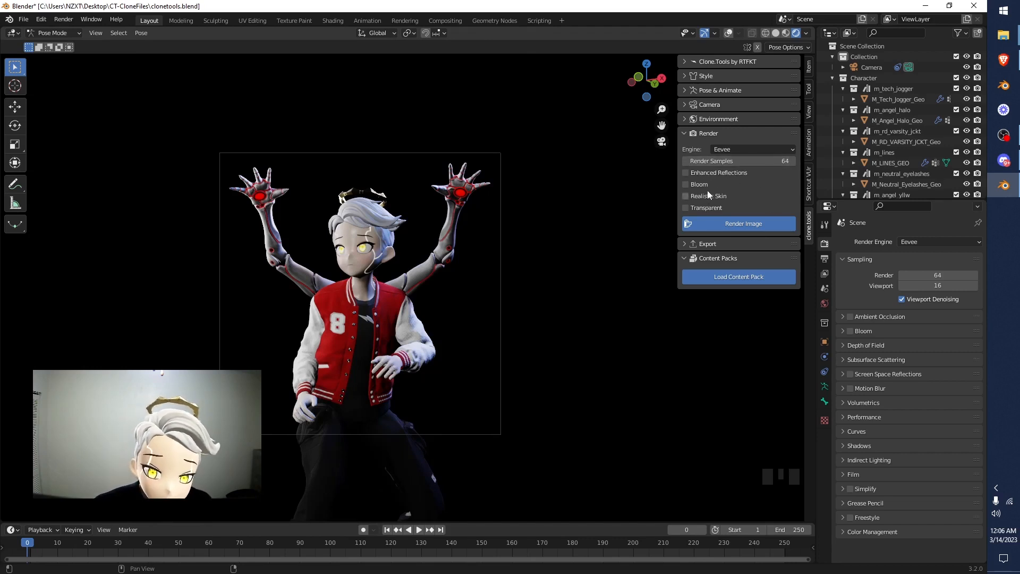
Switch Enhanced Reflections on and off repeatedly to compare the metallic halo's look, leaving the option off.
left_click(745, 176)
left_click(746, 176)
left_click(745, 175)
left_click(745, 174)
left_click(745, 175)
left_click(744, 174)
left_click(744, 174)
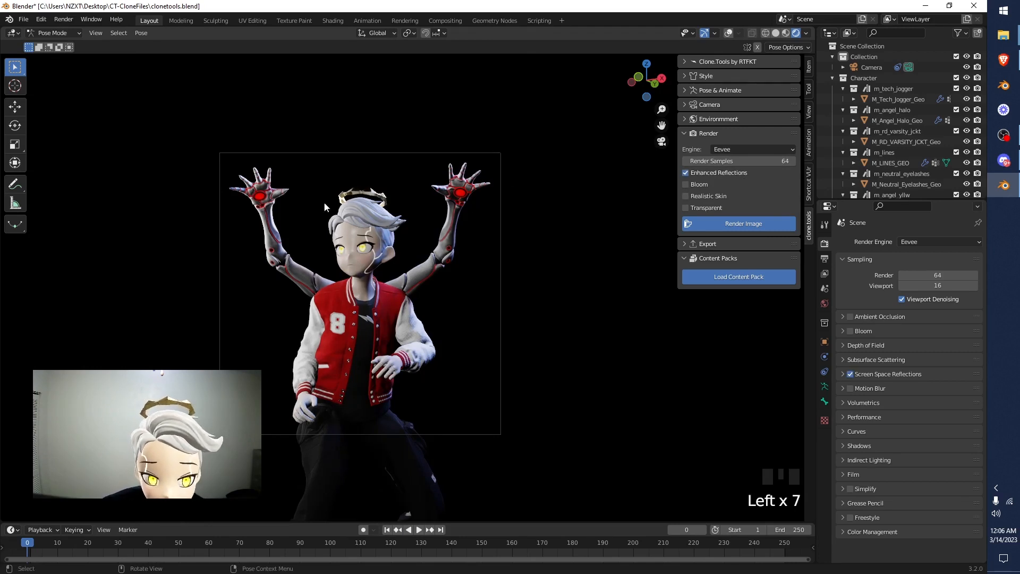
left_click(710, 174)
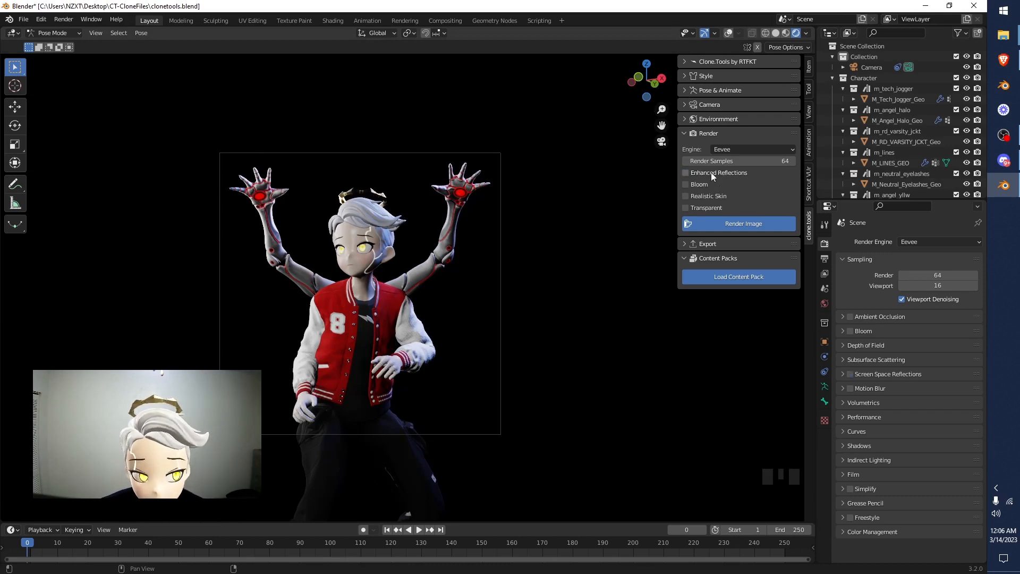
left_click(711, 174)
left_click(712, 173)
left_click(713, 173)
left_click(712, 173)
triple_click(711, 172)
left_click(711, 171)
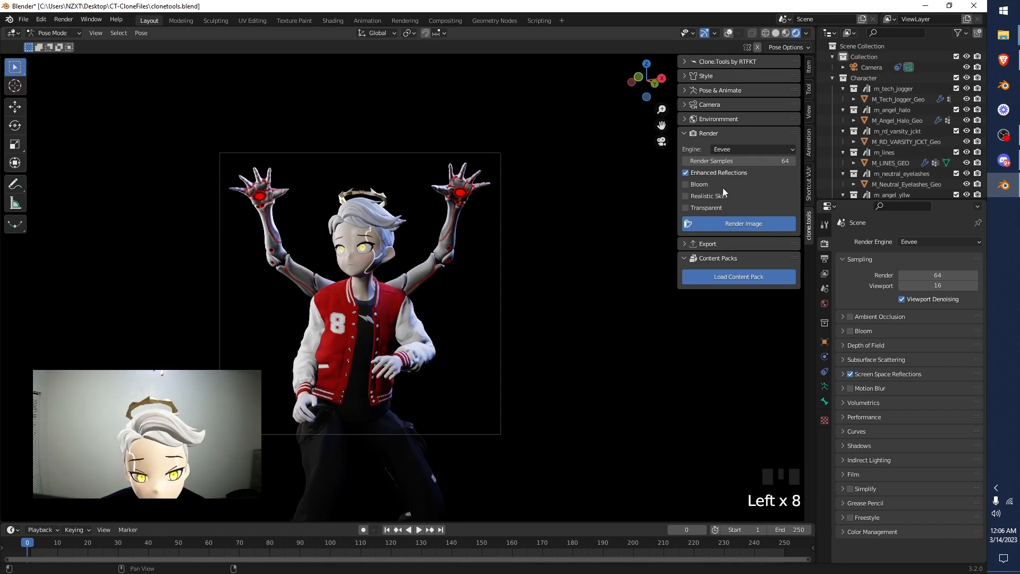
left_click(725, 174)
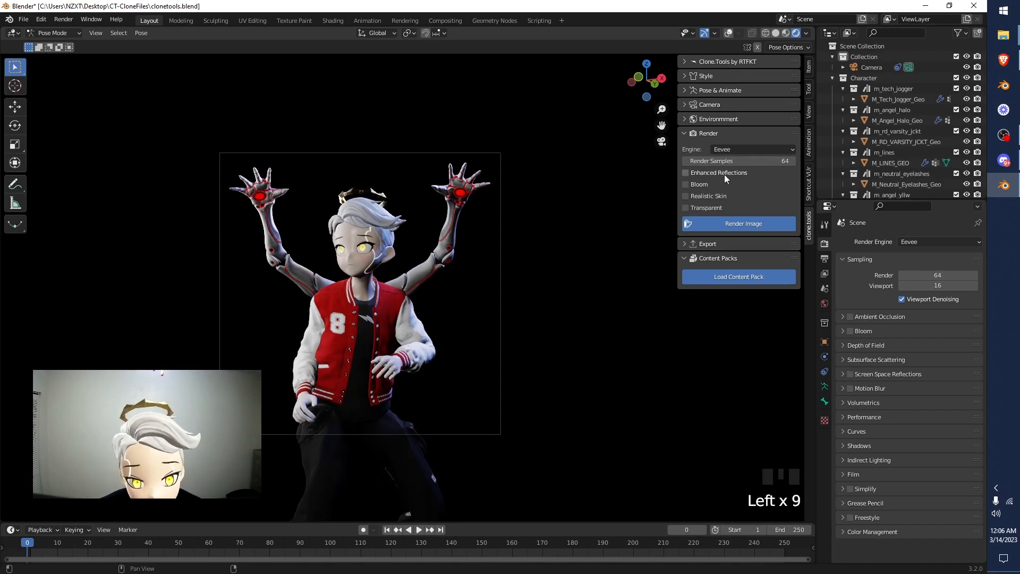
left_click(723, 173)
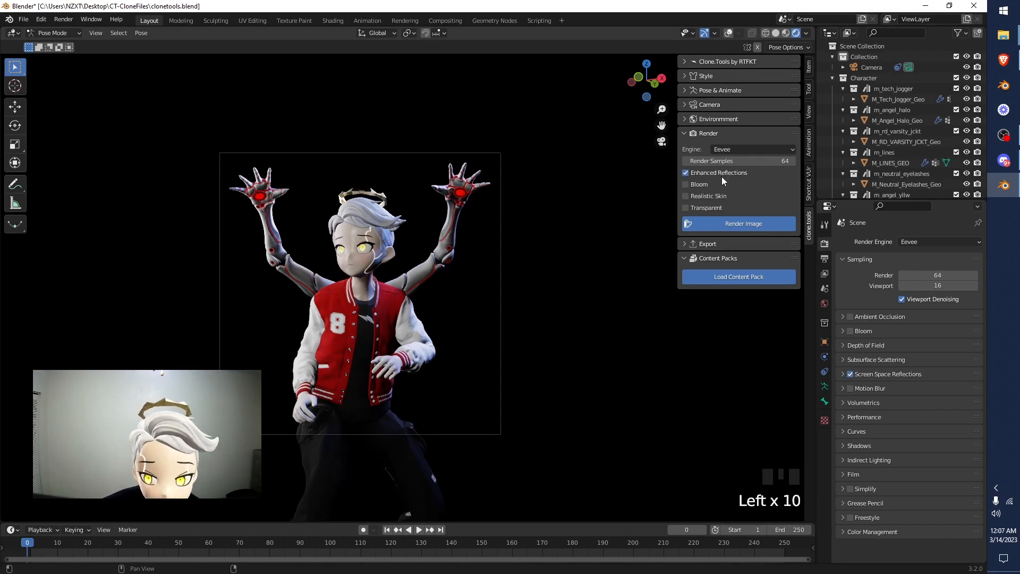
left_click(716, 169)
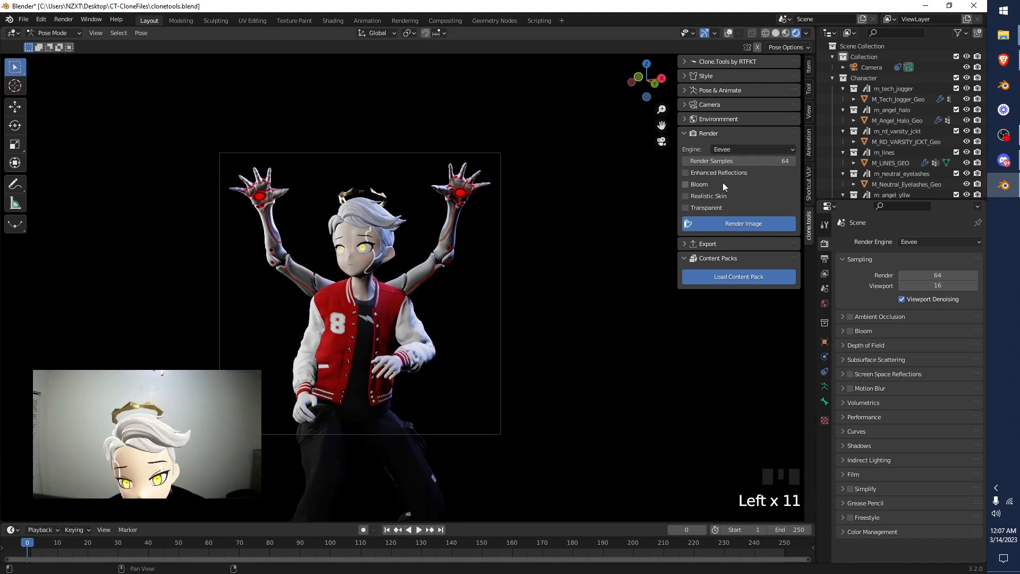
Enable Bloom with a pure red colour and an intensity of 0.100, and check the glow around the halo.
left_click(703, 184)
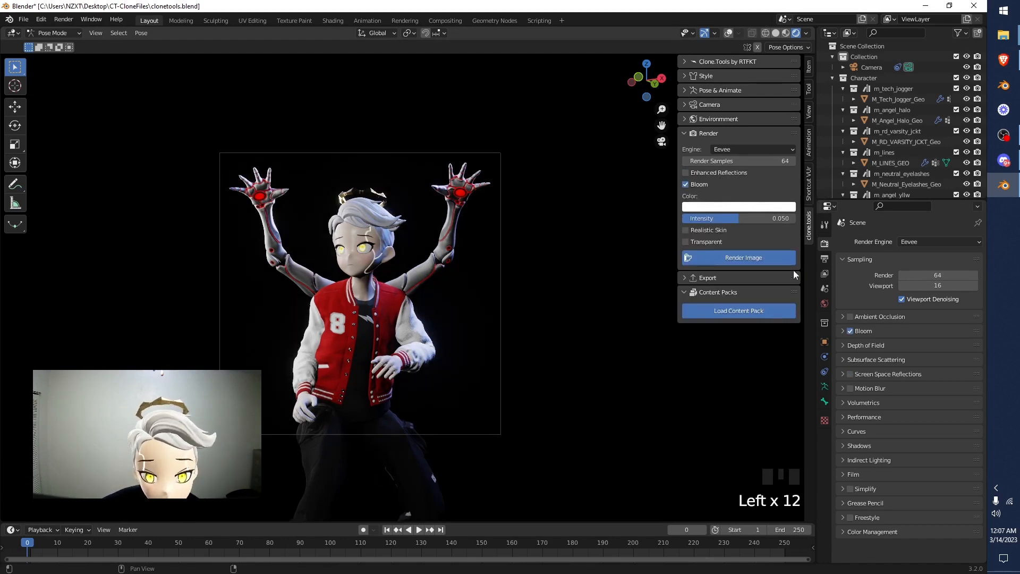
left_click(765, 208)
left_click_drag(733, 131, 727, 144)
left_click_drag(739, 219, 796, 218)
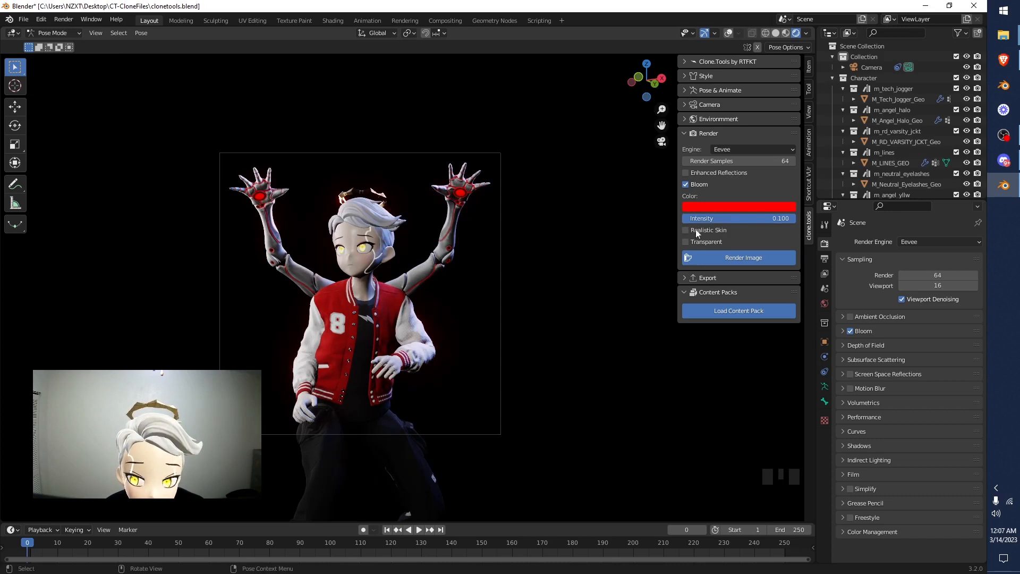
left_click_drag(662, 110, 661, 63)
middle_click_drag(274, 74, 528, 377, "shift")
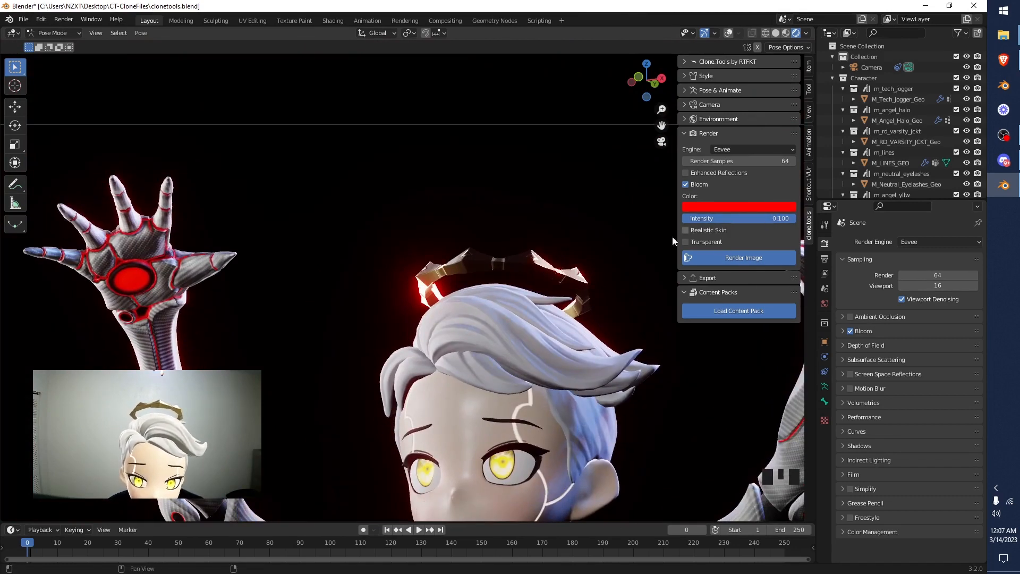
scroll(536, 307, "down", 8)
scroll(534, 333, "up", 4)
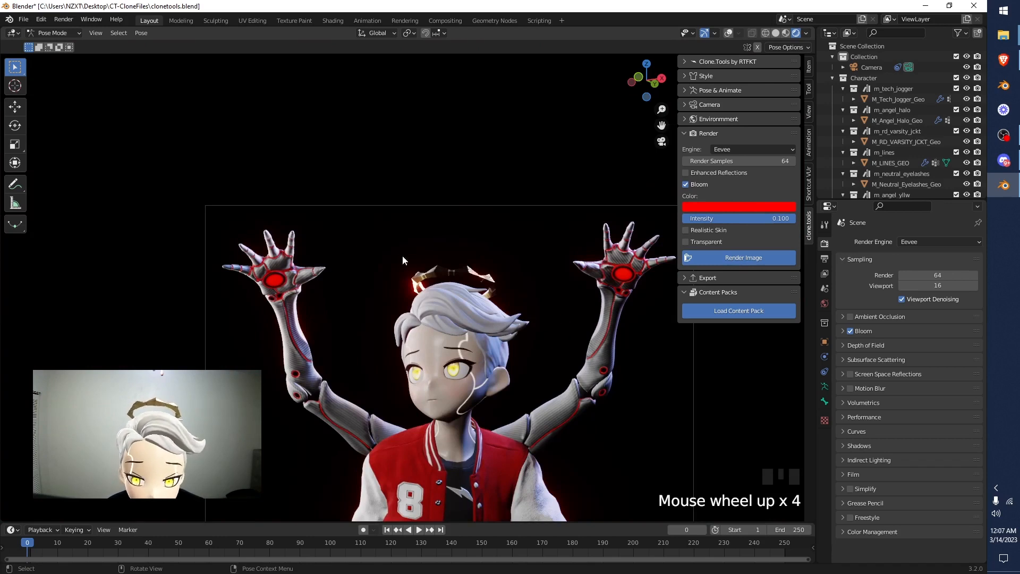
left_click_drag(761, 216, 801, 224)
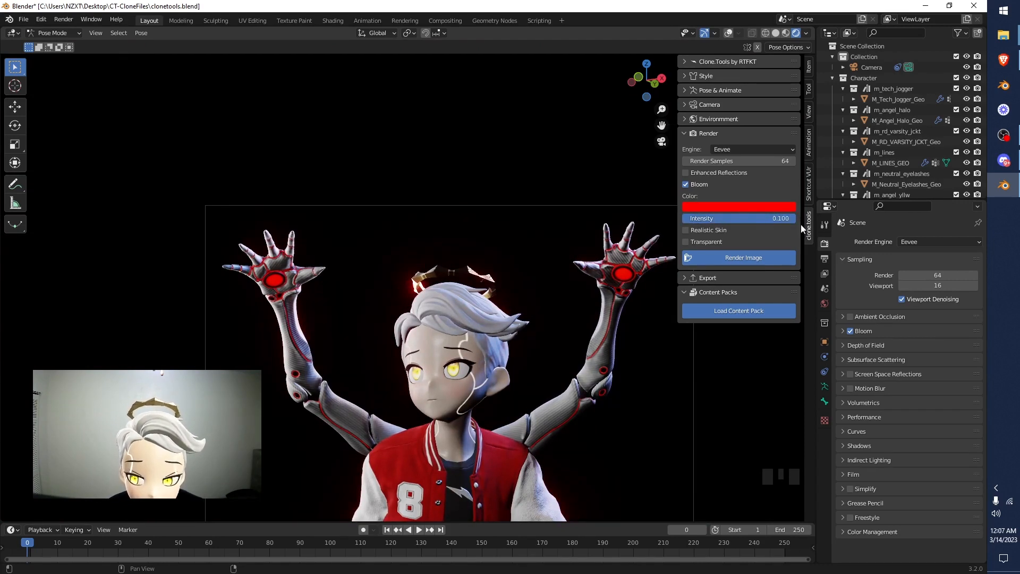
Change the Bloom colour to white and check the glow on the whole character.
left_click(754, 208)
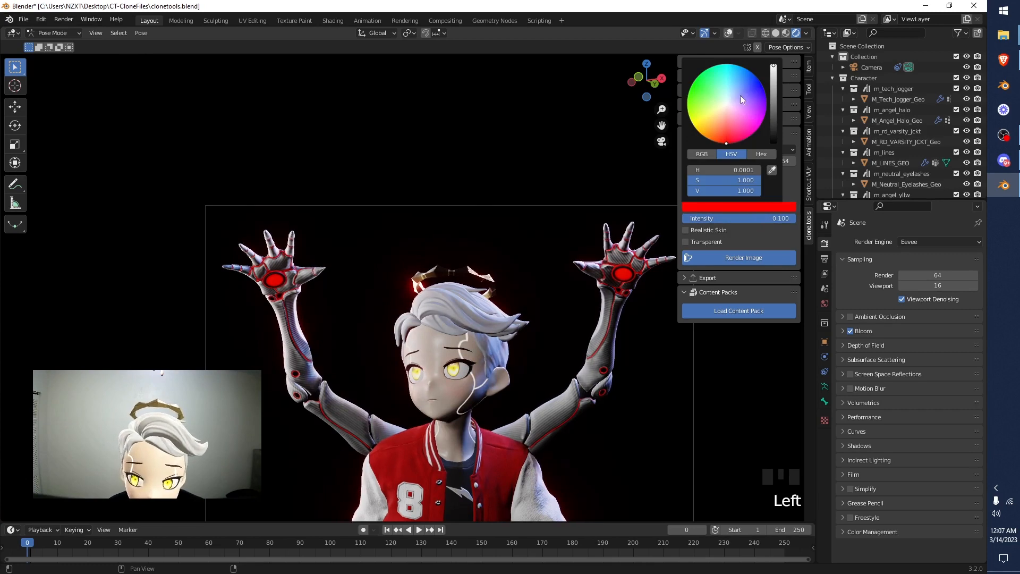
left_click(726, 104)
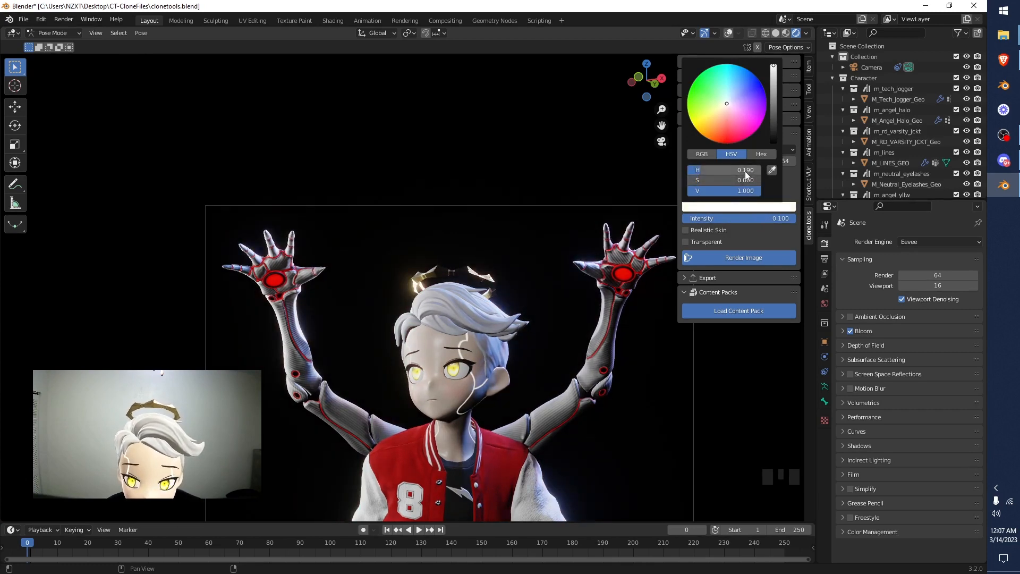
mouse_move(743, 218)
left_mouse_down()
mouse_move(690, 218)
mouse_move(743, 218)
left_mouse_up()
scroll(544, 265, "down", 8)
scroll(561, 311, "down", 4)
scroll(561, 311, "up", 4)
scroll(561, 311, "down", 4)
middle_click_drag(537, 284, 523, 267, "shift")
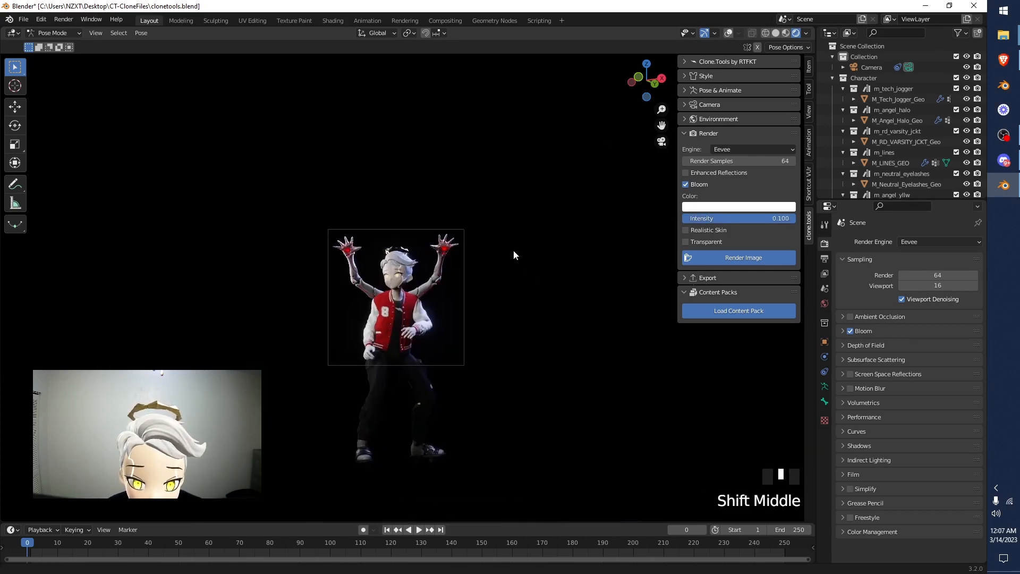
scroll(523, 267, "up", 4)
middle_click_drag(376, 170, 484, 263, "shift")
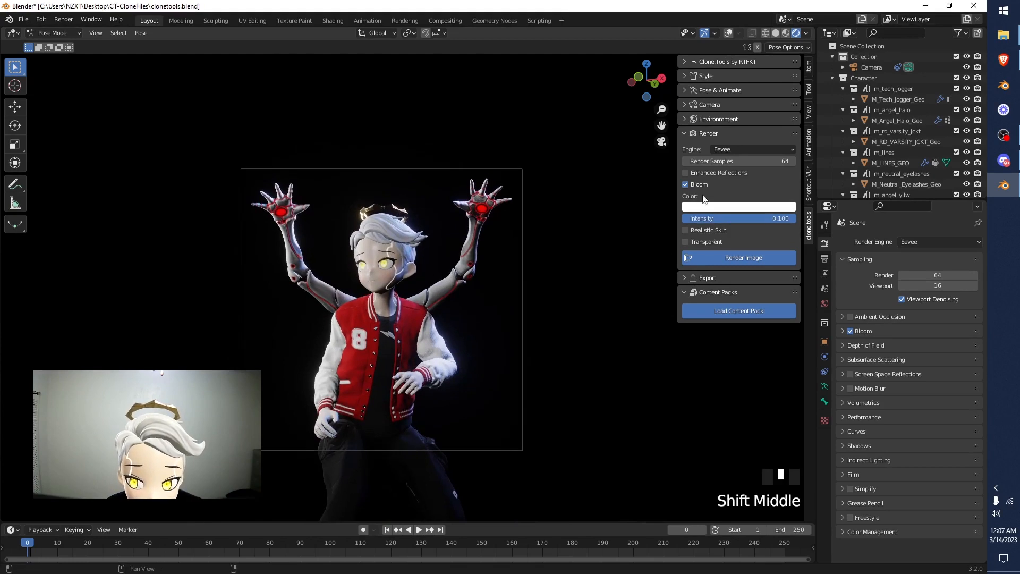
Enable Enhanced Reflections together with Bloom, and lower the Bloom intensity to 0.053.
left_click(692, 181)
left_click(691, 178)
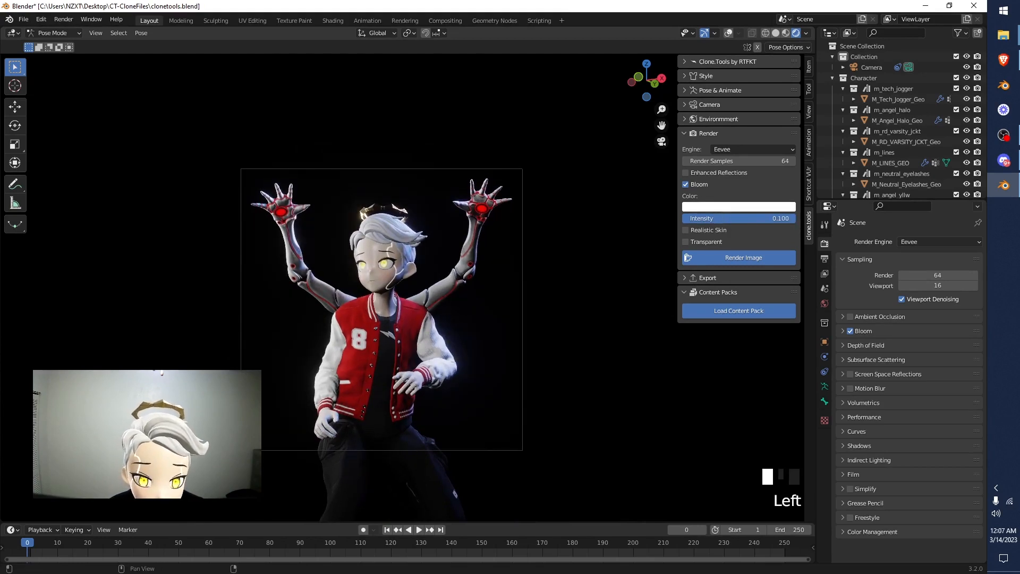
left_click(691, 184)
left_click(704, 176)
left_click(694, 186)
mouse_move(760, 215)
left_mouse_down()
mouse_move(701, 220)
mouse_move(743, 220)
left_mouse_up()
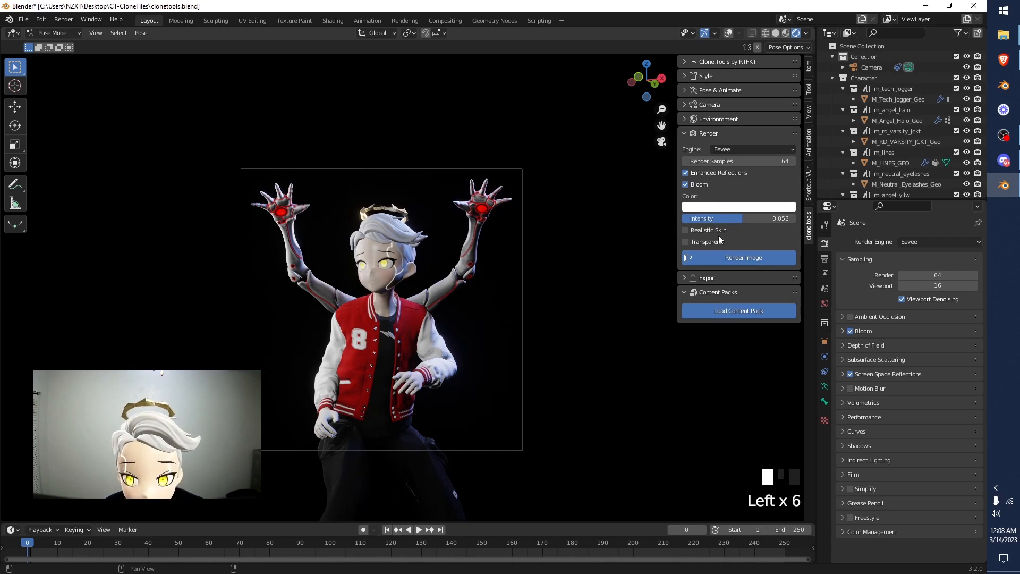
Enable Realistic Skin for the character and set its Adjust amount to 0.637.
scroll(629, 237, "up", 4)
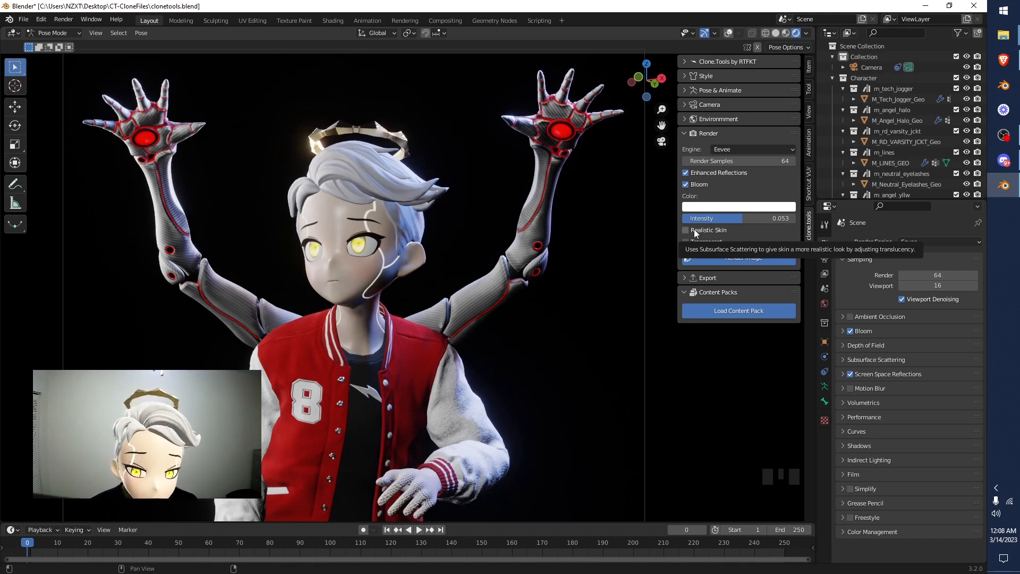
left_click_drag(661, 109, 662, 82)
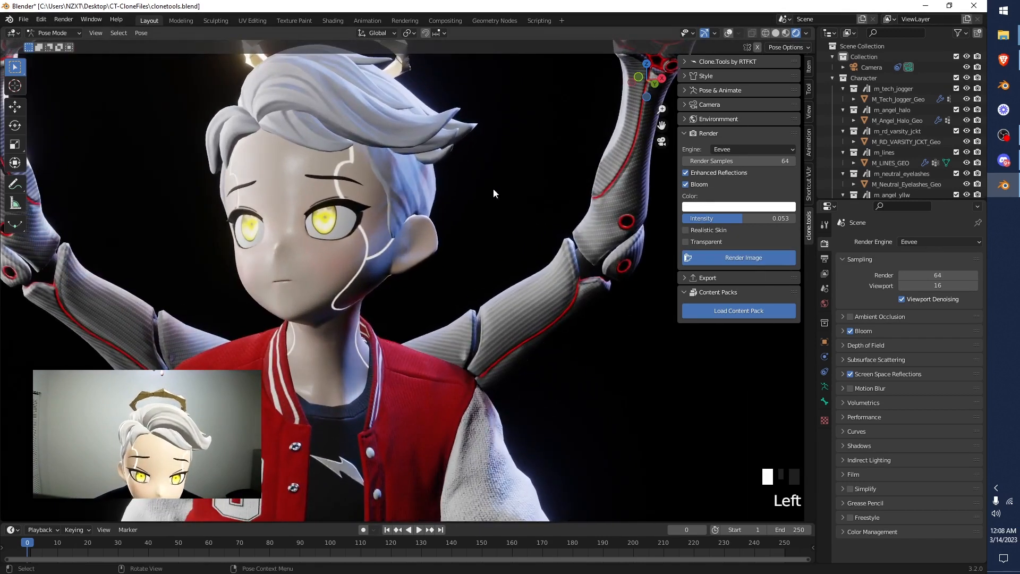
left_click(699, 230)
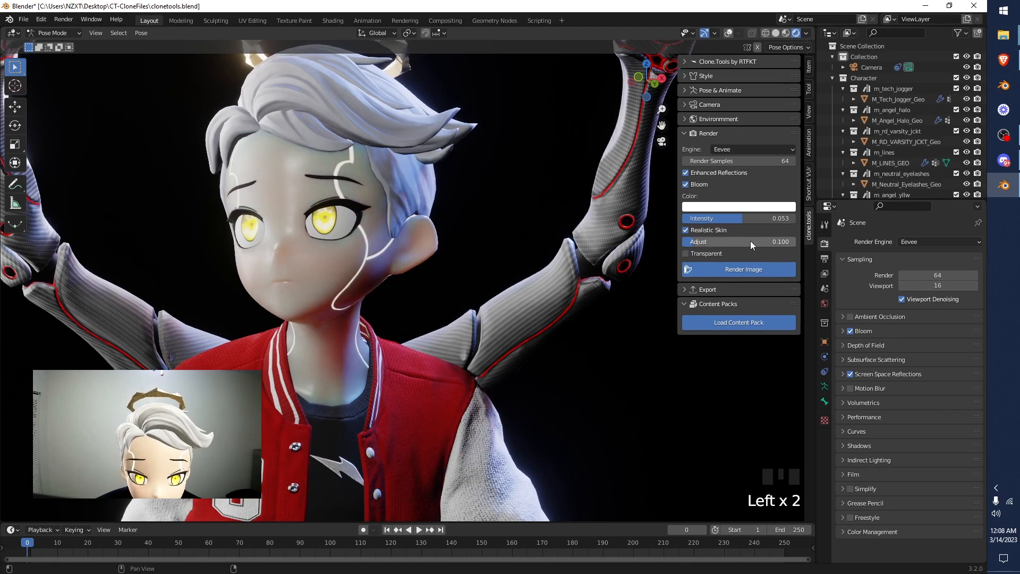
mouse_move(747, 241)
left_mouse_down()
mouse_move(712, 241)
mouse_move(736, 241)
left_mouse_up()
mouse_move(729, 242)
left_mouse_down()
mouse_move(796, 242)
mouse_move(739, 242)
left_mouse_up()
scroll(475, 220, "down", 8)
scroll(505, 235, "up", 4)
scroll(742, 242, "down", 4)
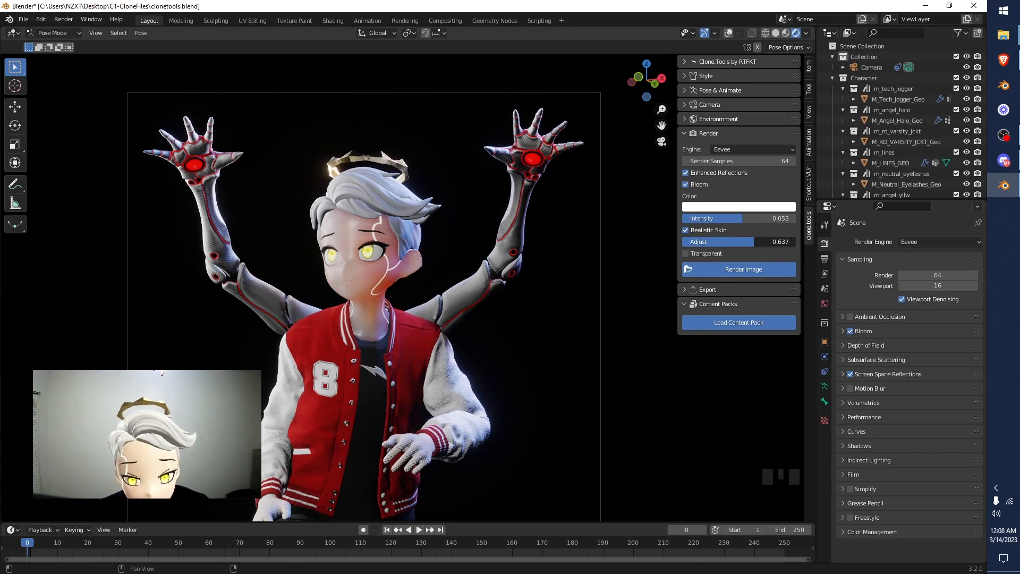
Lower the Realistic Skin Adjust amount to 0.512 and inspect the skin shading on the character's face.
scroll(501, 265, "up", 4)
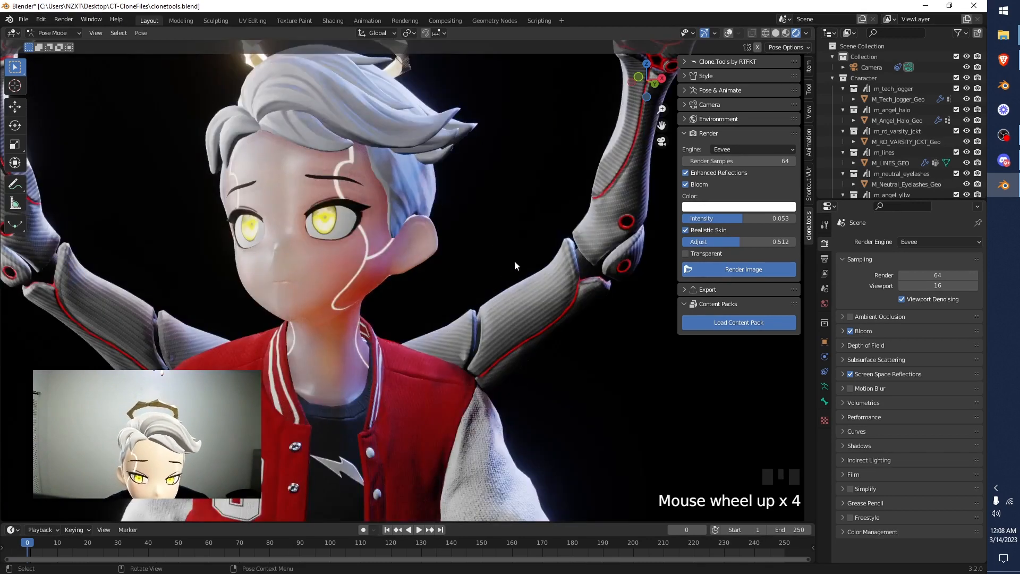
scroll(667, 234, "down", 8)
scroll(655, 262, "up", 4)
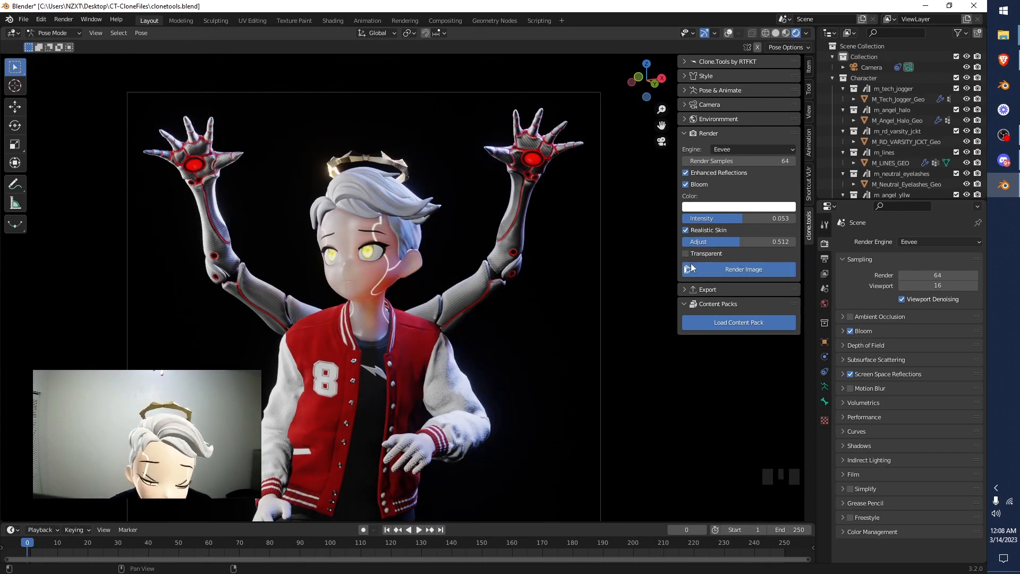
scroll(624, 273, "down", 4)
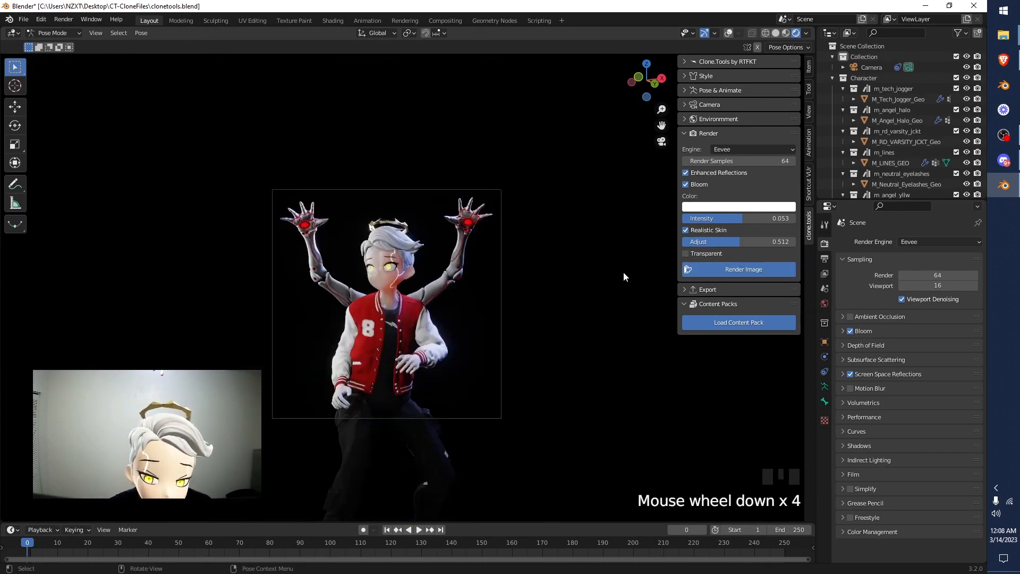
Toggle the Transparent render background to compare it with the black backdrop, and leave it off.
left_click(708, 257)
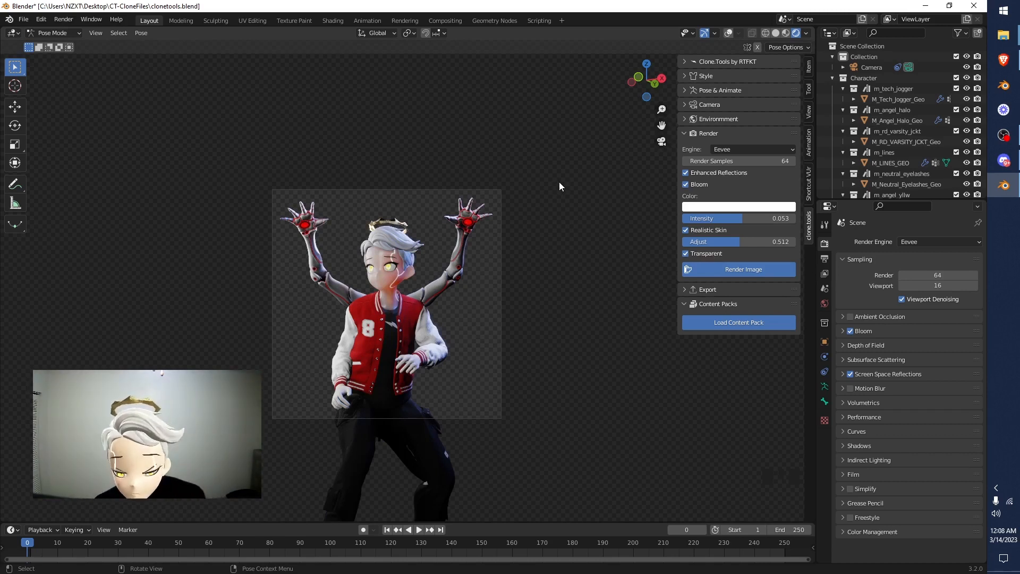
left_click(687, 253)
left_click(687, 253)
left_click(685, 252)
left_click(683, 251)
left_click(683, 252)
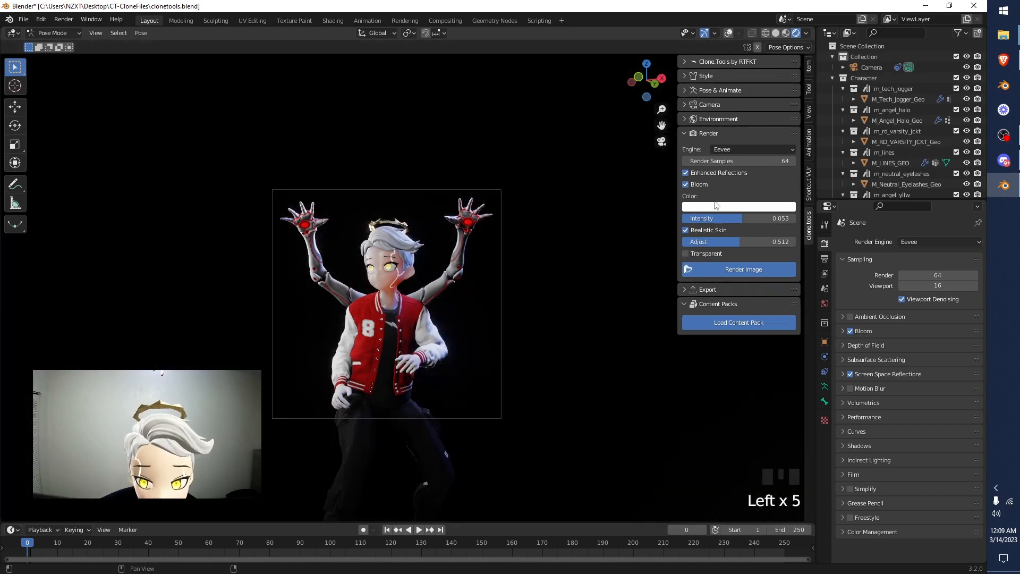
Render the character image with the current Eevee settings, inspect it at several zoom levels, and close the render window.
left_click(713, 269)
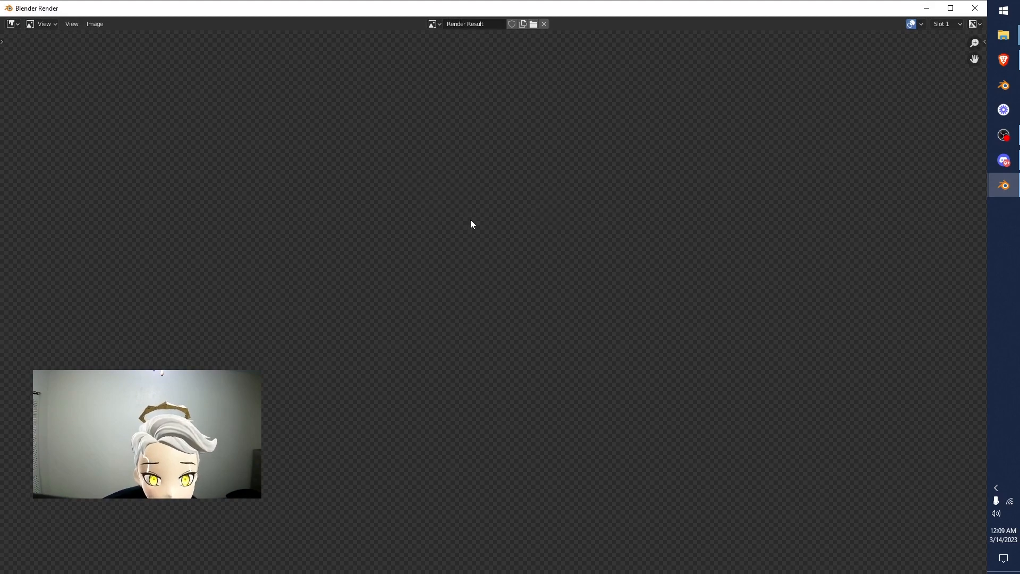
scroll(472, 226, "down", 14)
scroll(501, 269, "up", 8)
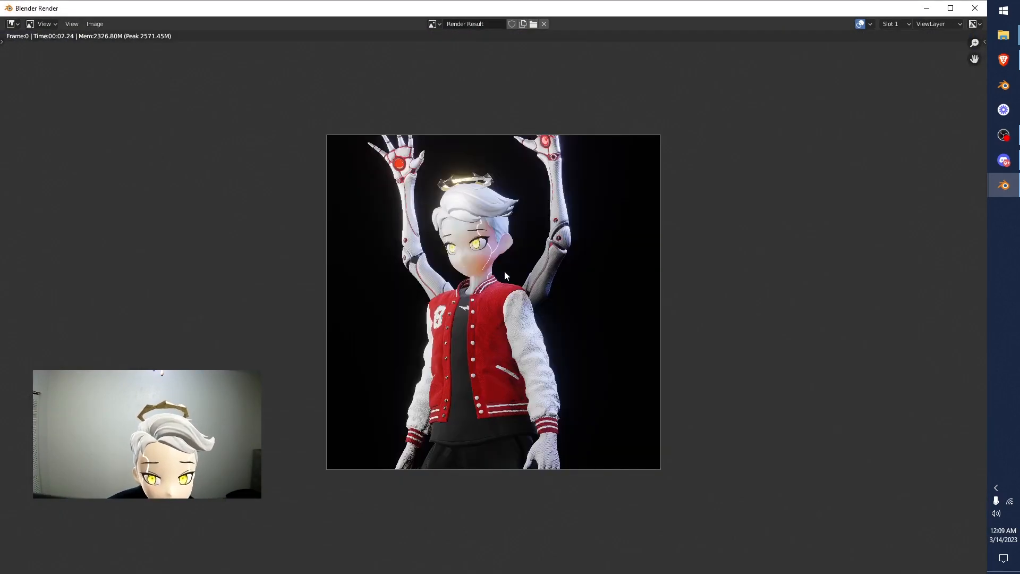
scroll(482, 258, "up", 4)
scroll(510, 185, "down", 8)
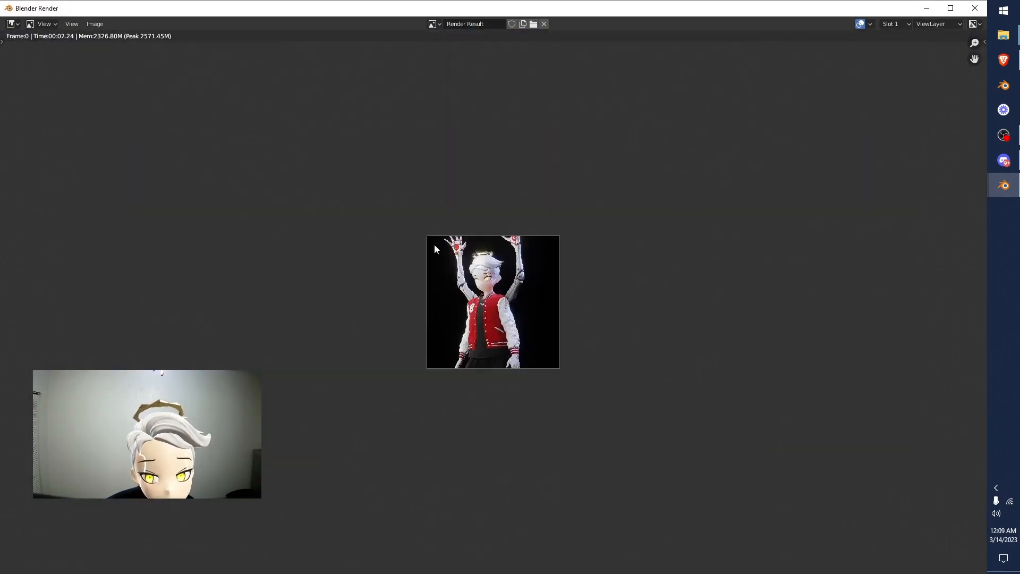
scroll(544, 251, "up", 4)
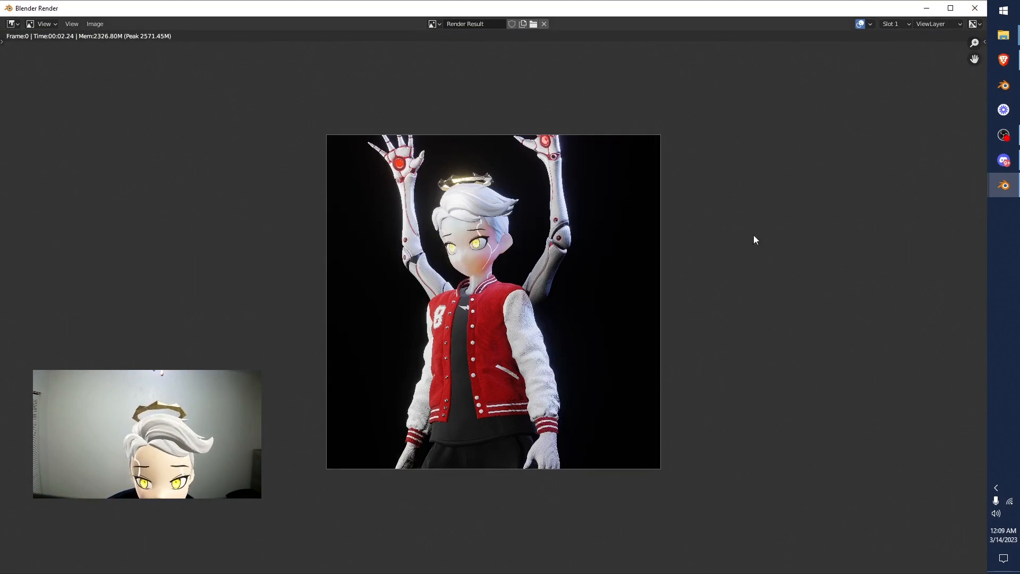
left_click(951, 8)
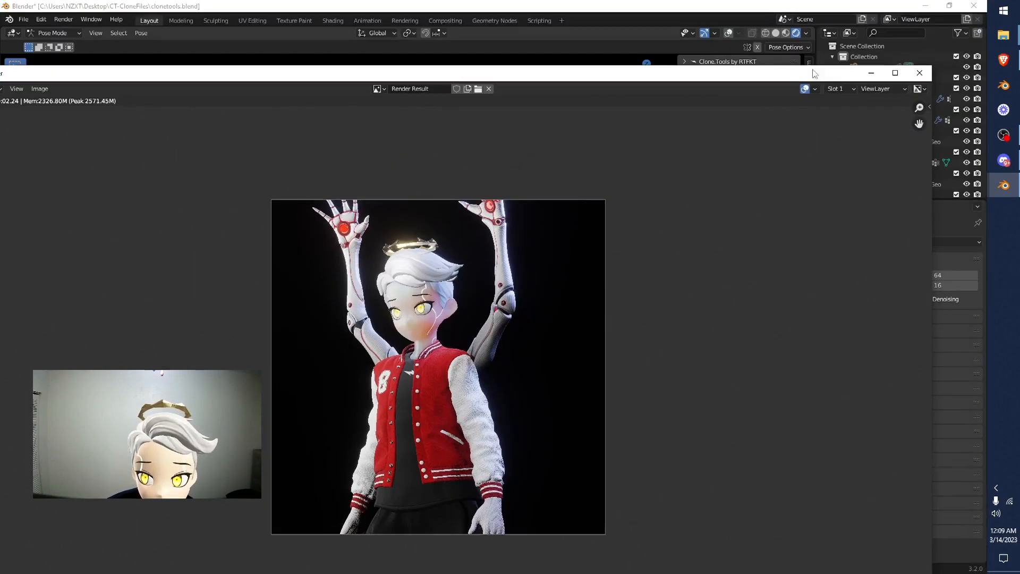
left_click(920, 73)
Reapply the Drop Kick pose to the character from the Current File pose library.
left_click(715, 94)
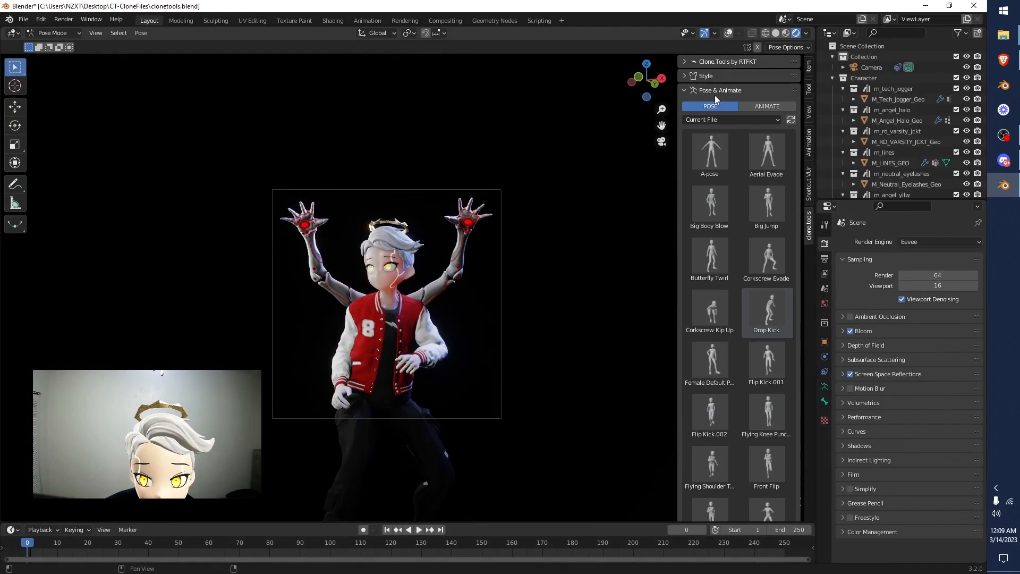
left_click(766, 119)
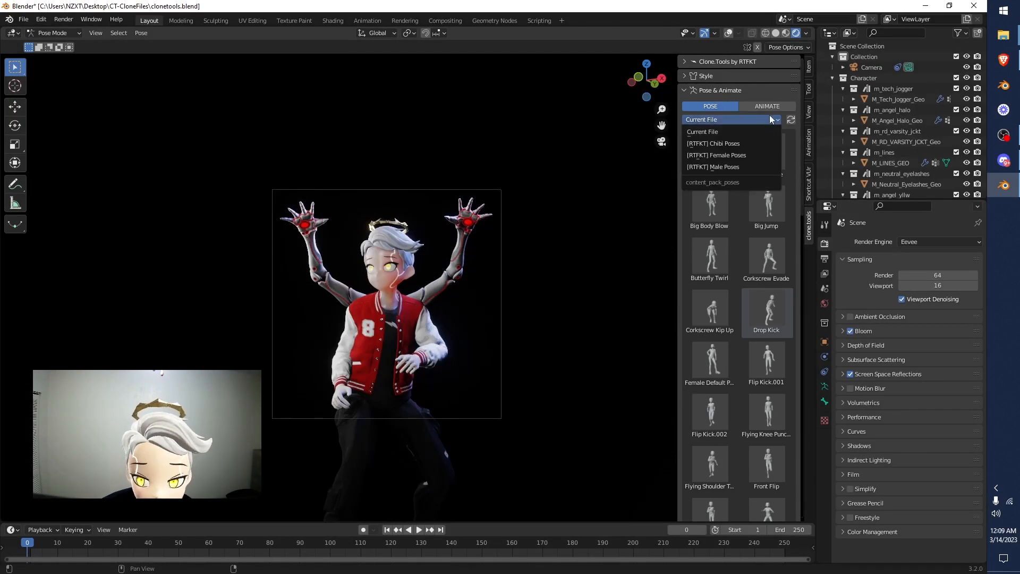
left_click(774, 106)
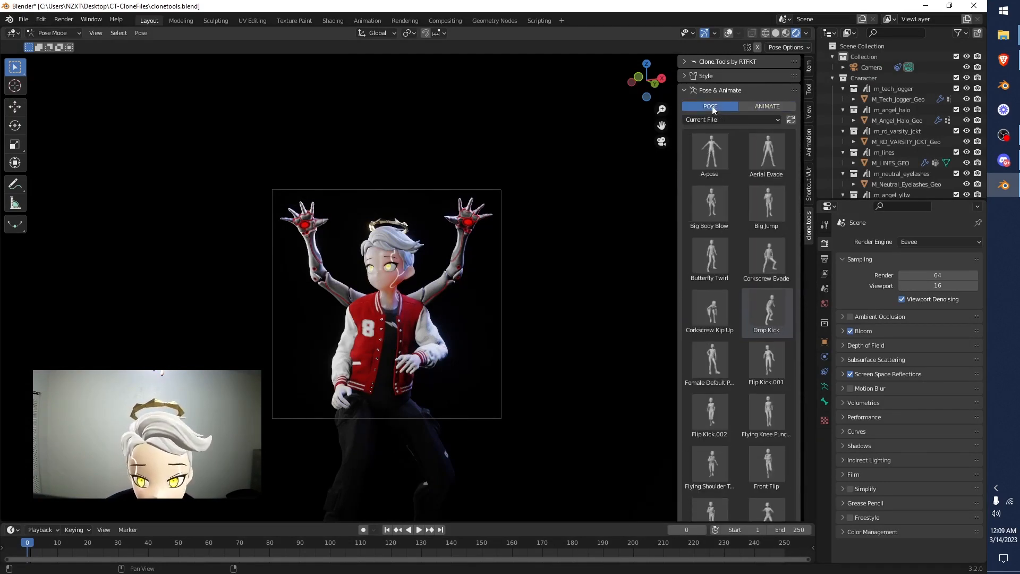
scroll(761, 249, "down", 5)
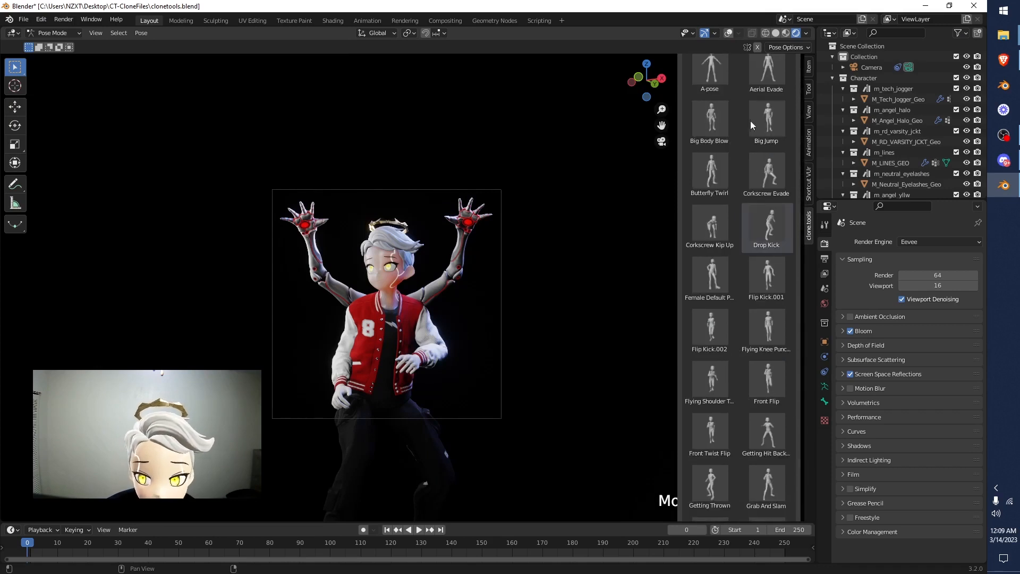
scroll(760, 213, "up", 8)
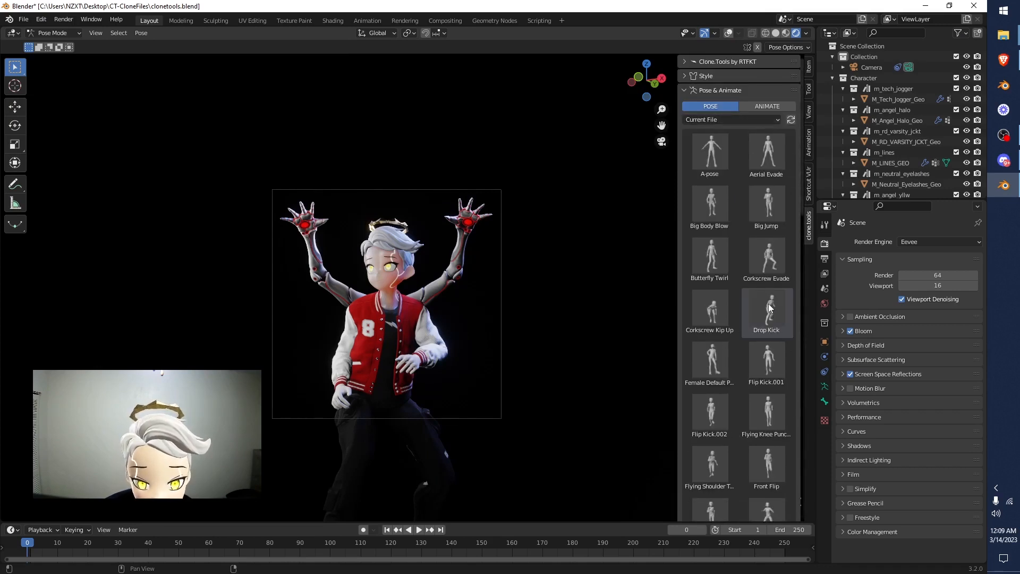
right_click(770, 307)
left_click(771, 299)
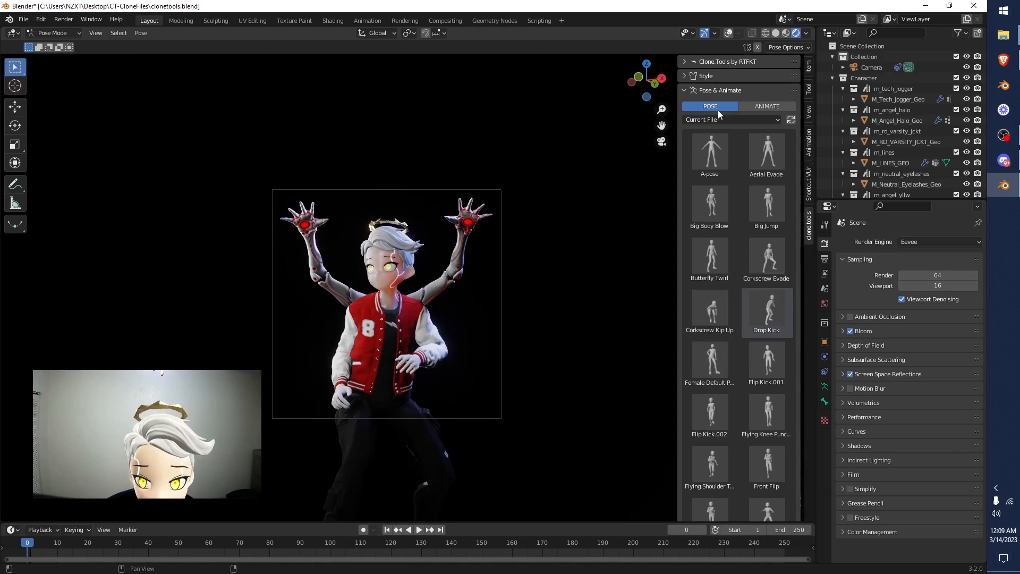
left_click(698, 88)
Render the image again to check whether it uses the Drop Kick pose, and close the result.
left_click(719, 268)
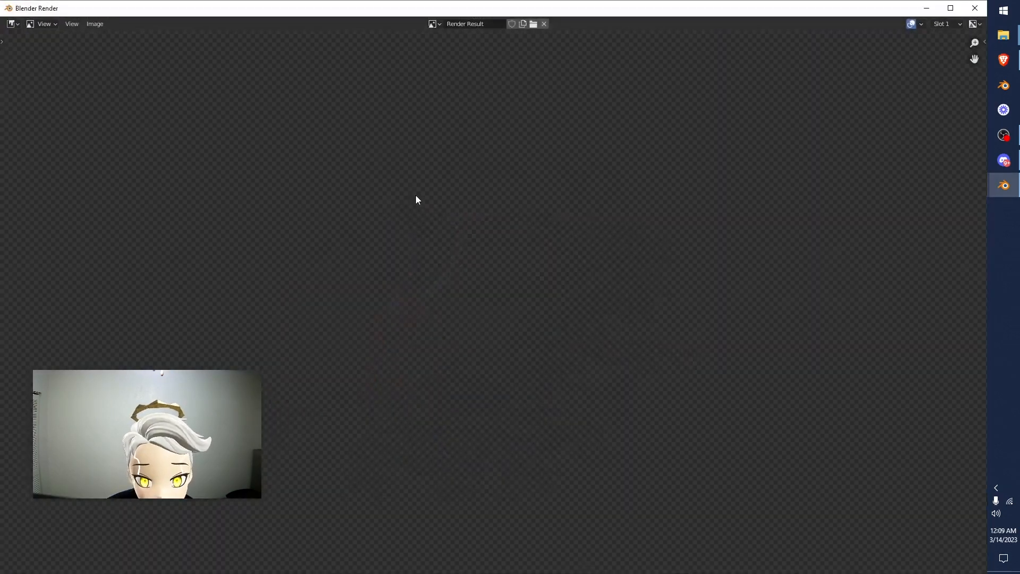
scroll(604, 200, "down", 8)
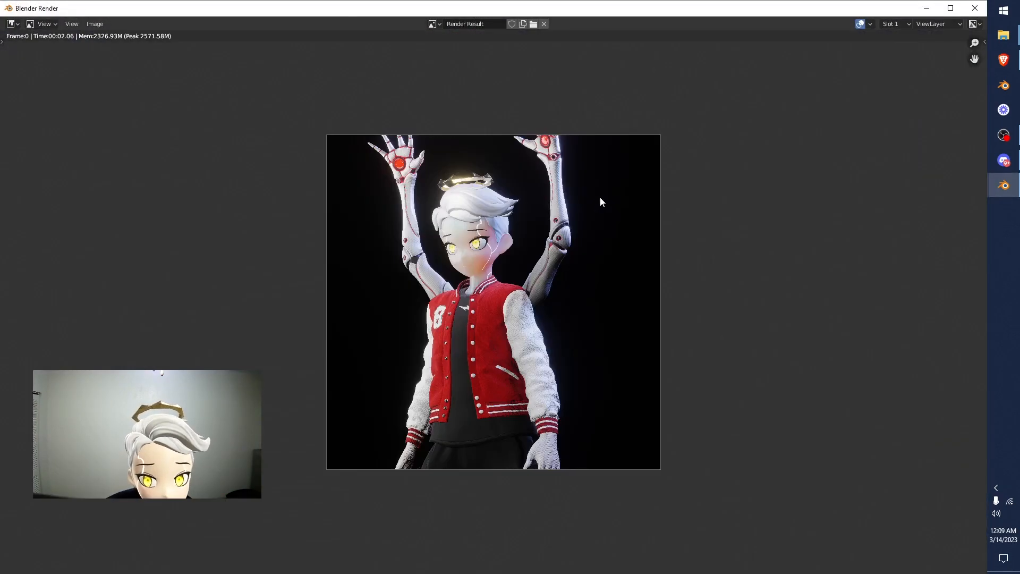
left_click(978, 9)
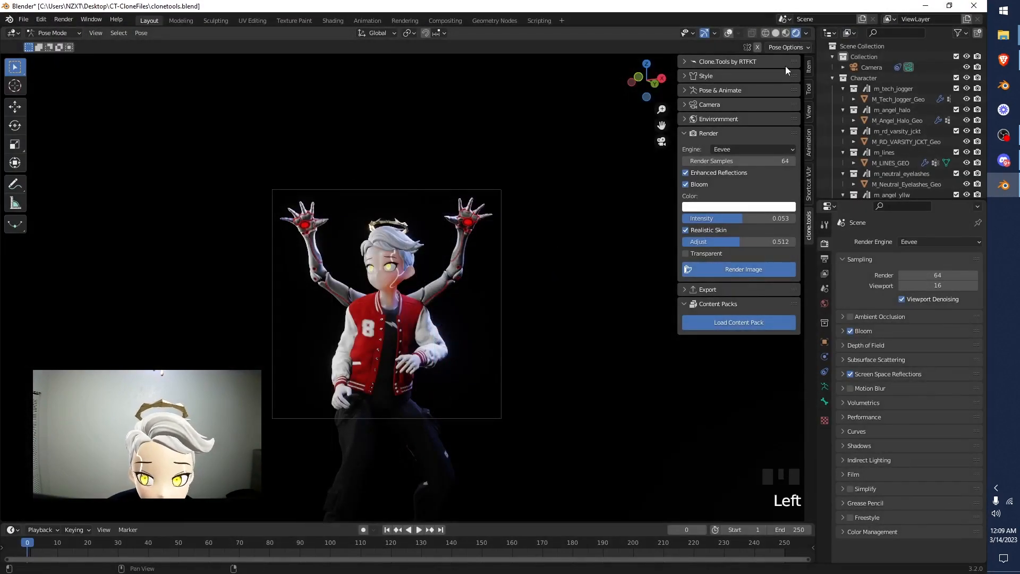
Show the [RTFKT] Superhero Animations set and briefly play the timeline to check the character's motion.
left_click(720, 91)
scroll(771, 210, "down", 10)
scroll(770, 210, "up", 10)
left_click(772, 106)
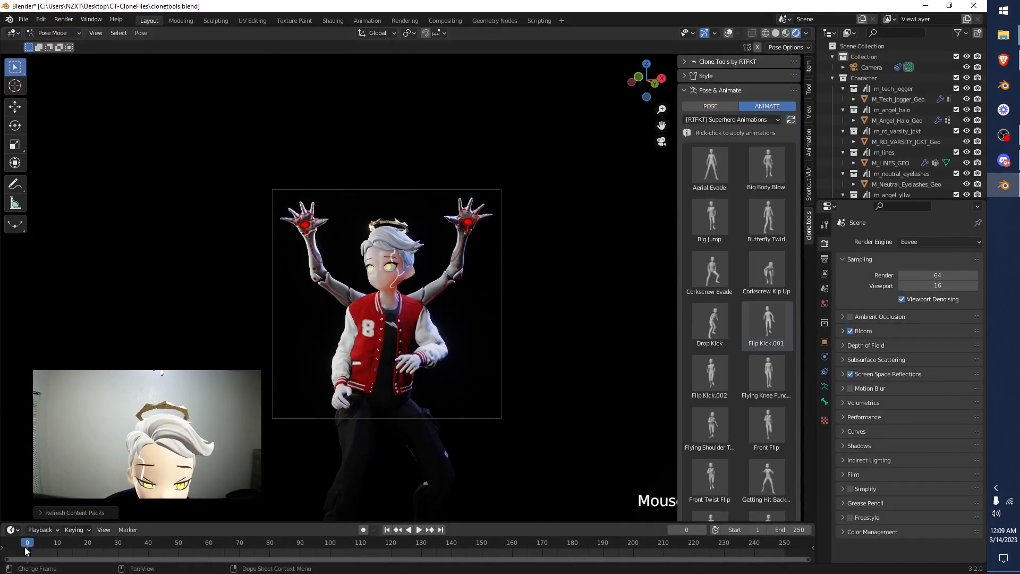
key("space")
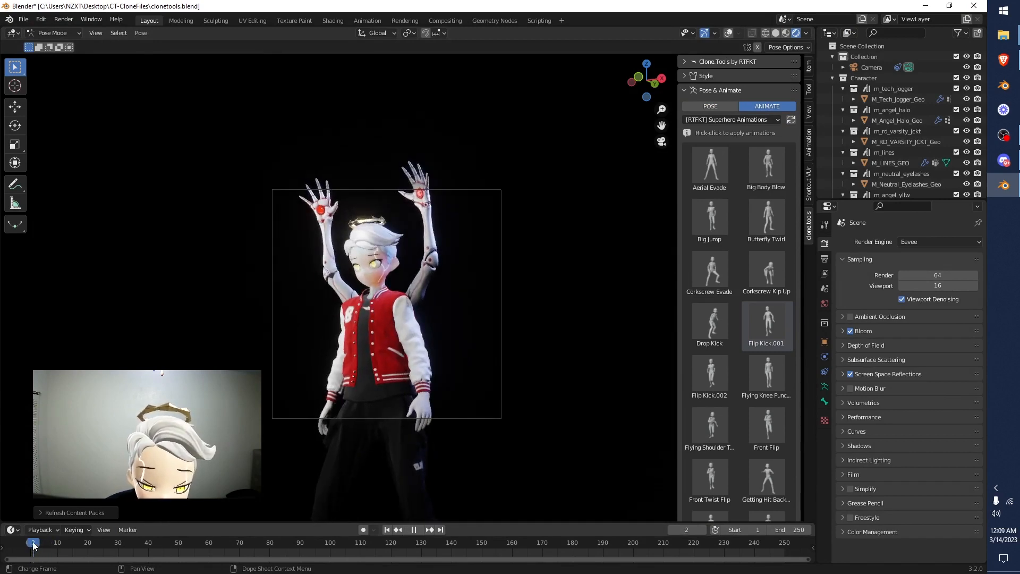
key("Escape")
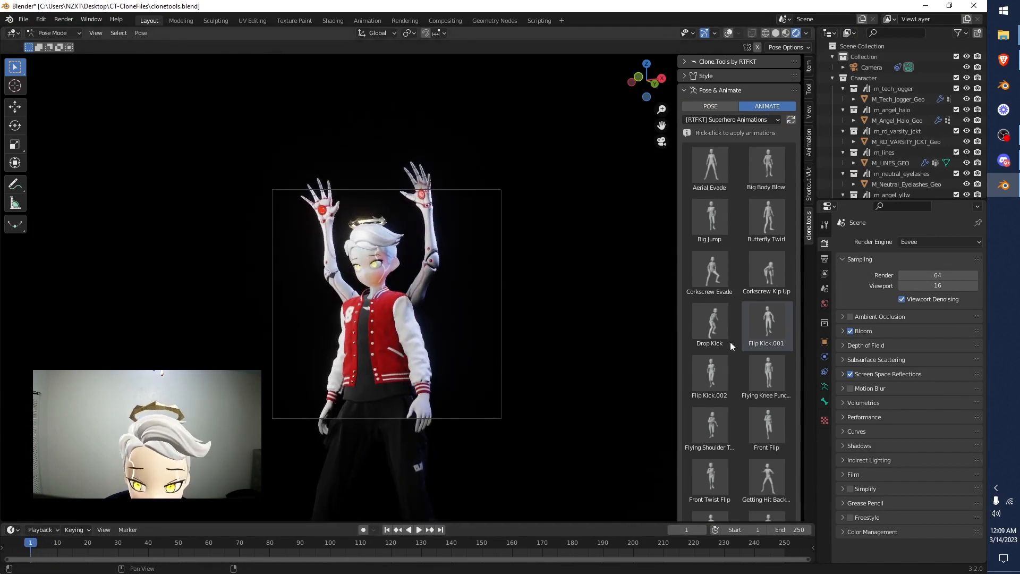
Apply the Drop Kick entry from the Superhero Animations to the character as a pose.
scroll(732, 271, "down", 4)
scroll(750, 284, "up", 4)
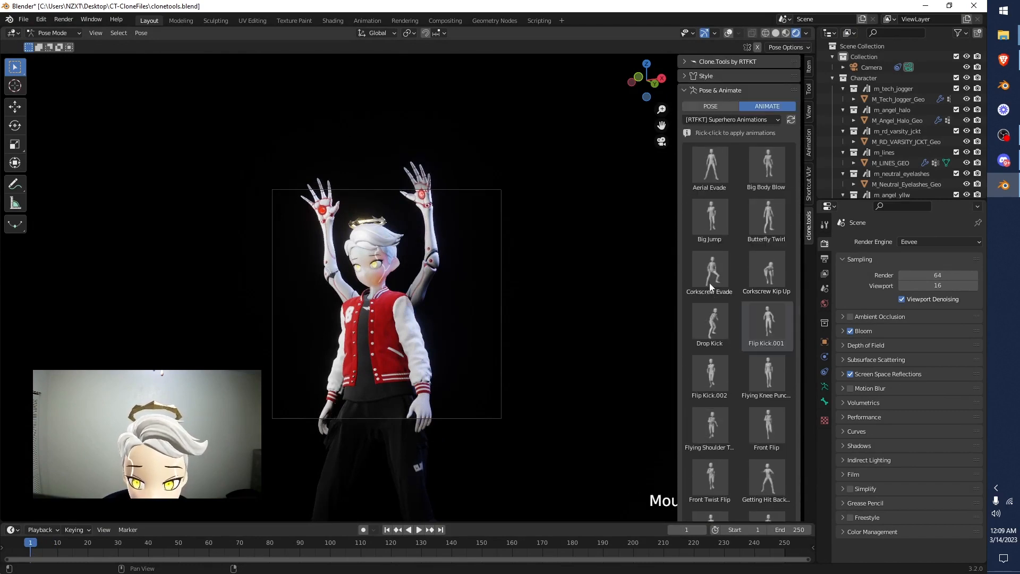
right_click(712, 316)
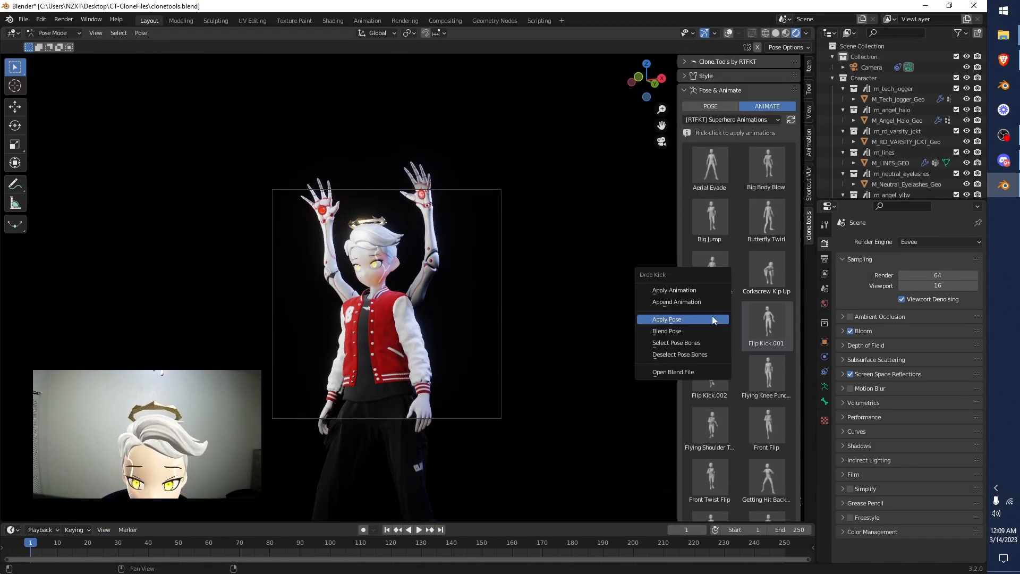
left_click(674, 319)
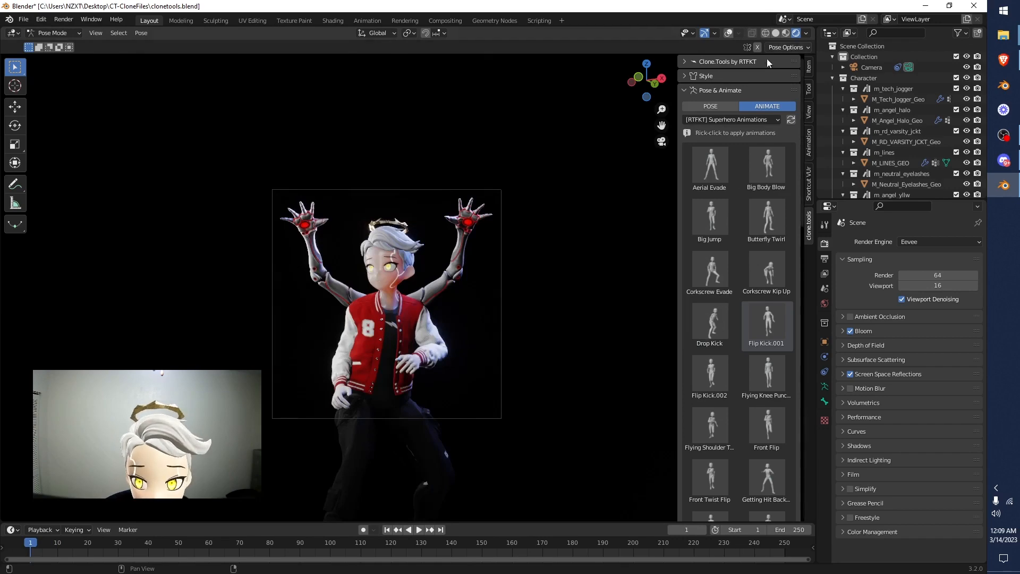
Render frame 1 to check the character's pose, and close the render window.
left_click(747, 88)
left_click(731, 269)
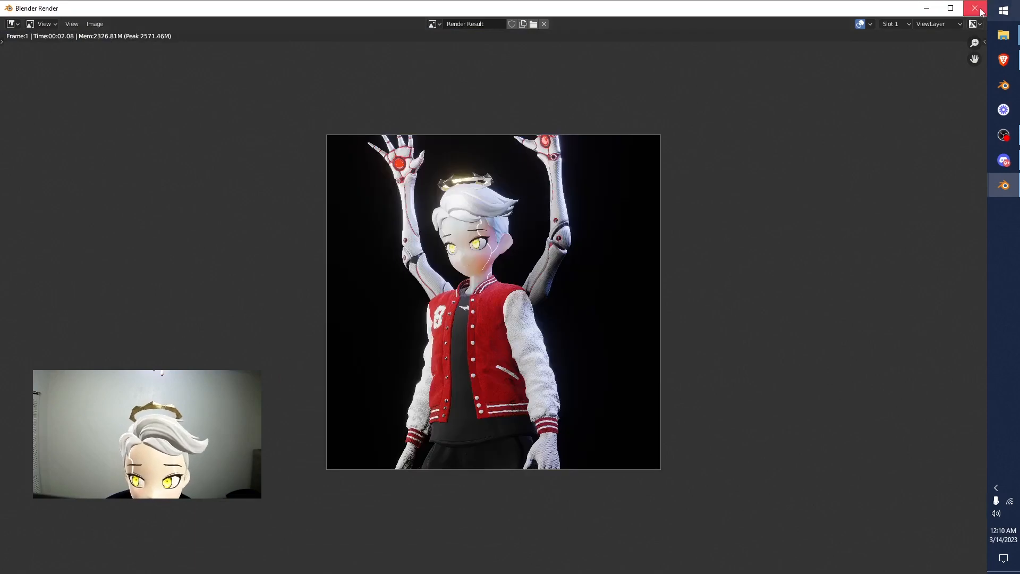
left_click(980, 10)
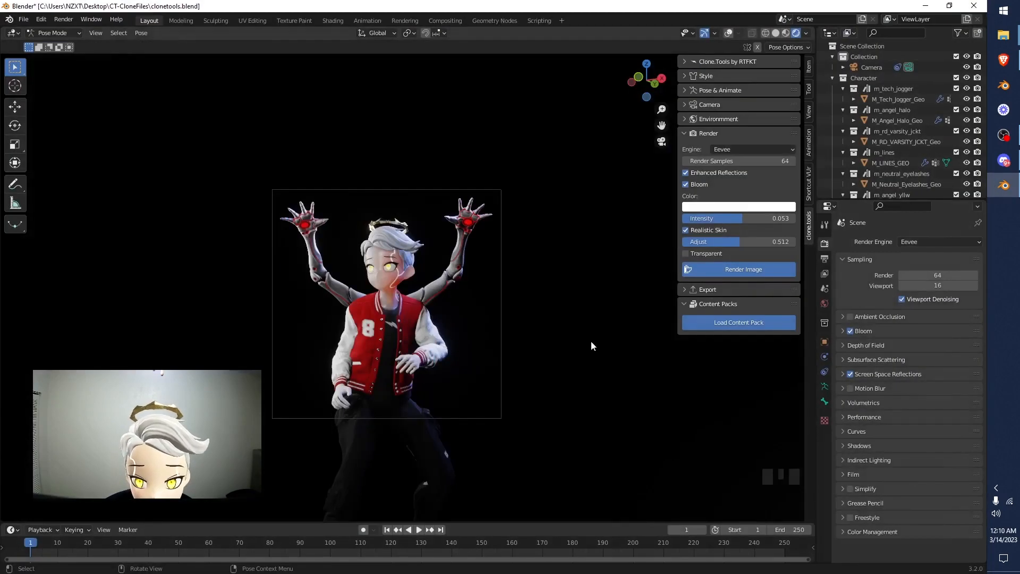
Play the timeline to check the character's animation, and return the playhead to frame 1.
left_click(728, 90)
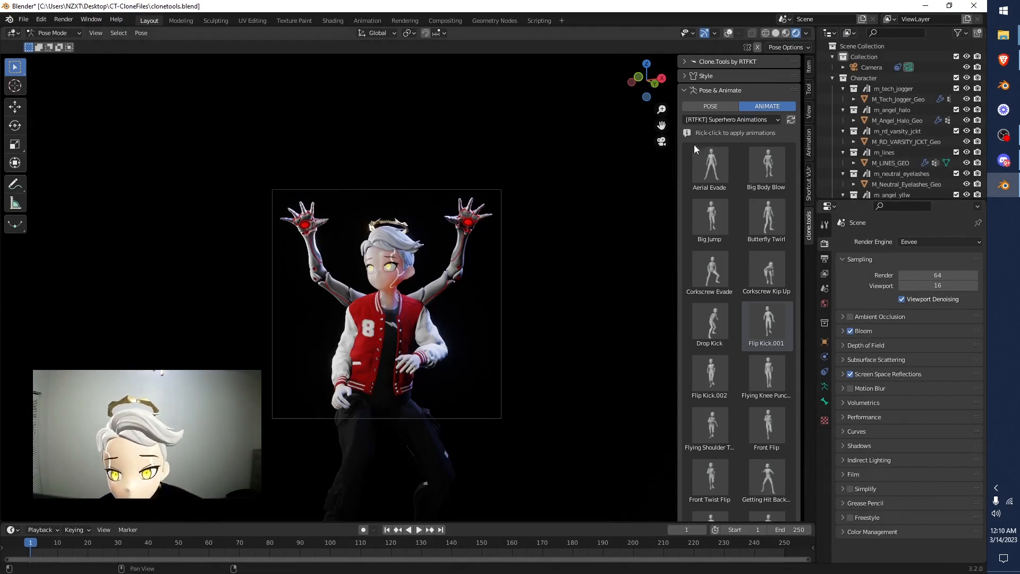
right_click(719, 153)
left_click(720, 153)
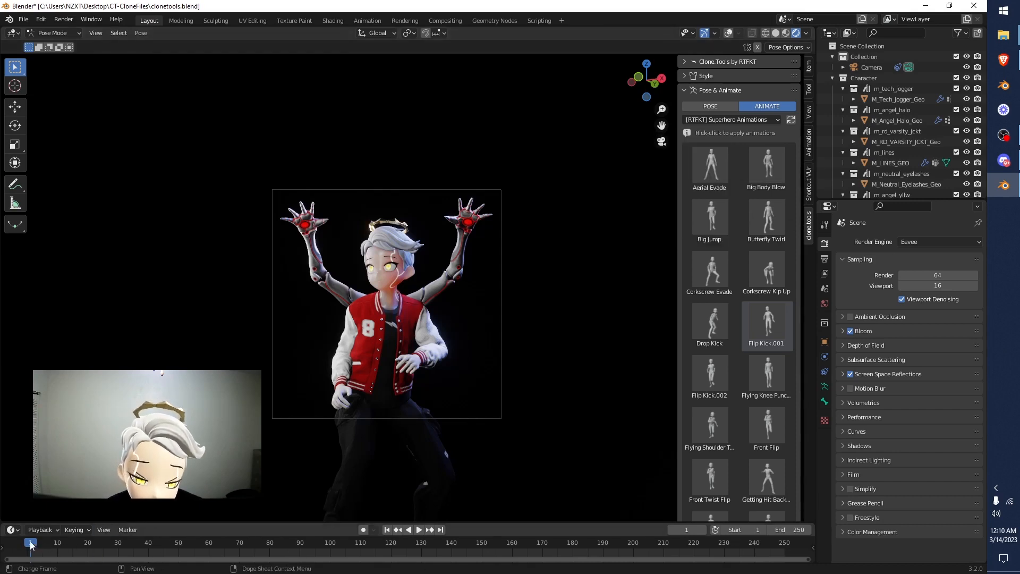
key("space")
left_click_drag(194, 547, 30, 550)
key("space")
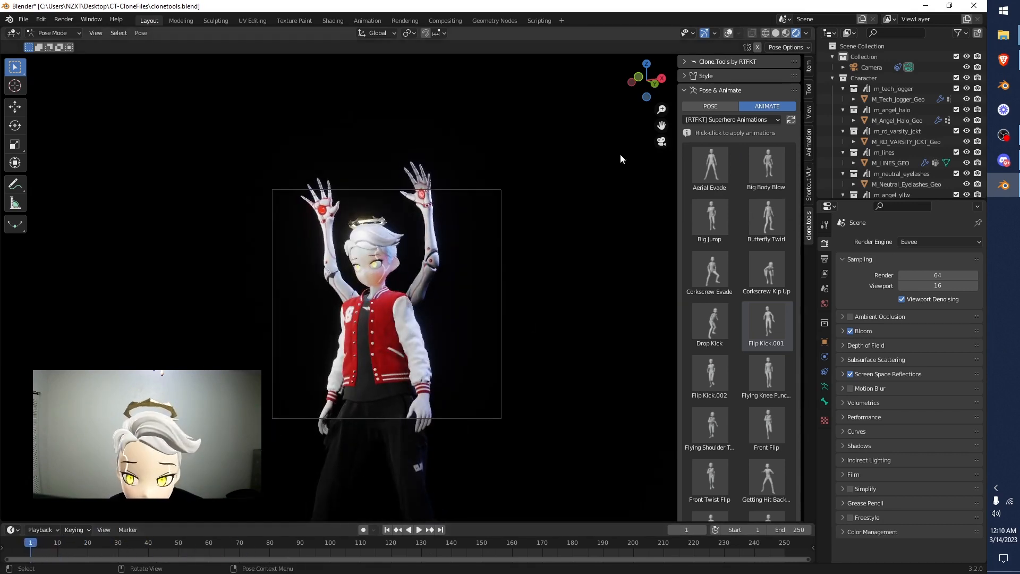
Put the character back into the Drop Kick pose at frame 1, and compare the pose library with the animation library.
left_click(726, 105)
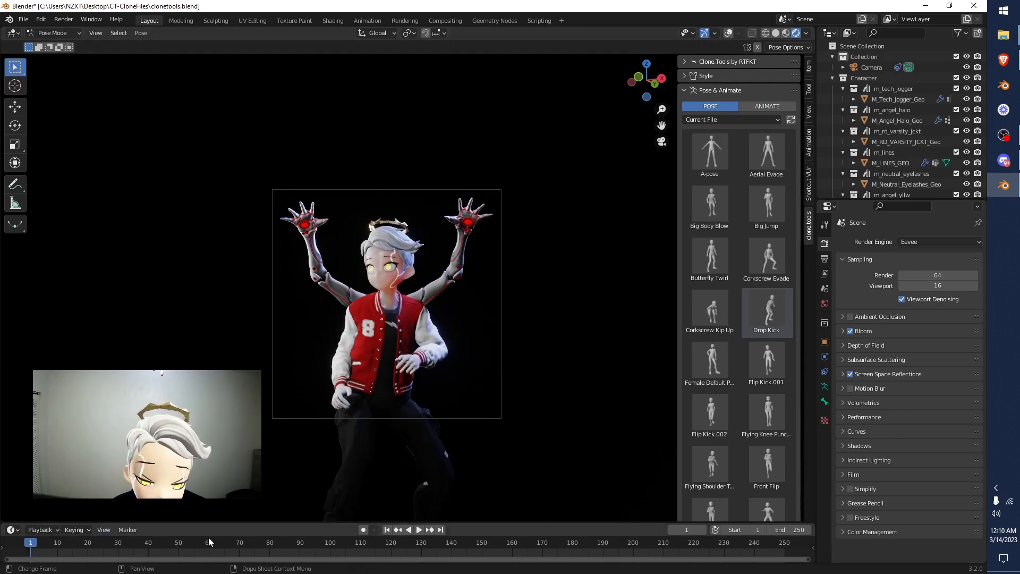
right_click(769, 311)
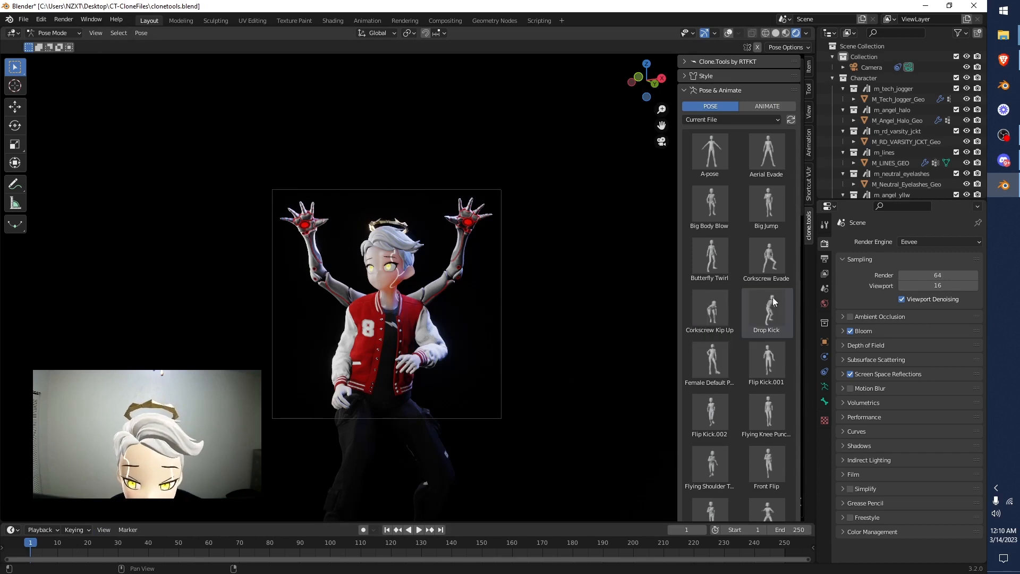
left_click(777, 106)
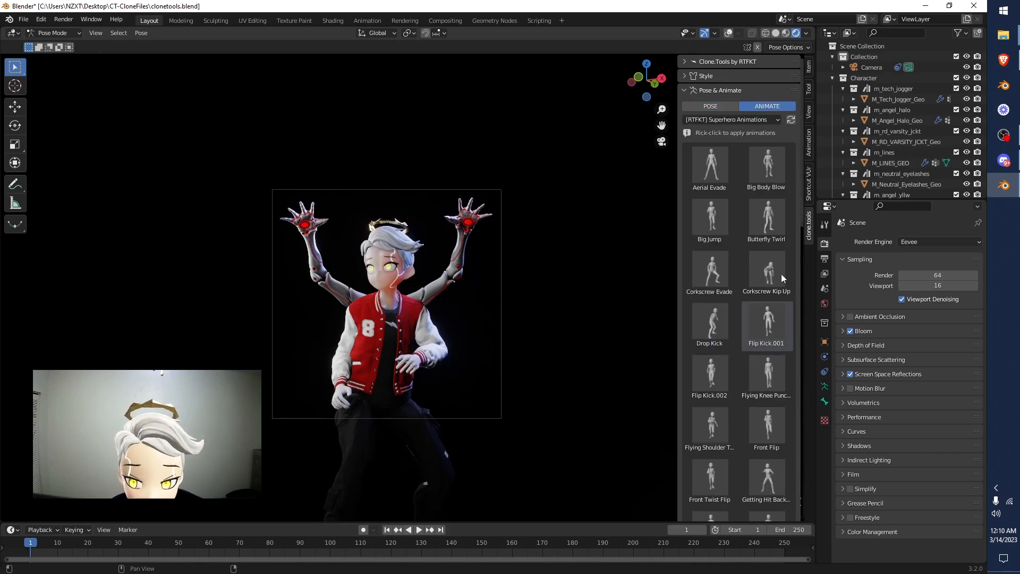
right_click(768, 325)
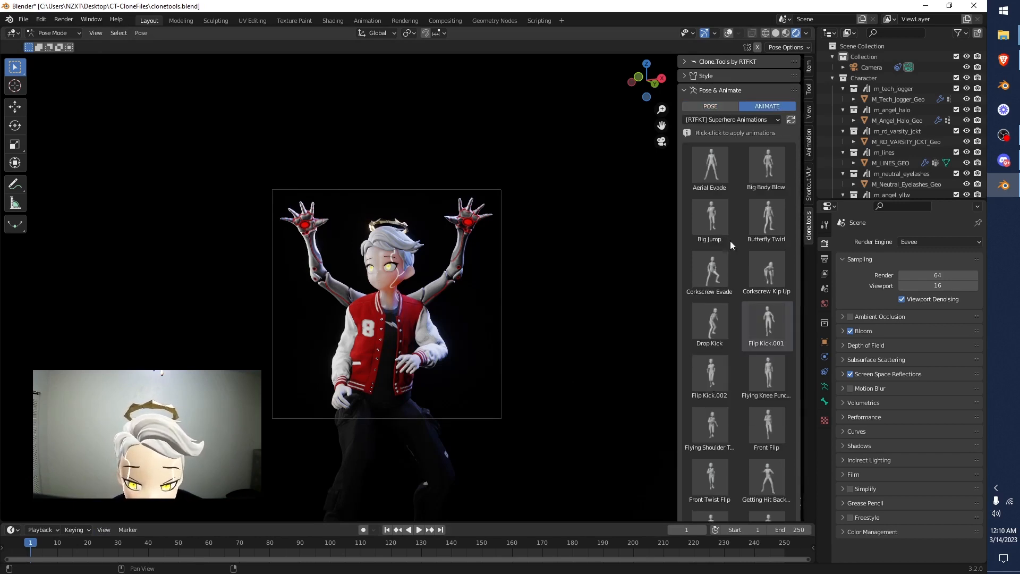
right_click(769, 321)
left_click(712, 105)
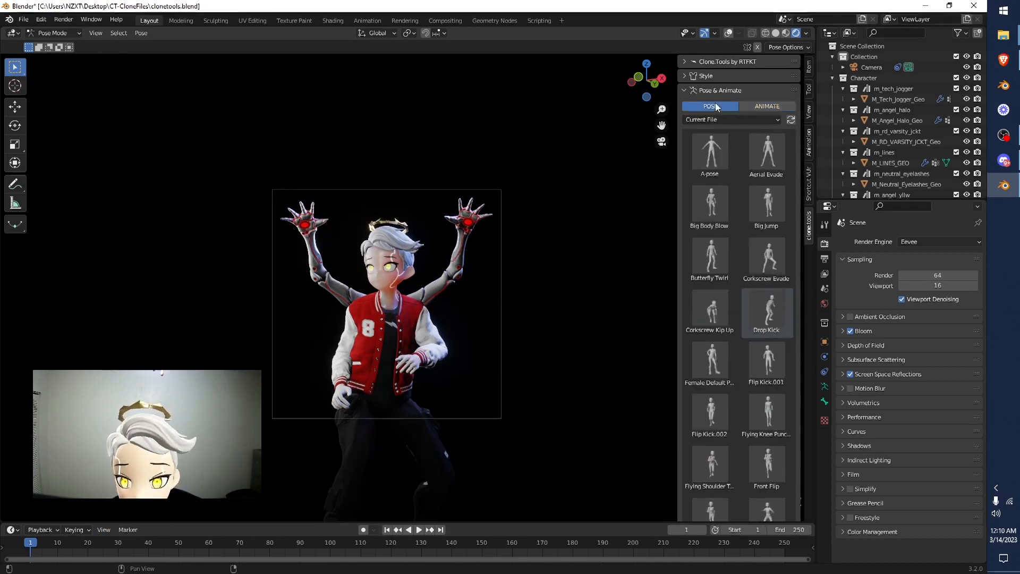
Enlarge the timeline area below the 3D viewport and switch it to the Dope Sheet in Action Editor mode.
right_click(756, 307)
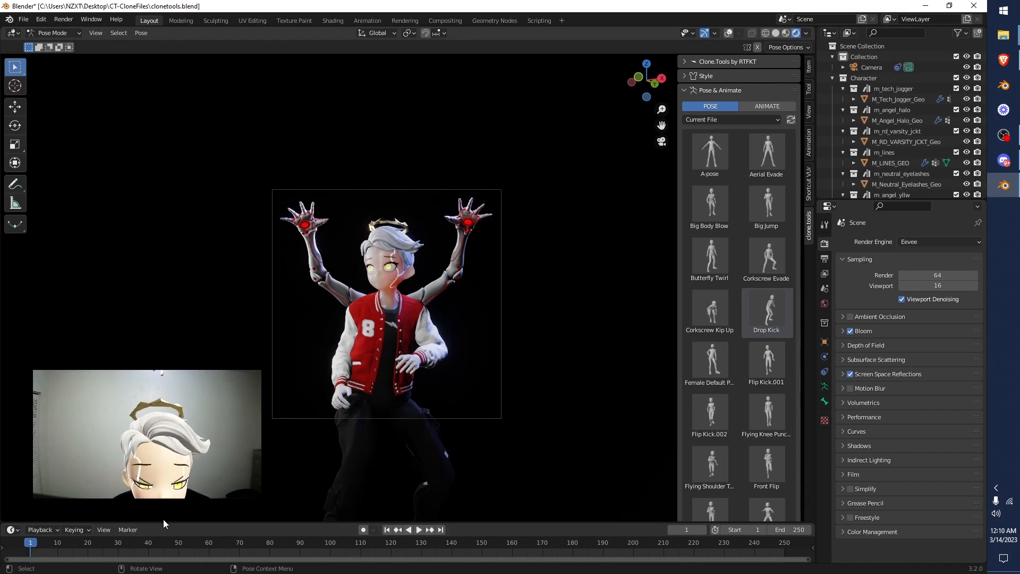
left_click_drag(161, 522, 148, 365)
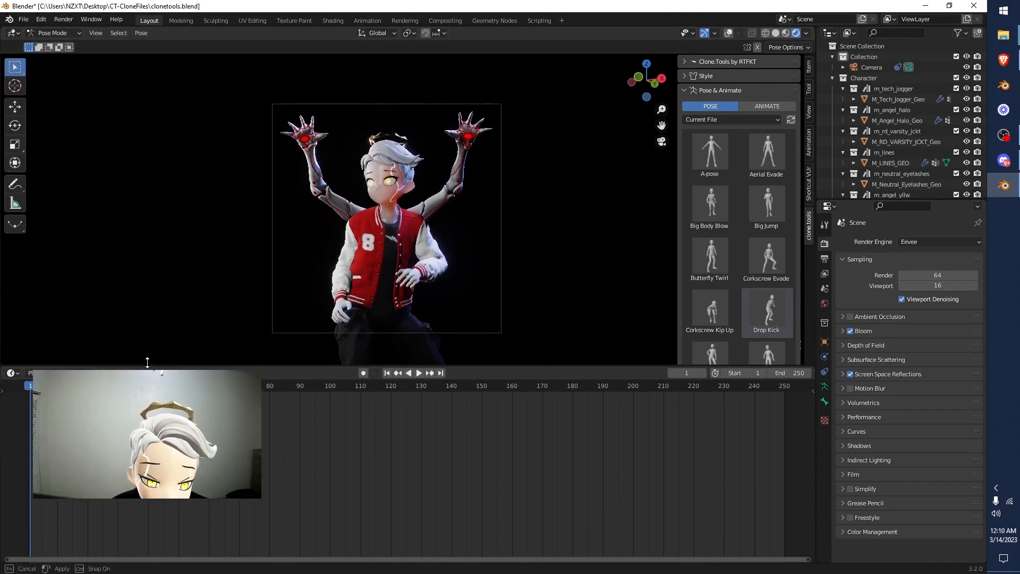
left_click(11, 371)
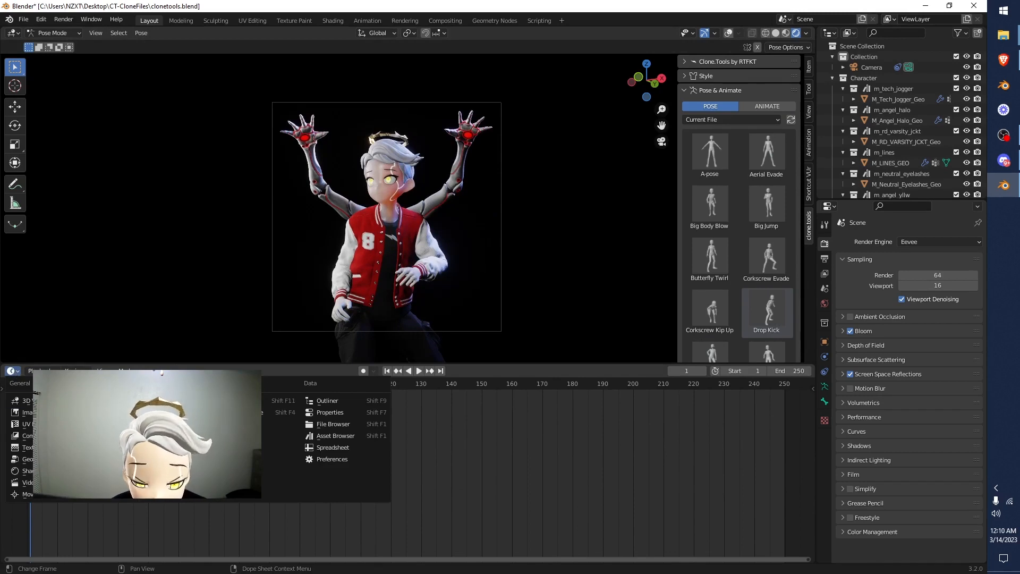
left_click(141, 401)
left_click(2, 389)
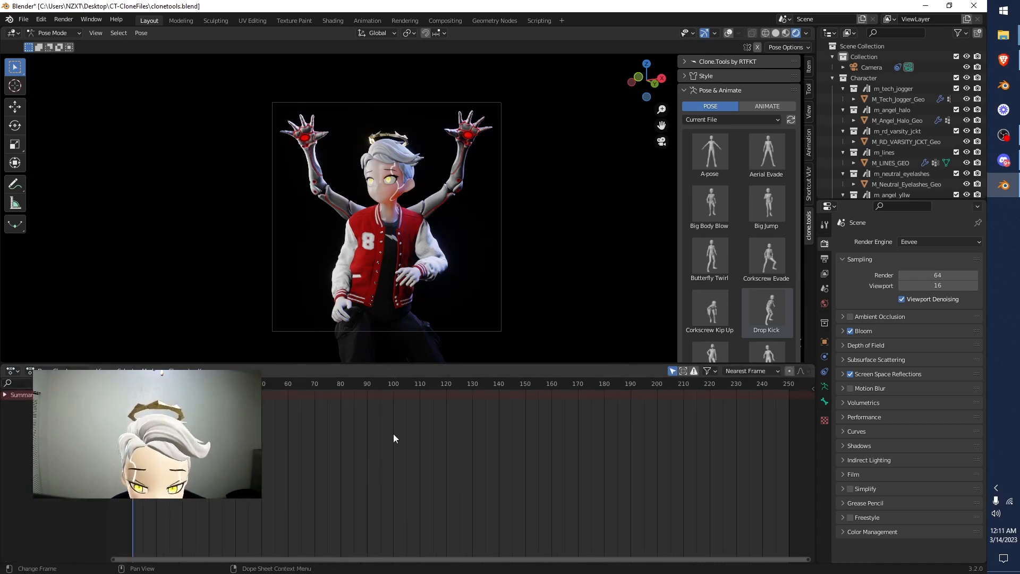
left_click(59, 372)
left_click(13, 371)
left_click(60, 372)
left_click(35, 393)
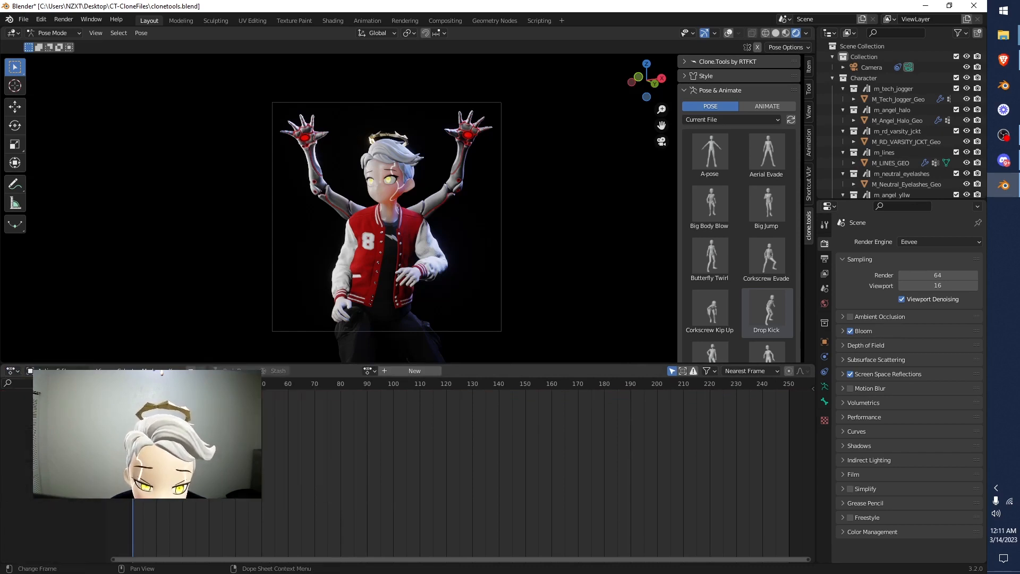
Examine the character's animation data in the Nonlinear Animation editor, the Timeline and the Action Editor.
left_click(17, 372)
left_click(16, 371)
left_click(54, 372)
left_click(12, 372)
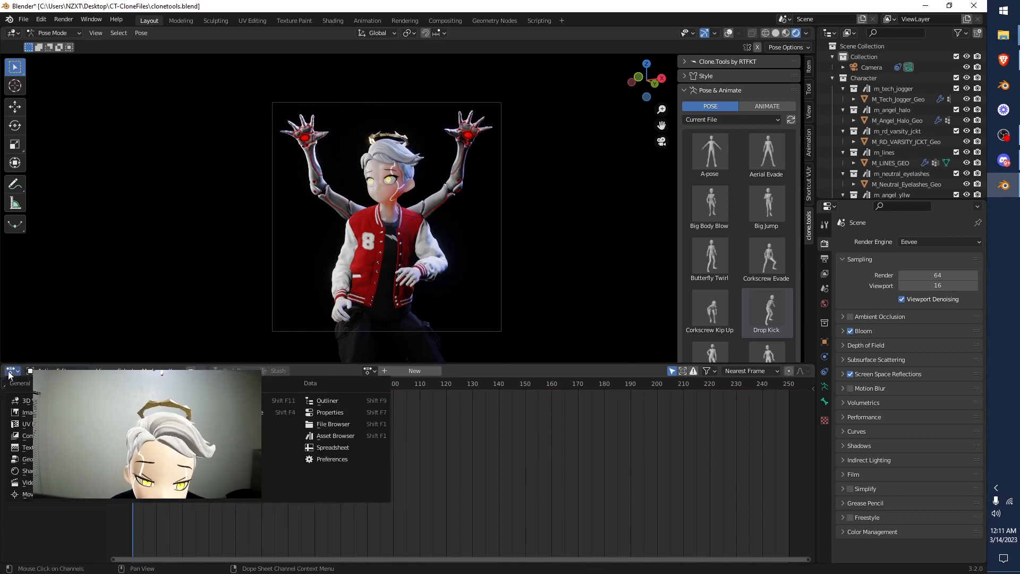
left_click(145, 447)
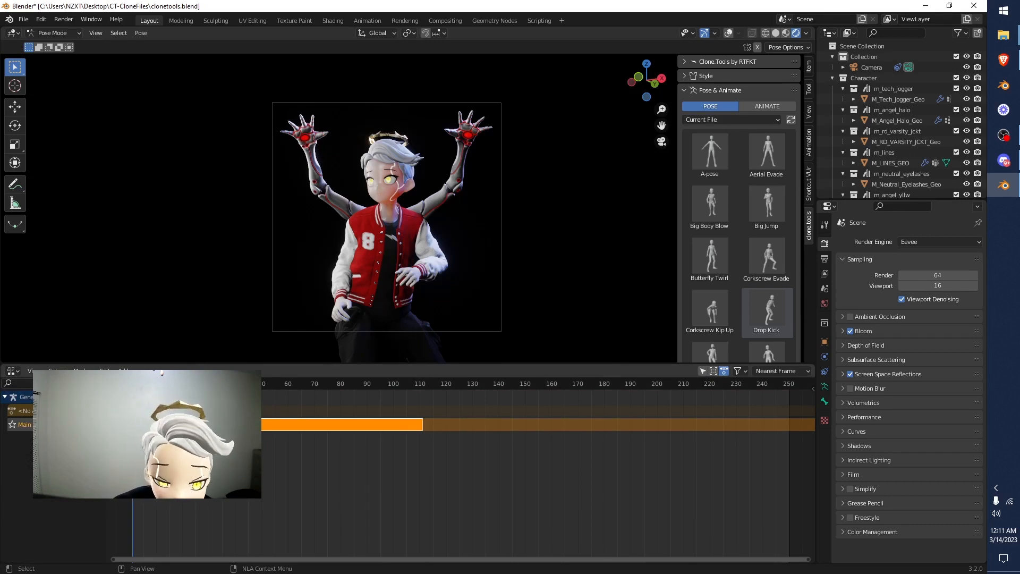
left_click(12, 371)
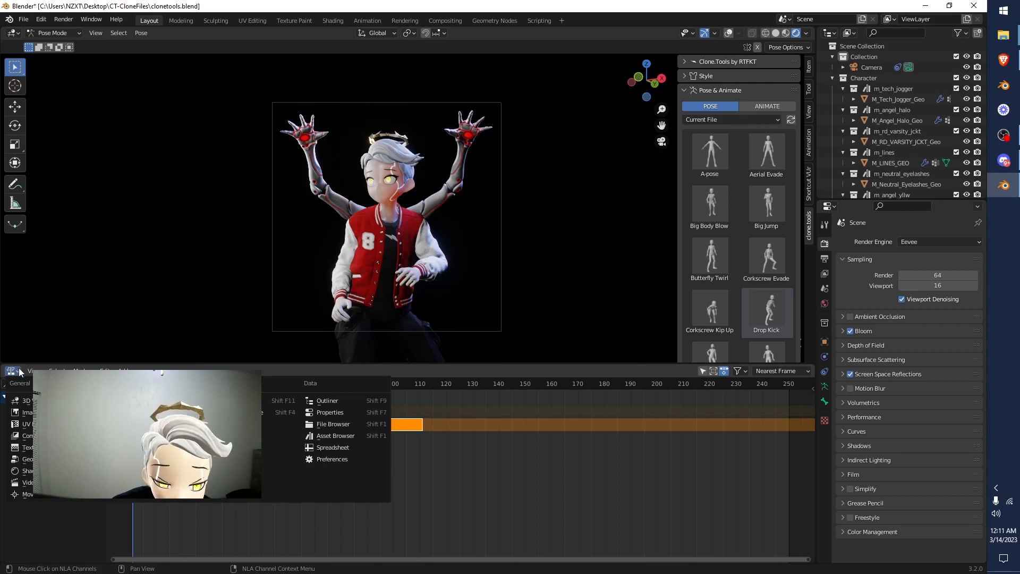
left_click(136, 412)
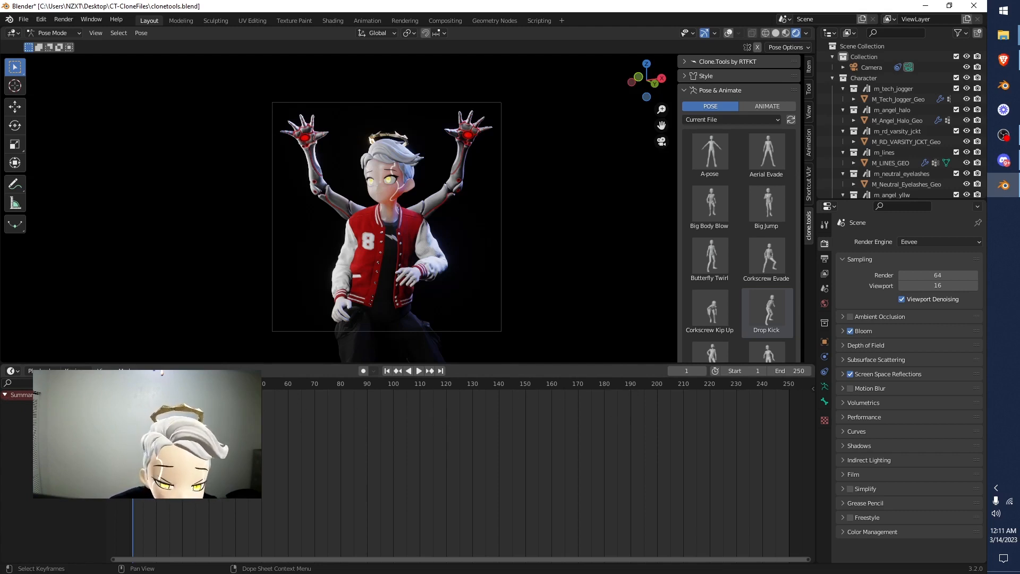
left_click(11, 371)
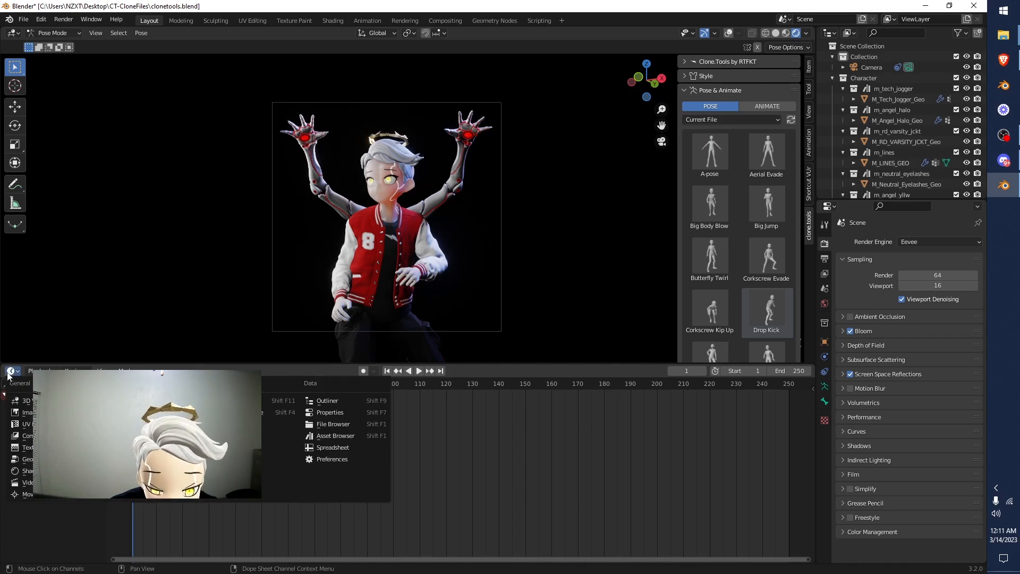
left_click(141, 400)
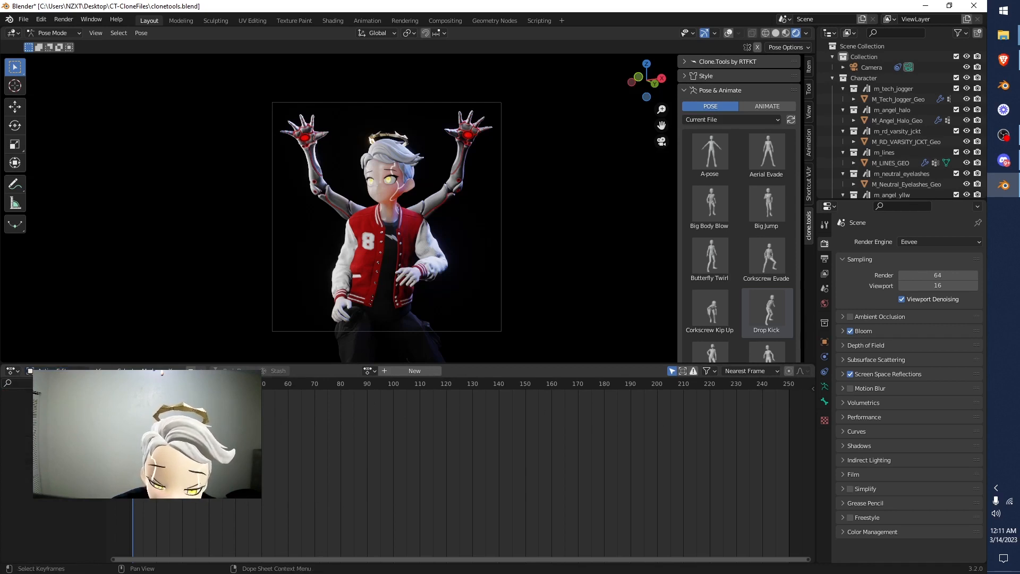
Switch the enlarged area to the Nonlinear Animation editor and delete the character's animation strip.
left_click(13, 371)
left_click(18, 372)
left_click(16, 372)
left_click(11, 374)
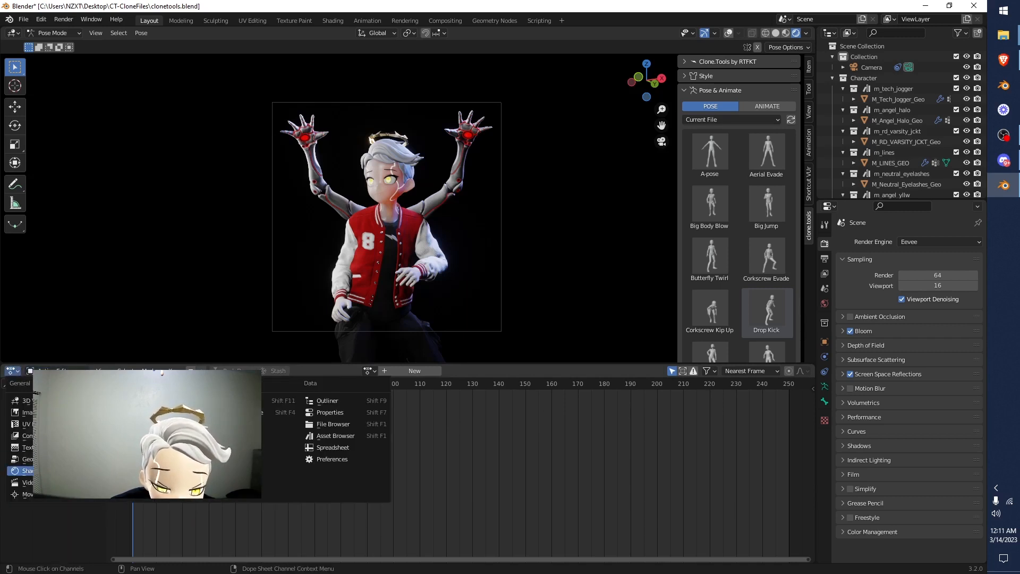
left_click(147, 447)
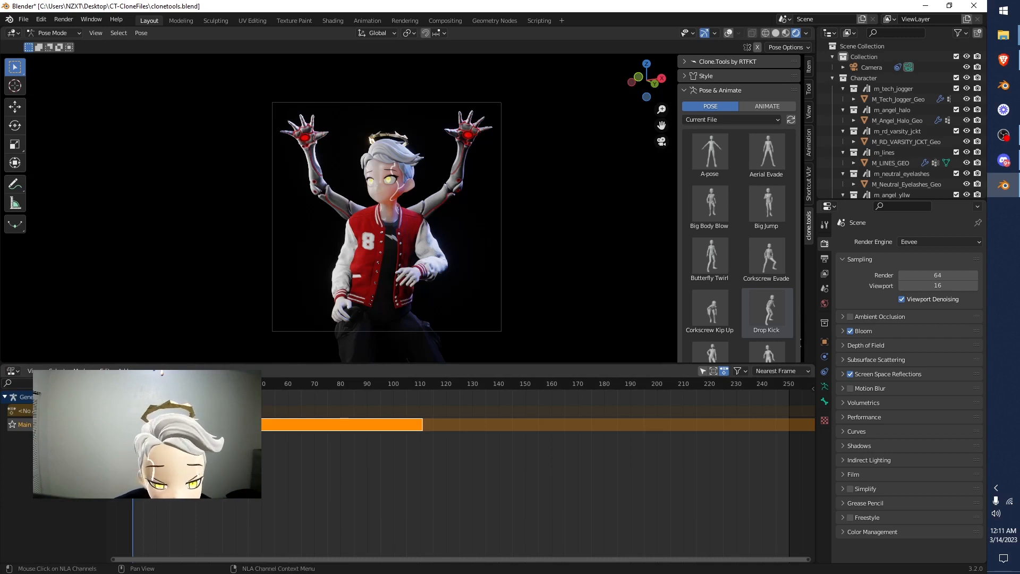
right_click(162, 426)
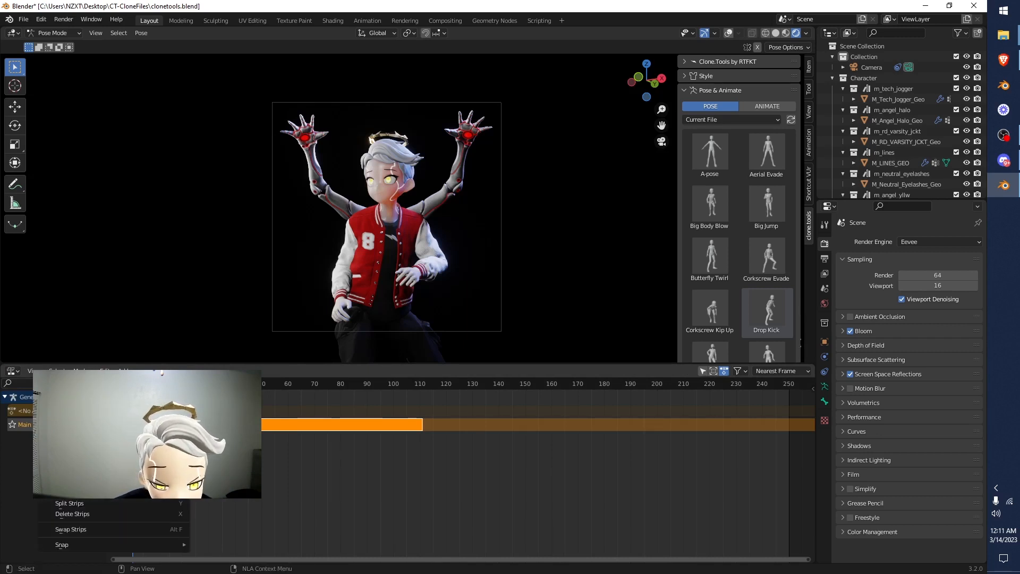
left_click(99, 515)
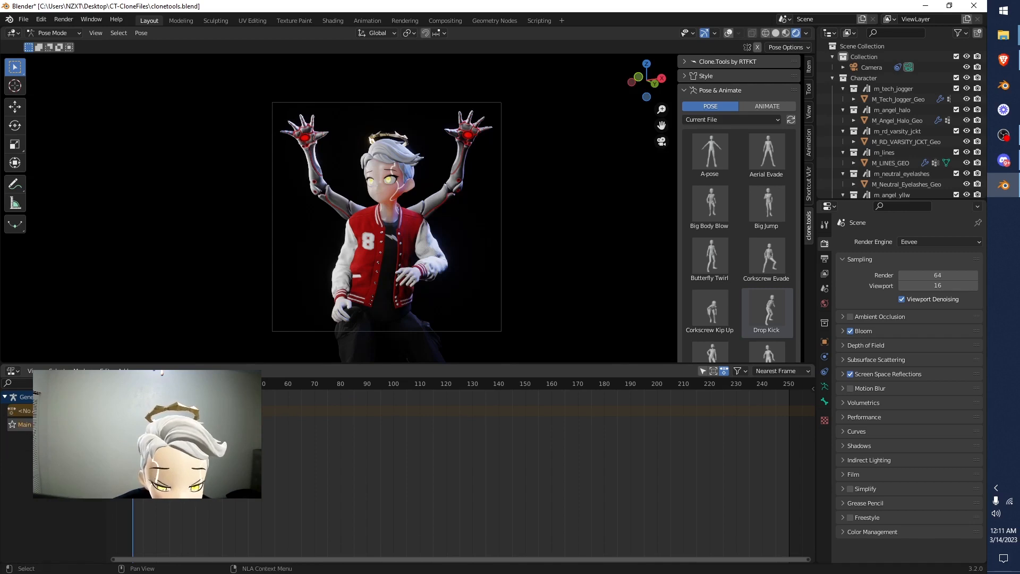
Remove the character's emptied animation track from the Nonlinear Animation editor.
right_click(69, 423)
right_click(69, 416)
left_click(69, 427)
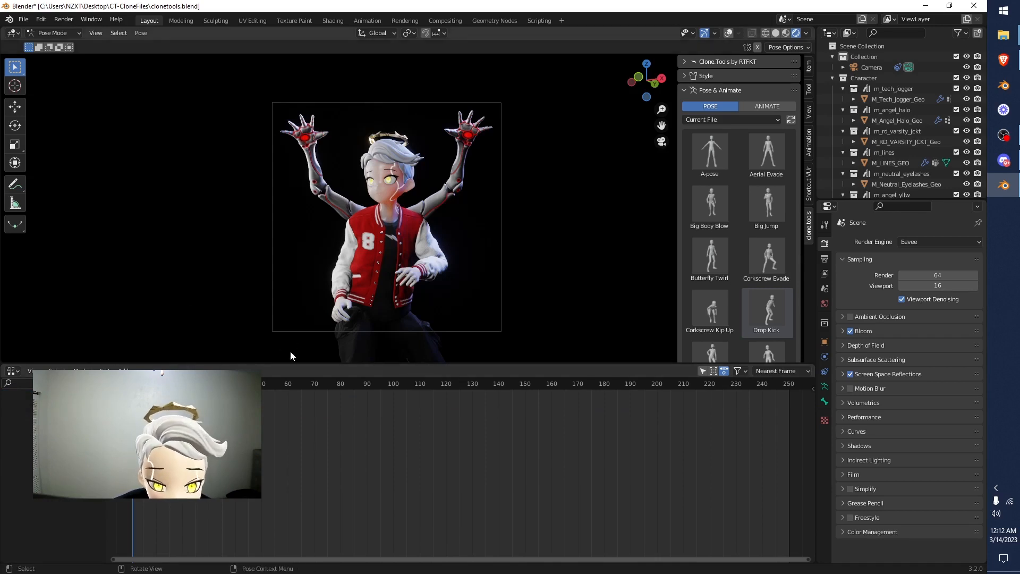
Switch the enlarged area back to the Timeline and shrink it, keeping the playhead at frame 1.
left_click(12, 371)
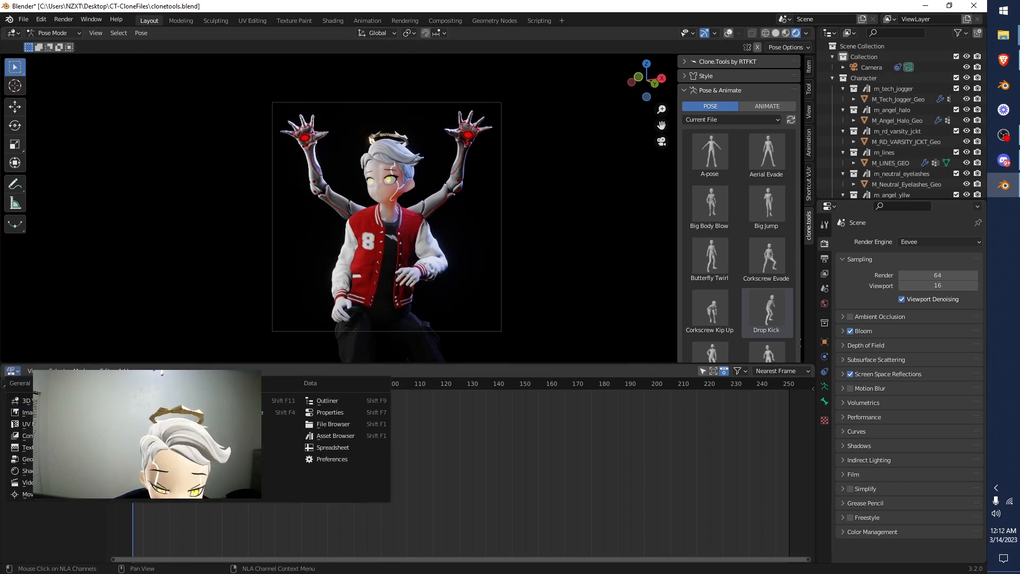
left_click(127, 412)
left_click_drag(185, 363, 181, 512)
mouse_move(134, 534)
left_mouse_down()
mouse_move(215, 532)
mouse_move(139, 541)
mouse_move(149, 548)
mouse_move(288, 522)
mouse_move(133, 534)
left_mouse_up()
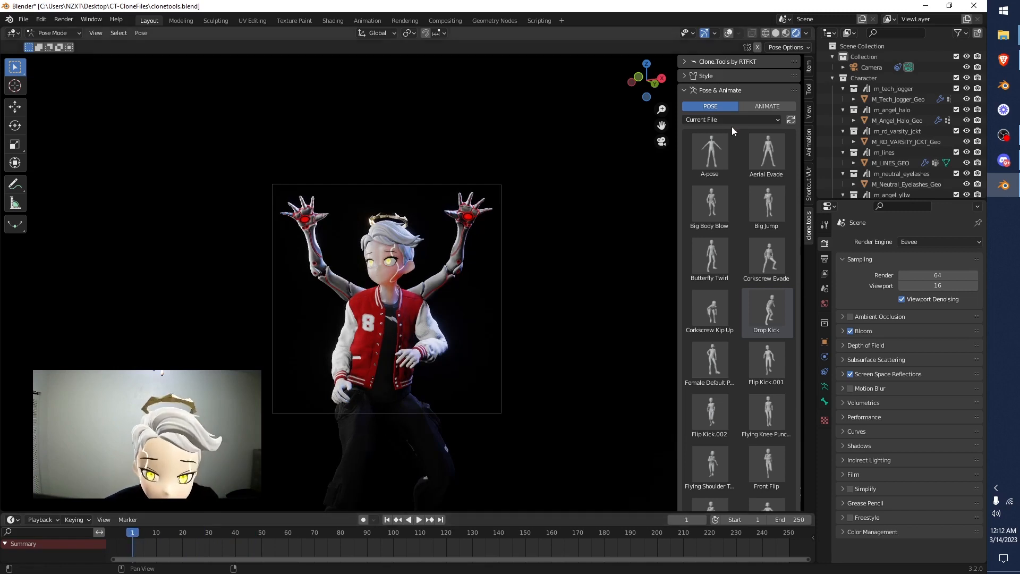
Render the posed character at frame 1, inspect the whole image, and close the render window.
left_click(722, 92)
left_click(757, 267)
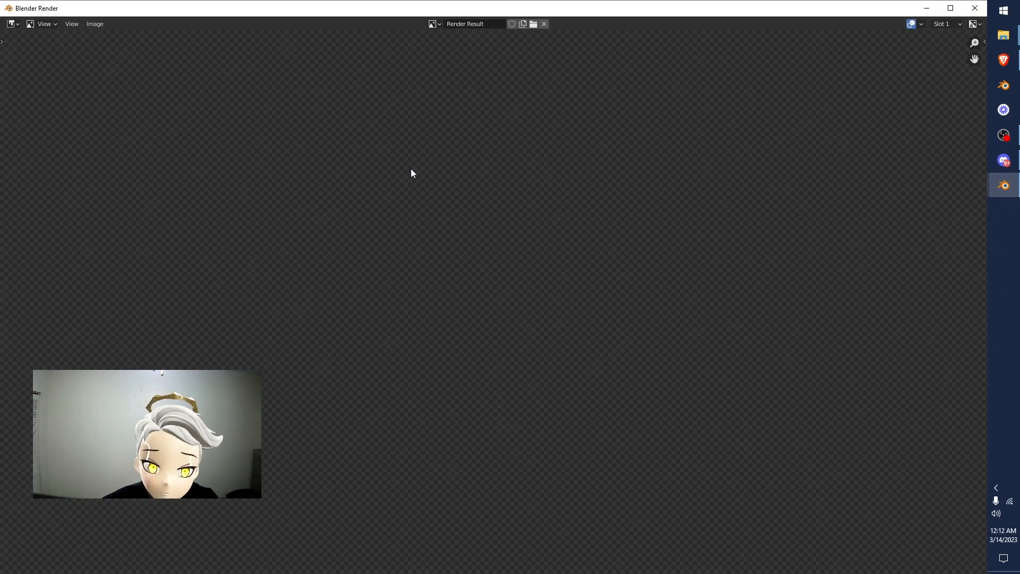
scroll(411, 168, "down", 12)
scroll(462, 204, "up", 4)
scroll(545, 368, "down", 4)
scroll(545, 368, "up", 4)
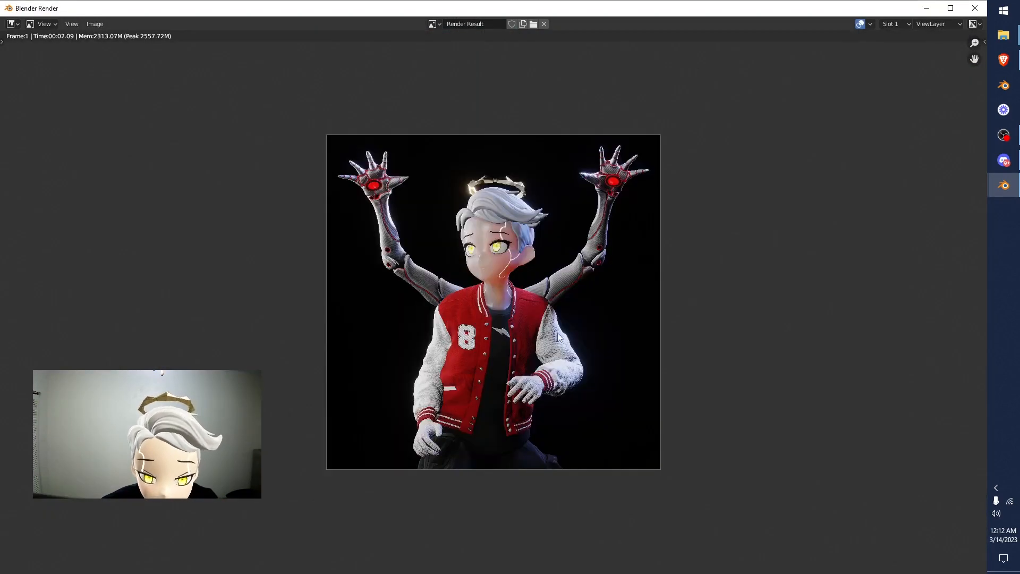
left_click(975, 9)
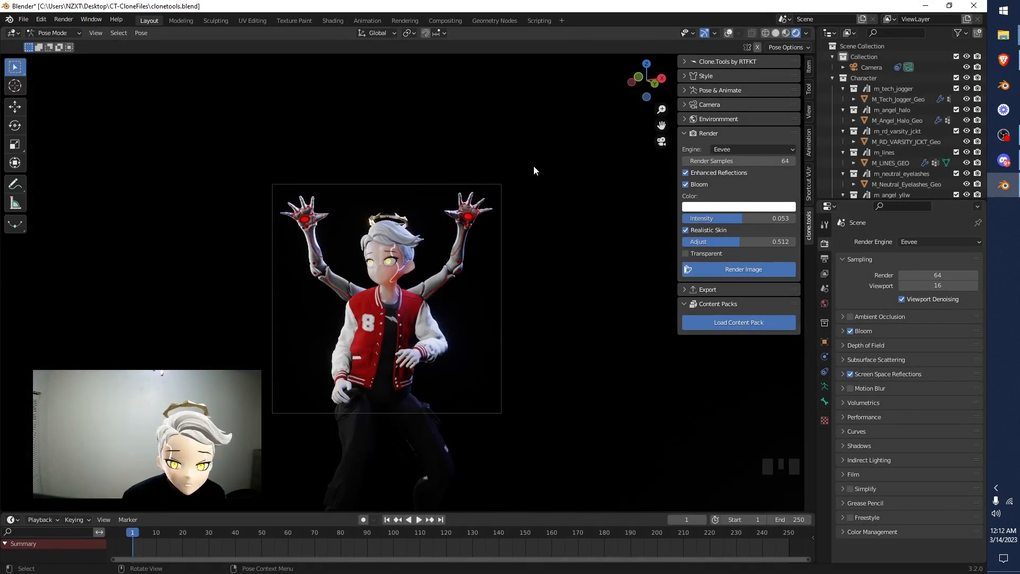
Reopen the pose library, check the Nonlinear Animation editor in an enlarged timeline area, and shrink that area again.
left_click(738, 92)
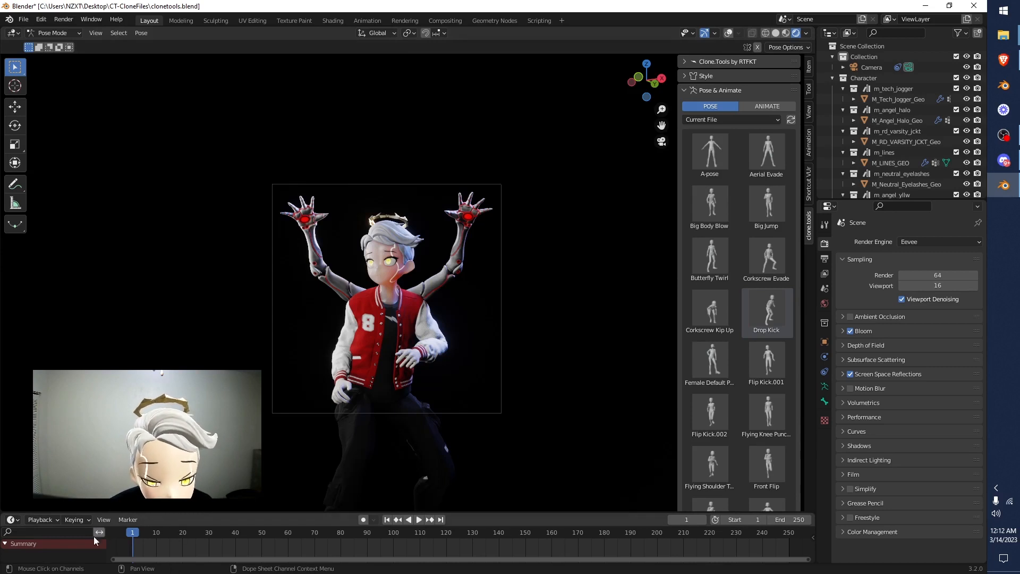
left_click(41, 520)
left_click(13, 520)
left_click(162, 460)
left_click_drag(192, 512, 192, 430)
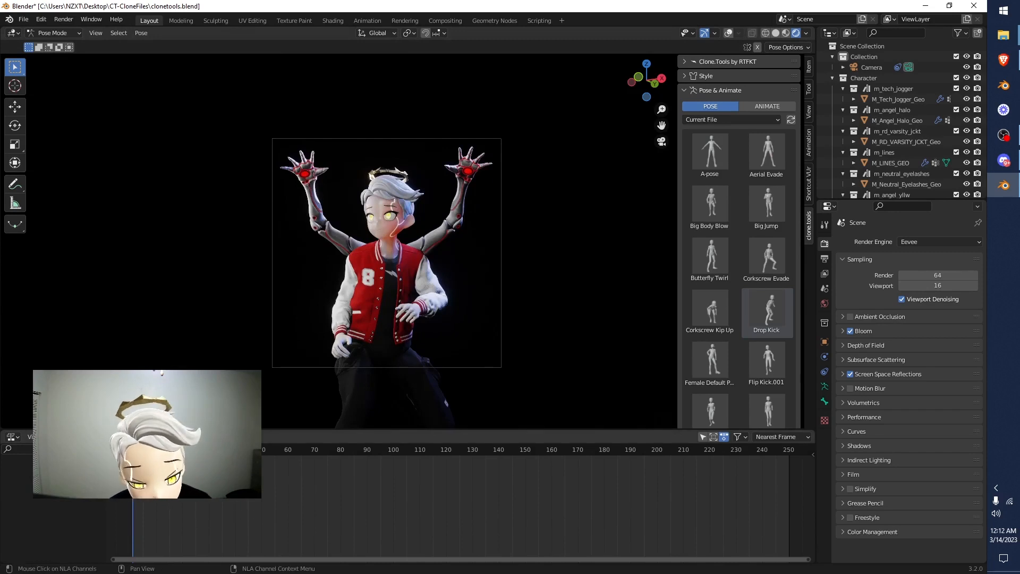
left_click(13, 437)
left_click(30, 437)
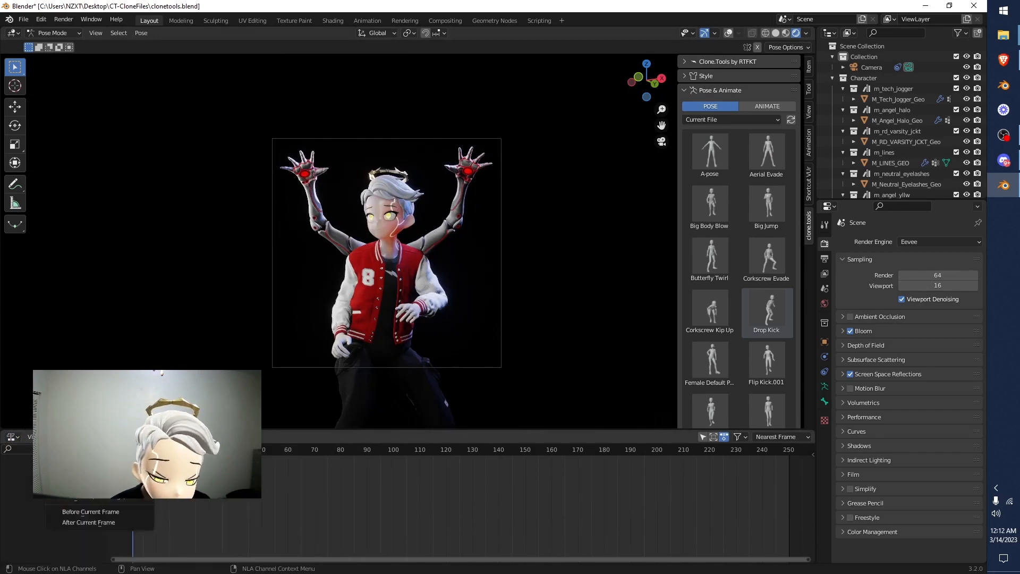
left_click_drag(190, 430, 189, 525)
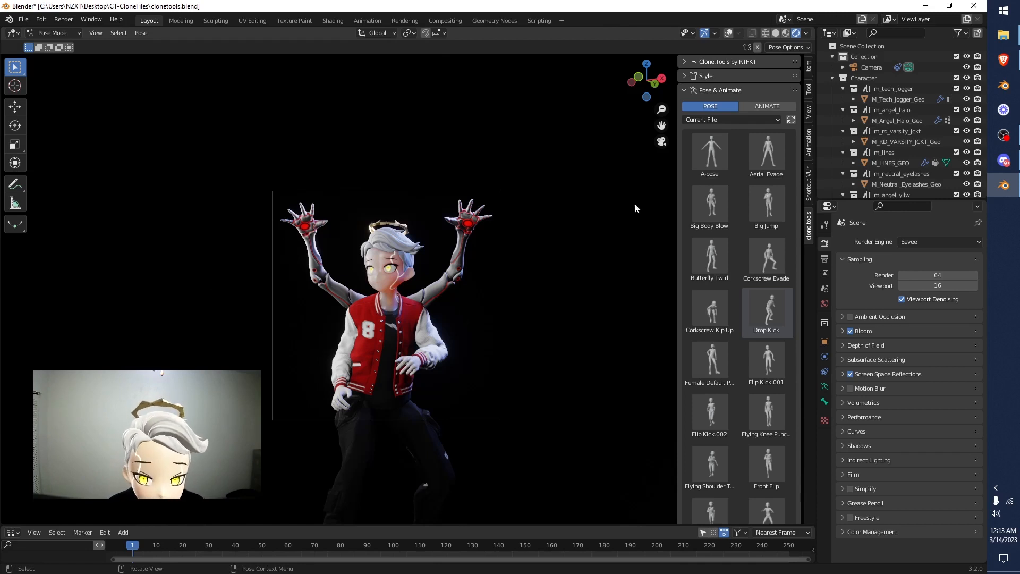
Try the Flip Kick.001 pose on the character, and settle on the Corkscrew Kip Up pose.
left_click(718, 313)
left_click(769, 365)
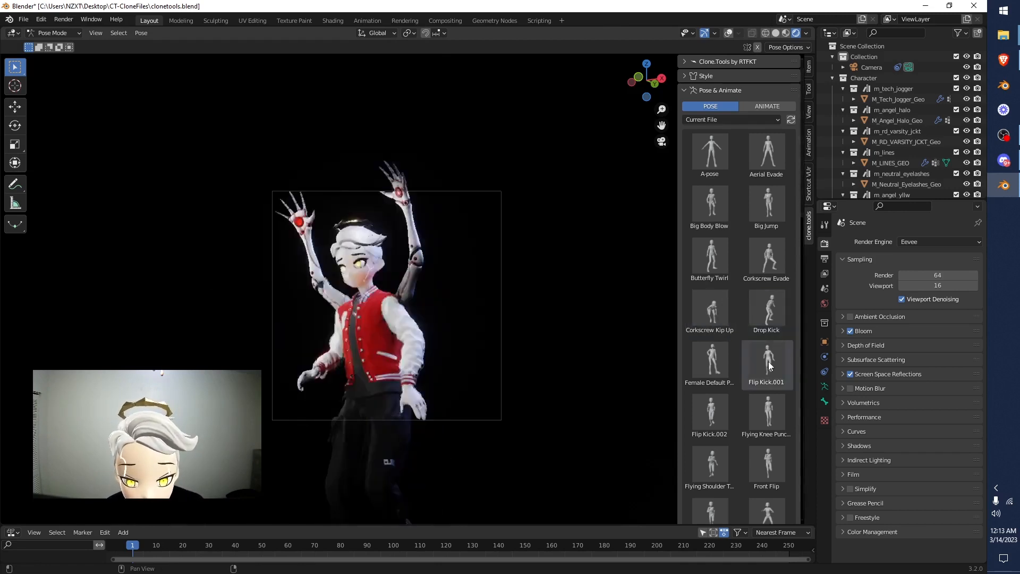
left_click(718, 321)
Reframe the character with camera location 2.982, -8.364, -0.16 m, lens shift X -0.107, Y -0.465, and focal length 396.6 mm.
left_click(738, 89)
left_click(758, 132)
left_click(710, 105)
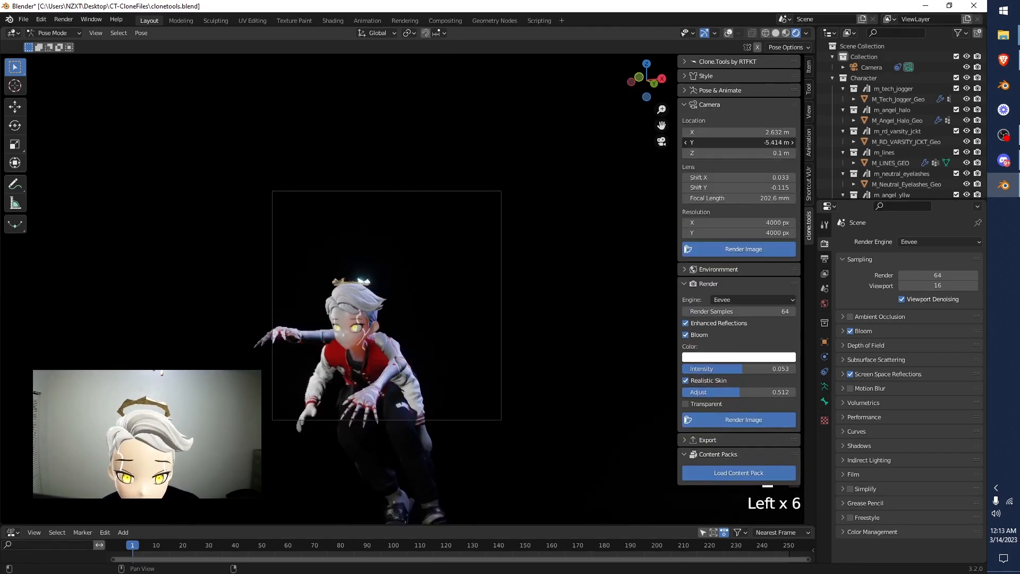
left_click_drag(752, 154, 761, 133)
left_click_drag(730, 188, 848, 198)
mouse_move(738, 177)
left_mouse_down()
mouse_move(717, 177)
mouse_move(726, 187)
mouse_move(748, 178)
mouse_move(747, 188)
left_mouse_up()
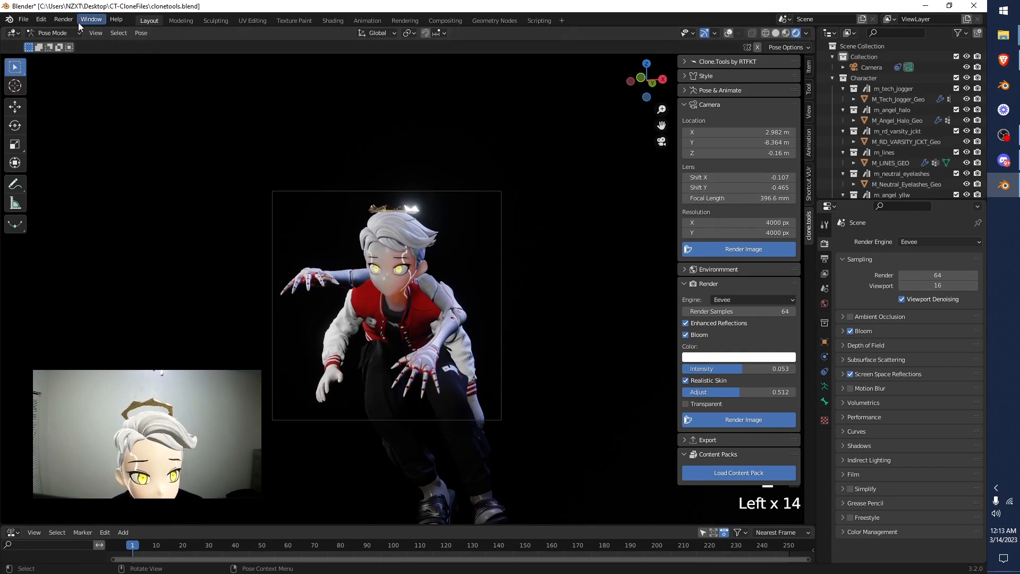
Render the image of the crouching character and fit the whole result in the render window.
left_click(64, 19)
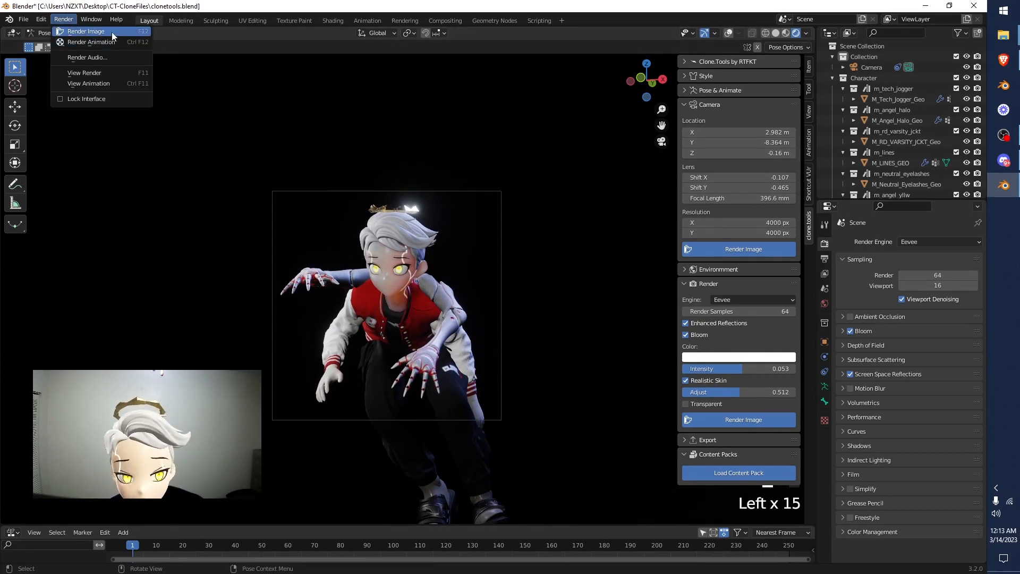
left_click(720, 422)
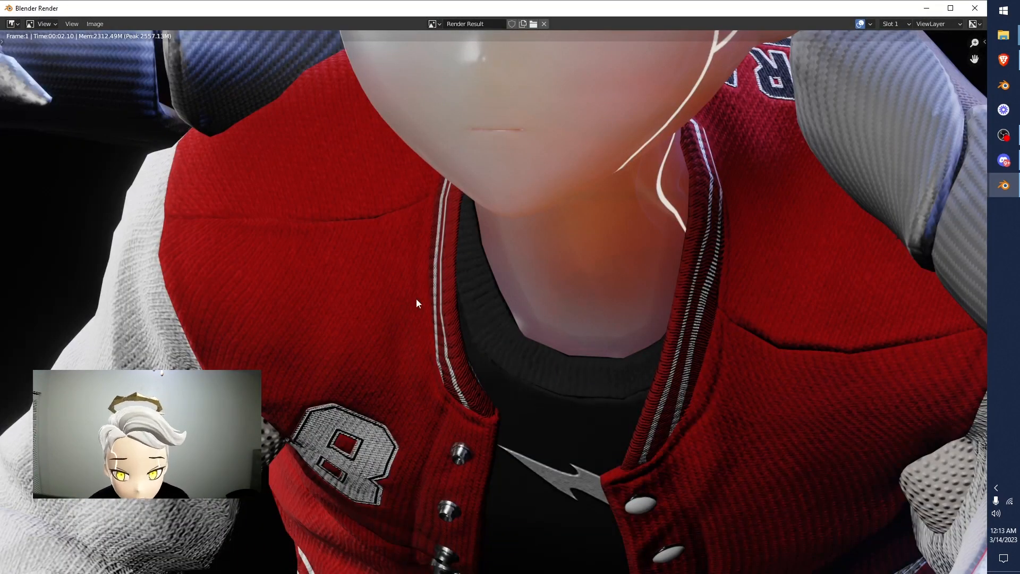
key("Home")
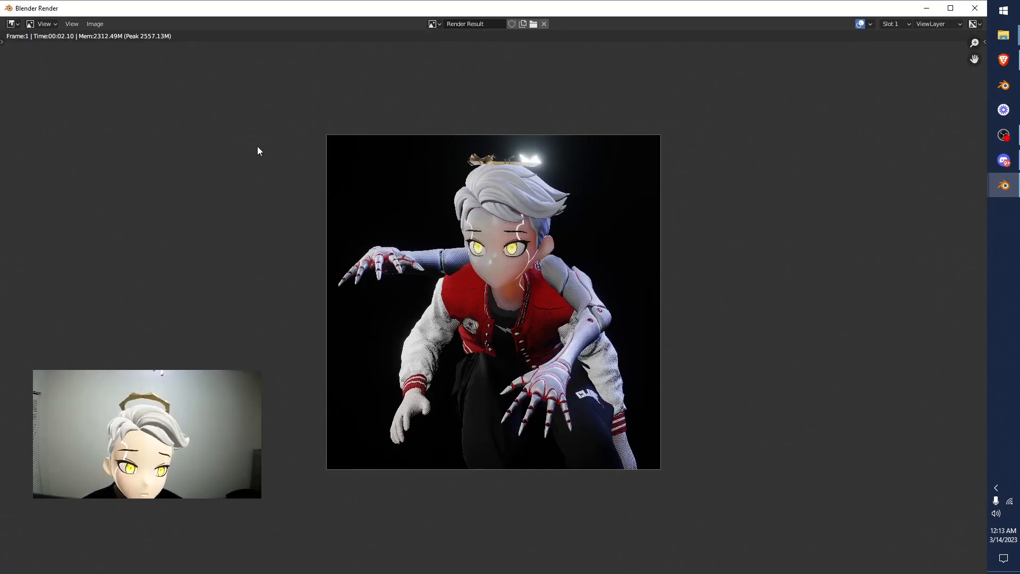
Save the rendered image as untitled.png in the CT-CloneFiles folder, and locate the file in File Explorer.
left_click(95, 24)
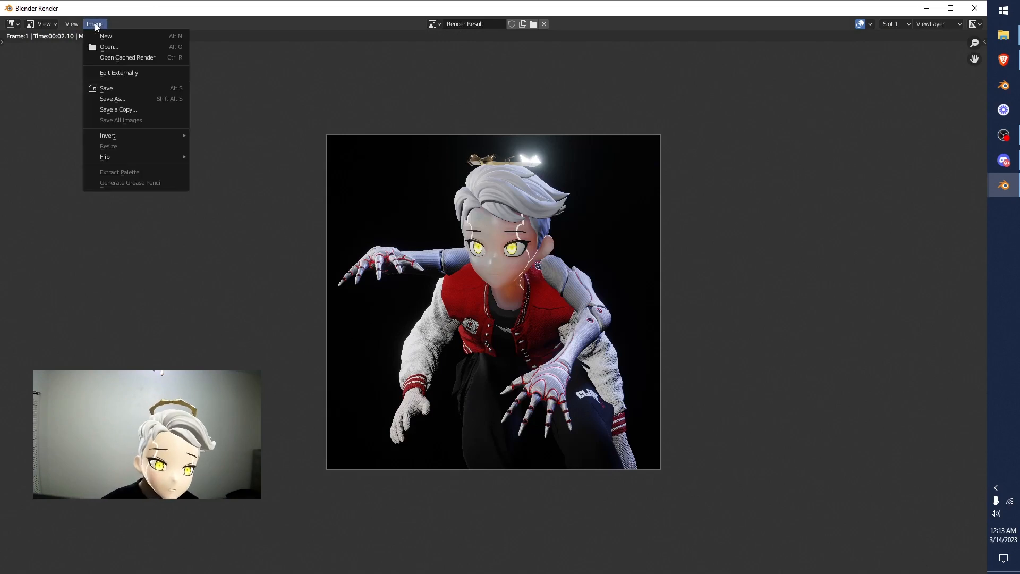
left_click(118, 89)
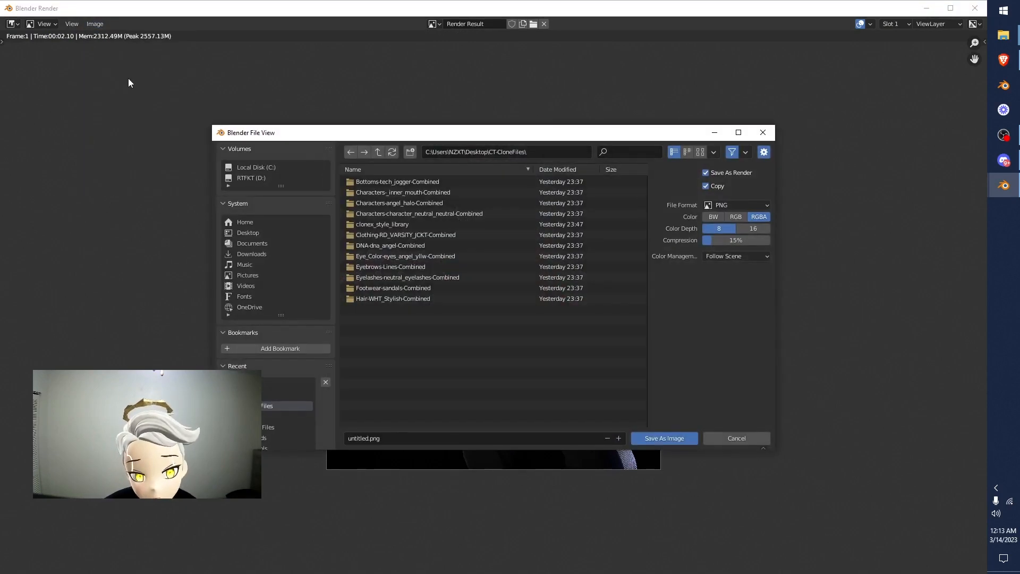
left_click(670, 438)
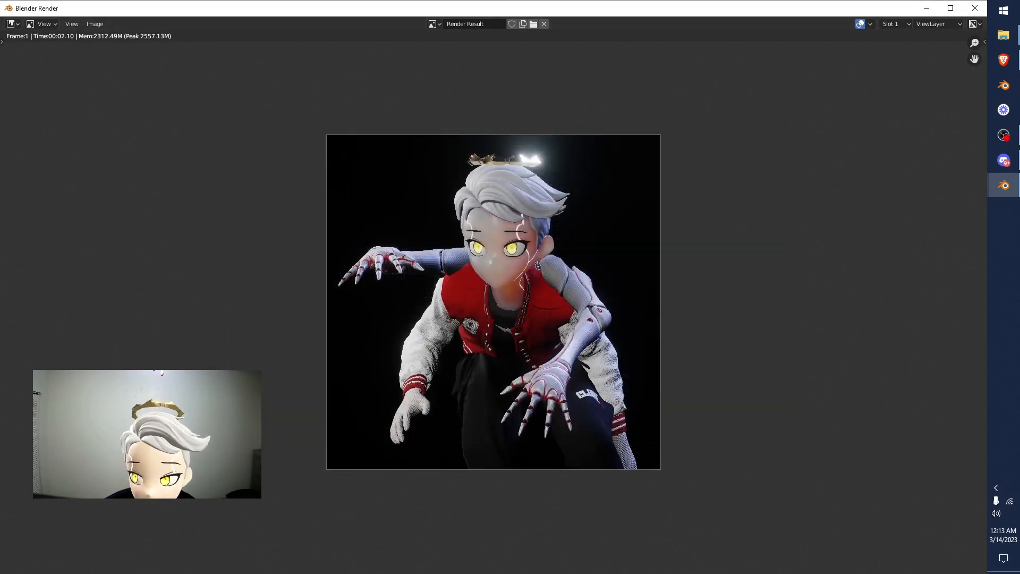
scroll(612, 516, "down", 1)
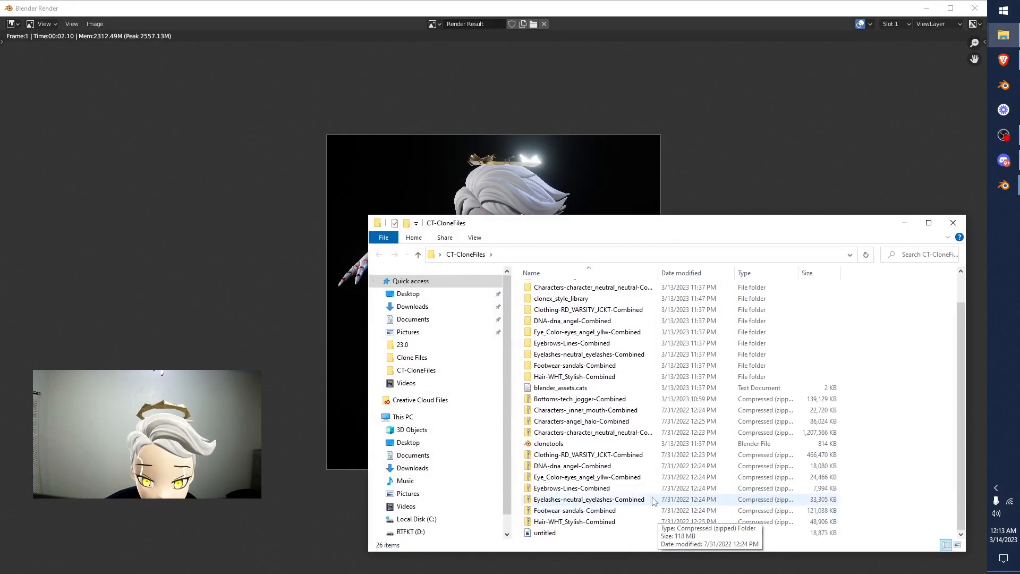
Open the saved untitled.png render from the CT-CloneFiles folder to view it.
left_click(572, 533)
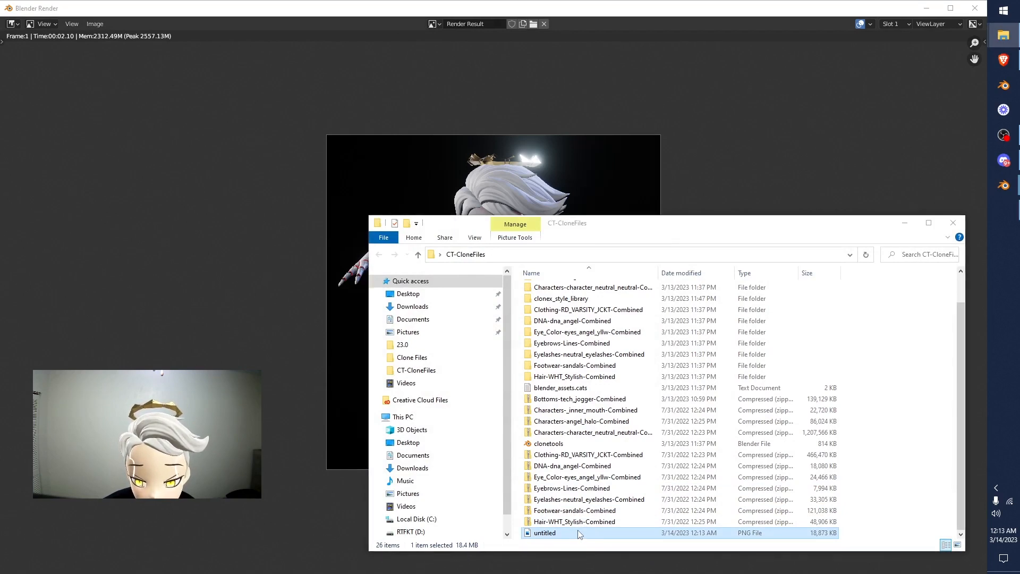
double_click(580, 534)
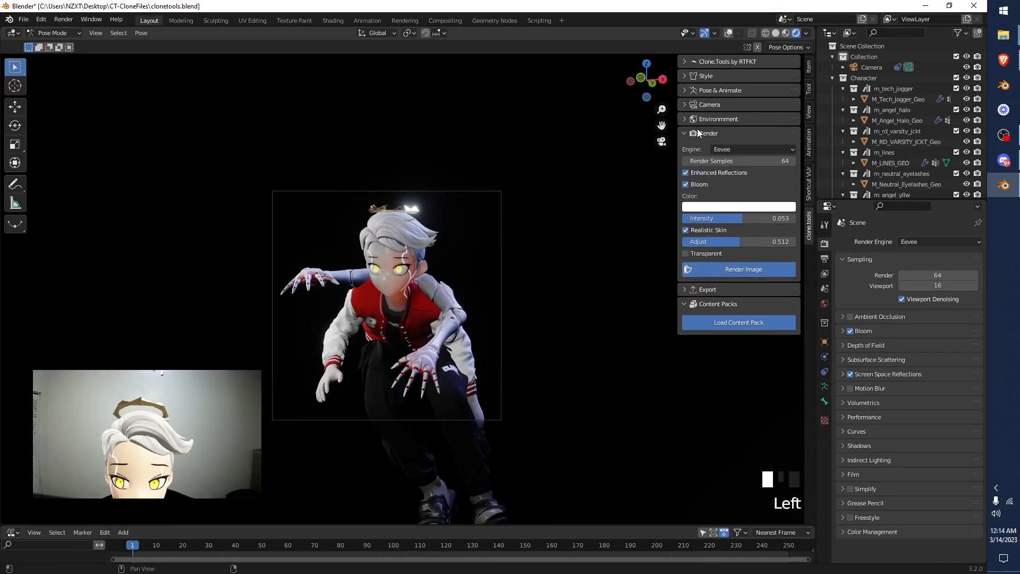
Show the Clone Tools export options in Blender and enable Model only (good for Mixamo).
left_click(735, 163)
left_click(699, 149)
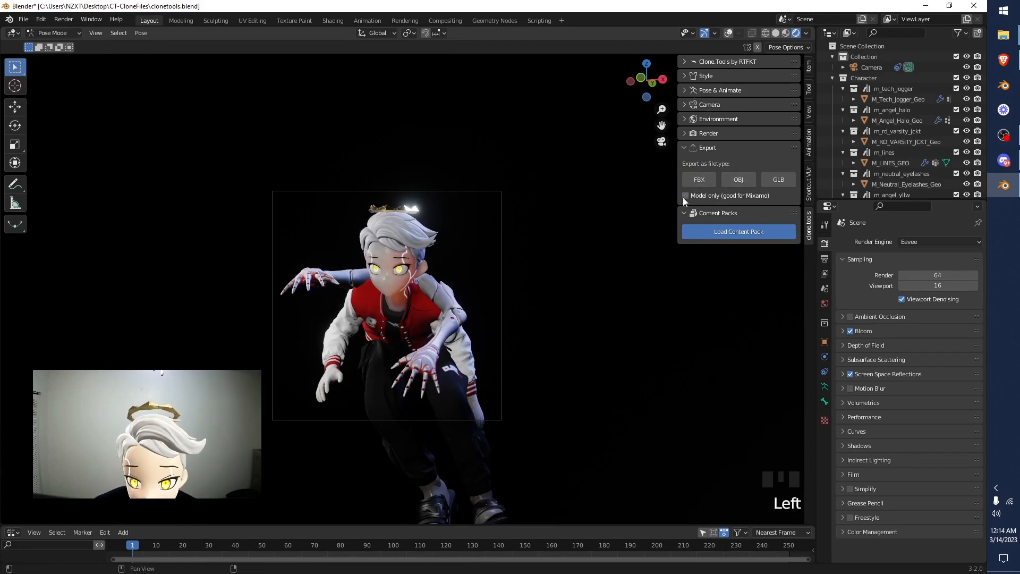
left_click(23, 20)
mouse_move(63, 174)
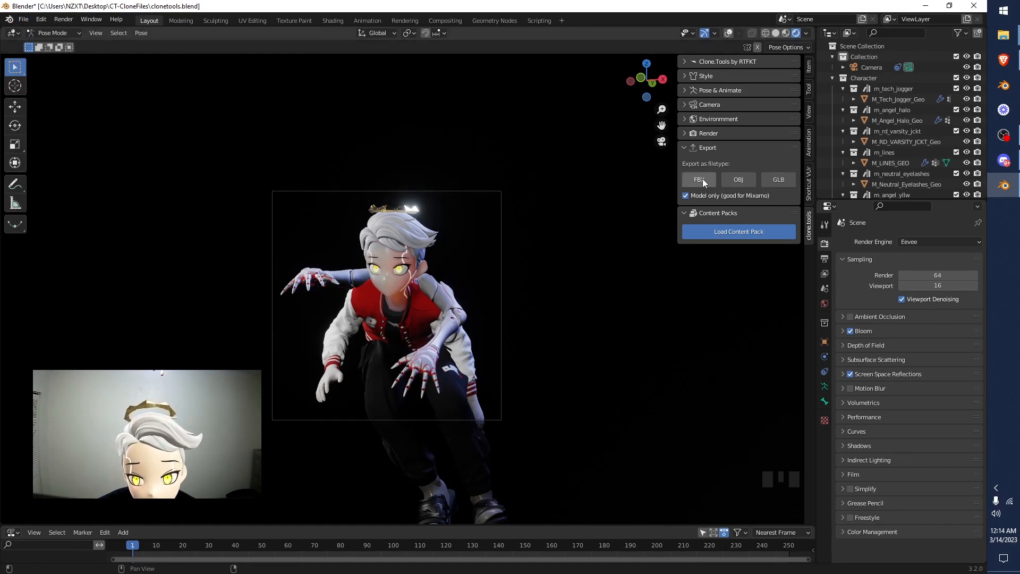
left_click(729, 150)
left_click(729, 149)
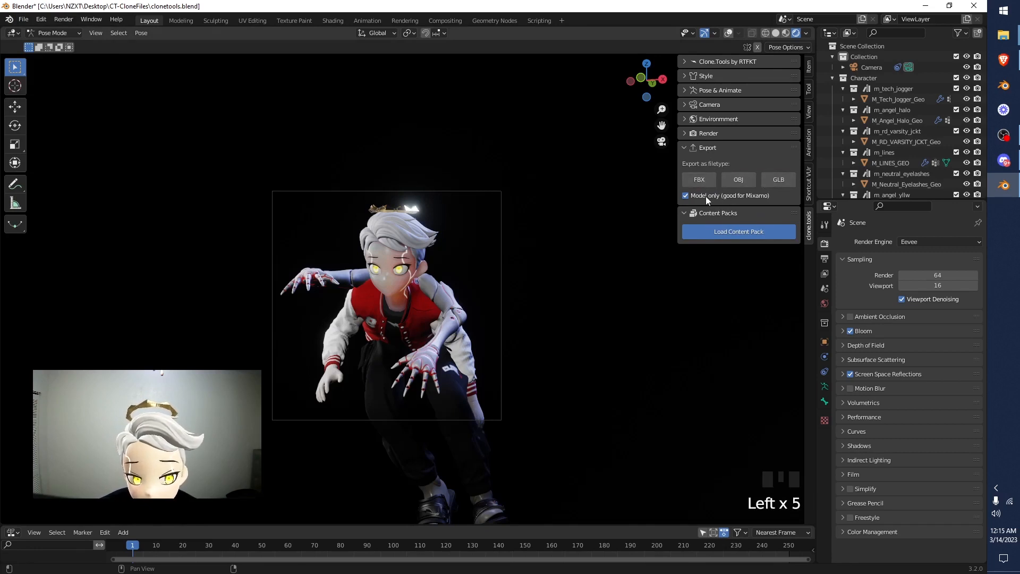
Collapse the camera's collection in the scene hierarchy and examine the contents of the Character collection.
left_click(843, 68)
left_click(832, 56)
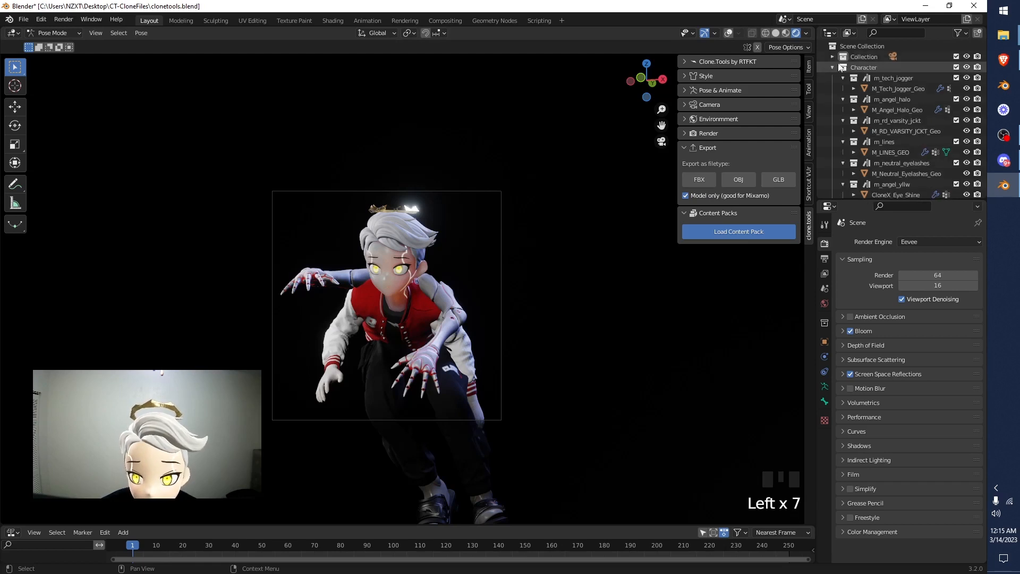
left_click(832, 56)
scroll(870, 73, "down", 8)
scroll(865, 90, "up", 8)
scroll(866, 91, "up", 16)
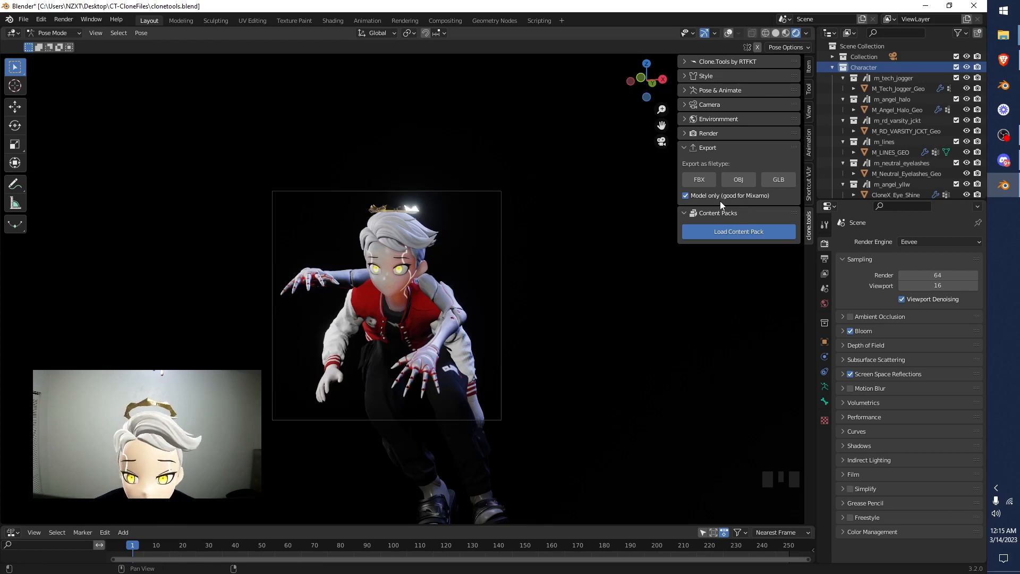
Hide the export options, glance at the Pose & Animate library, and reveal the Clone.Tools by RTFKT gender and file-opening options.
left_click(721, 148)
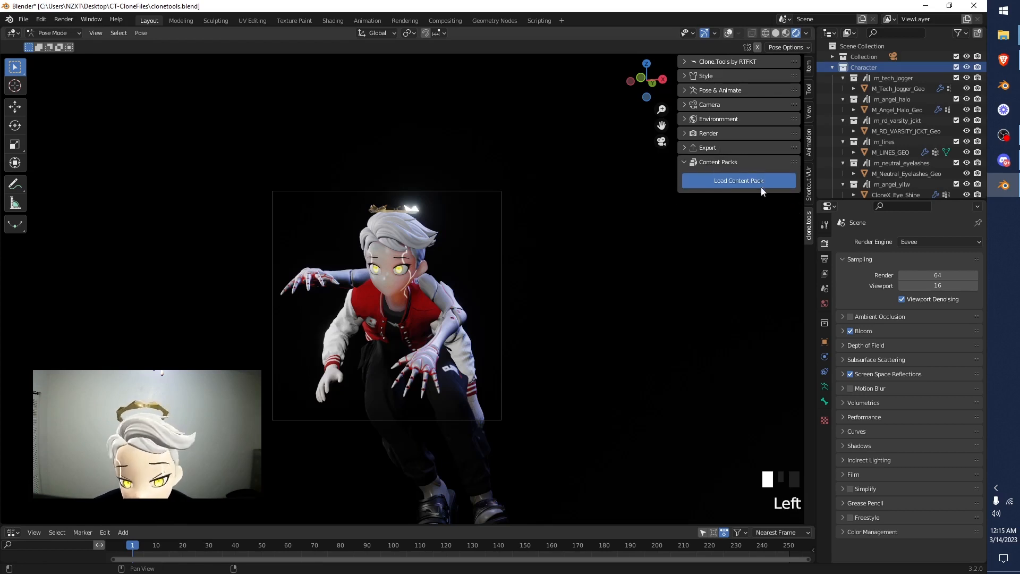
left_click(715, 91)
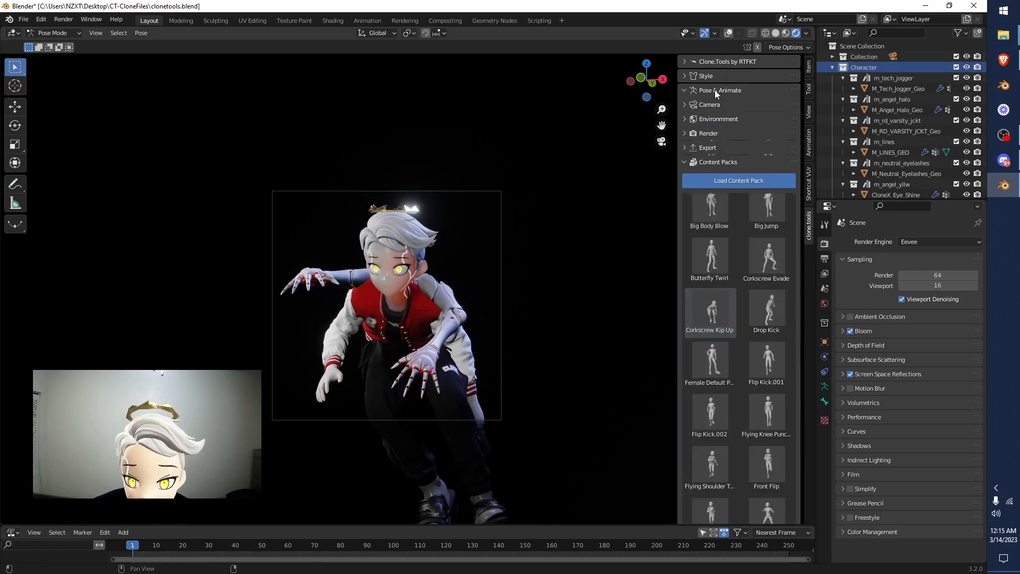
left_click(718, 90)
left_click(716, 62)
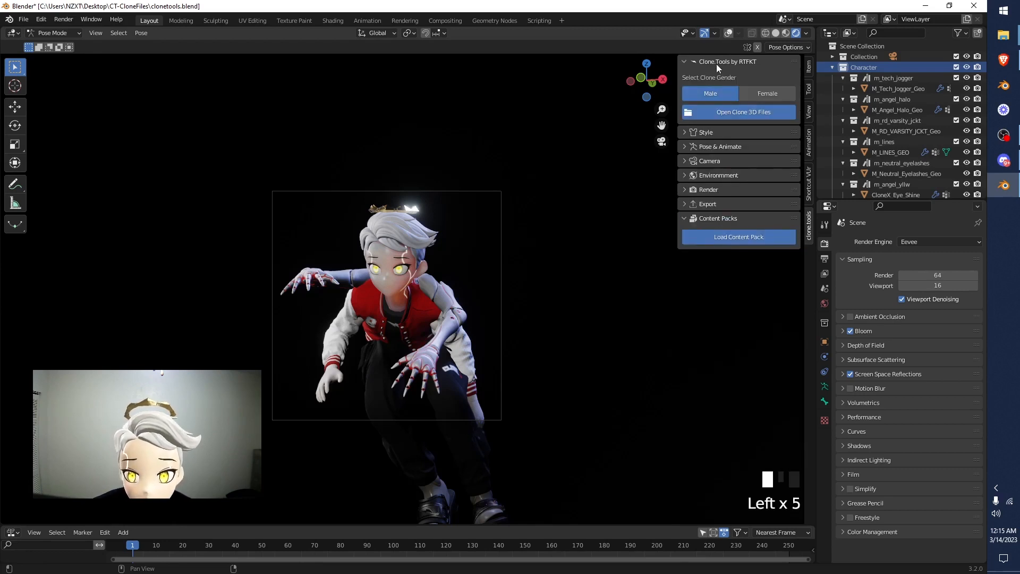